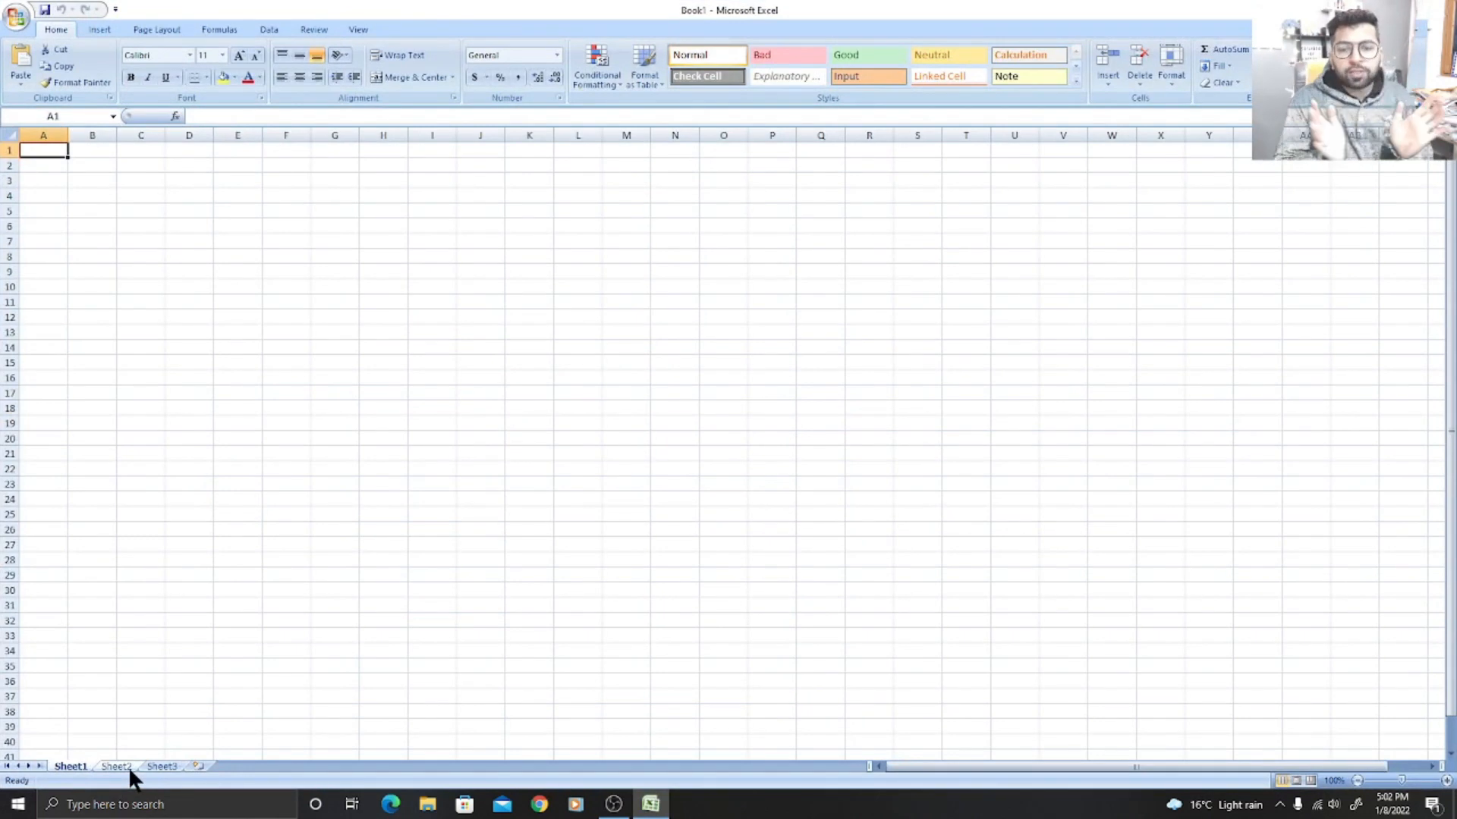
# Enter the title 'Overtime Data of Employees' in cell E2.
pyautogui.click(614, 806)
pyautogui.click(619, 809)
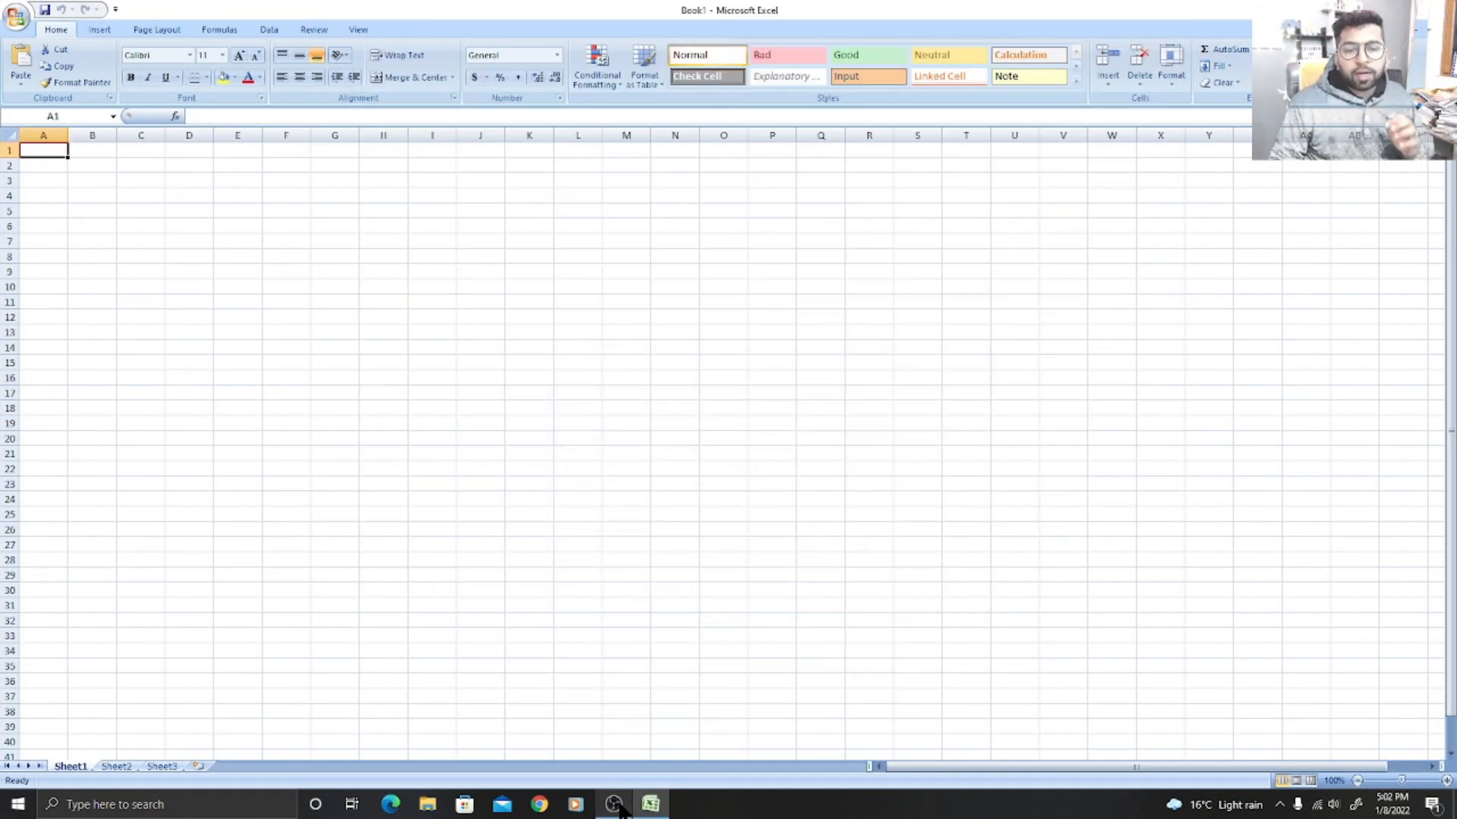
pyautogui.click(619, 808)
pyautogui.click(617, 805)
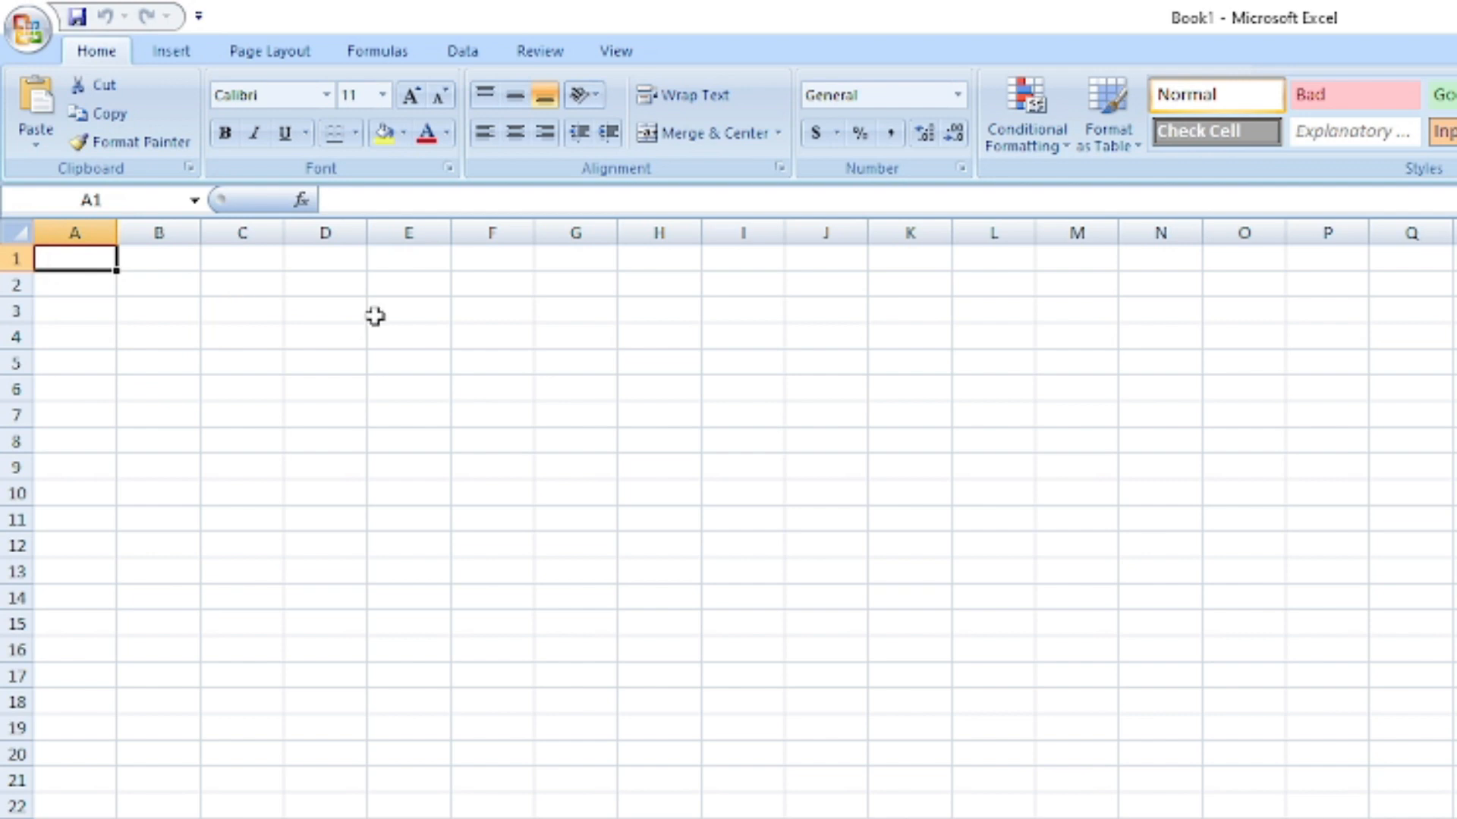
pyautogui.click(419, 285)
pyautogui.write('O')
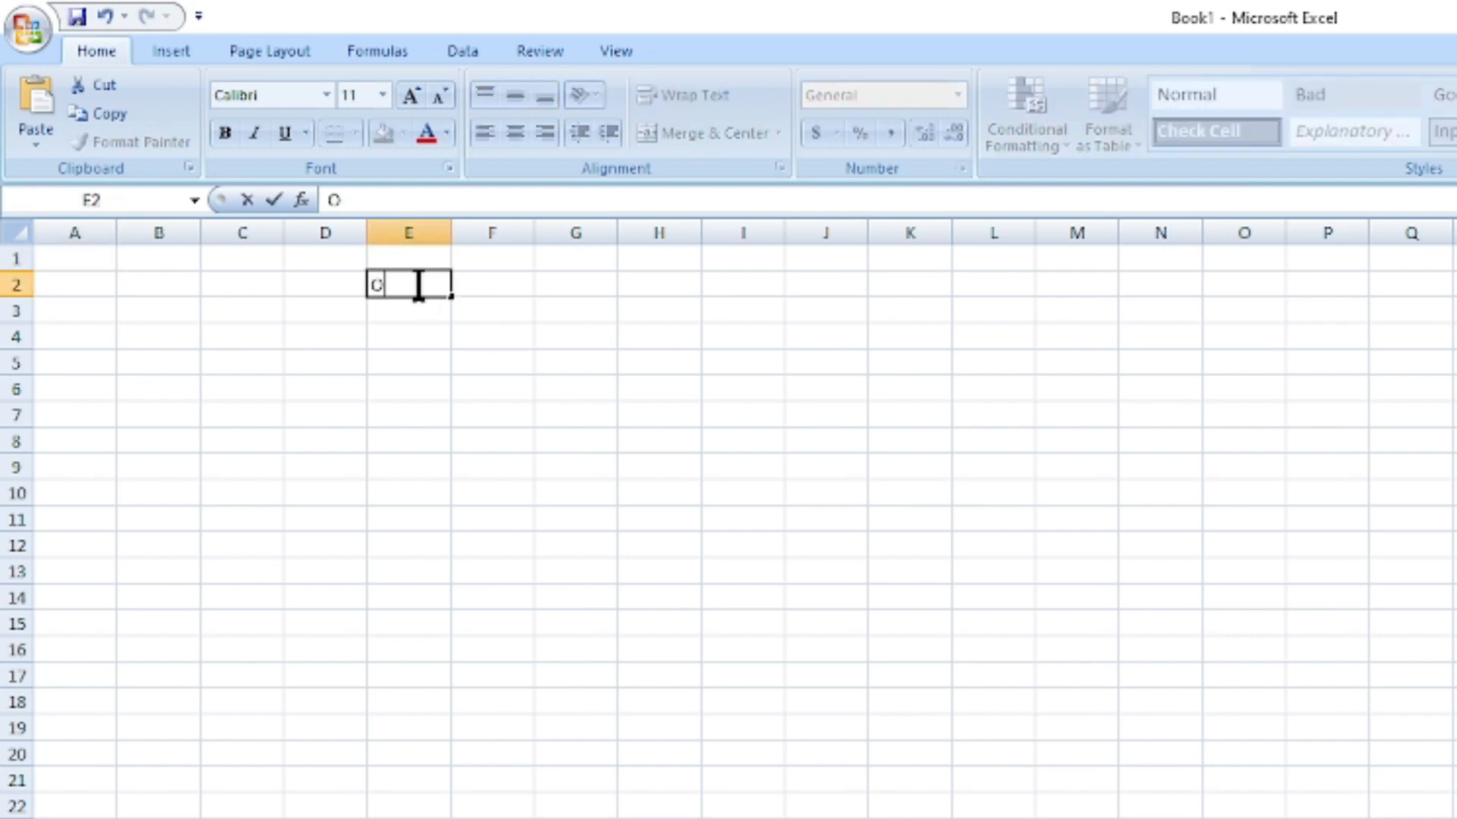
pyautogui.write('vertime')
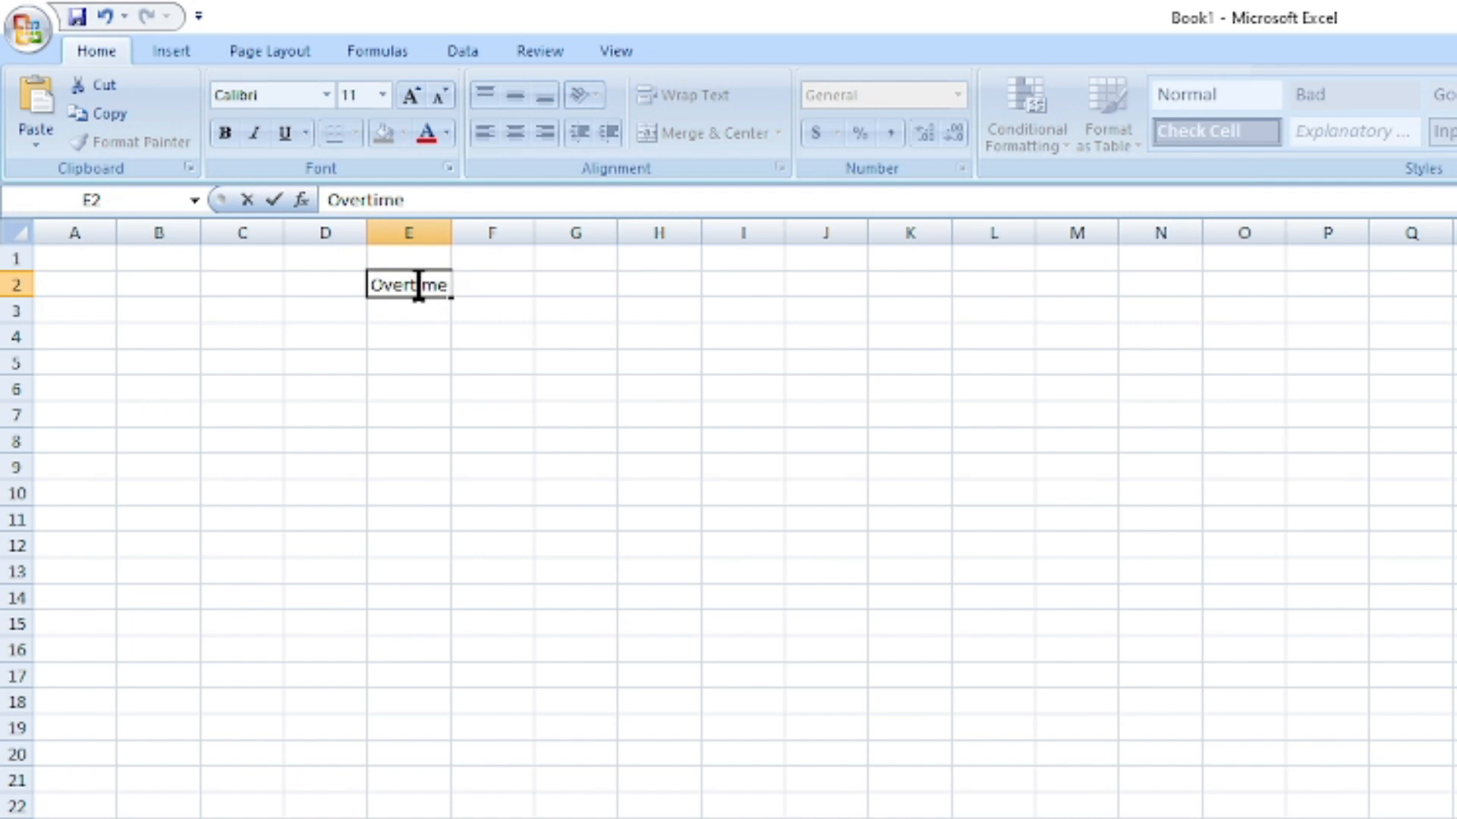
pyautogui.write(' Data of ')
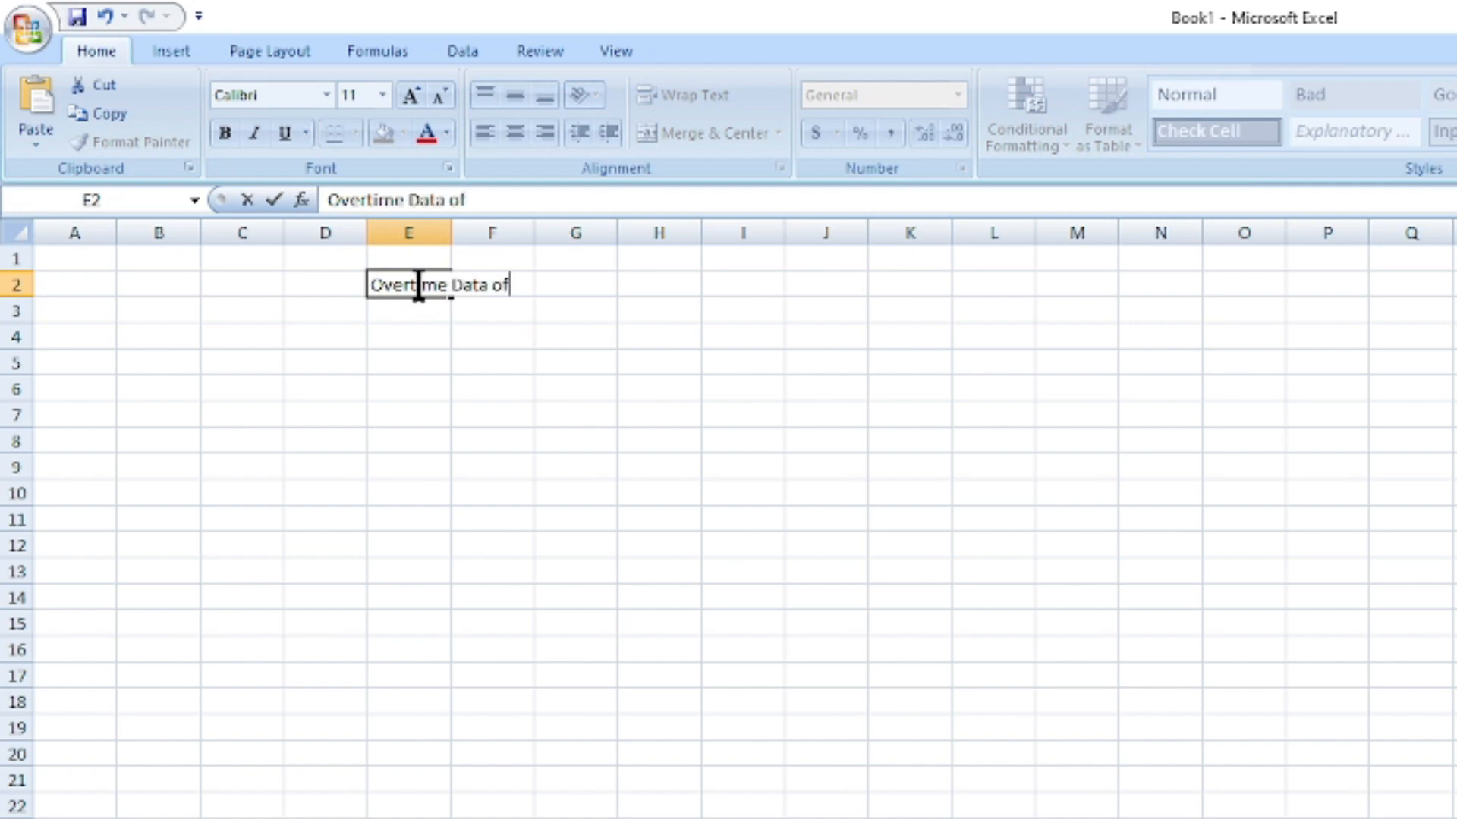
pyautogui.write('Empl')
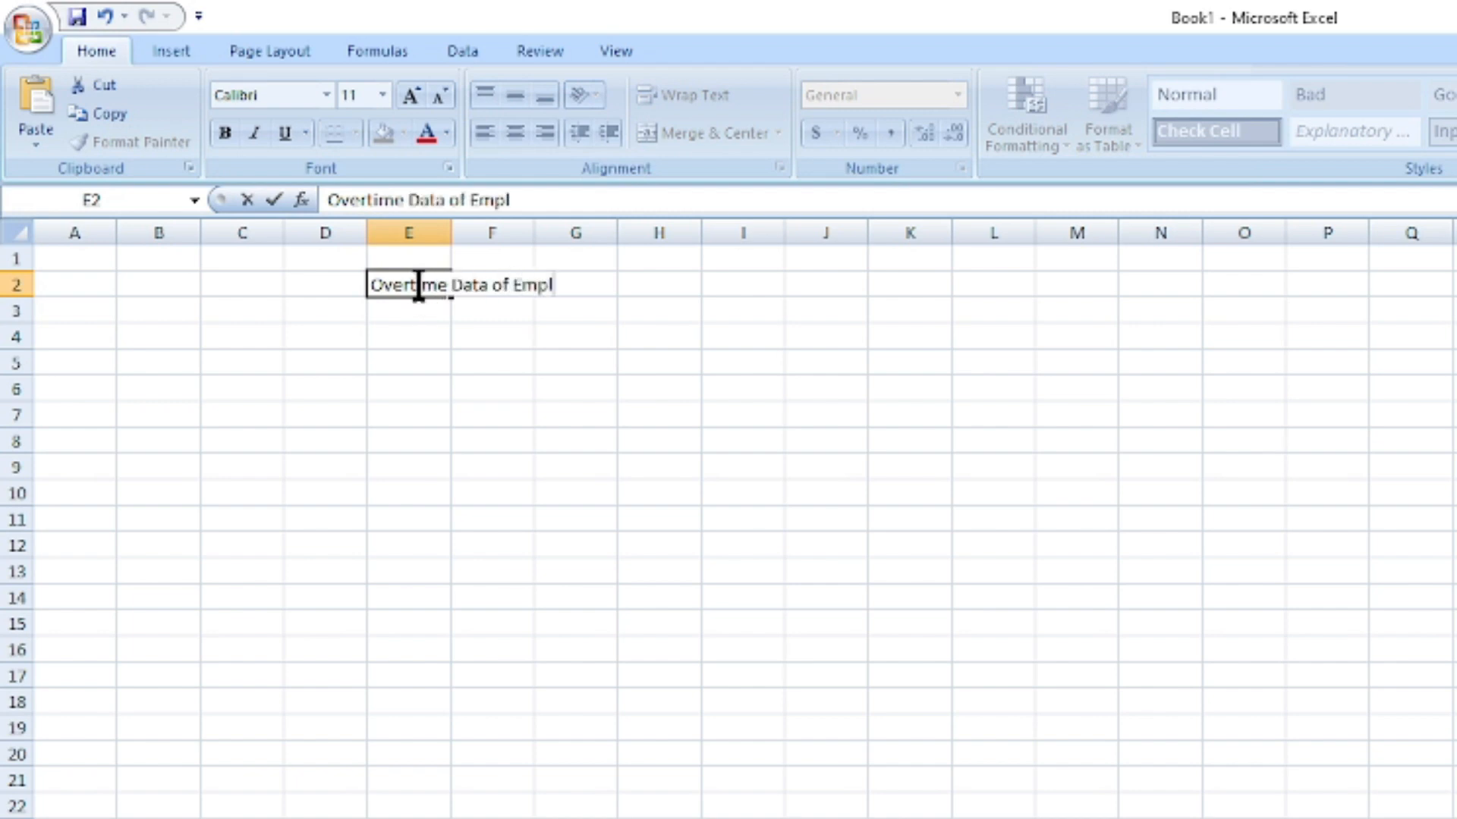
pyautogui.write('oyees')
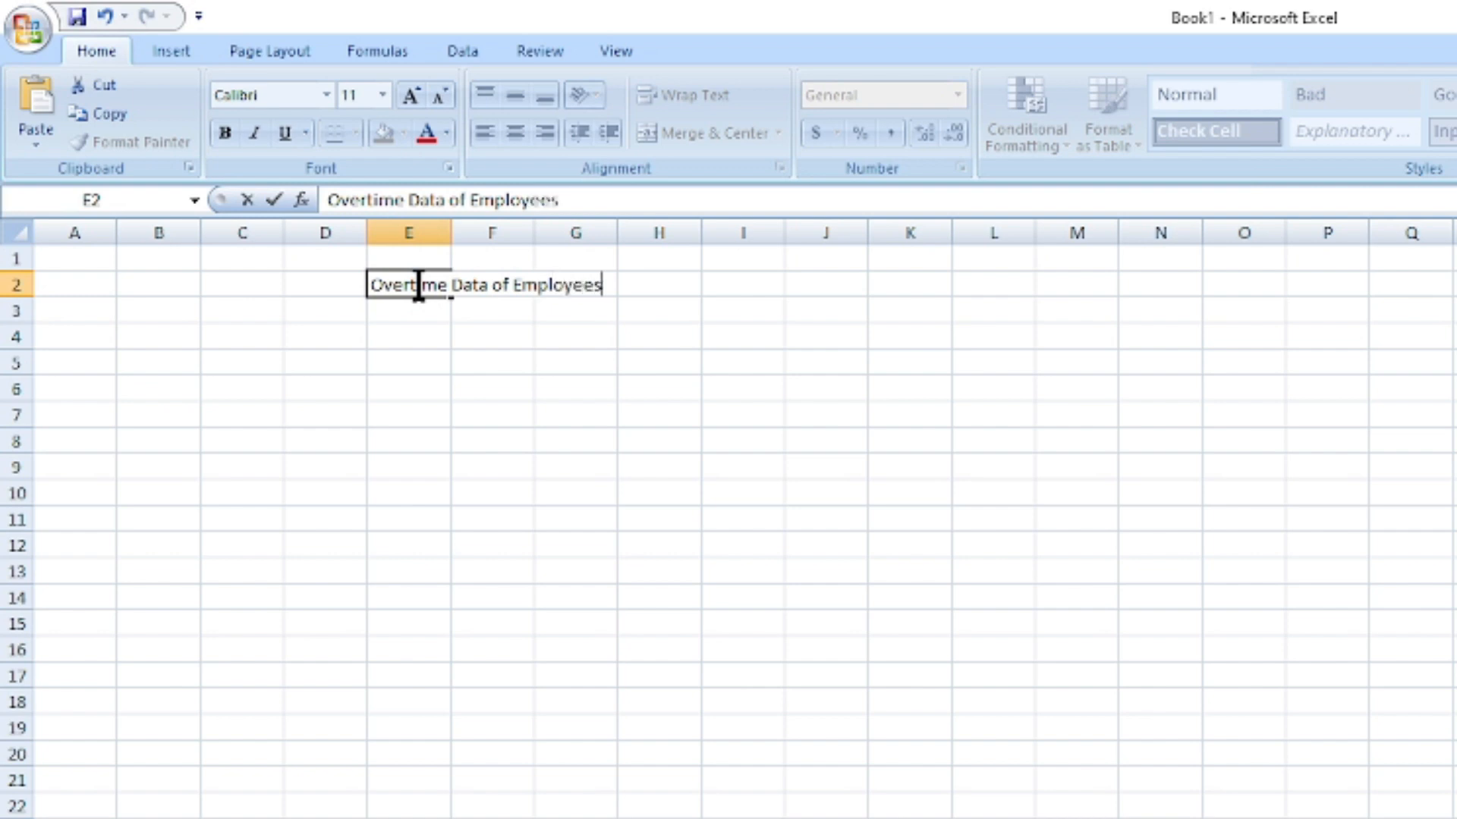
pyautogui.press('Return')
# Select the cells the title spans, then move to cell A4 for the headers.
pyautogui.moveTo(407, 286); pyautogui.dragTo(588, 287)
pyautogui.click(493, 335)
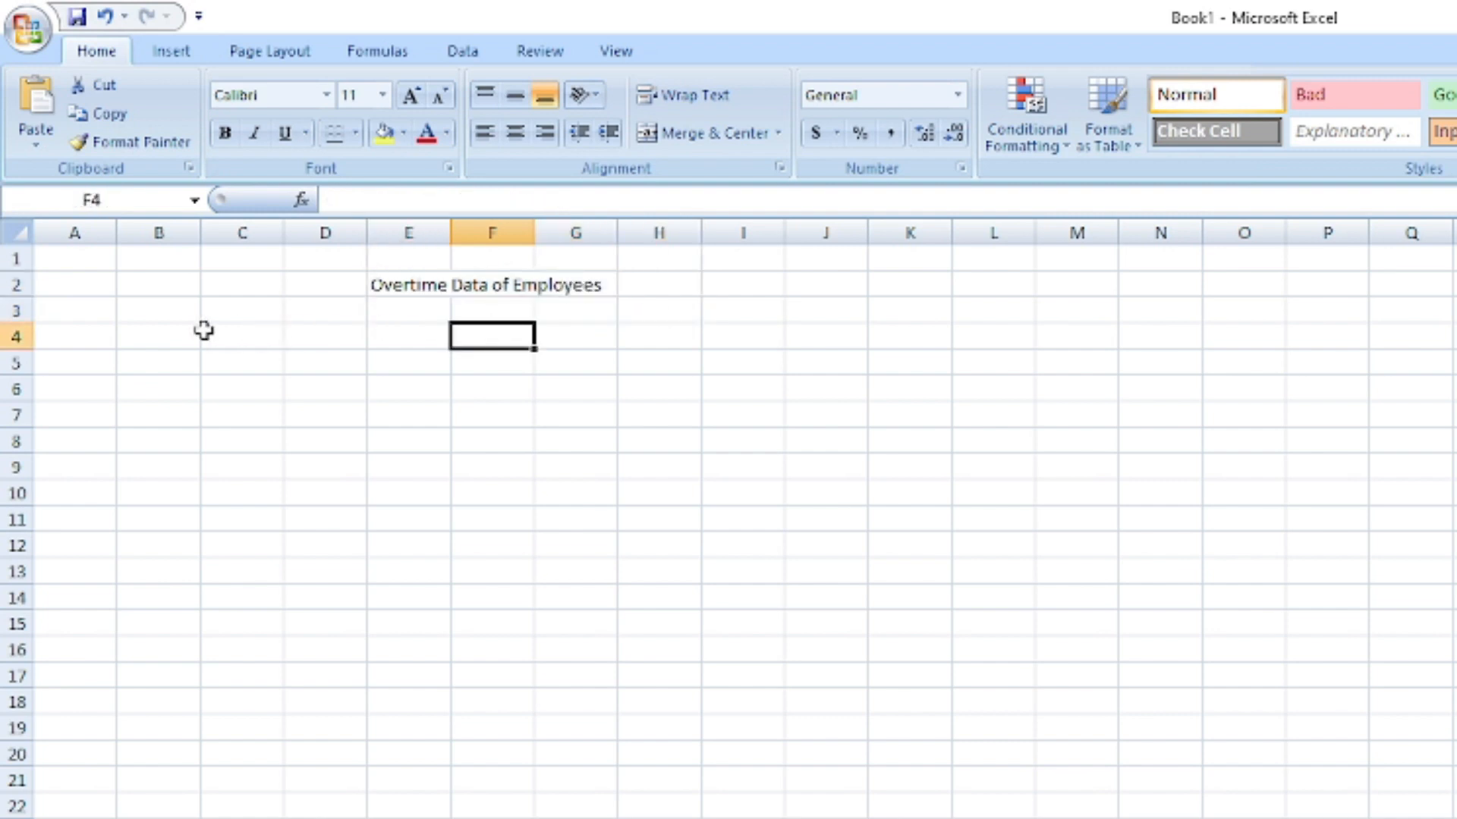
pyautogui.click(132, 313)
pyautogui.click(146, 353)
pyautogui.click(90, 339)
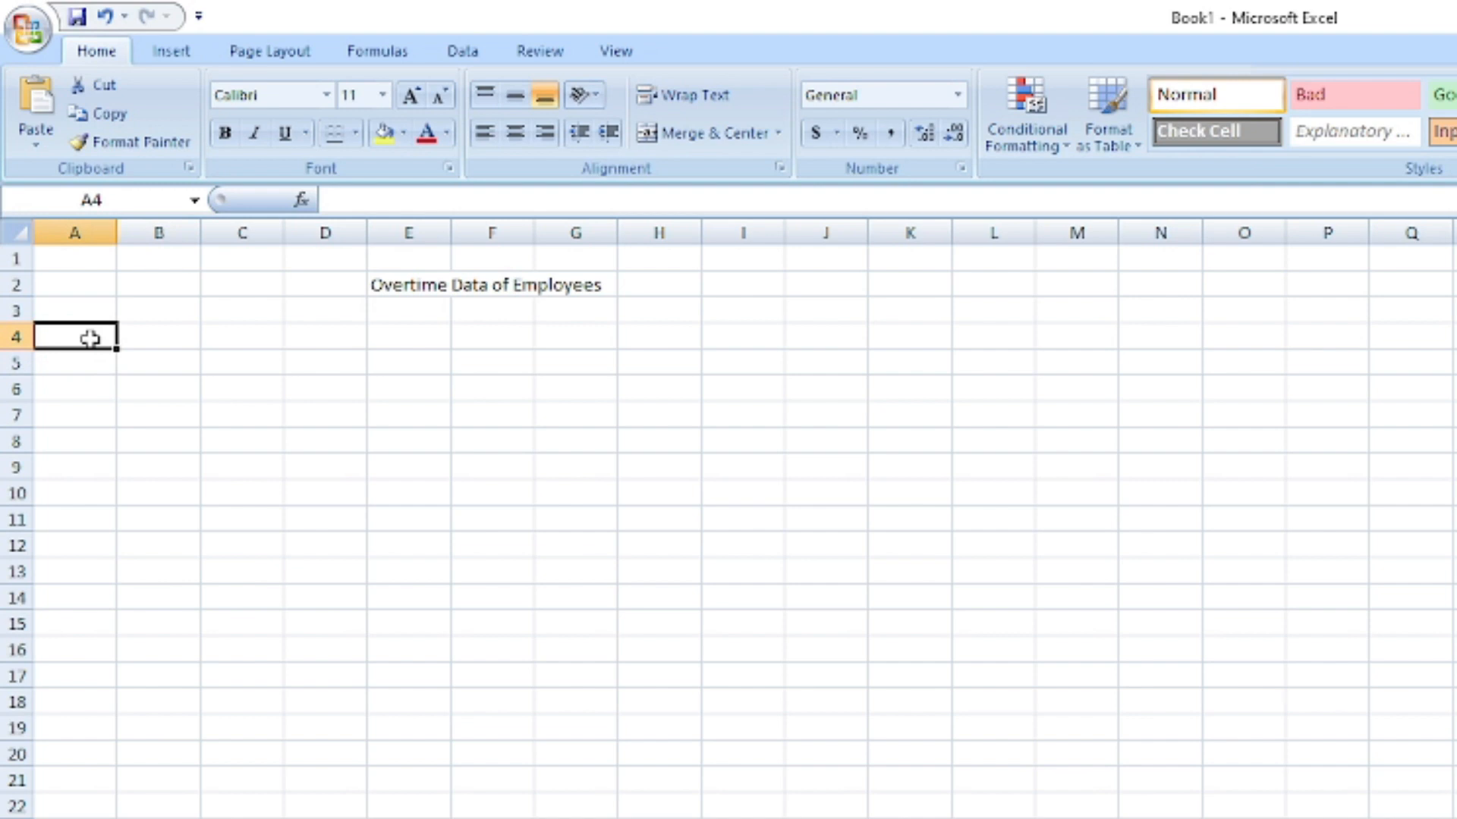
# Enter the header 'Sno' in A4 with serial numbers 1, 2, 3 in A5:A7.
pyautogui.write('Sno')
pyautogui.press('Return')
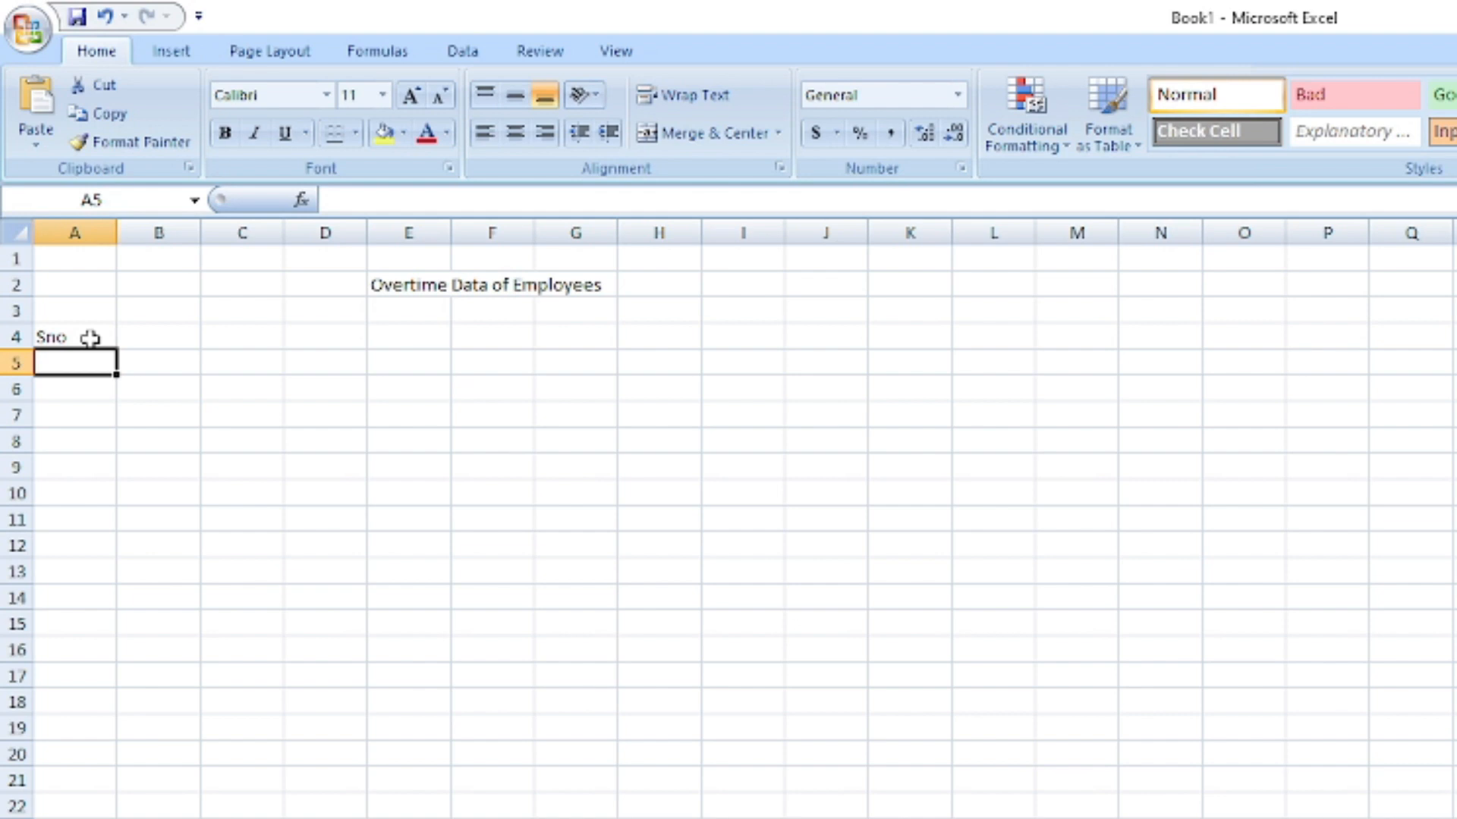
pyautogui.write('10')
pyautogui.press('BackSpace')
pyautogui.press('Return')
pyautogui.write('2')
pyautogui.press('Return')
pyautogui.write('3')
pyautogui.press('Return')
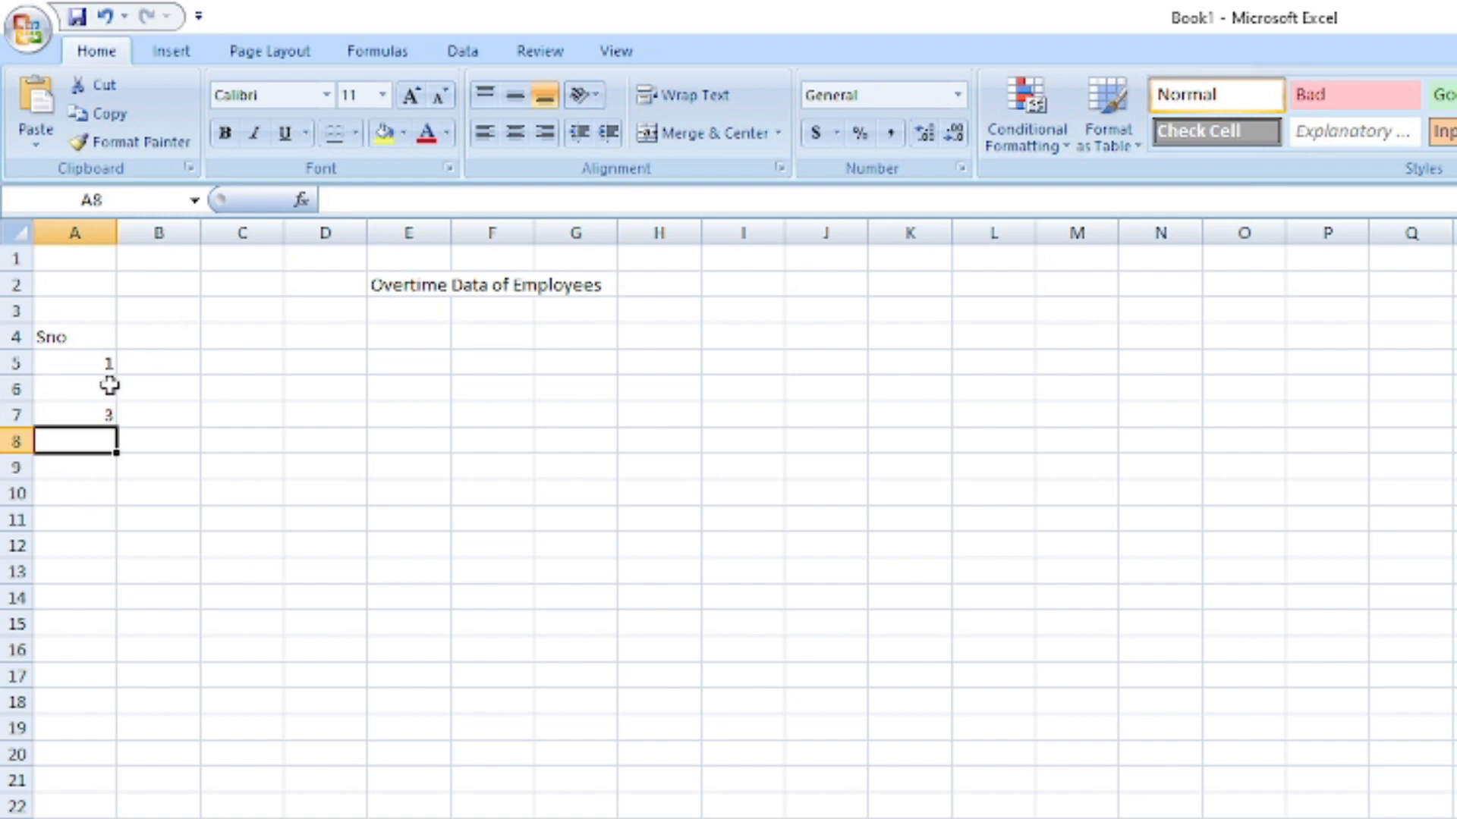
pyautogui.moveTo(98, 363); pyautogui.dragTo(97, 416)
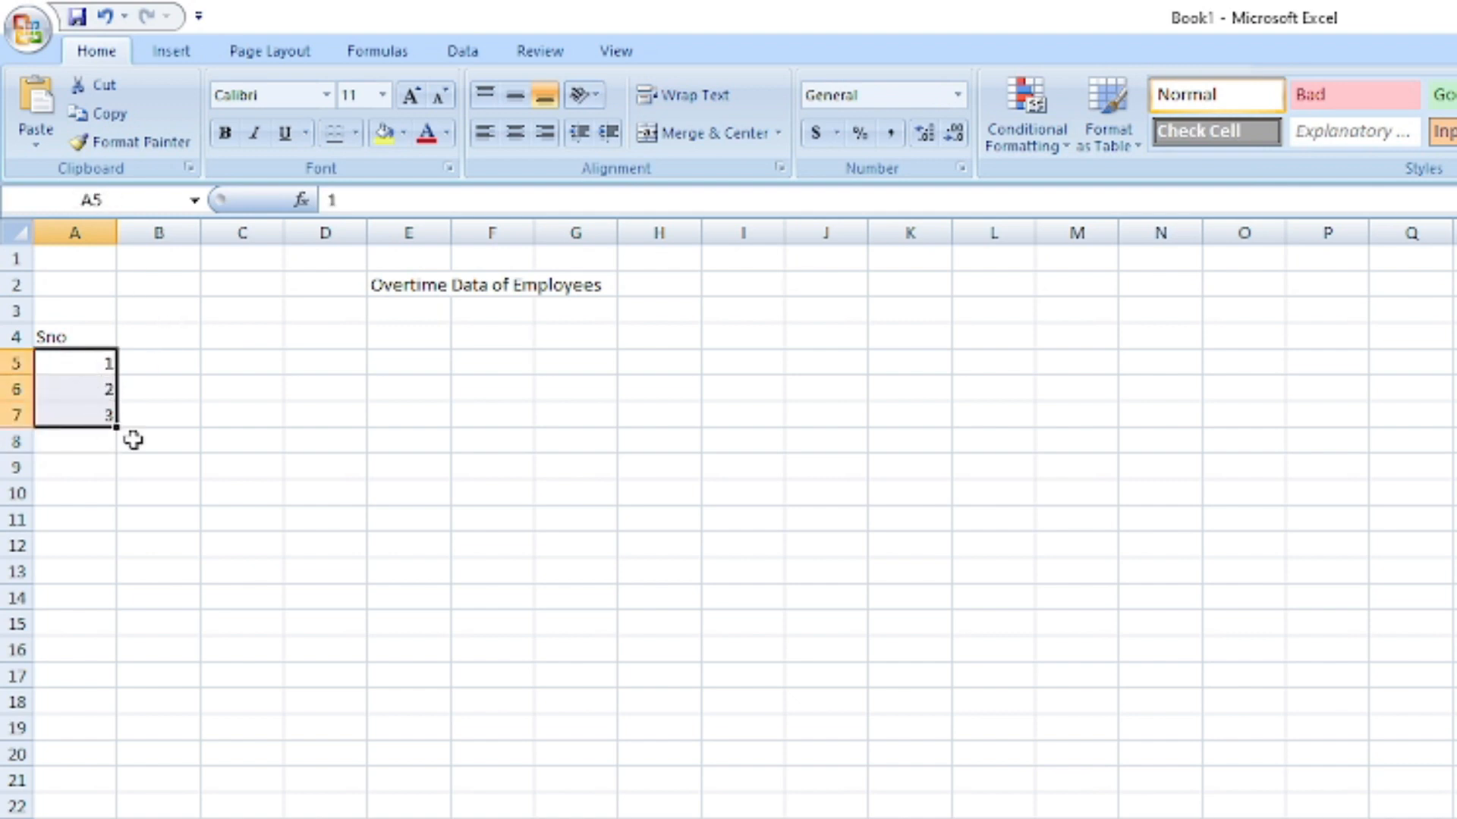
pyautogui.click(179, 364)
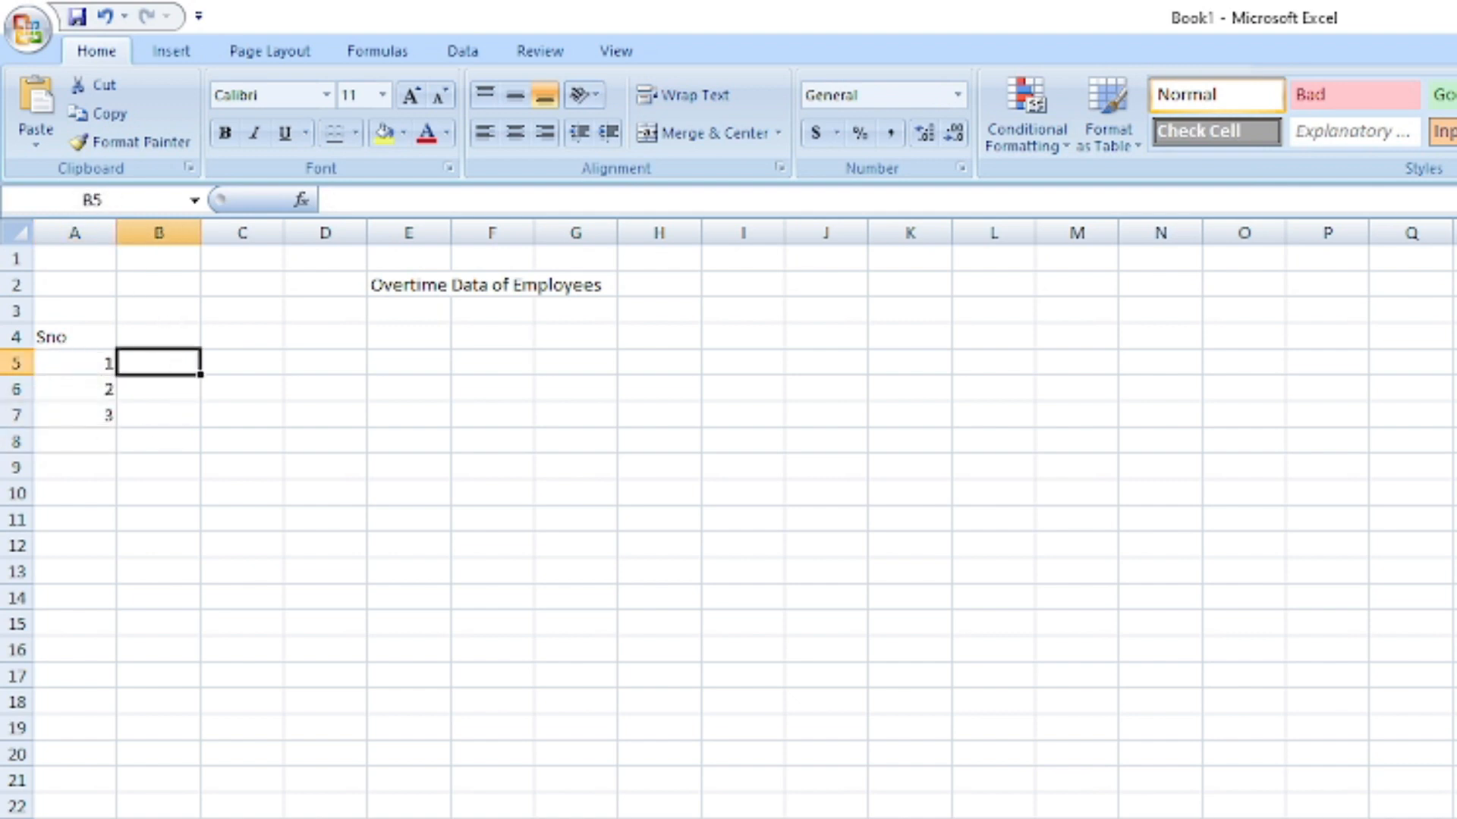
# Type 'Name of Employees' in B4 and begin widening column B to fit it.
pyautogui.click(173, 336)
pyautogui.write('Nam')
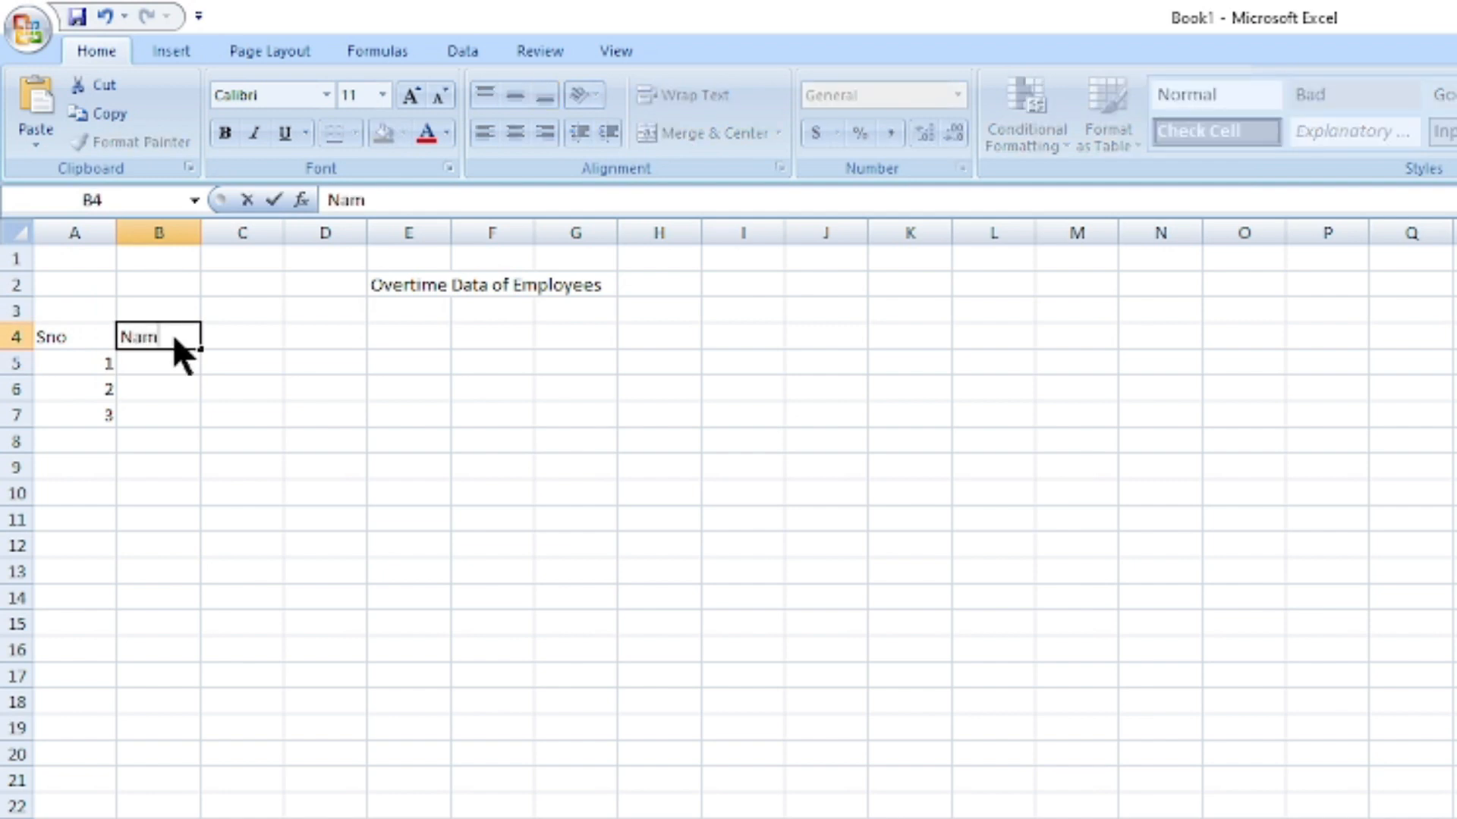
pyautogui.write('e of')
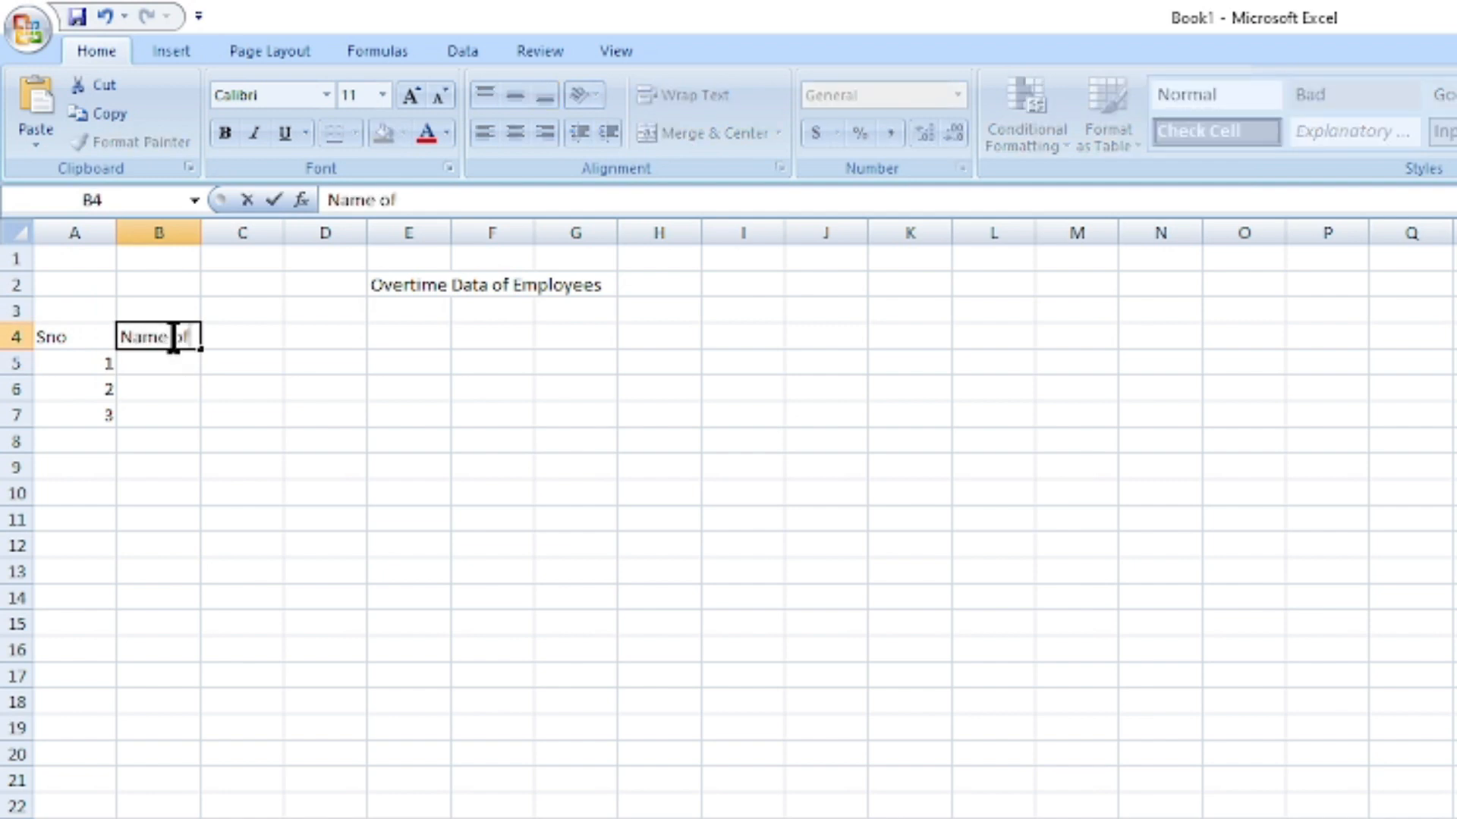
pyautogui.write(' Emplo')
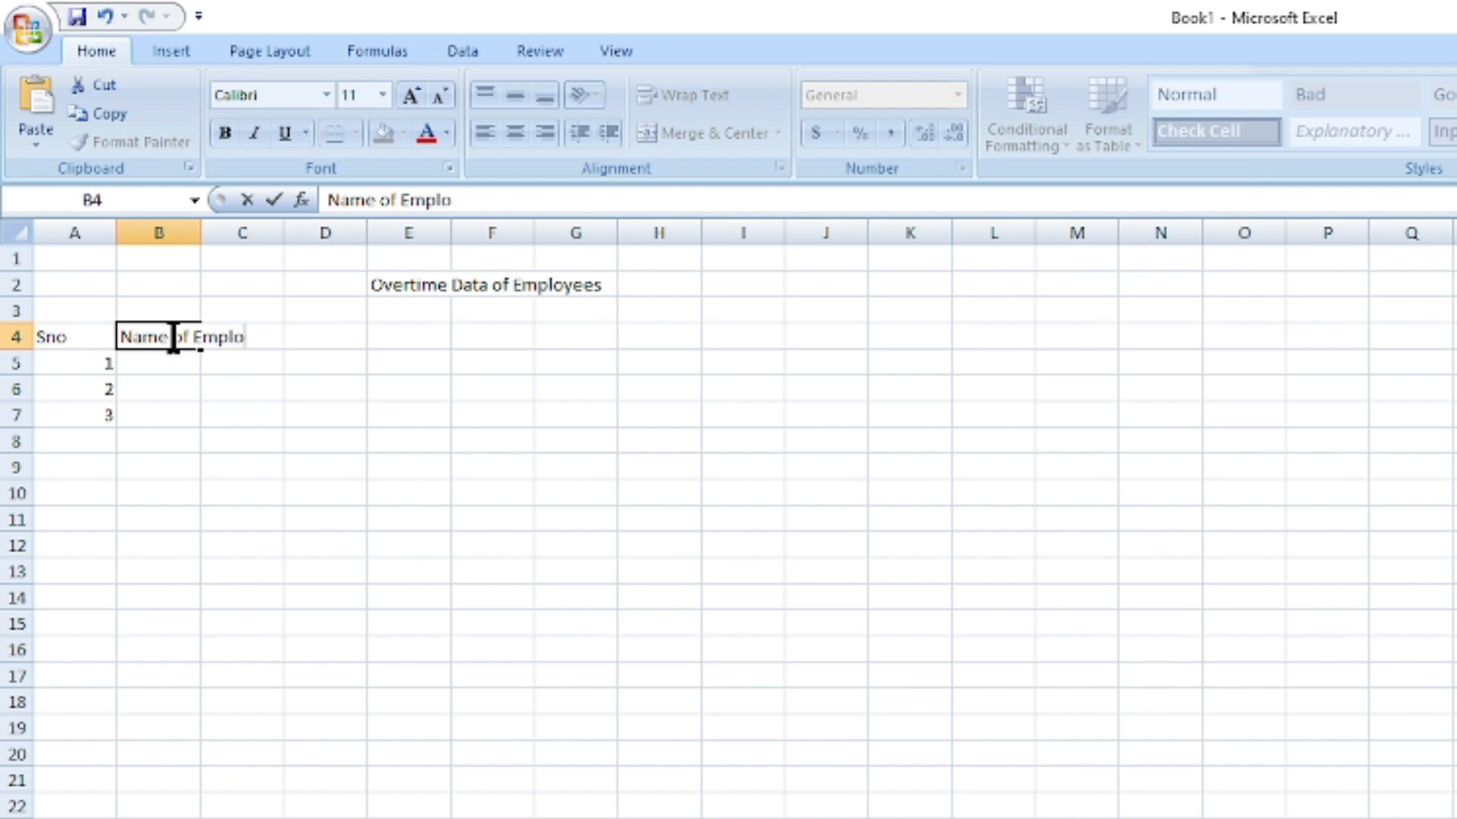
pyautogui.write('yees')
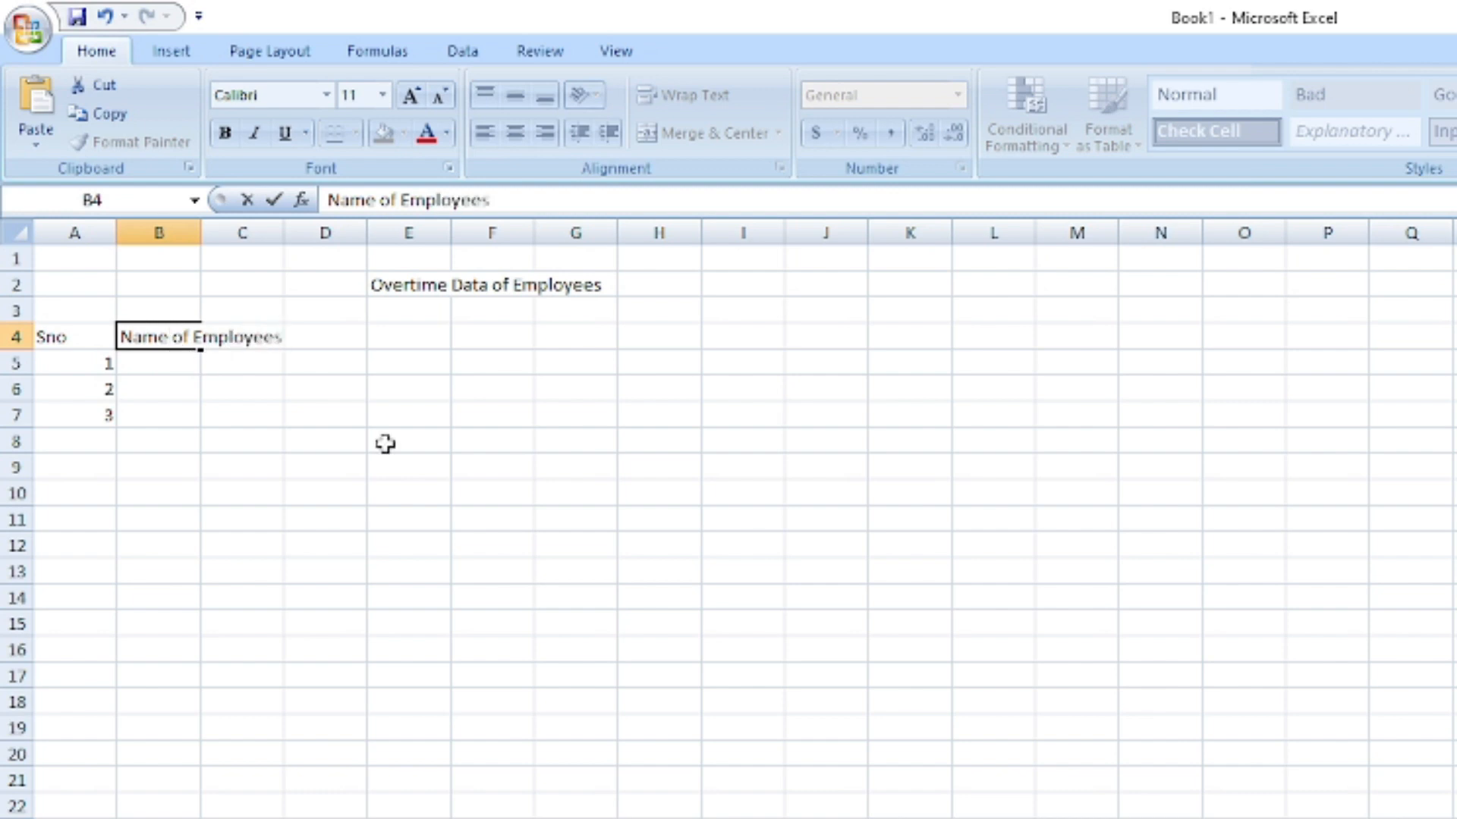
pyautogui.click(398, 416)
pyautogui.moveTo(156, 335); pyautogui.dragTo(242, 334)
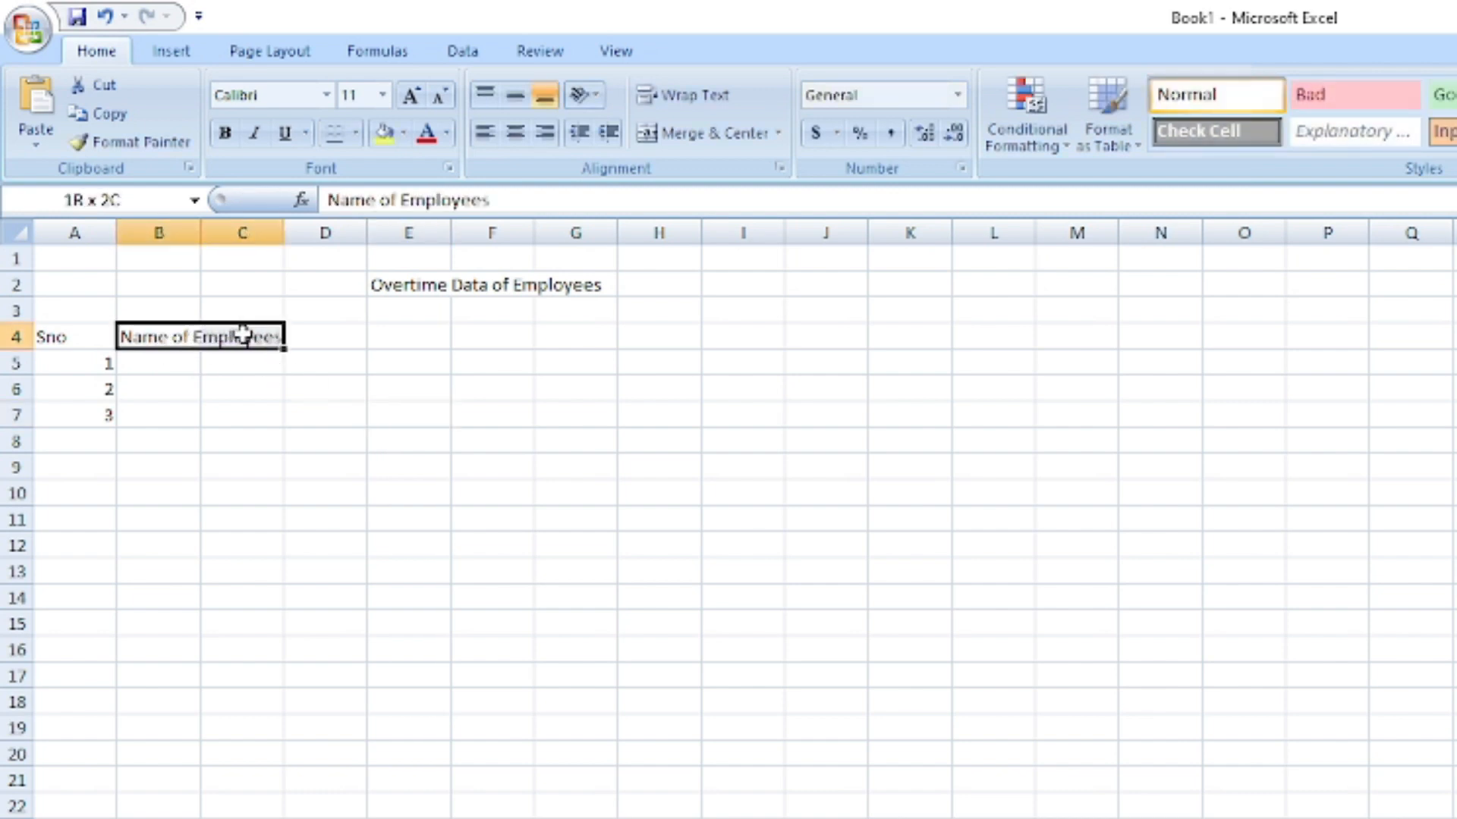
pyautogui.moveTo(200, 233)
pyautogui.mouseDown()
pyautogui.moveTo(529, 236)
pyautogui.moveTo(152, 235)
pyautogui.moveTo(200, 233)
pyautogui.mouseUp()
pyautogui.moveTo(14, 427)
pyautogui.mouseDown()
pyautogui.moveTo(20, 494)
pyautogui.moveTo(20, 410)
pyautogui.moveTo(20, 425)
pyautogui.mouseUp()
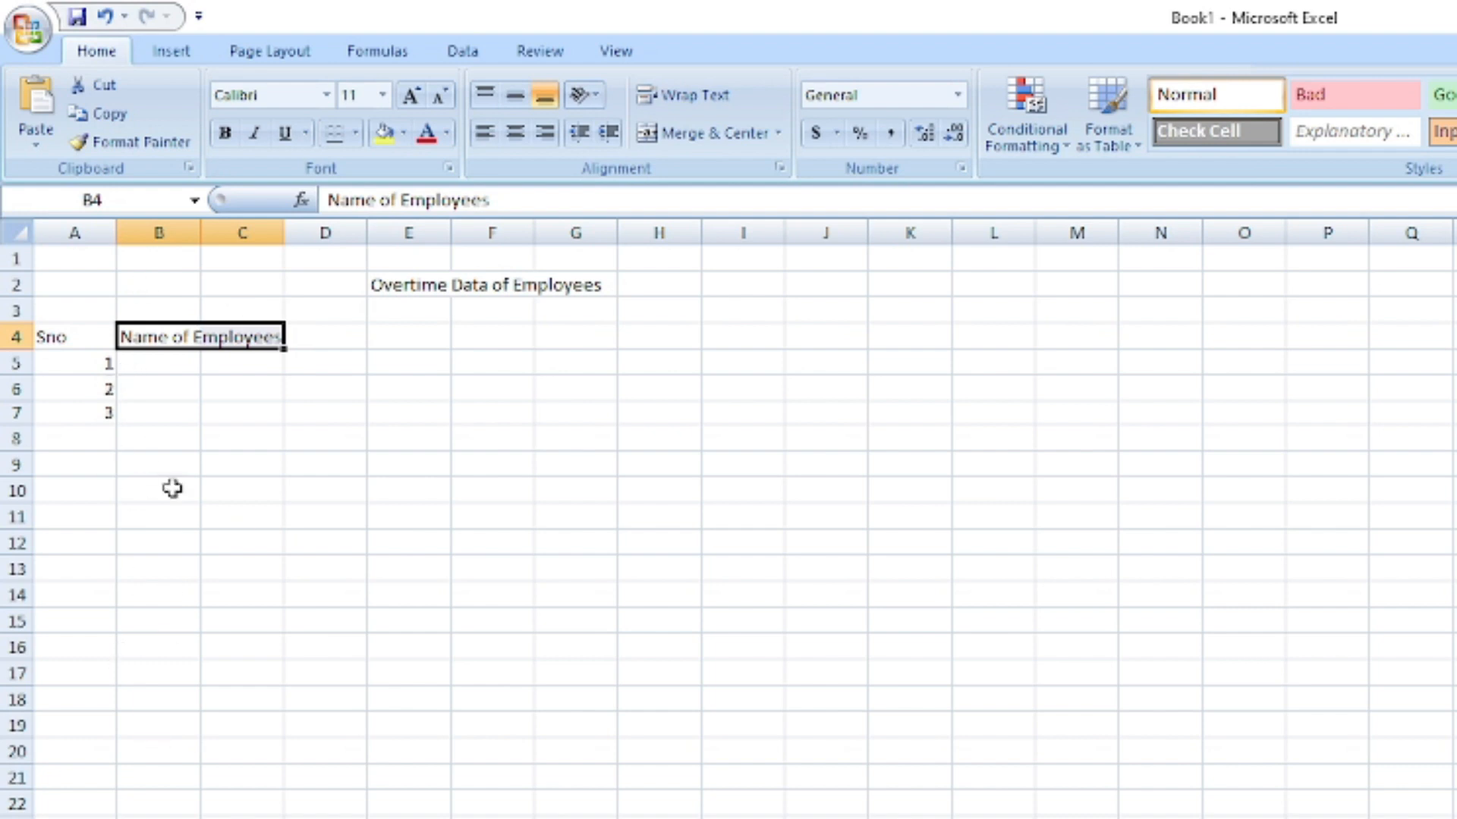
# Widen column B to fit 'Name of Employees'.
pyautogui.click(159, 227)
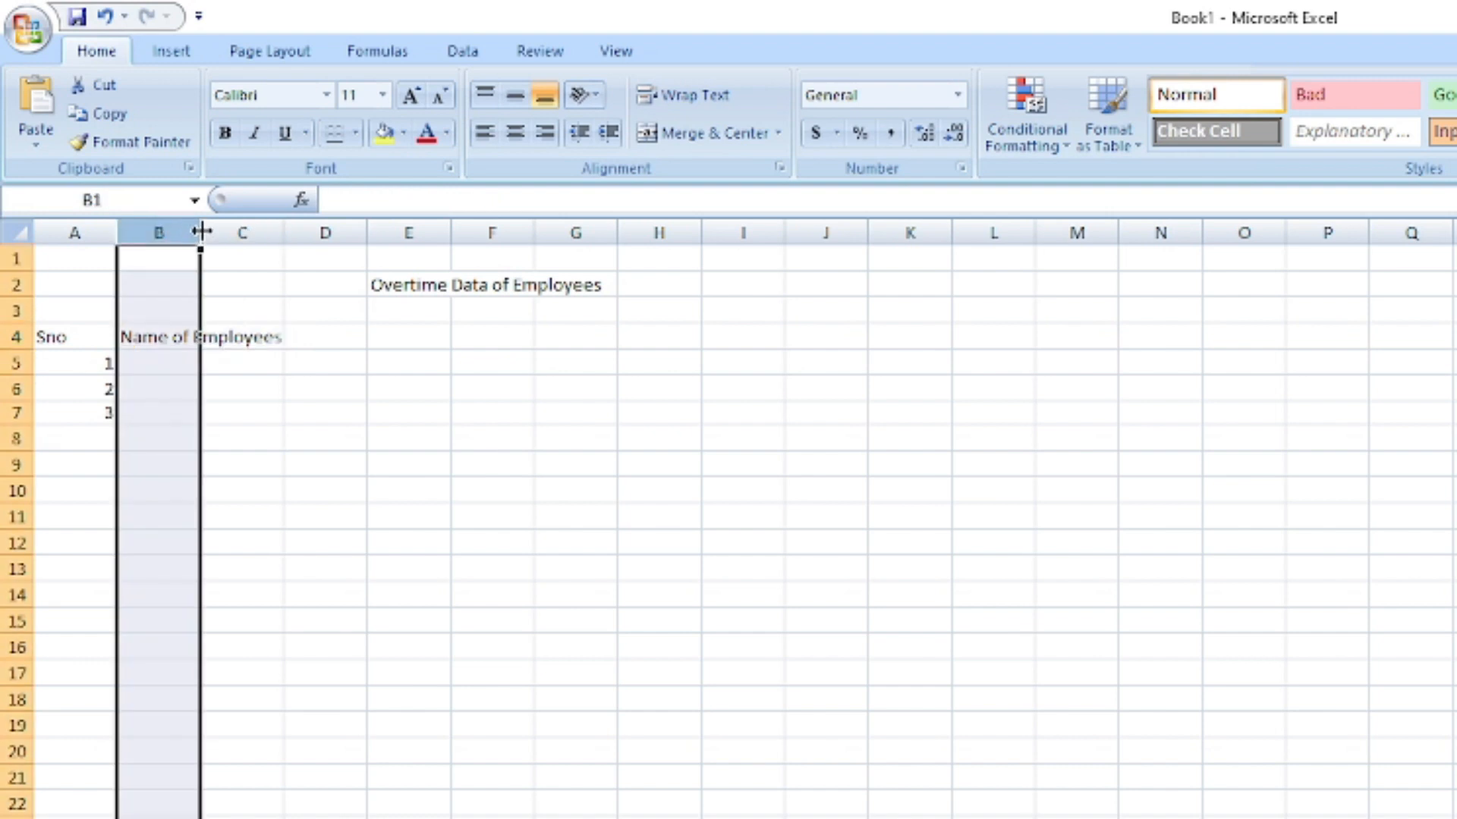
pyautogui.moveTo(204, 237); pyautogui.dragTo(310, 231)
pyautogui.click(323, 453)
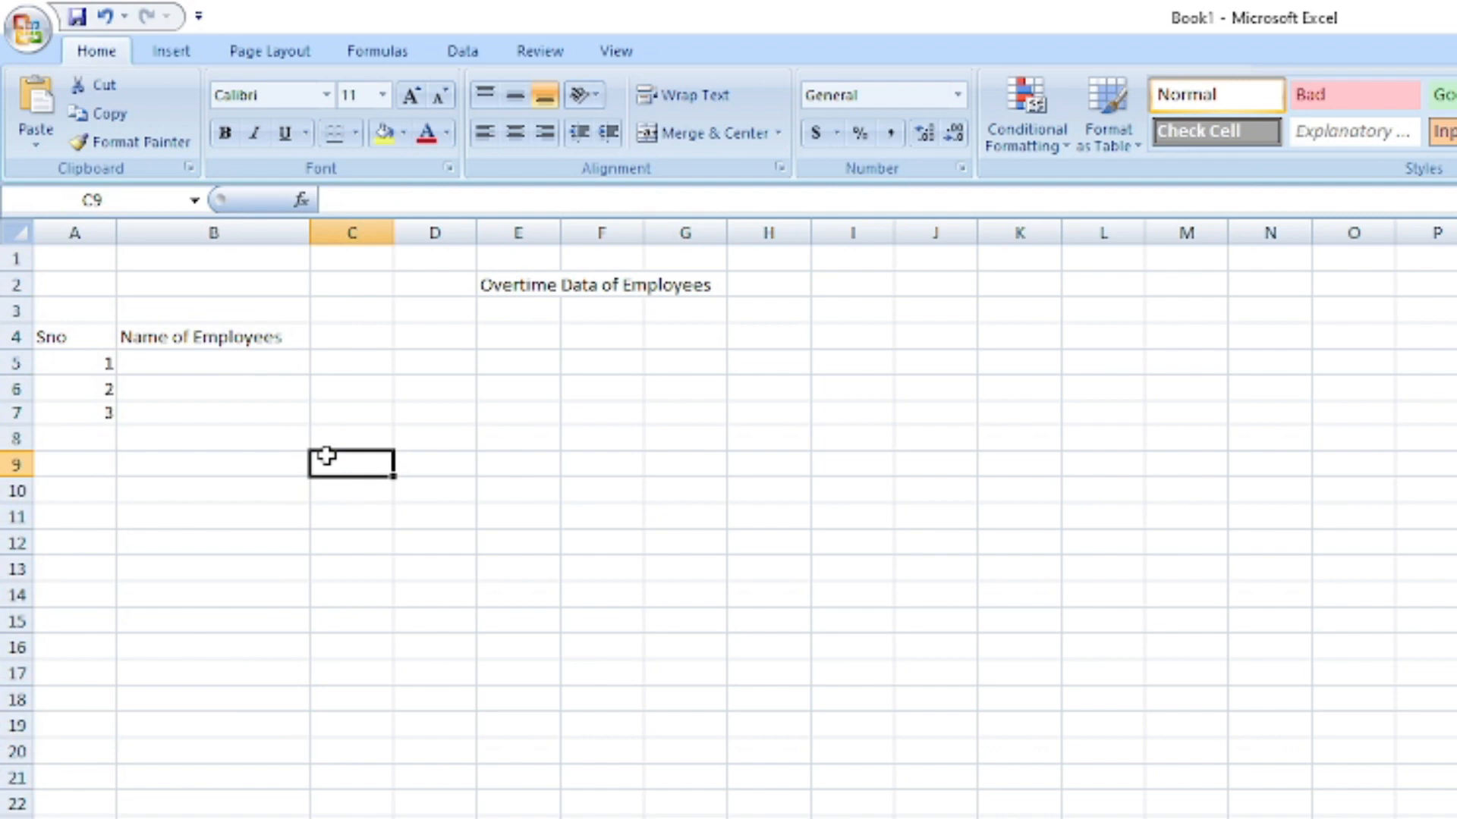
# Narrow column A to width 5.00 to suit the serial numbers.
pyautogui.click(74, 232)
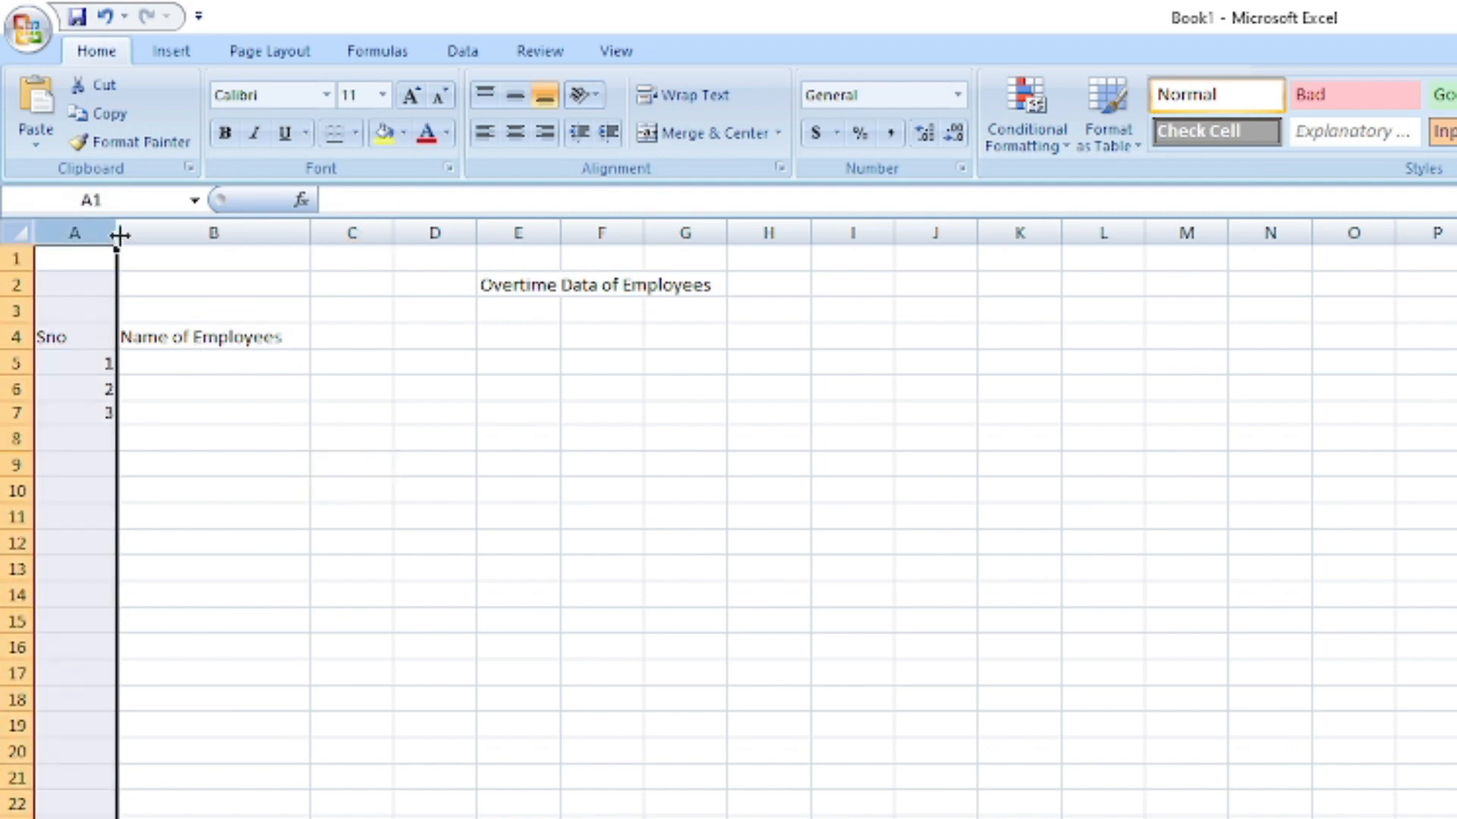
pyautogui.click(221, 463)
pyautogui.click(224, 394)
pyautogui.click(222, 434)
pyautogui.click(230, 411)
pyautogui.click(234, 389)
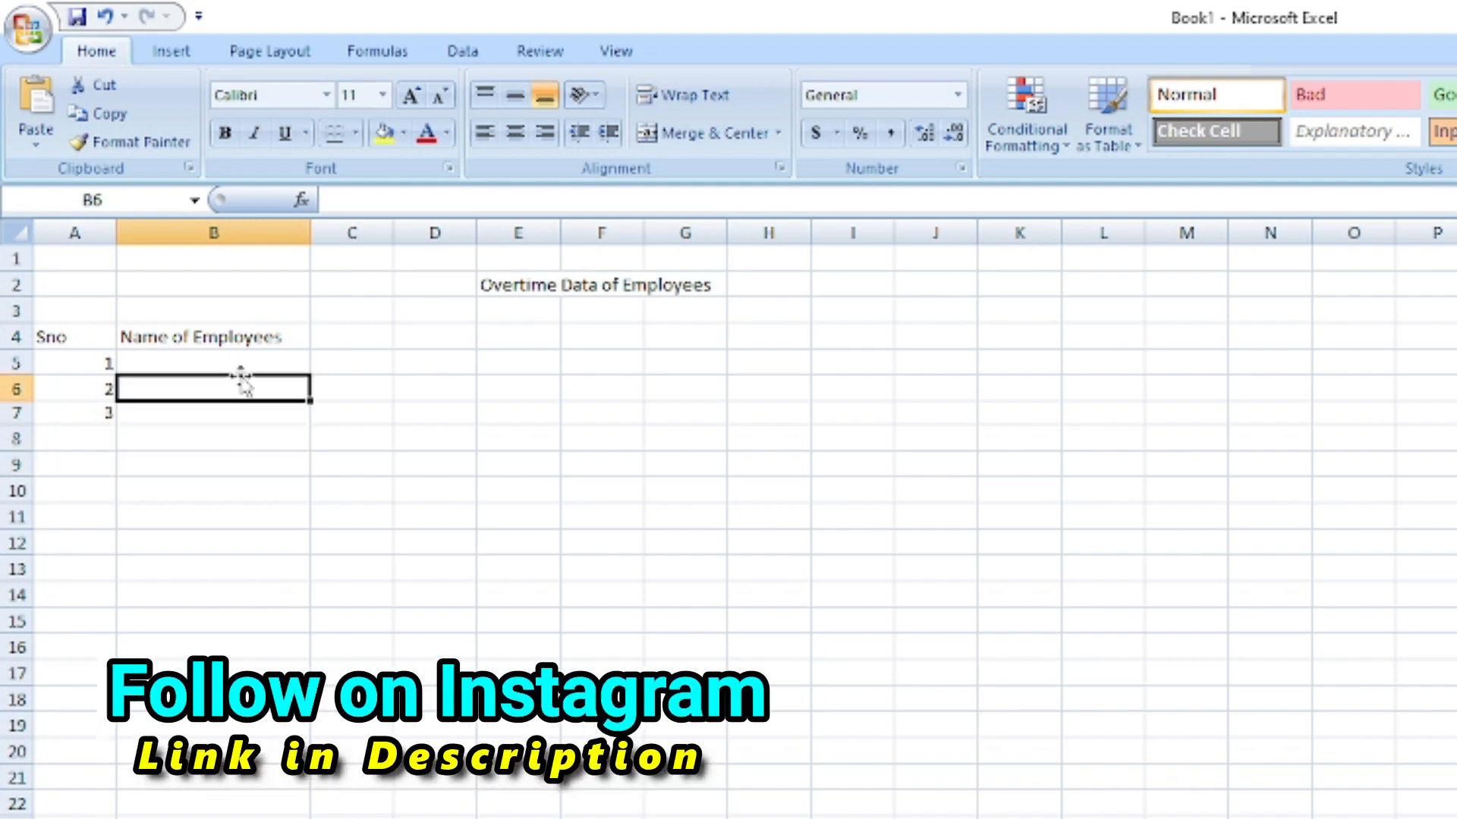
pyautogui.click(75, 233)
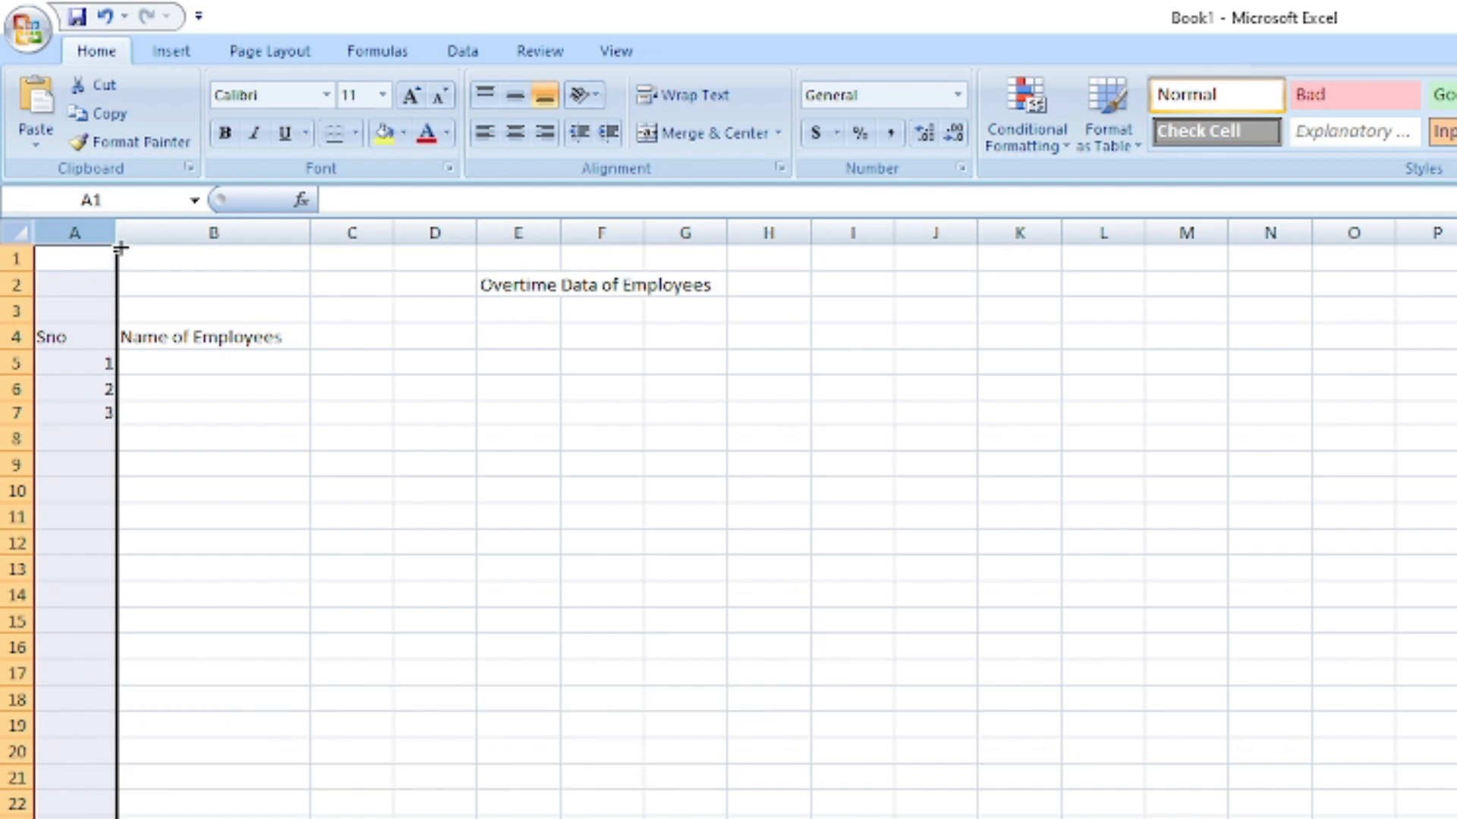
pyautogui.moveTo(119, 233); pyautogui.dragTo(85, 233)
pyautogui.click(205, 487)
pyautogui.click(300, 339)
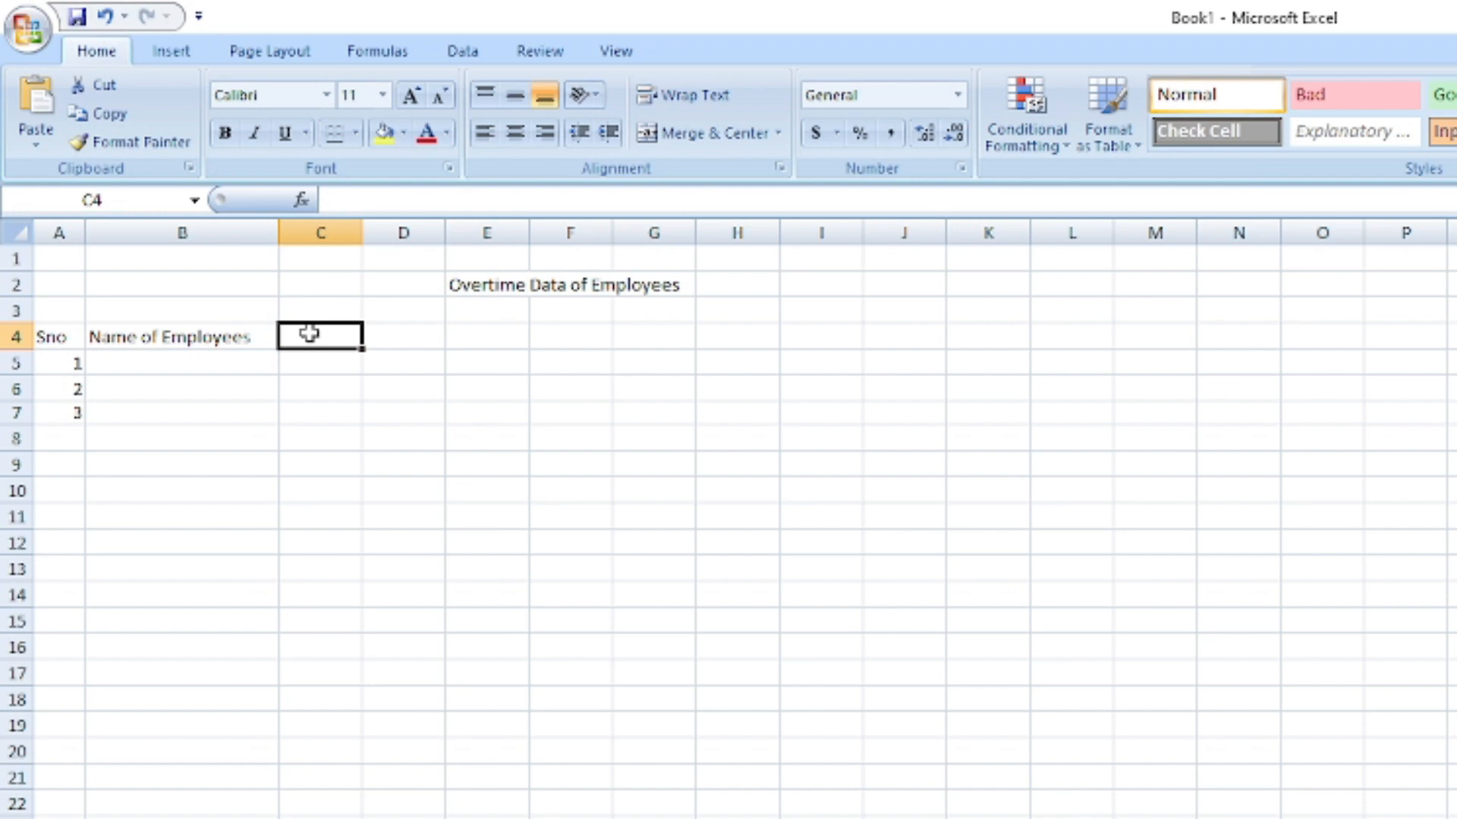
# Enter 1 Dec, 2 Dec, 3 Dec in C4:E4 and extend the date series to 20-Dec.
pyautogui.write('1')
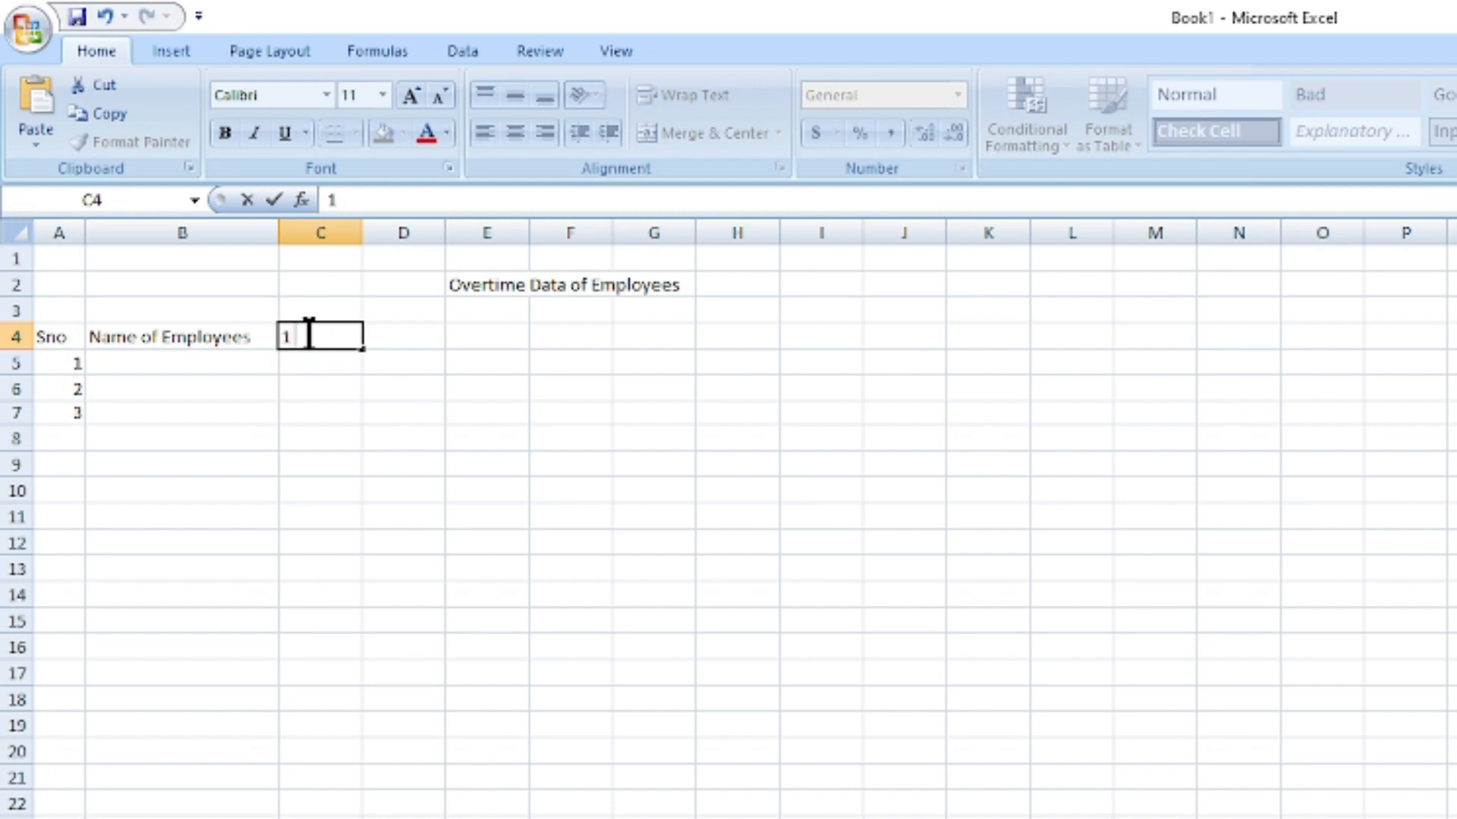
pyautogui.write(' Dec')
pyautogui.press('Tab')
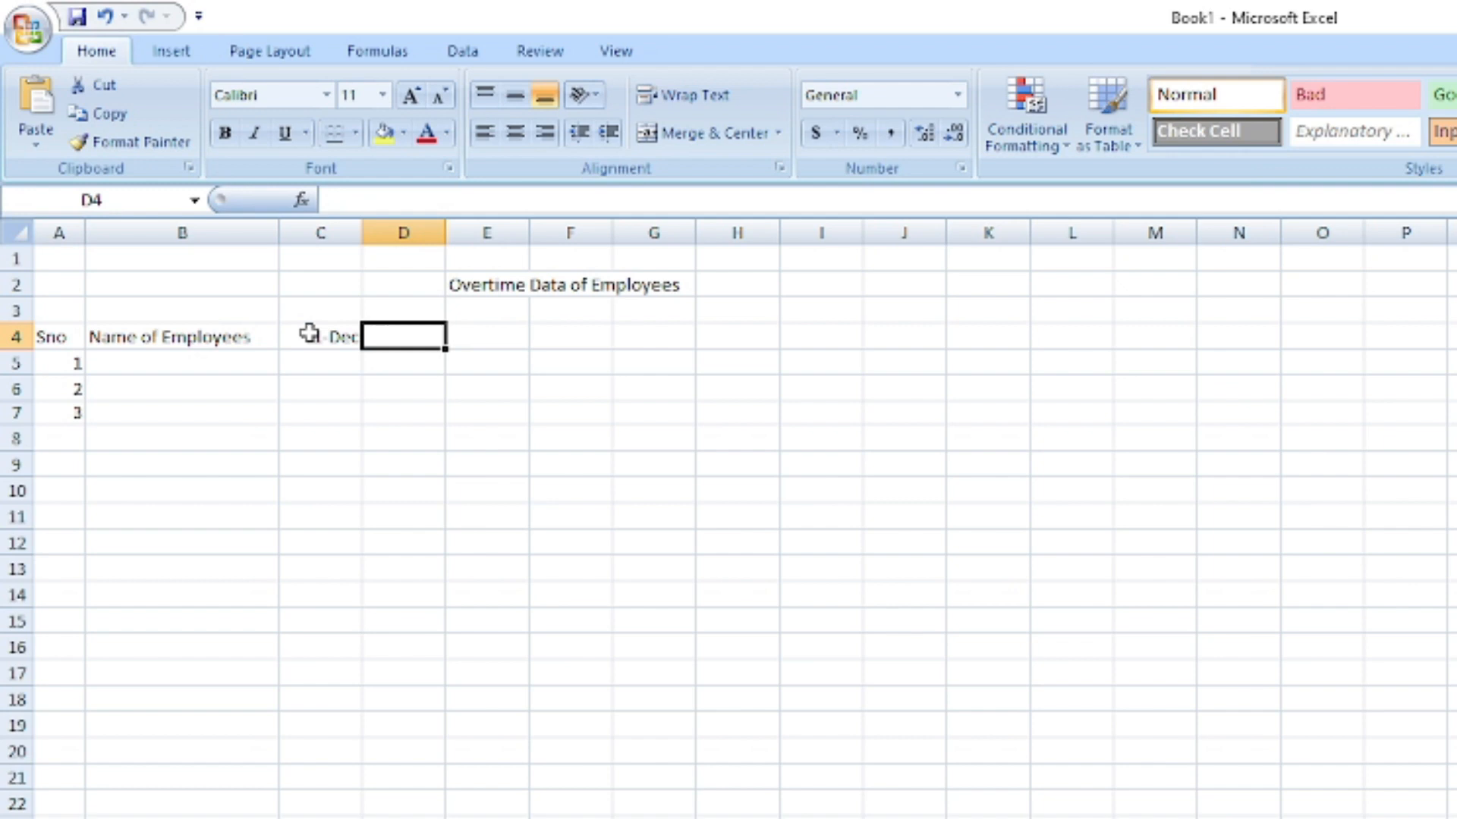
pyautogui.write('2')
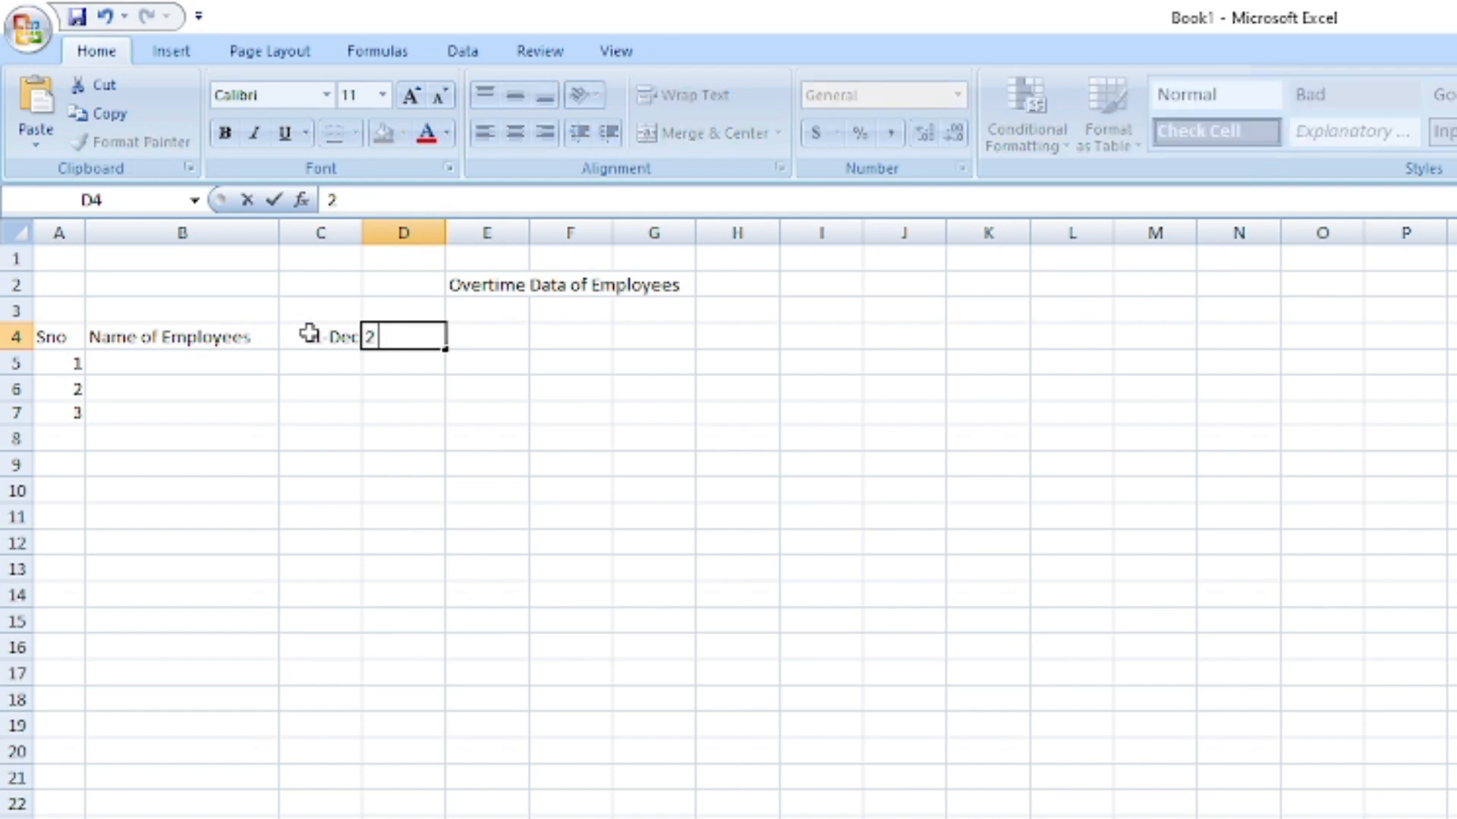
pyautogui.write(' Dec')
pyautogui.press('Tab')
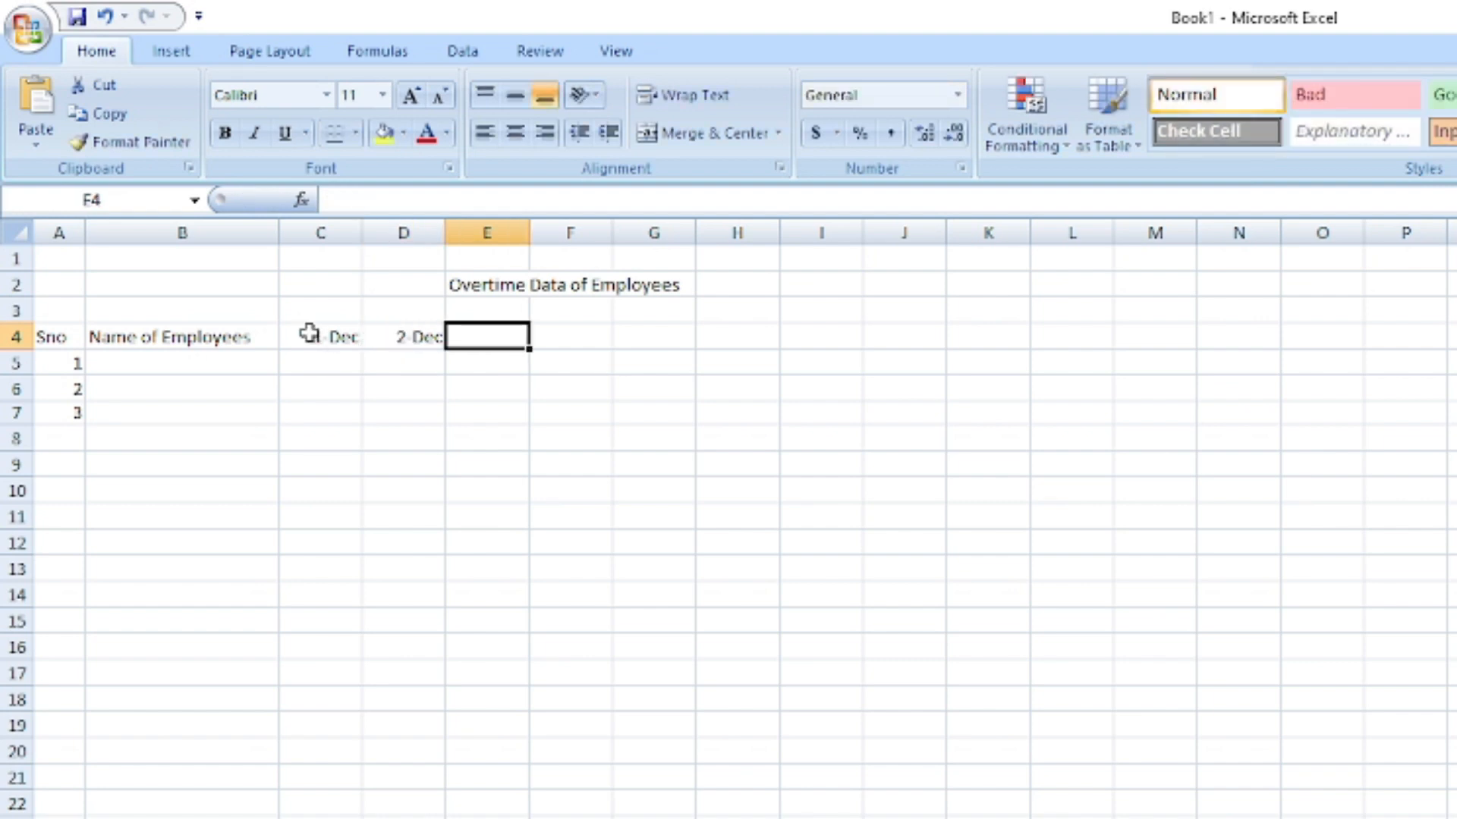
pyautogui.write('3 Dec')
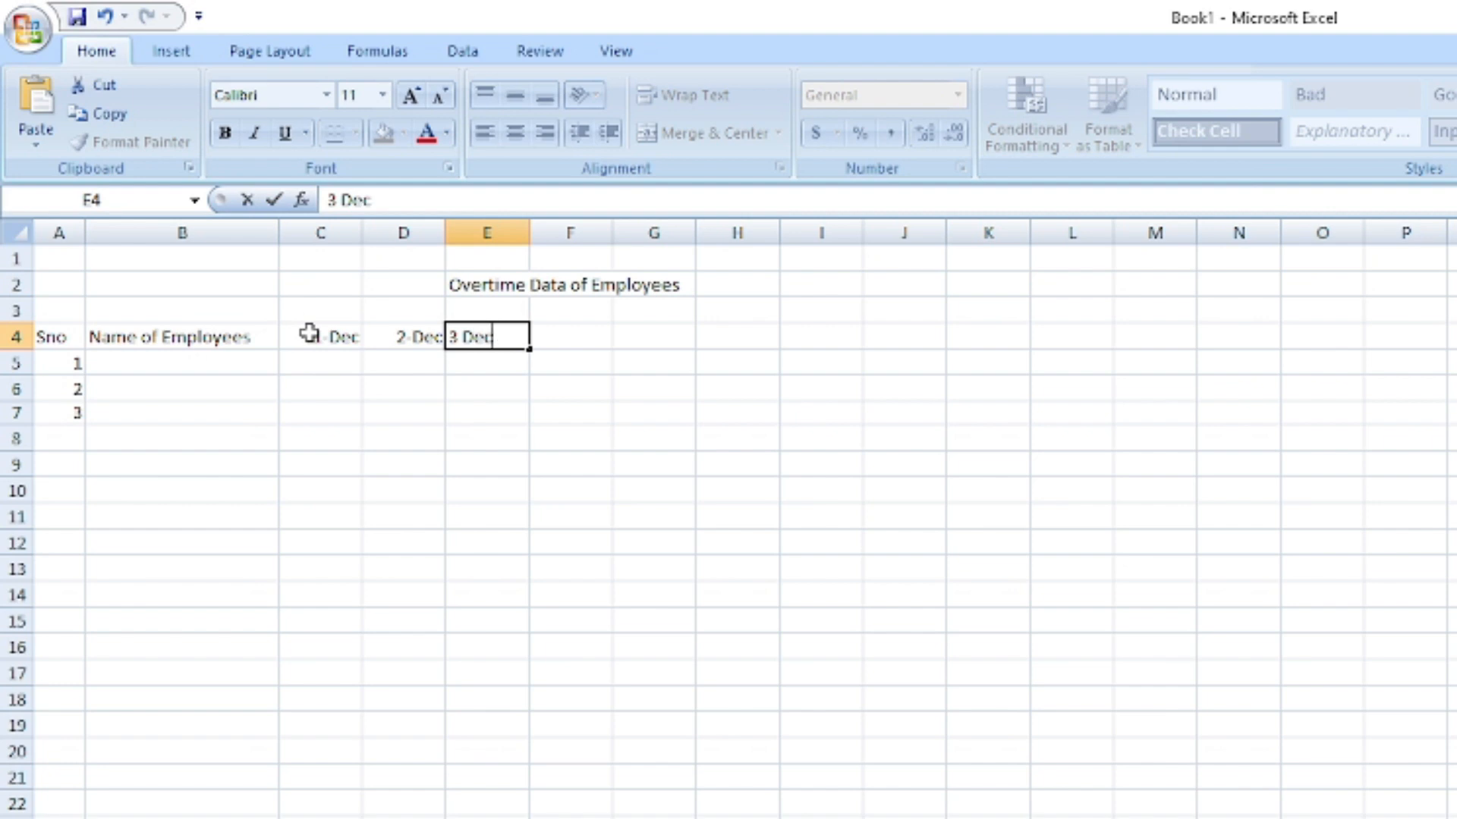
pyautogui.press('Tab')
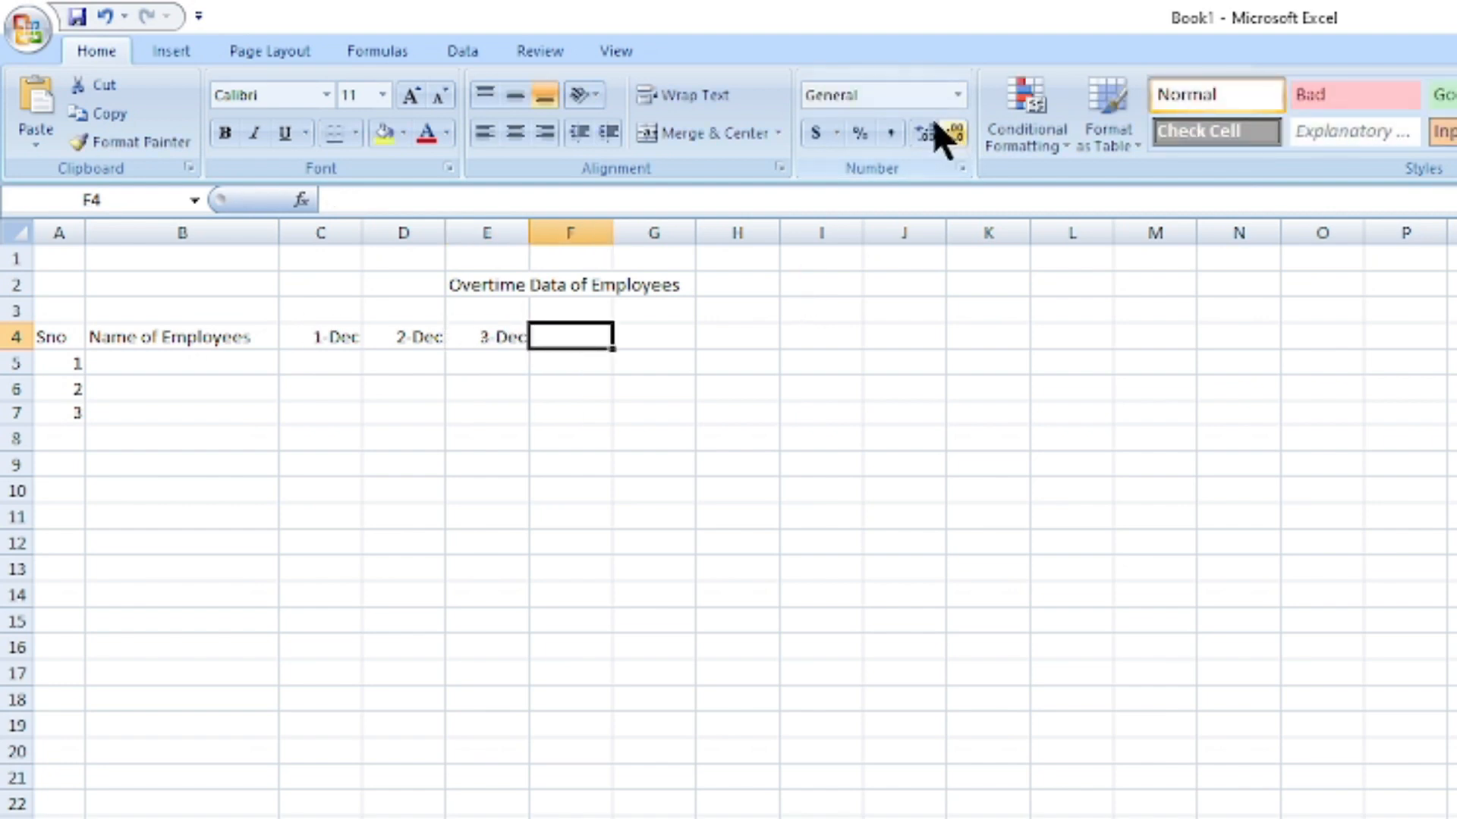
pyautogui.moveTo(333, 336); pyautogui.dragTo(1453, 343)
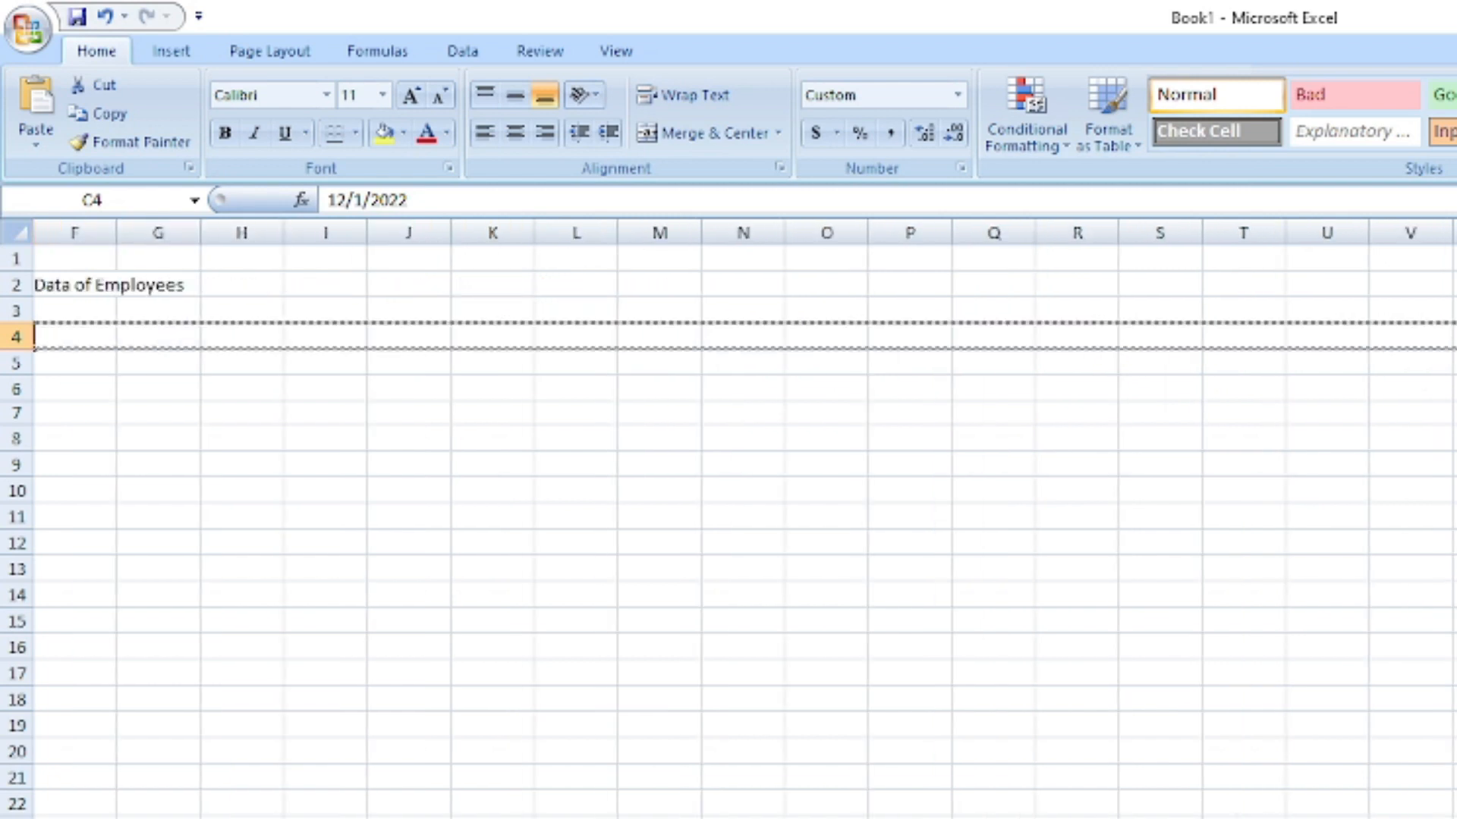
pyautogui.moveTo(1453, 343); pyautogui.dragTo(1453, 343)
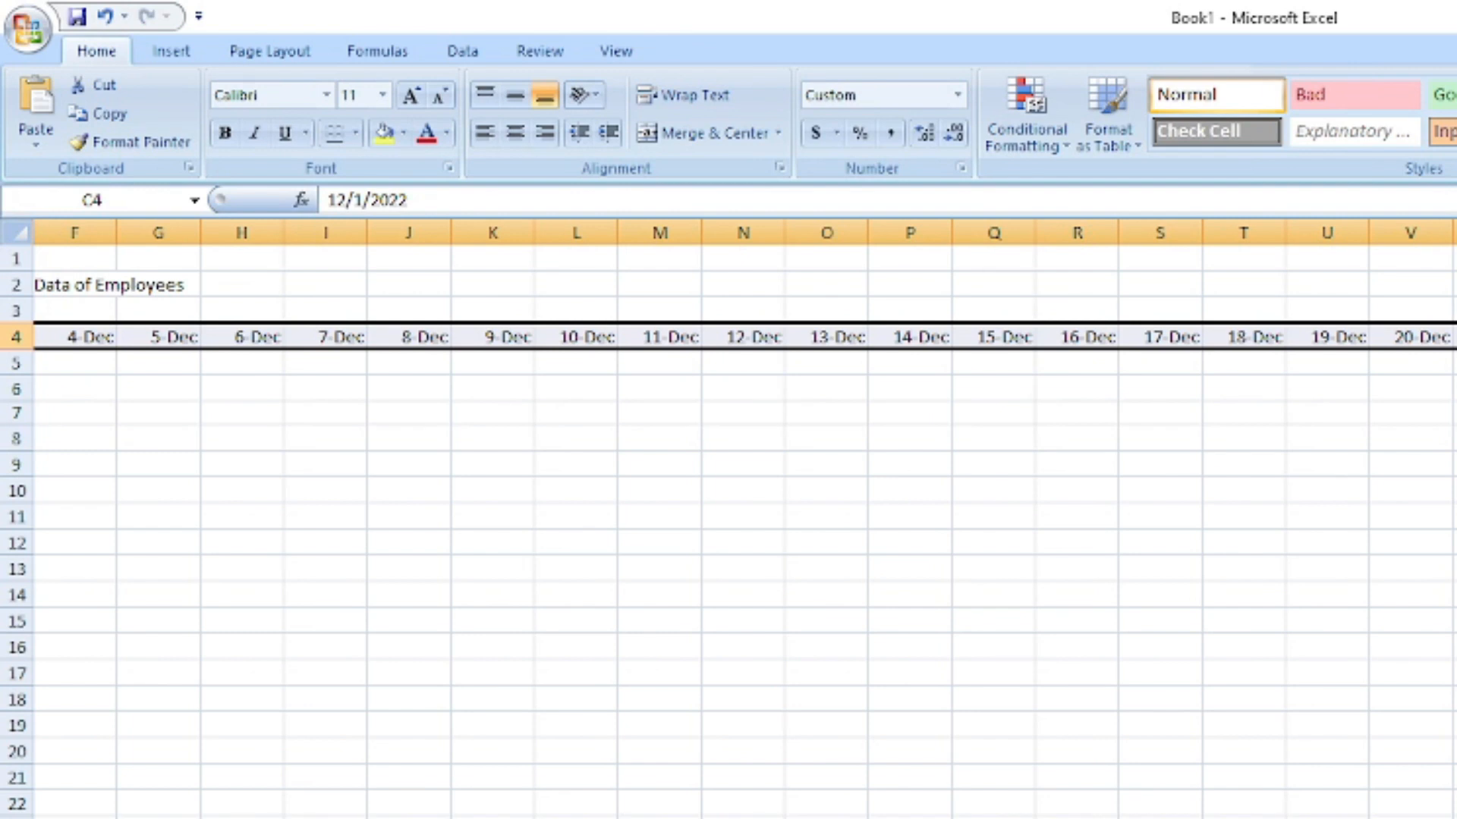
pyautogui.hscroll(-5, 729, 516)
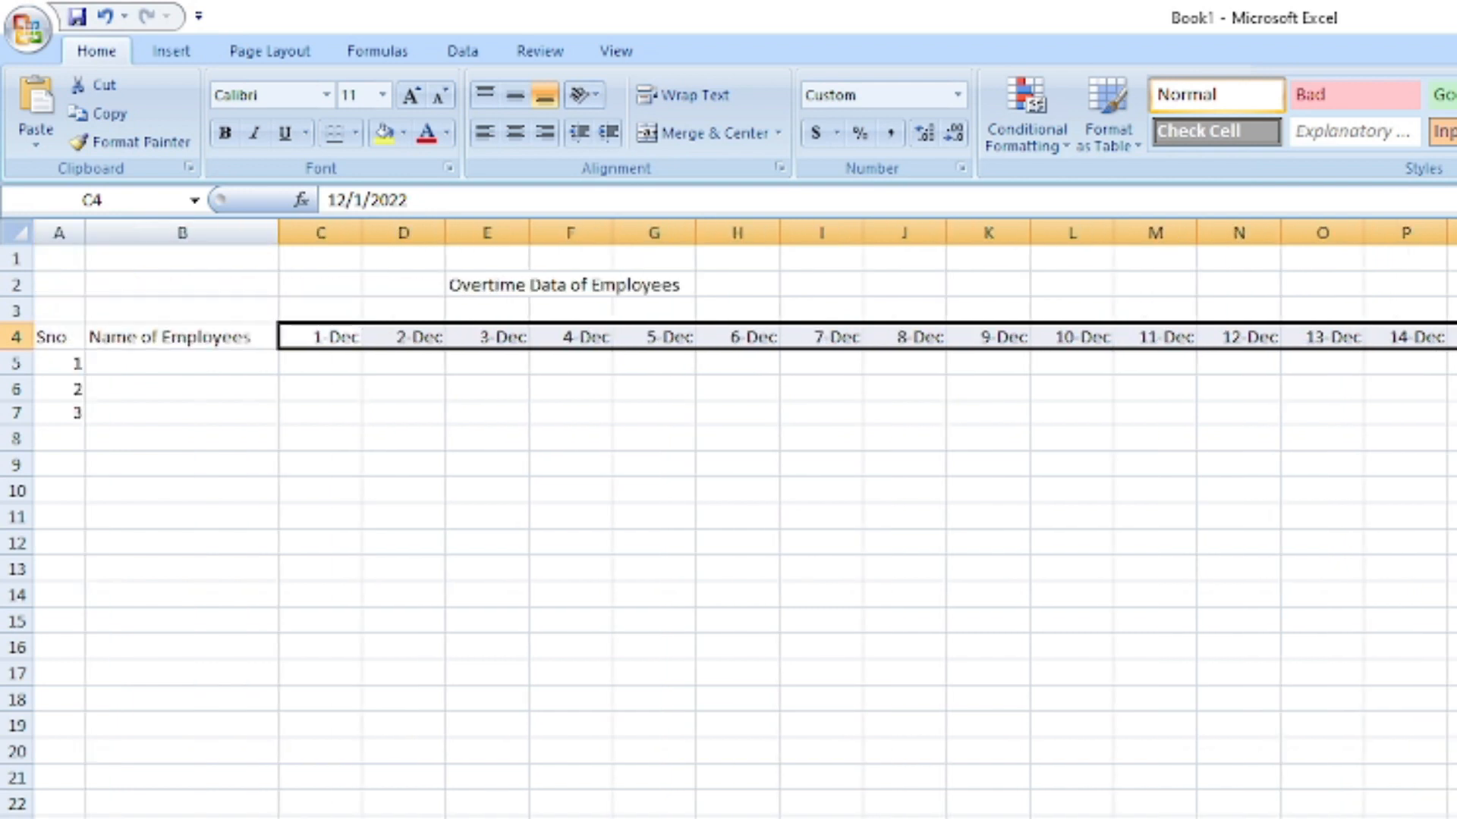
# Extend serial numbers 1 and 2 down column A to fill 1–12 in A5:A16.
pyautogui.click(231, 386)
pyautogui.click(328, 359)
pyautogui.click(487, 331)
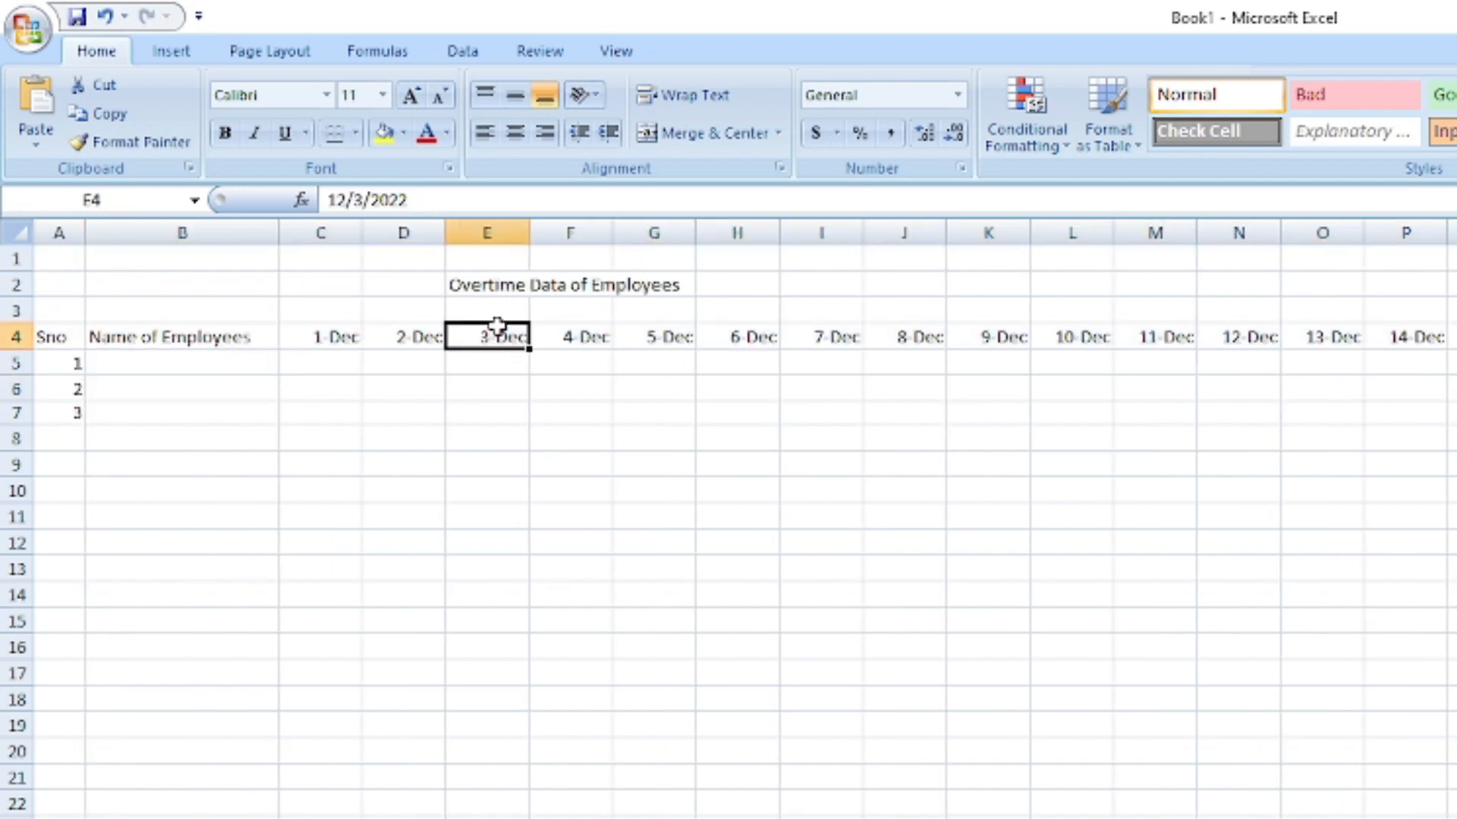
pyautogui.click(472, 284)
pyautogui.moveTo(472, 285); pyautogui.dragTo(687, 284)
pyautogui.click(751, 292)
pyautogui.click(600, 260)
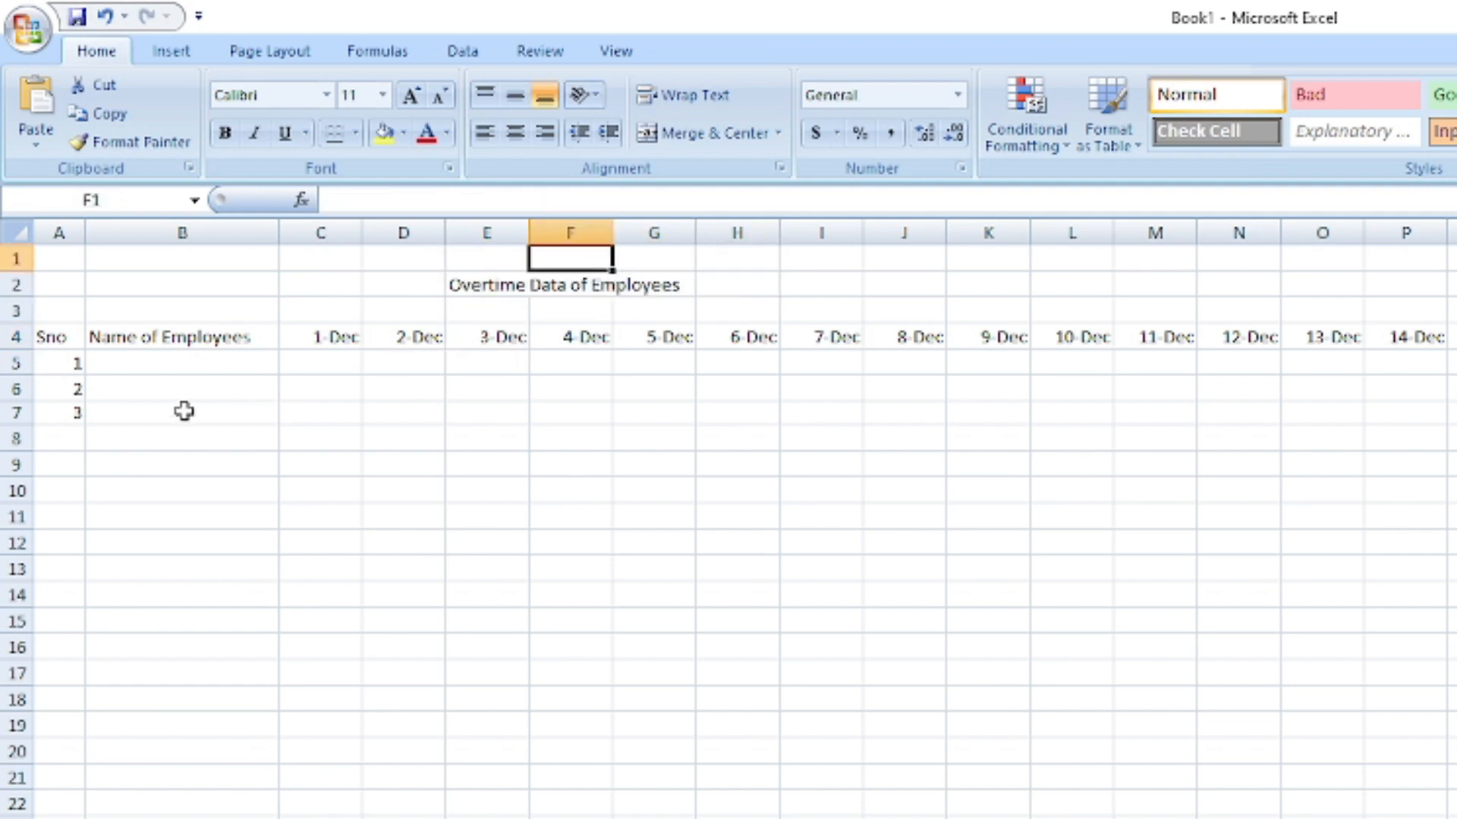
pyautogui.moveTo(70, 365); pyautogui.dragTo(97, 660)
pyautogui.click(531, 543)
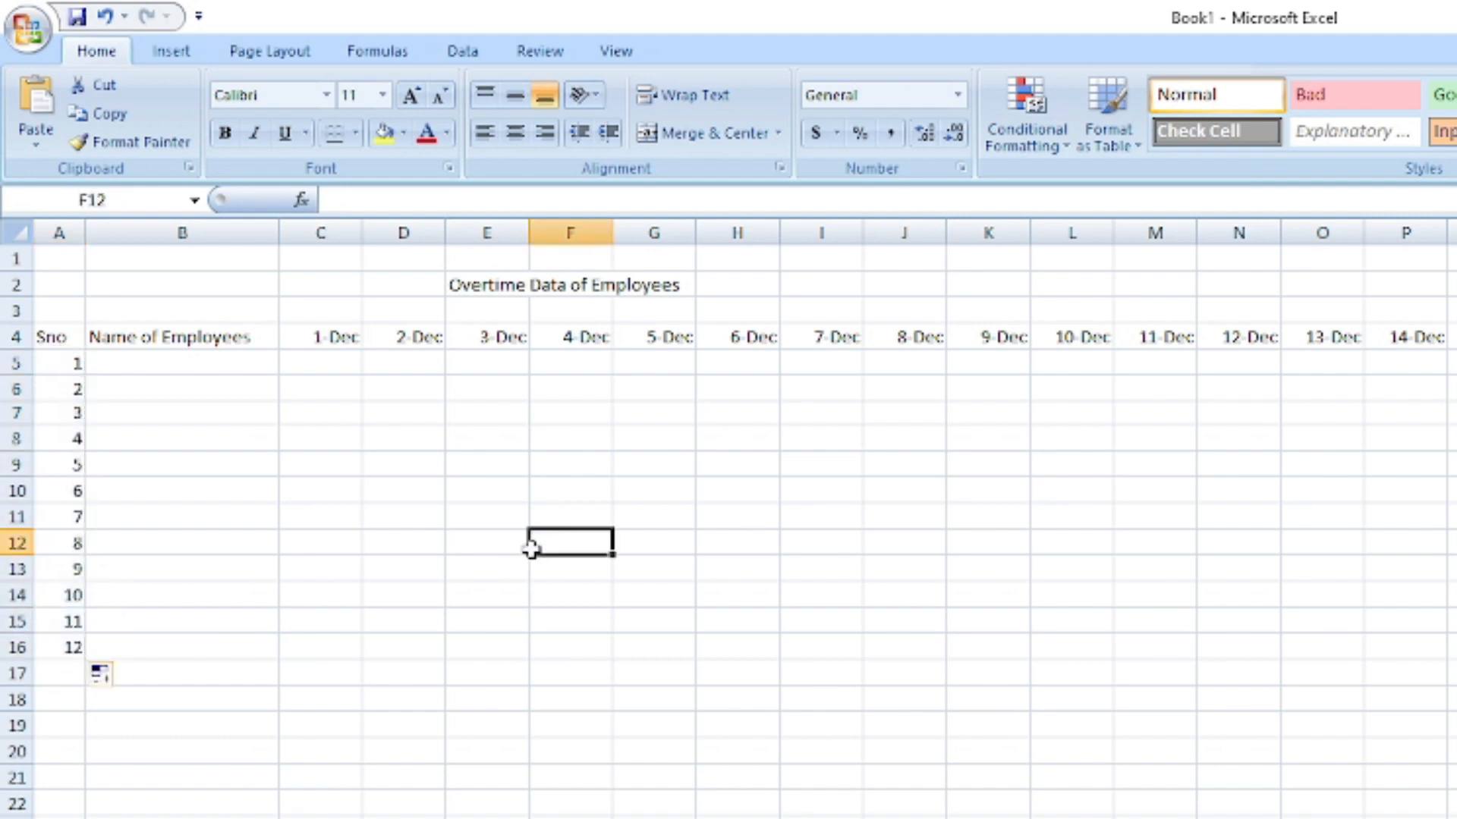
# Enter the first five employee names in B5:B9.
pyautogui.click(214, 369)
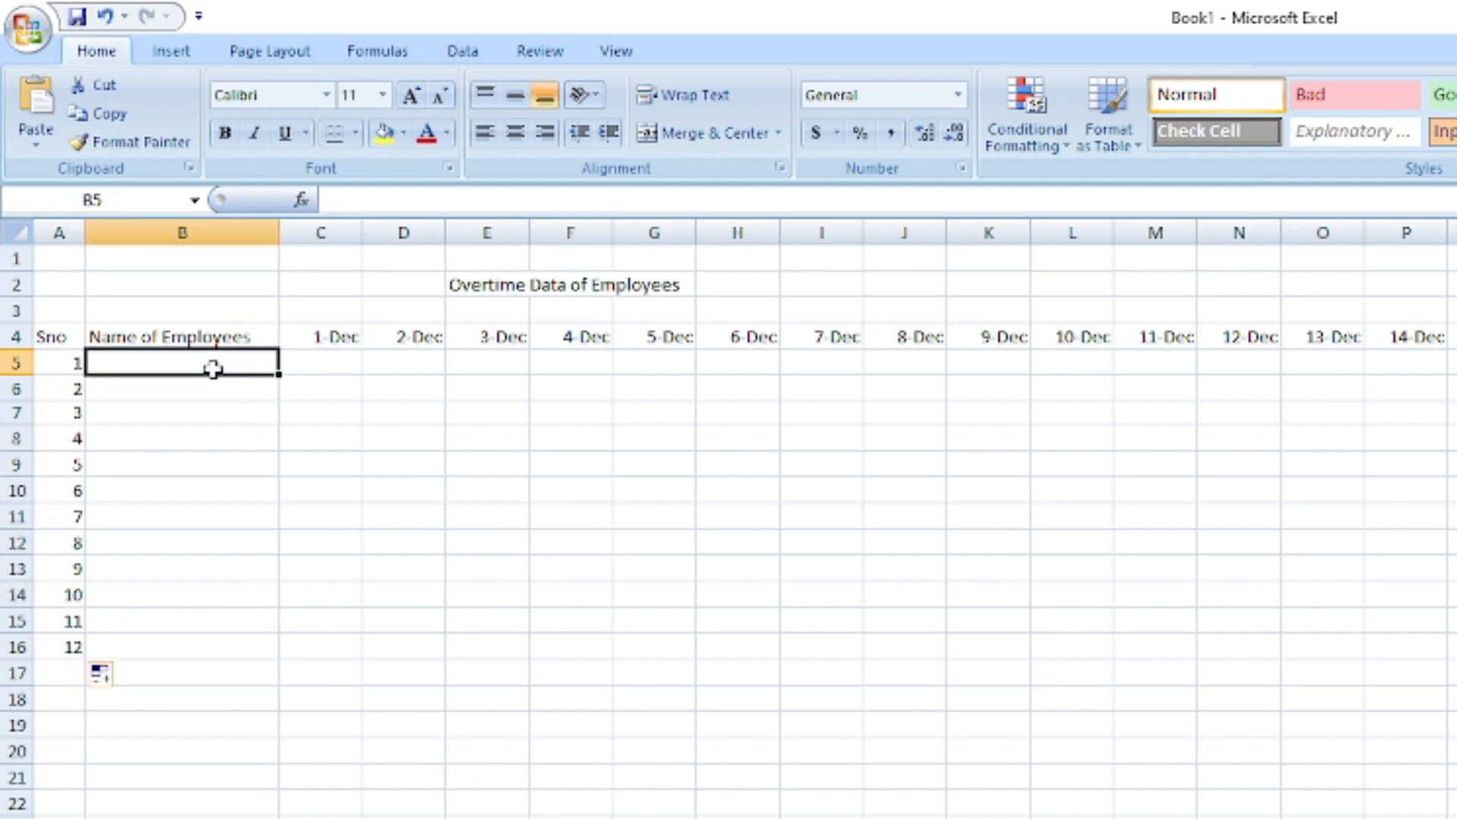
pyautogui.write('Rahul')
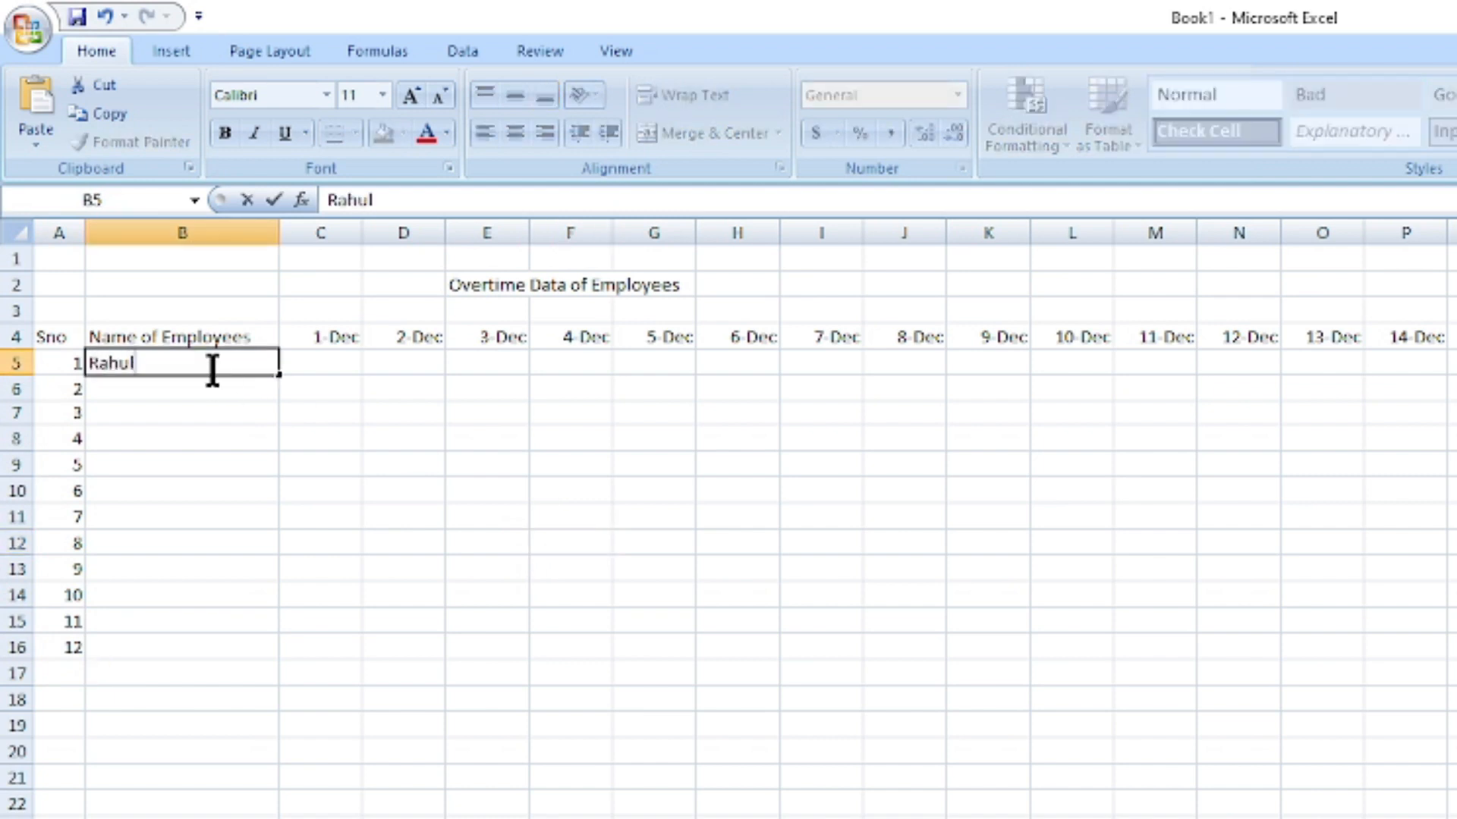
pyautogui.press('Return')
pyautogui.write('nu')
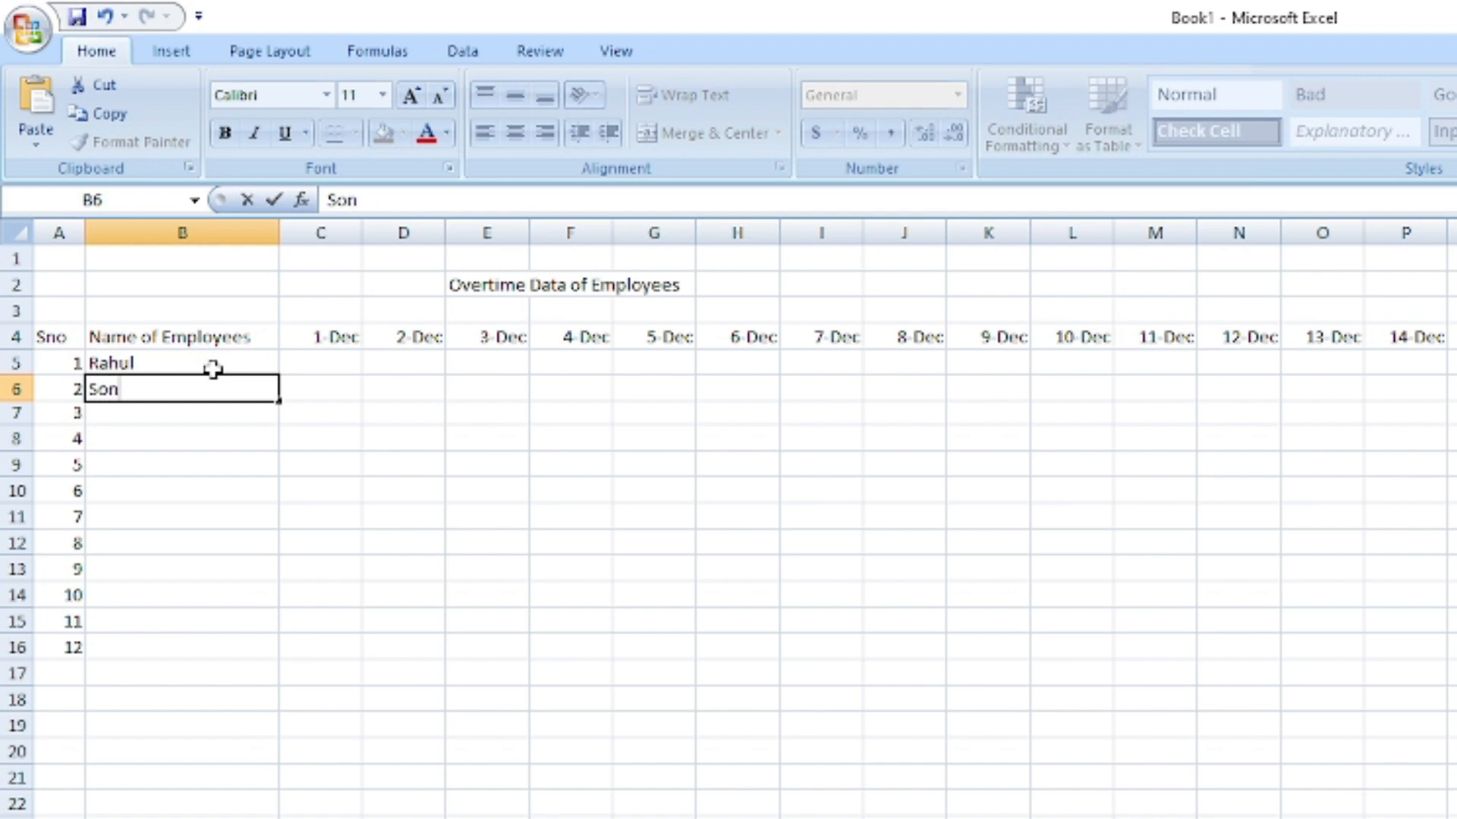
pyautogui.press('Return')
pyautogui.write('Meena')
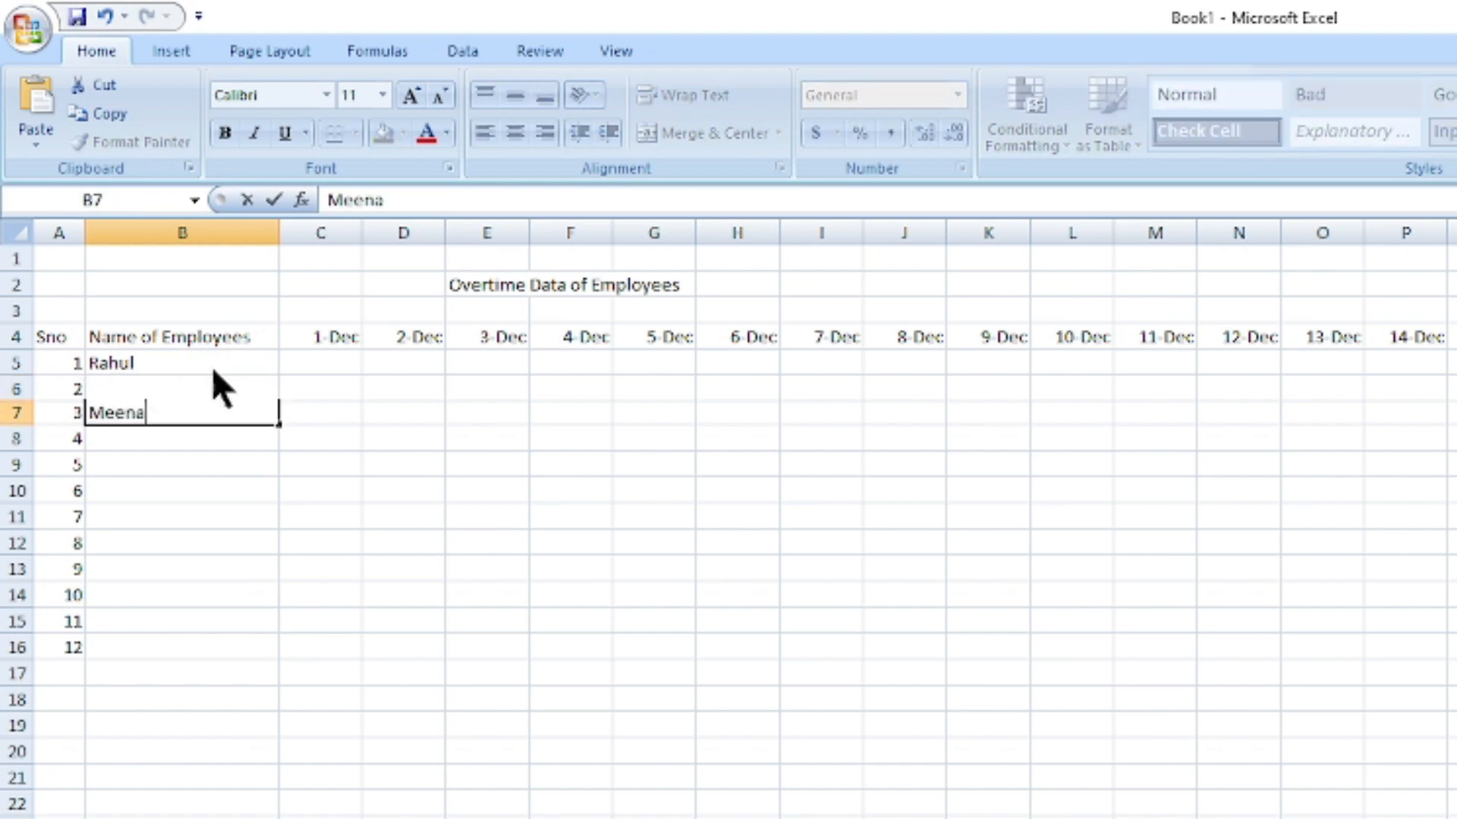
pyautogui.press('Return')
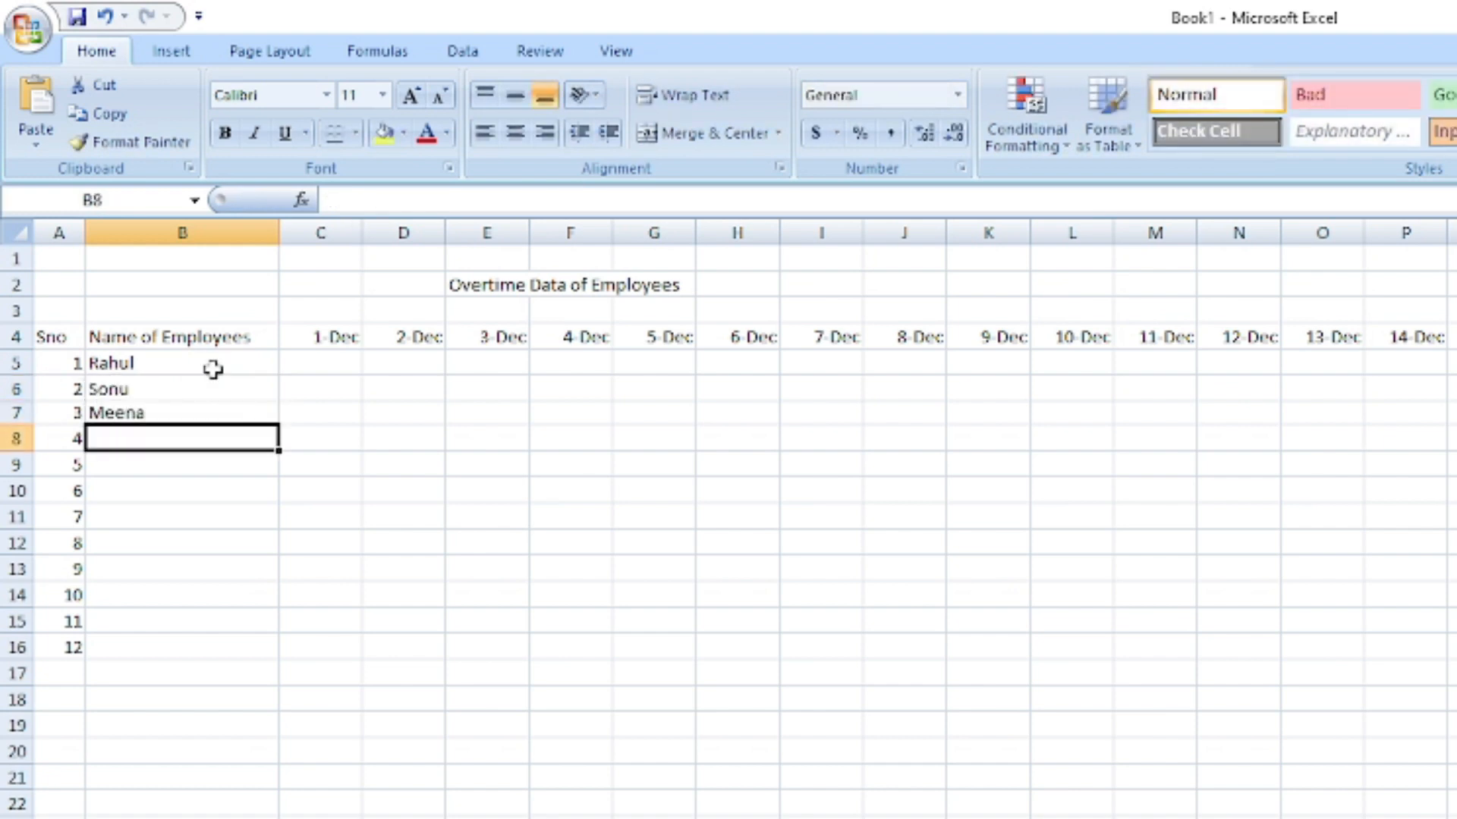
pyautogui.write('Goarge')
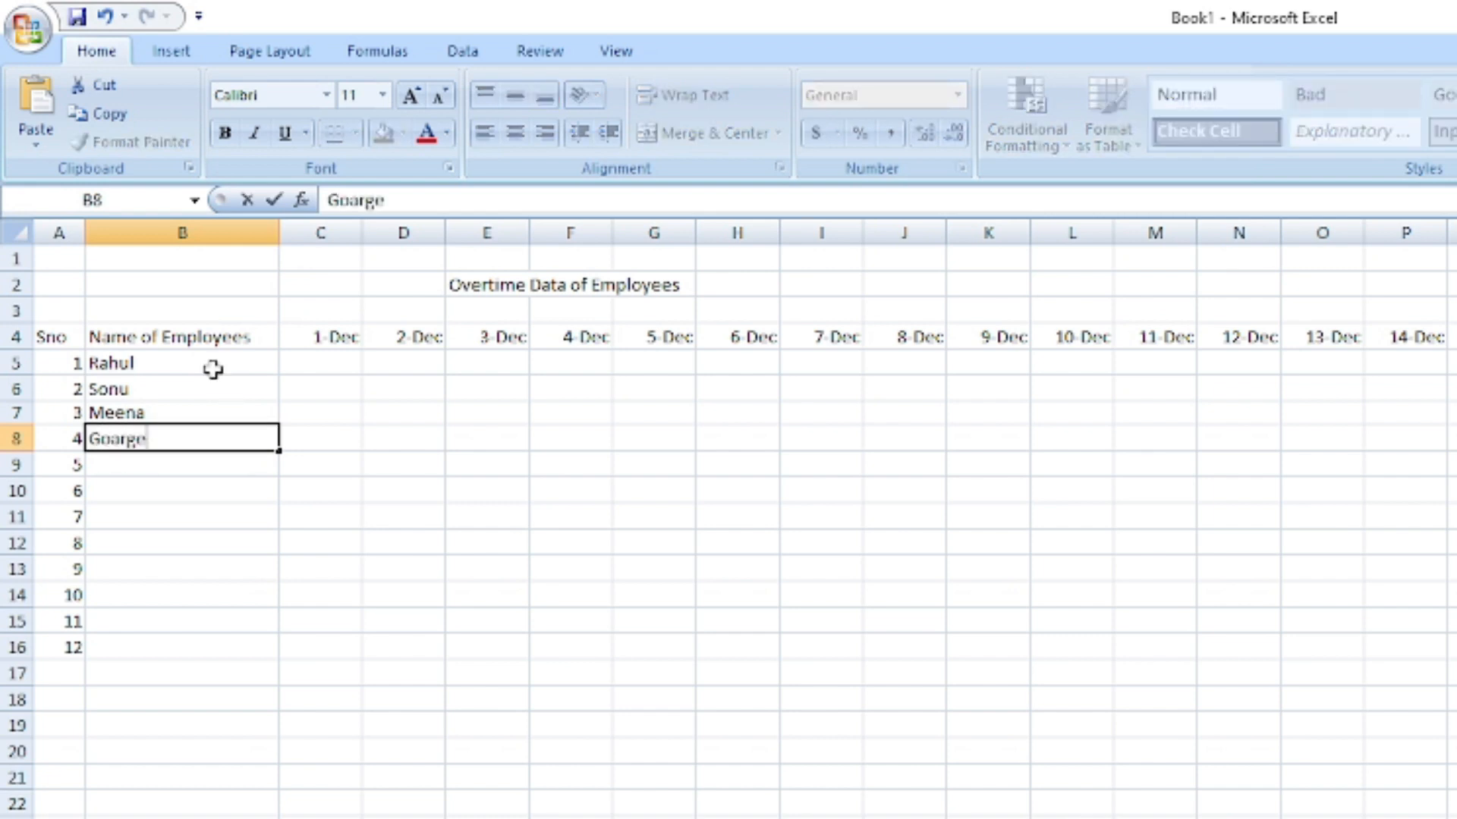
pyautogui.press('Return')
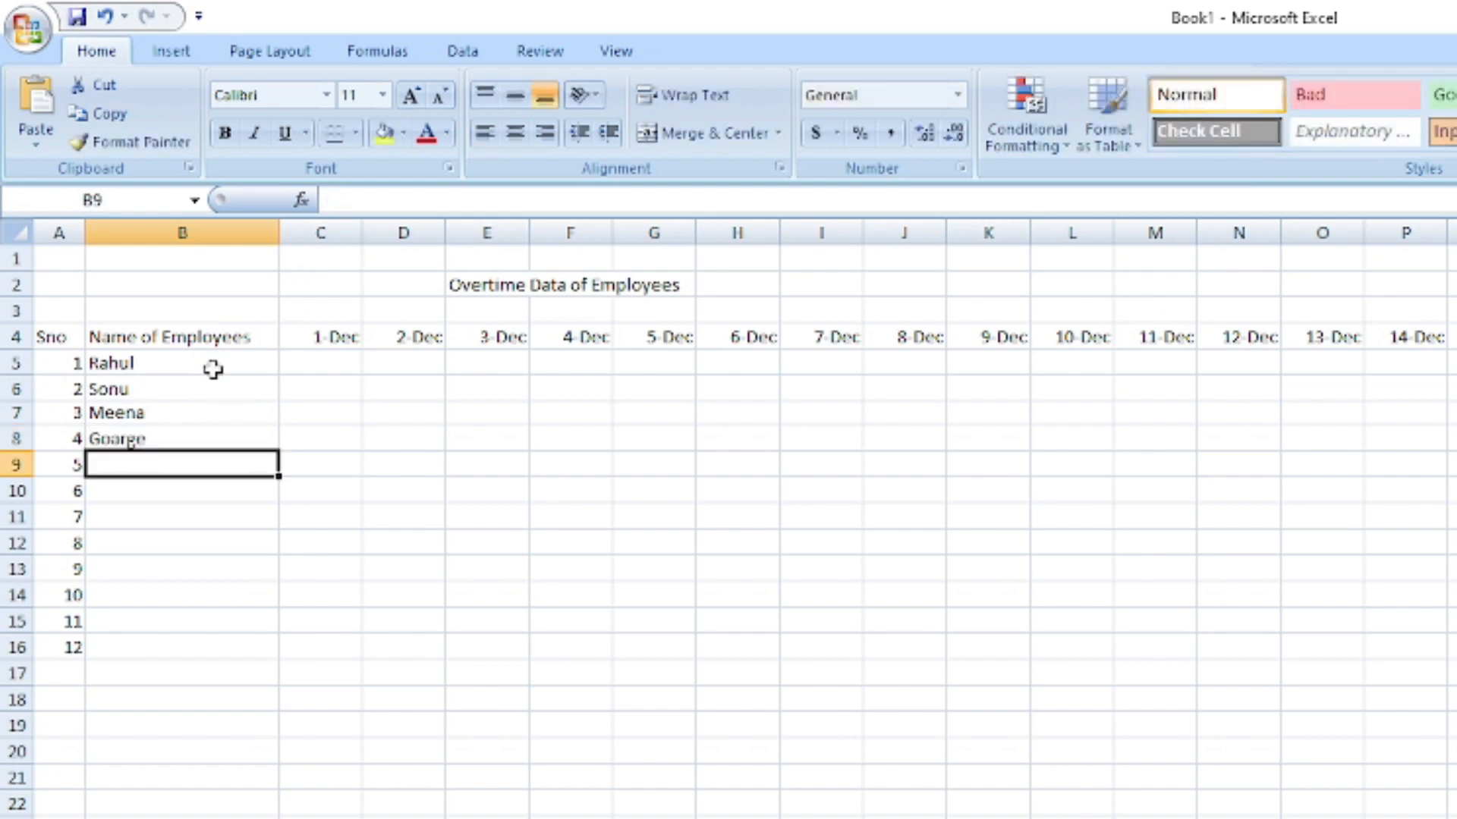
pyautogui.write('Mog')
pyautogui.press('BackSpace')
pyautogui.write('h. Saddam')
pyautogui.press('Return')
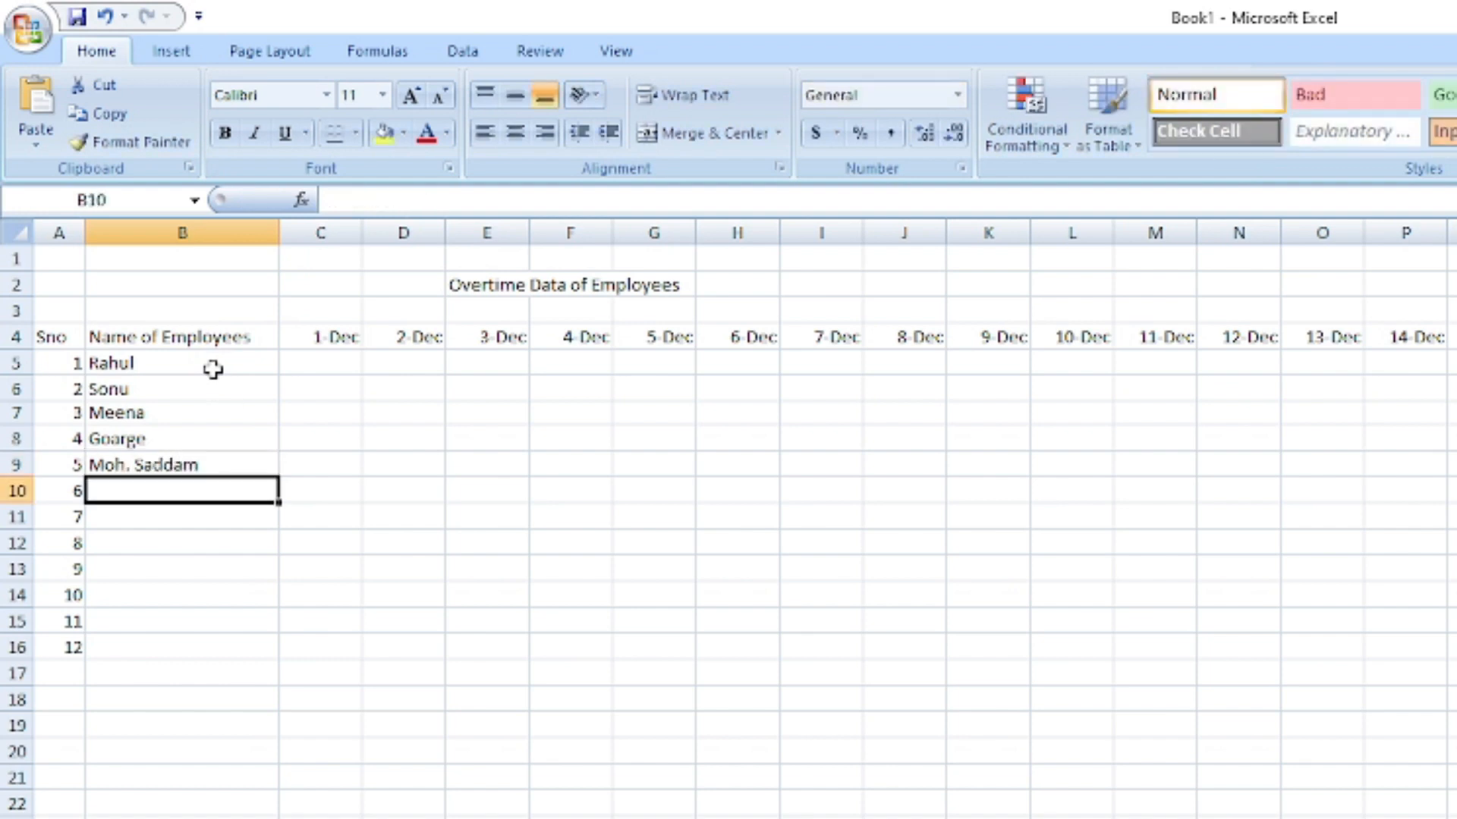
# Enter employee names six to eleven in B10:B15 and type the twelfth in B16.
pyautogui.write('Raja')
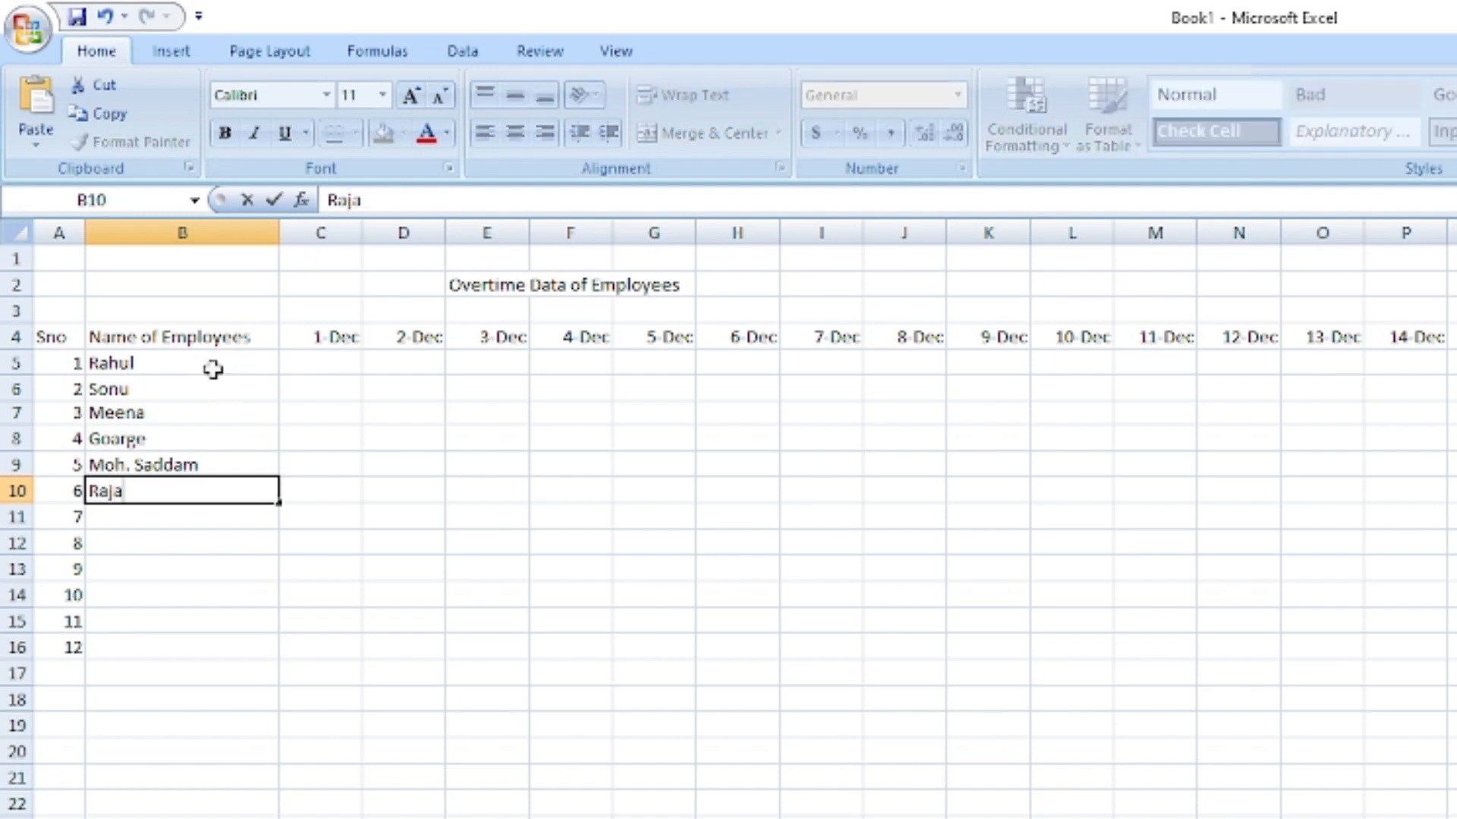
pyautogui.write('t verma')
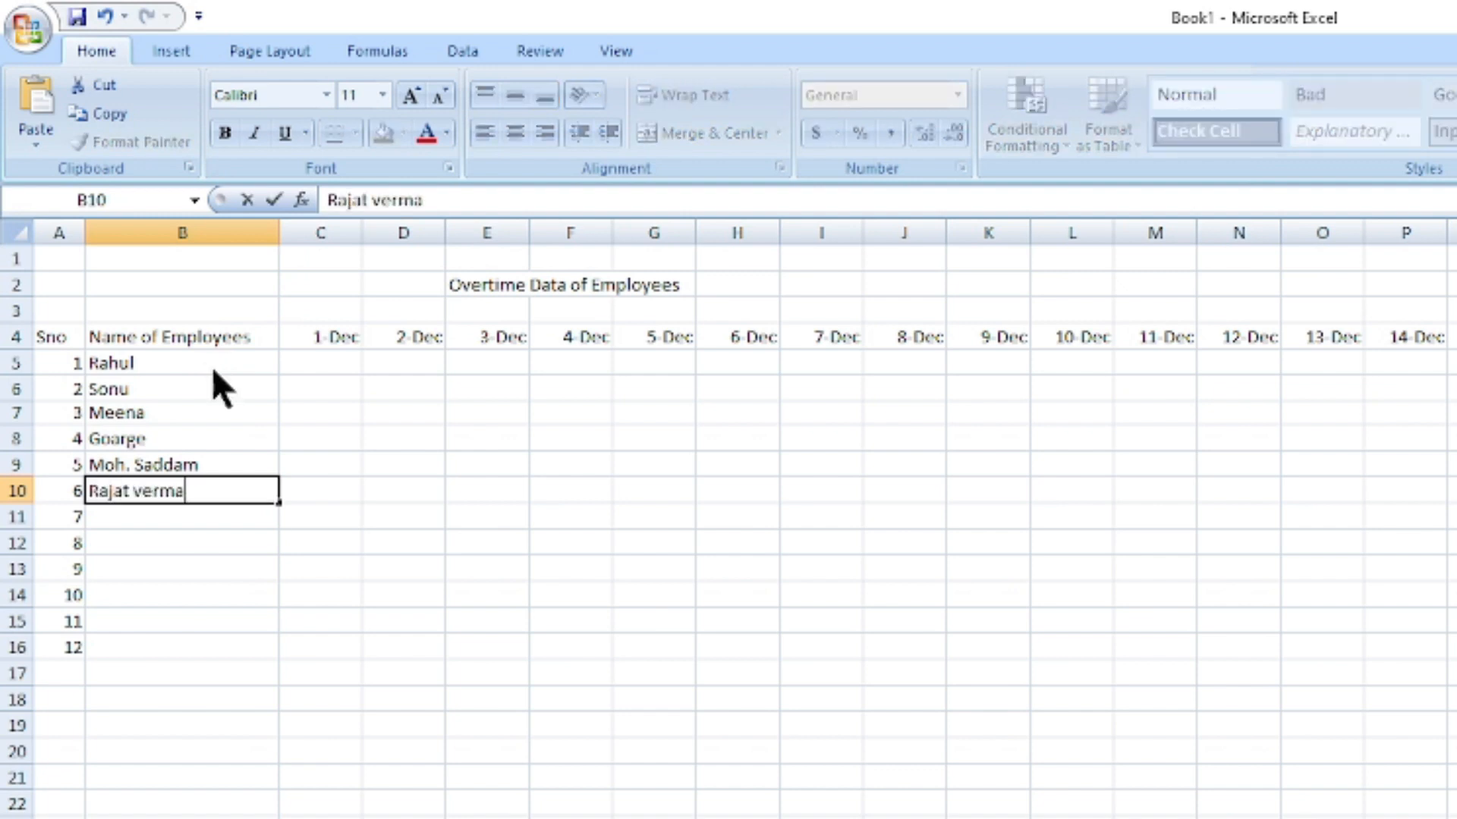
pyautogui.press('Return')
pyautogui.write('gaurav')
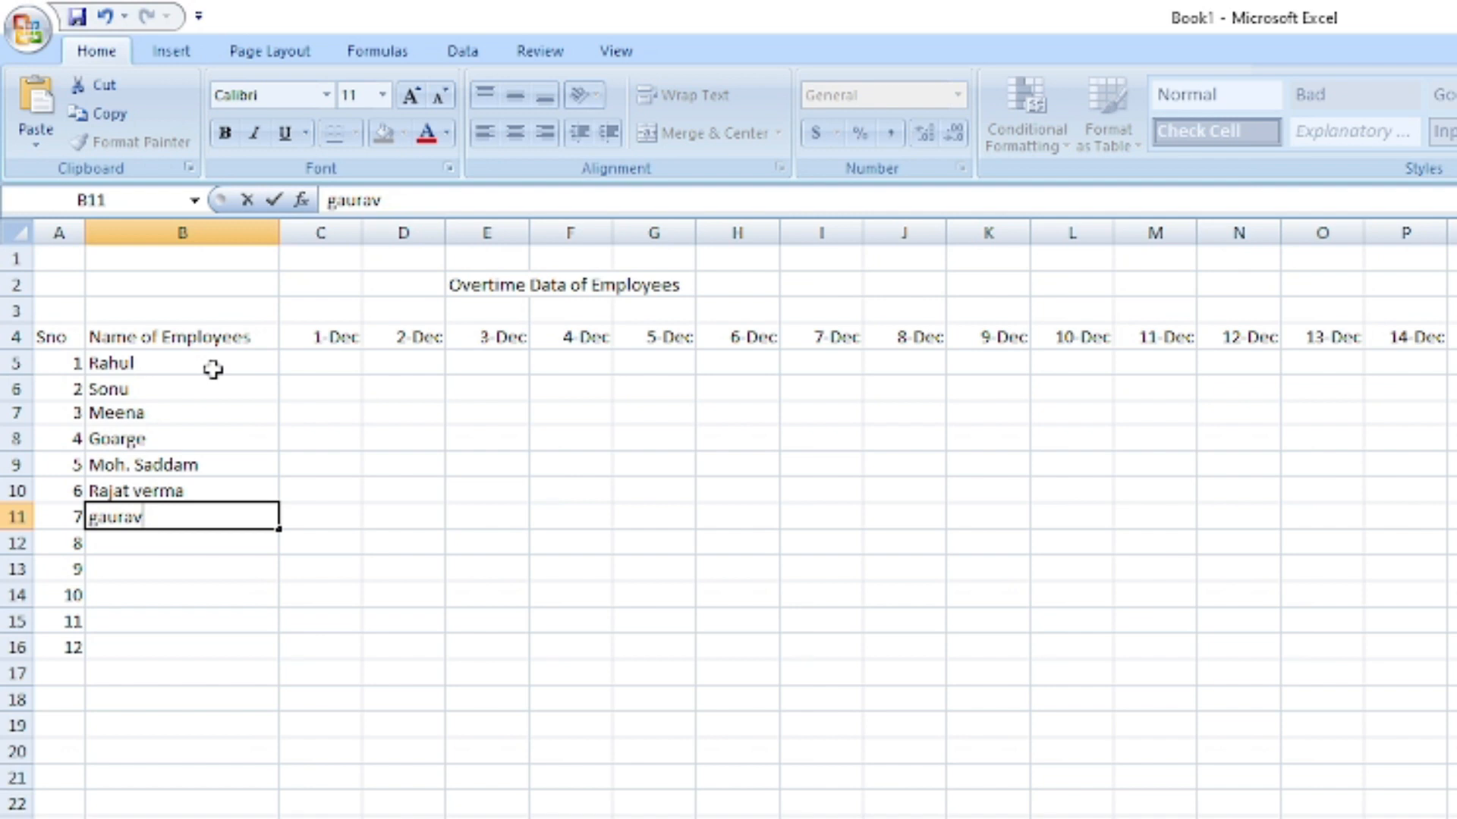
pyautogui.press('Return')
pyautogui.write('seena')
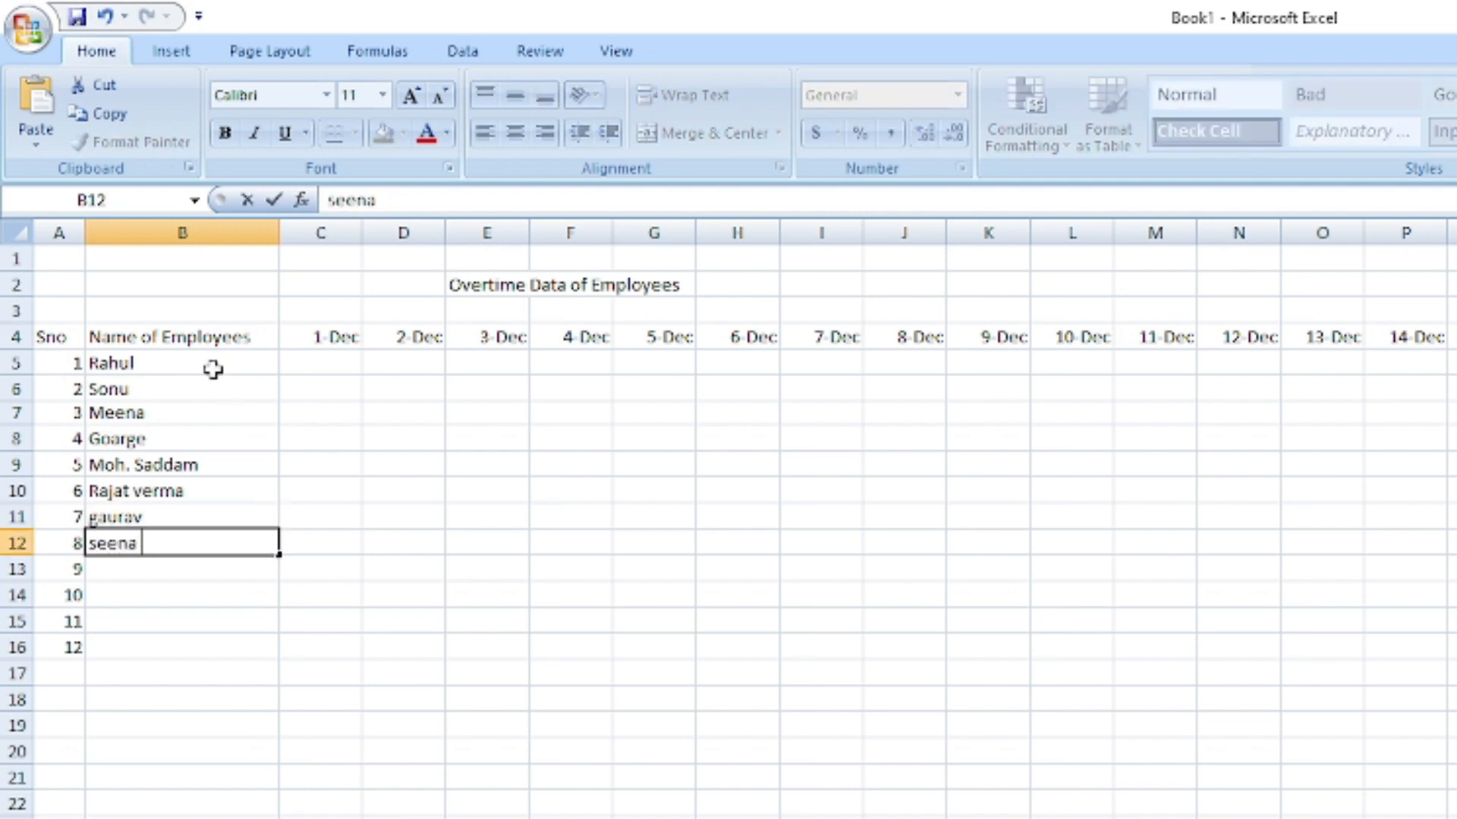
pyautogui.press('Return')
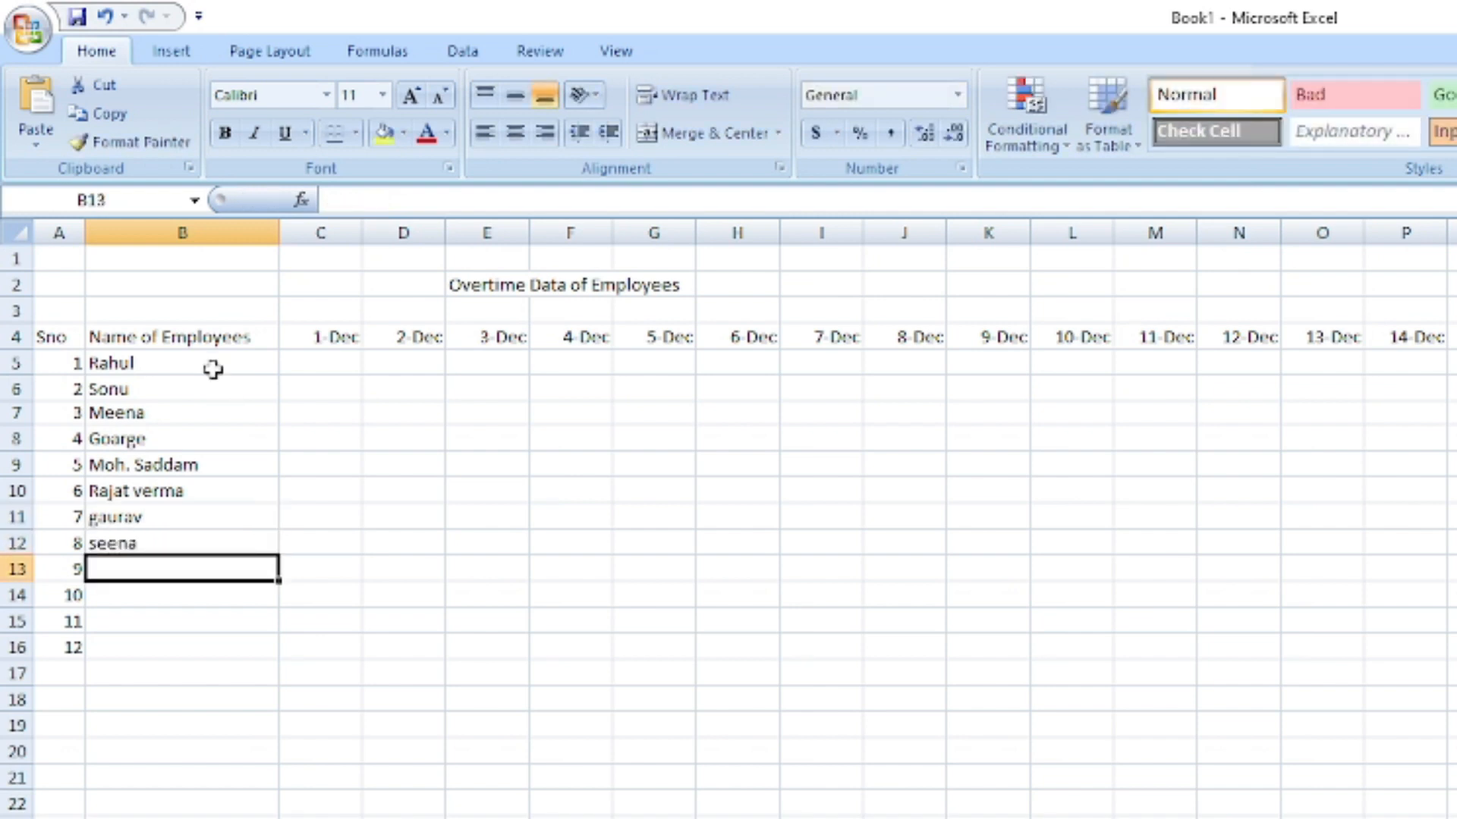
pyautogui.write('tarun')
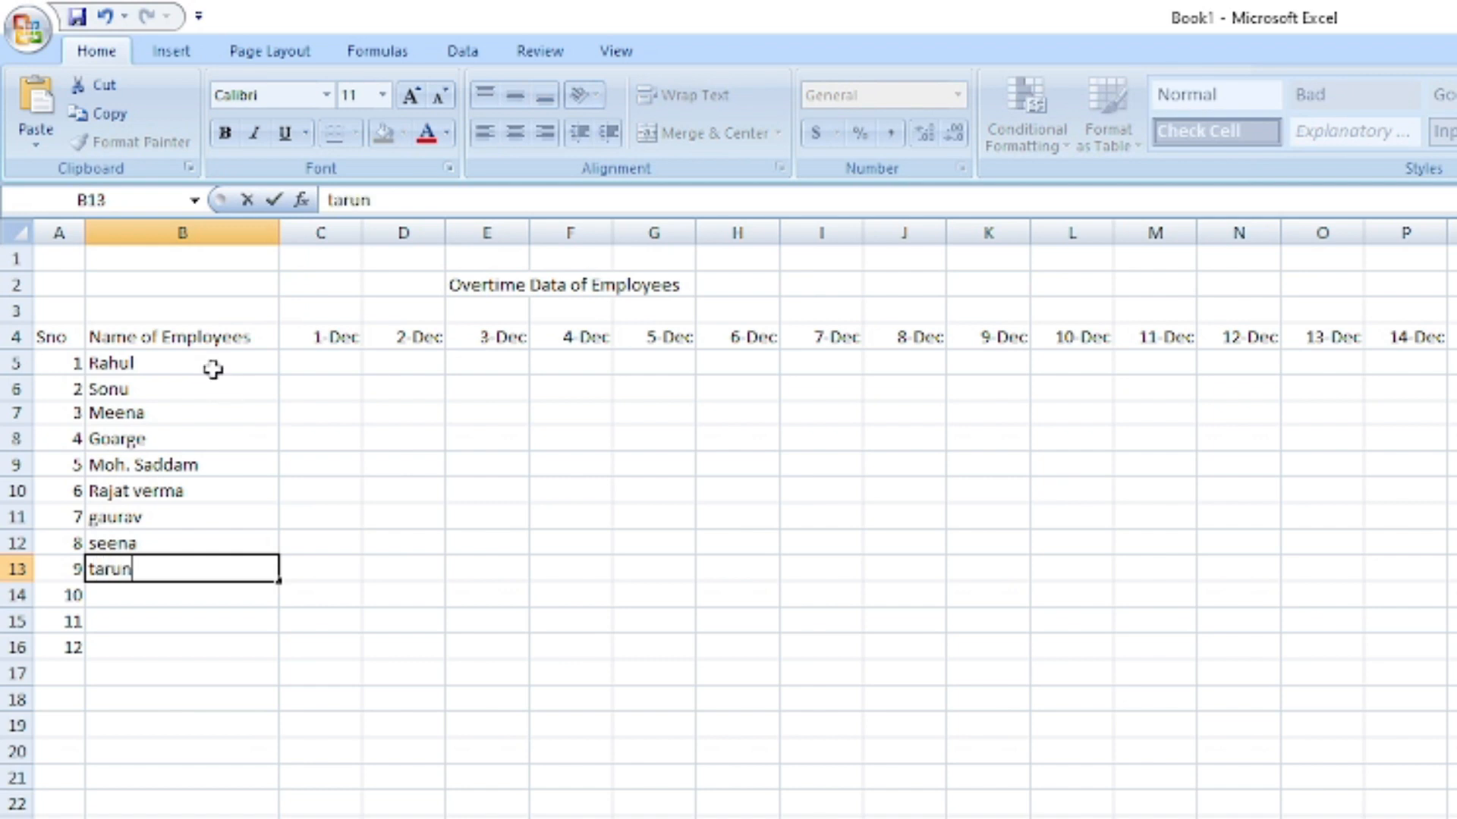
pyautogui.press('Return')
pyautogui.write('shubham')
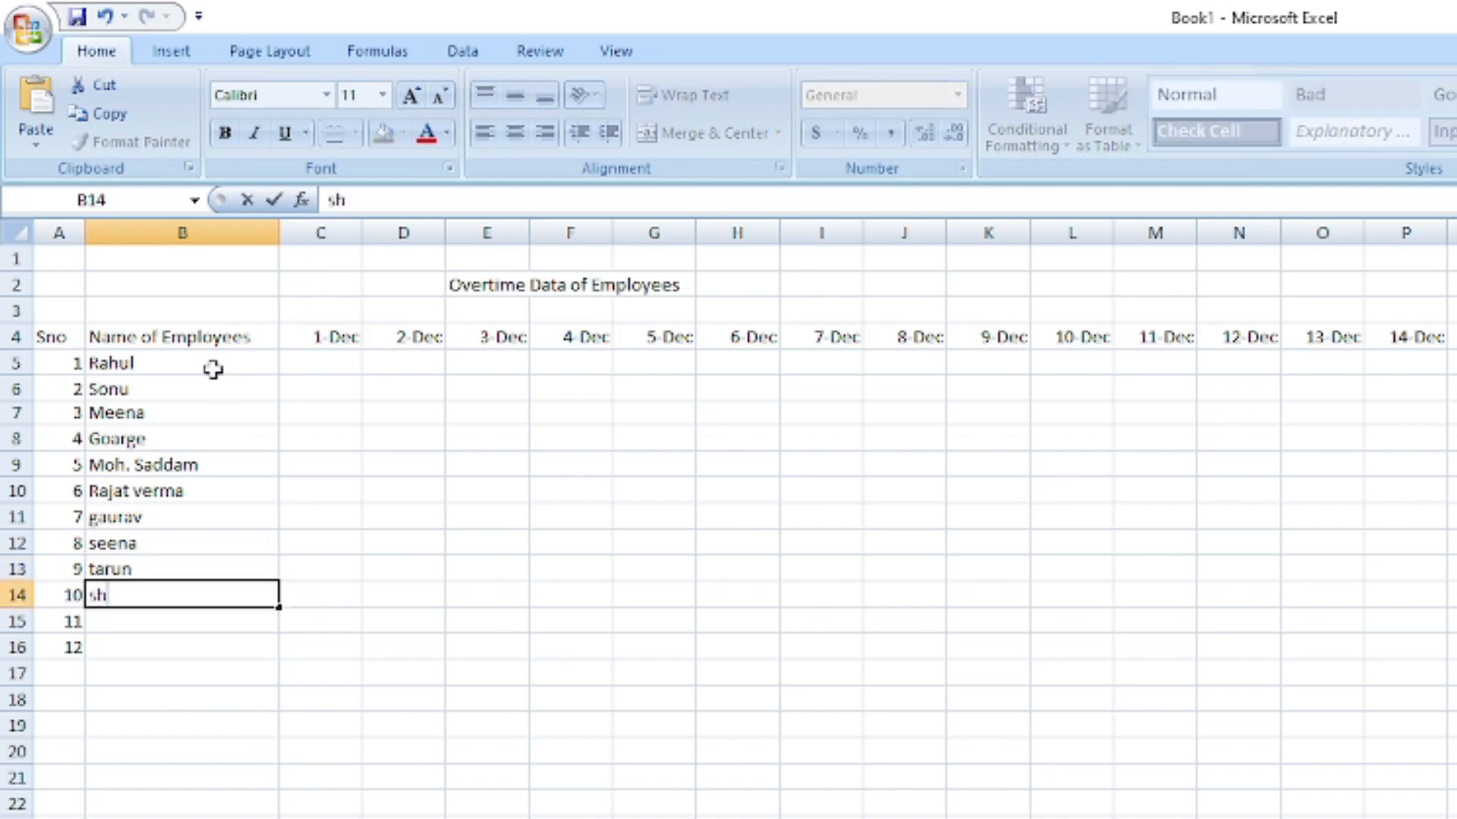
pyautogui.press('Return')
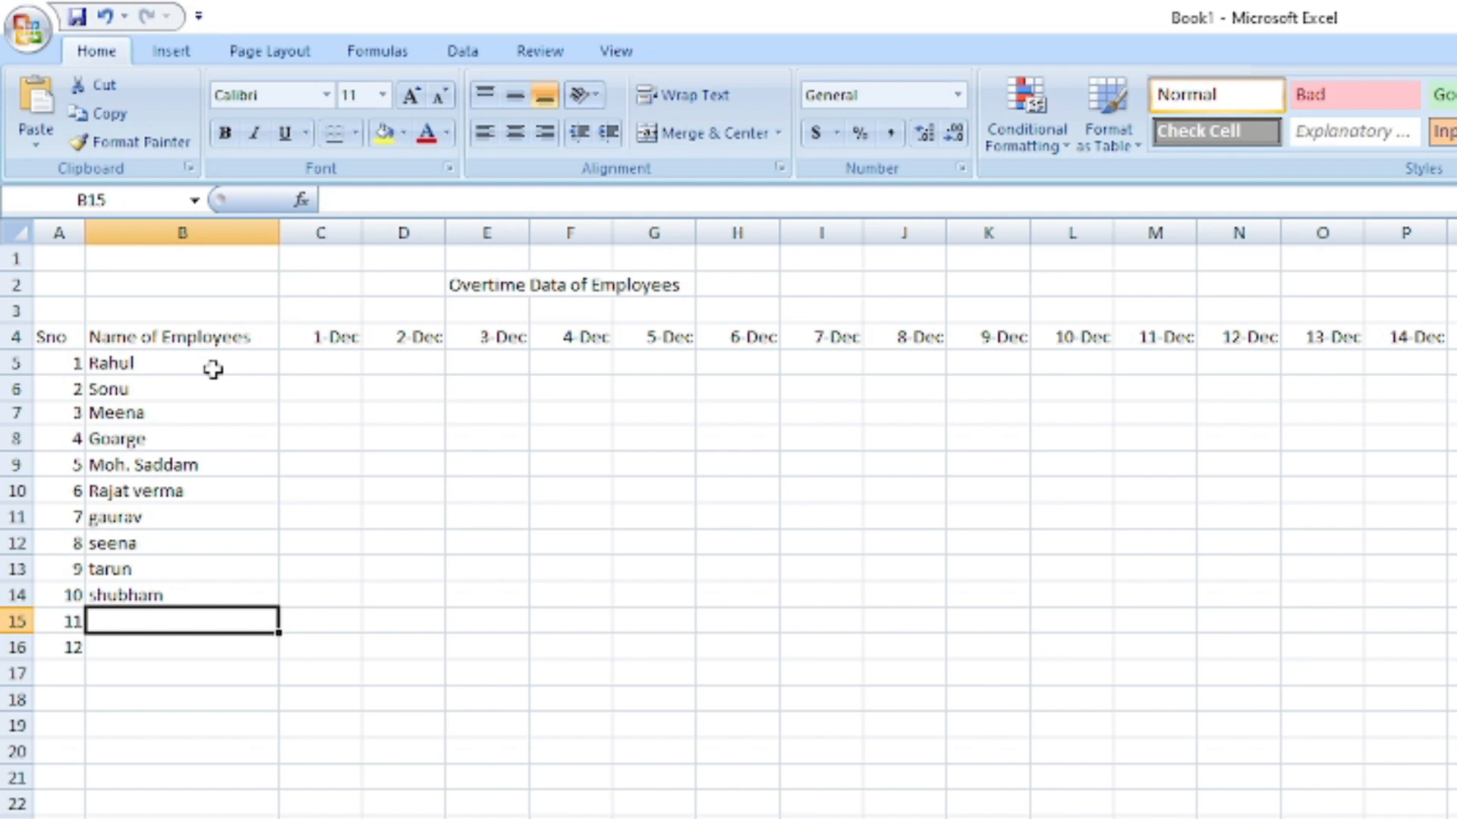
pyautogui.write('ram kumar')
pyautogui.press('Return')
pyautogui.write('sanjeev jain')
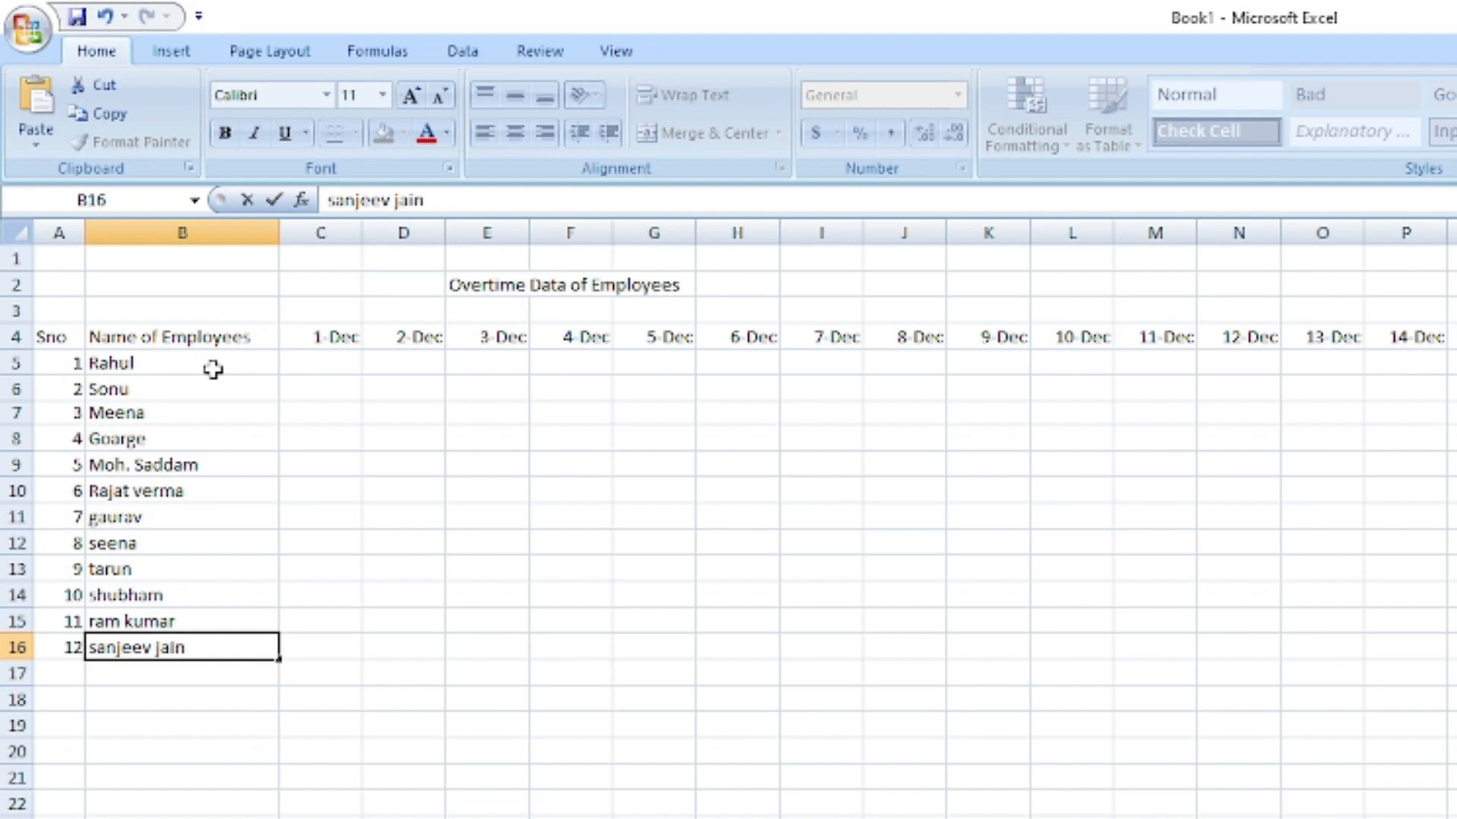
pyautogui.click(380, 572)
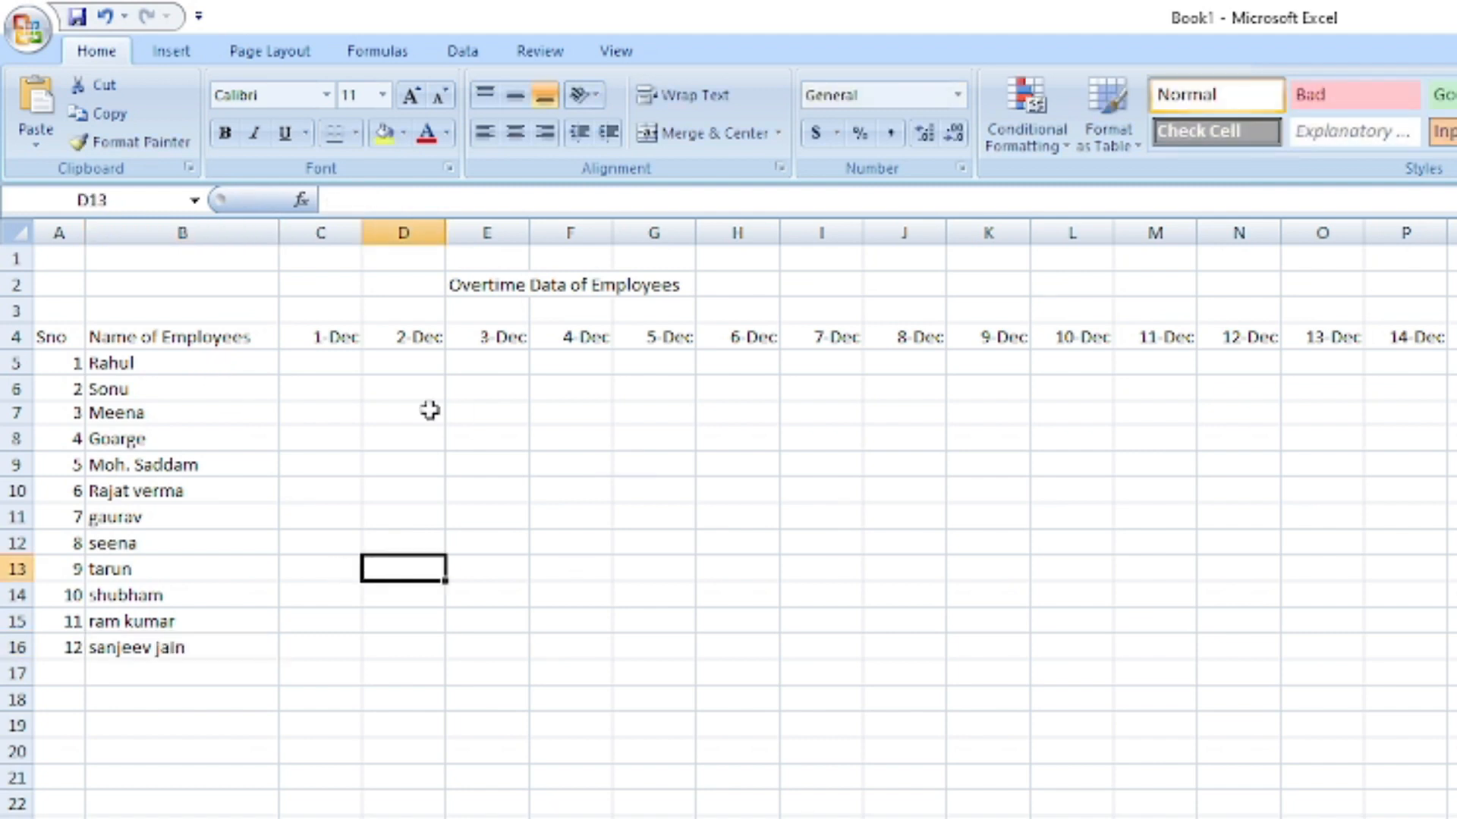
pyautogui.click(212, 365)
pyautogui.click(347, 365)
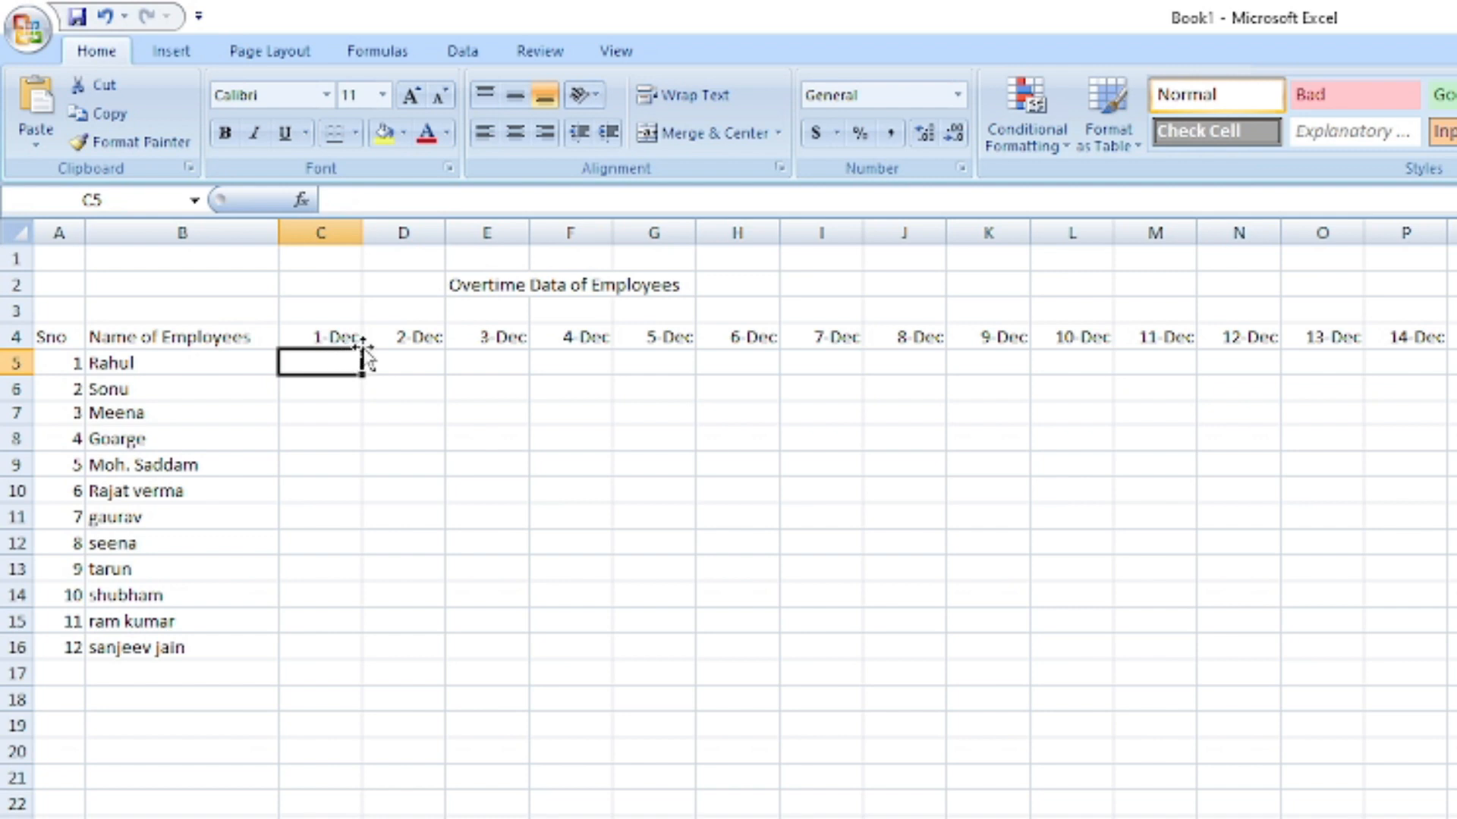
pyautogui.click(387, 332)
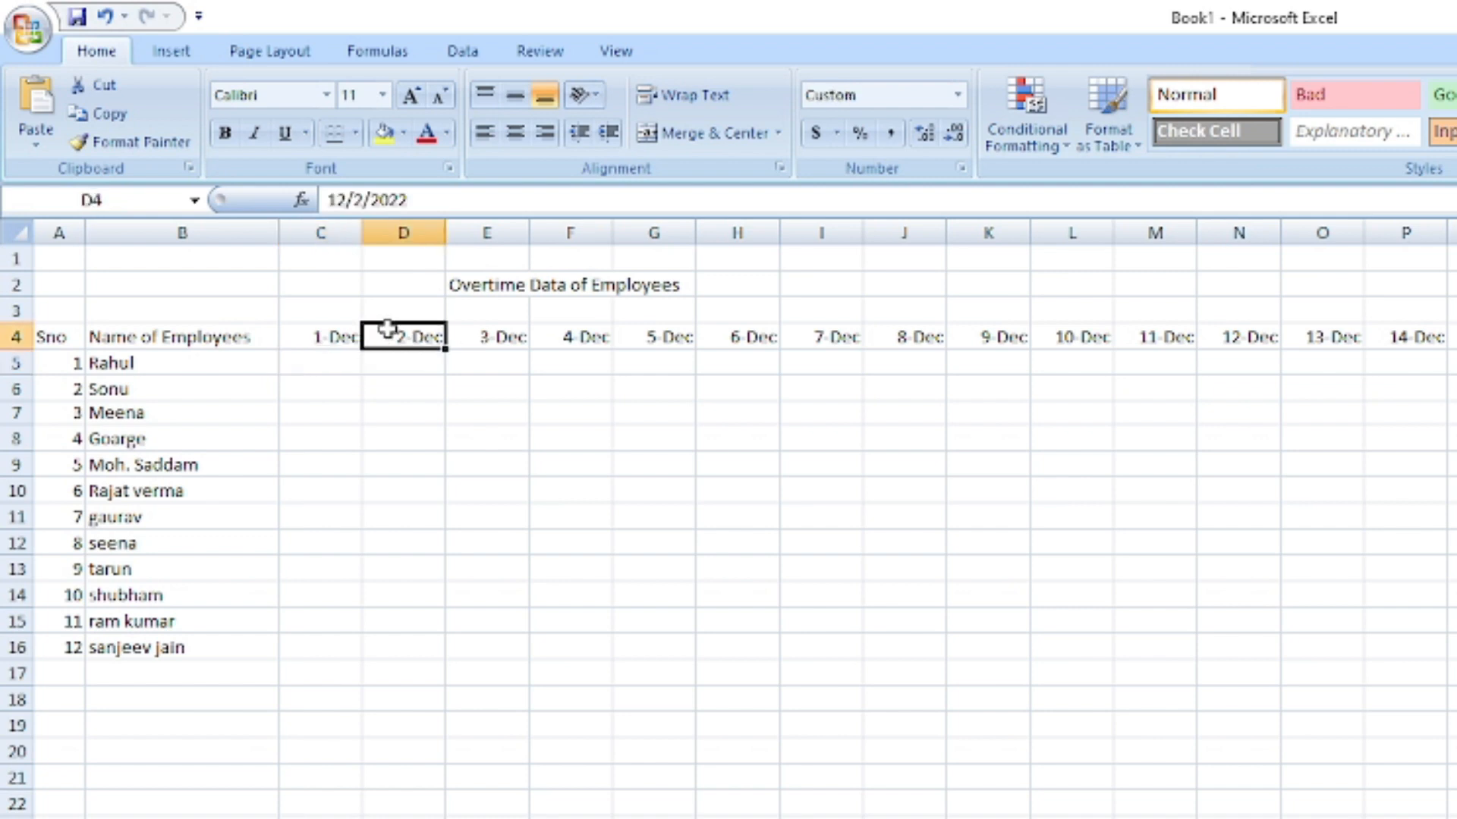
pyautogui.click(337, 315)
pyautogui.click(320, 338)
pyautogui.click(464, 339)
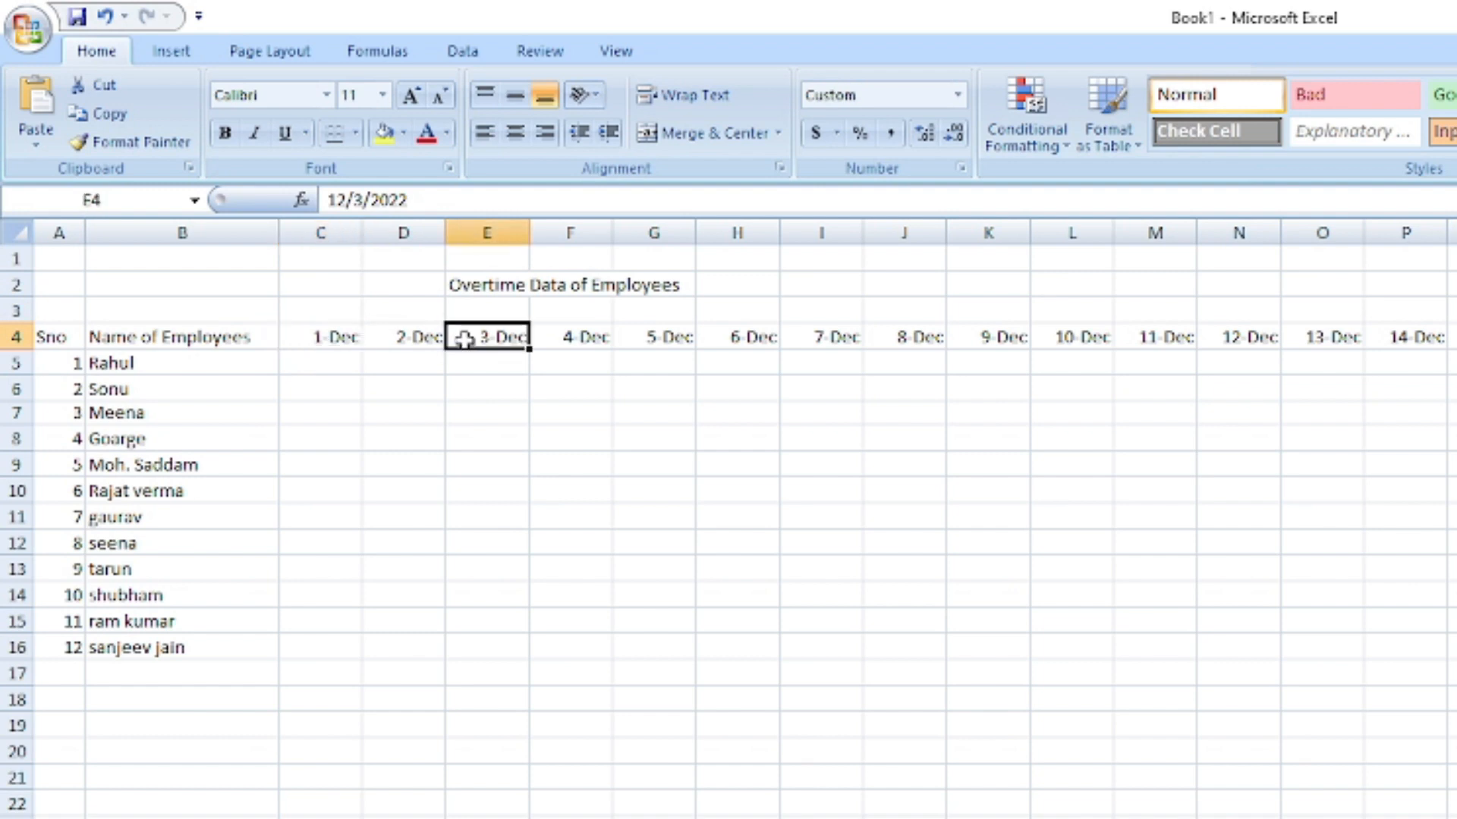
pyautogui.click(328, 390)
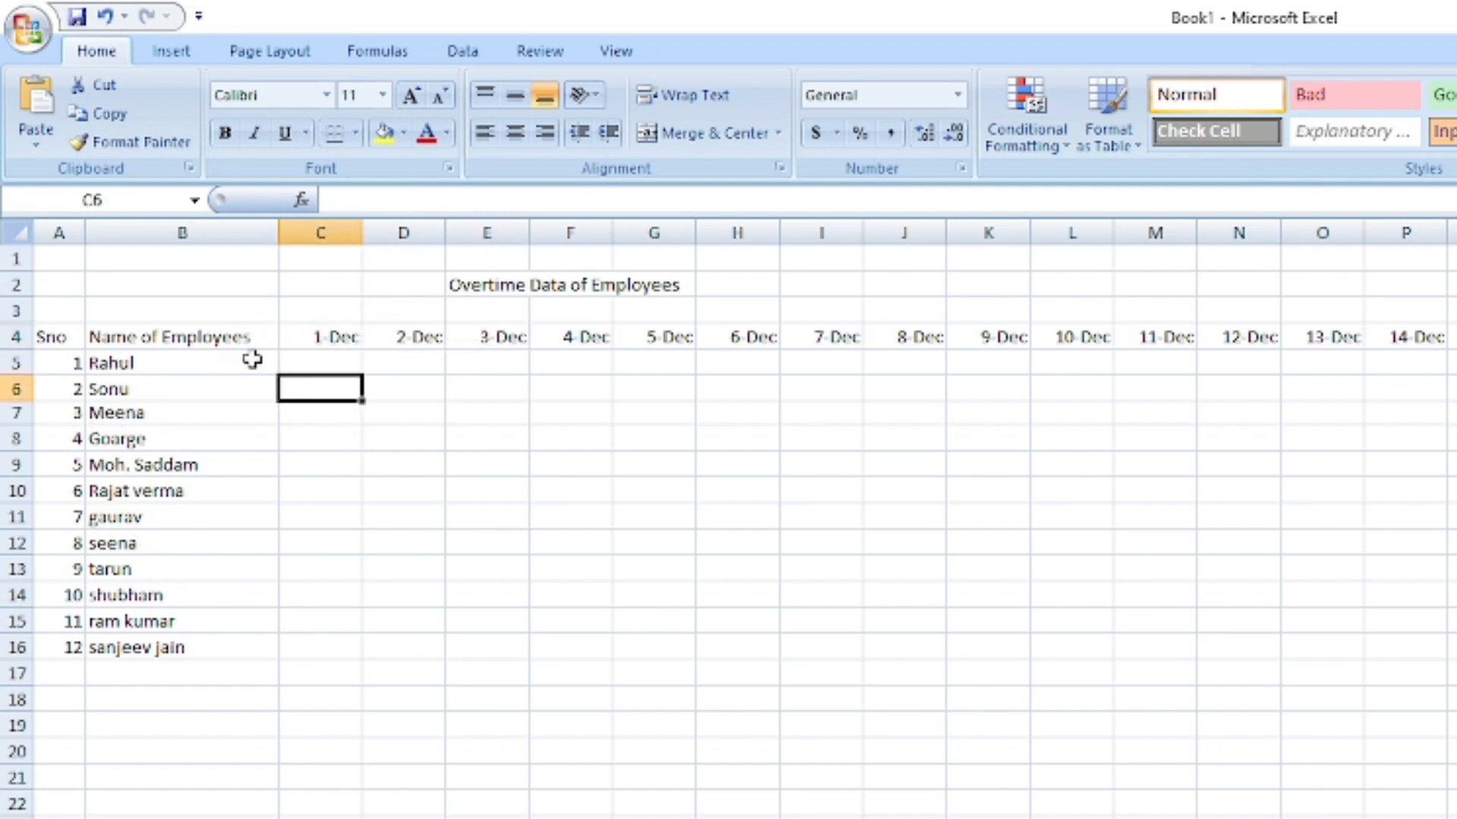
pyautogui.click(333, 359)
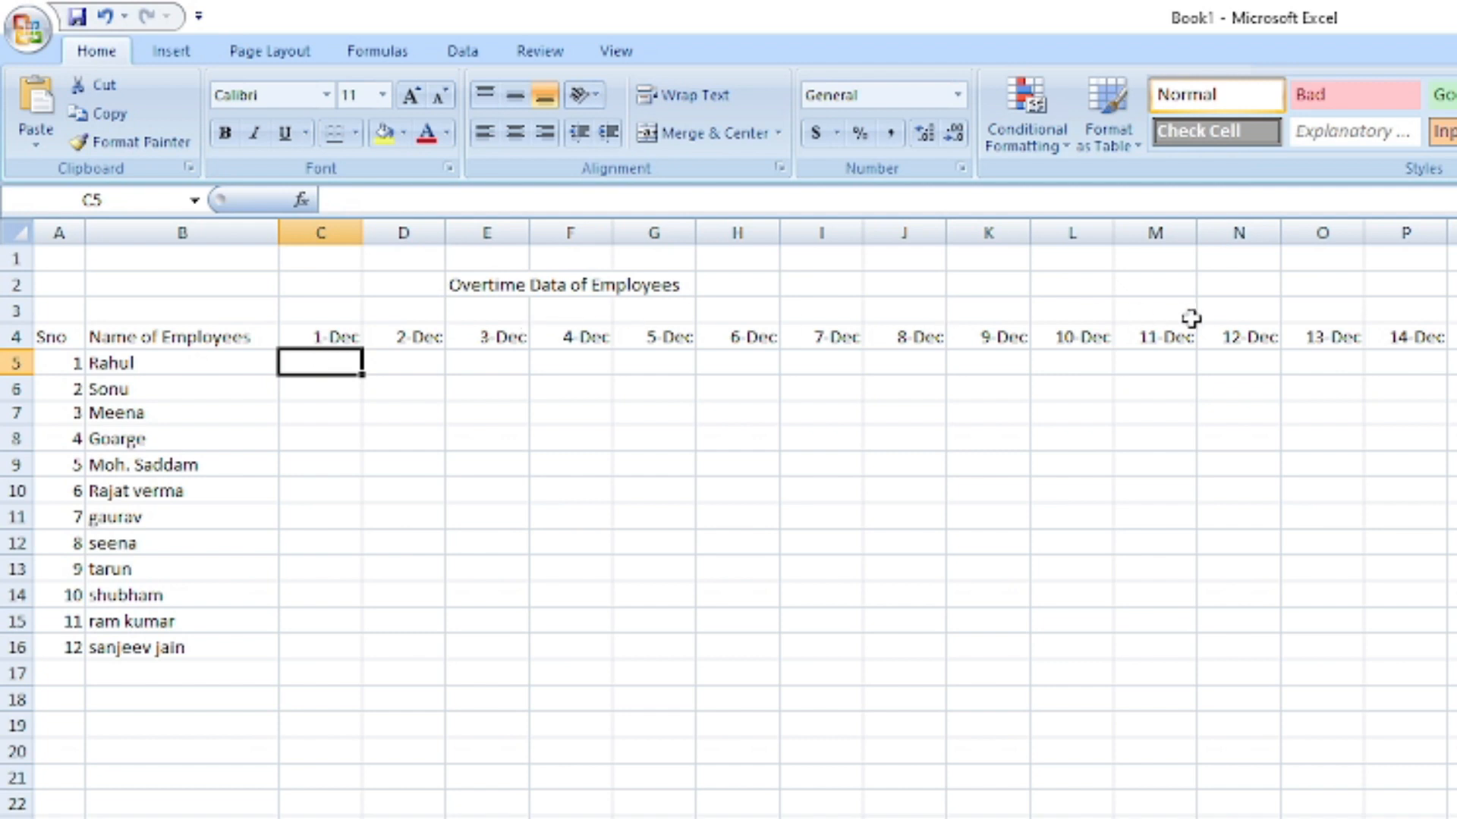
pyautogui.moveTo(1138, 319); pyautogui.dragTo(1390, 340)
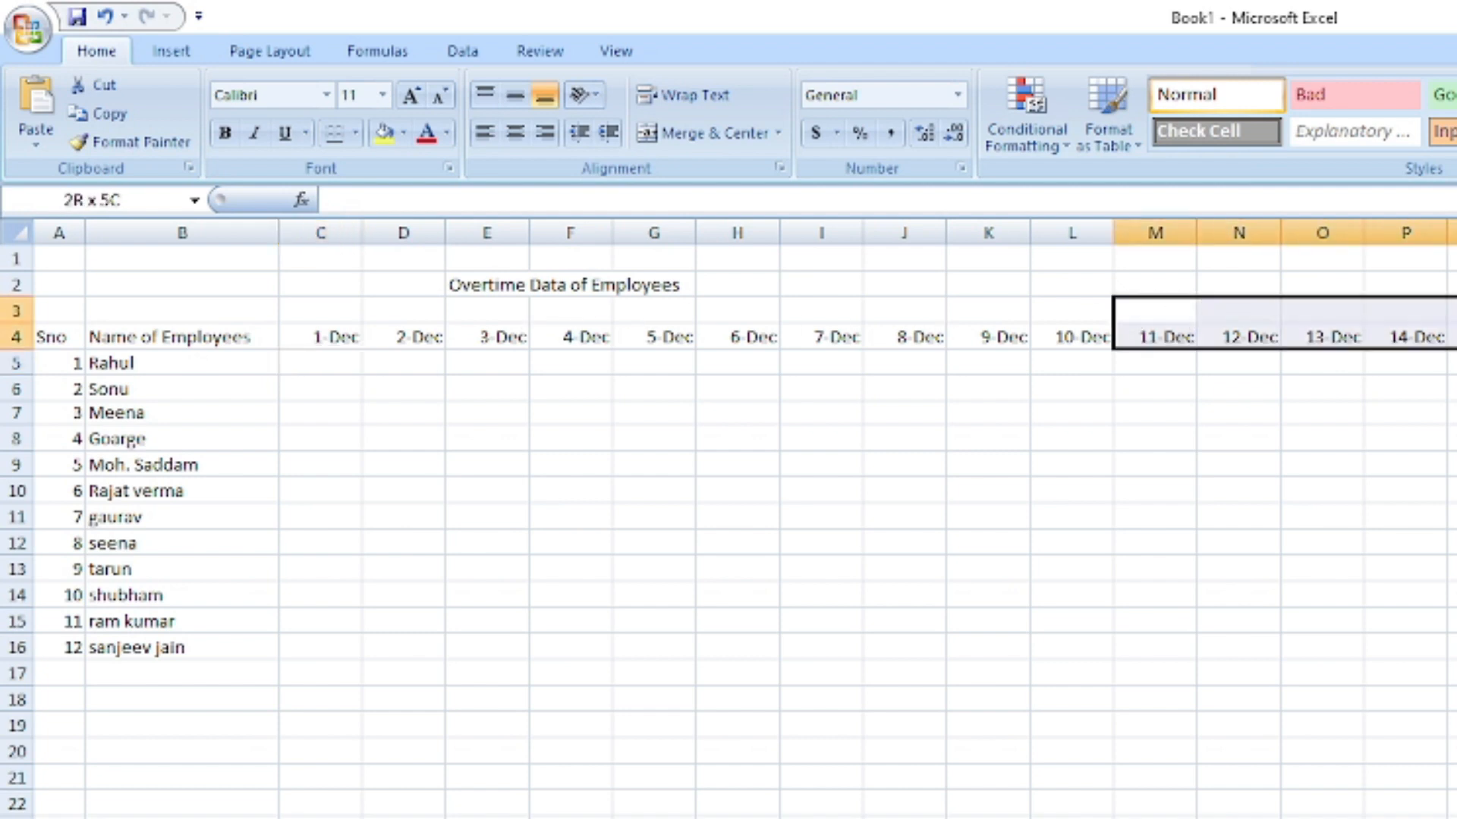
pyautogui.click(389, 486)
pyautogui.click(207, 356)
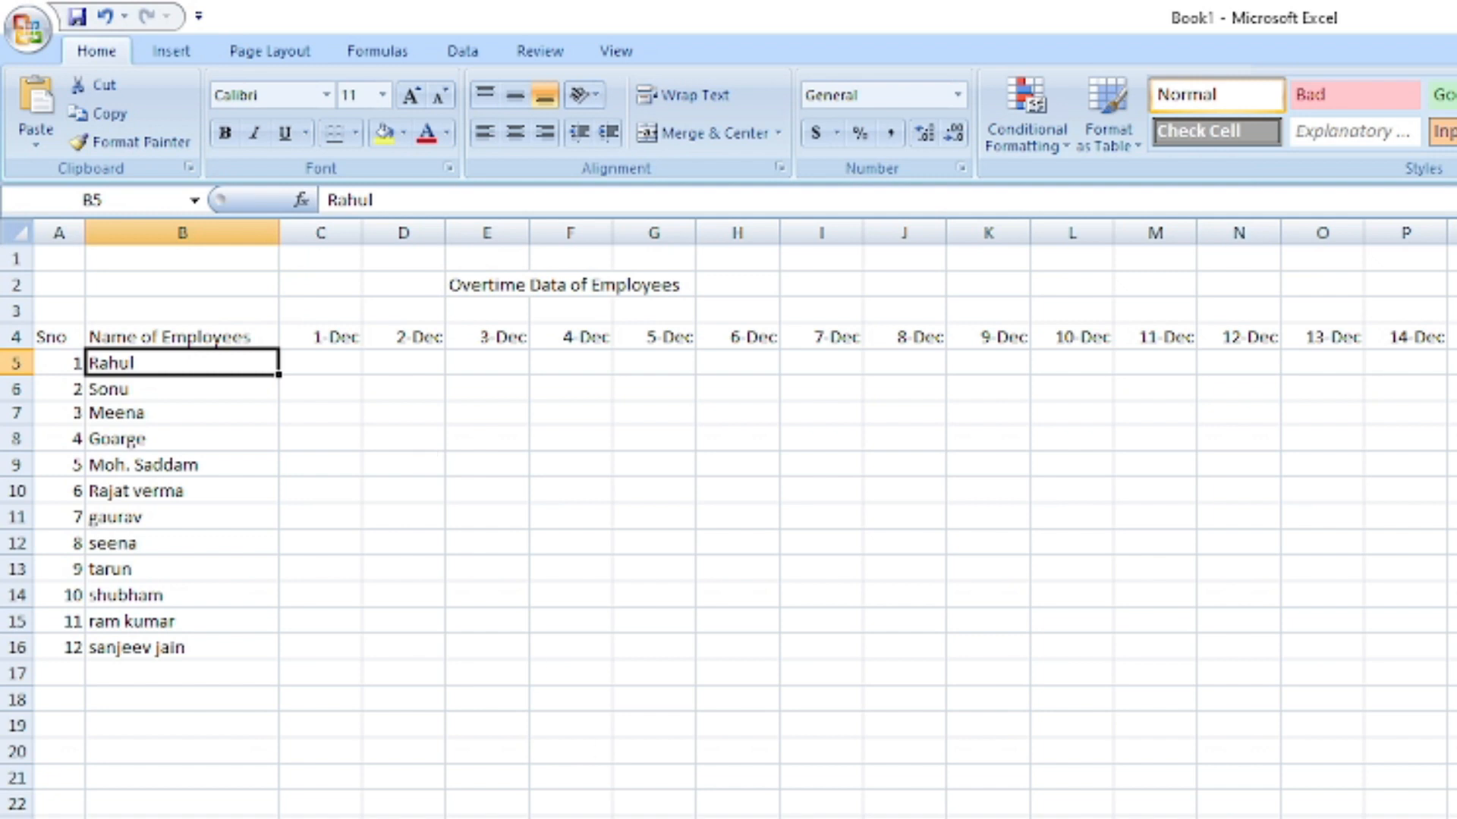
# Save the workbook in the Documents folder as 'overtime data in hours - dec'.
pyautogui.hotkey('alt', 'Tab')
pyautogui.hotkey('alt', 'Tab')
pyautogui.hotkey('ctrl', 's')
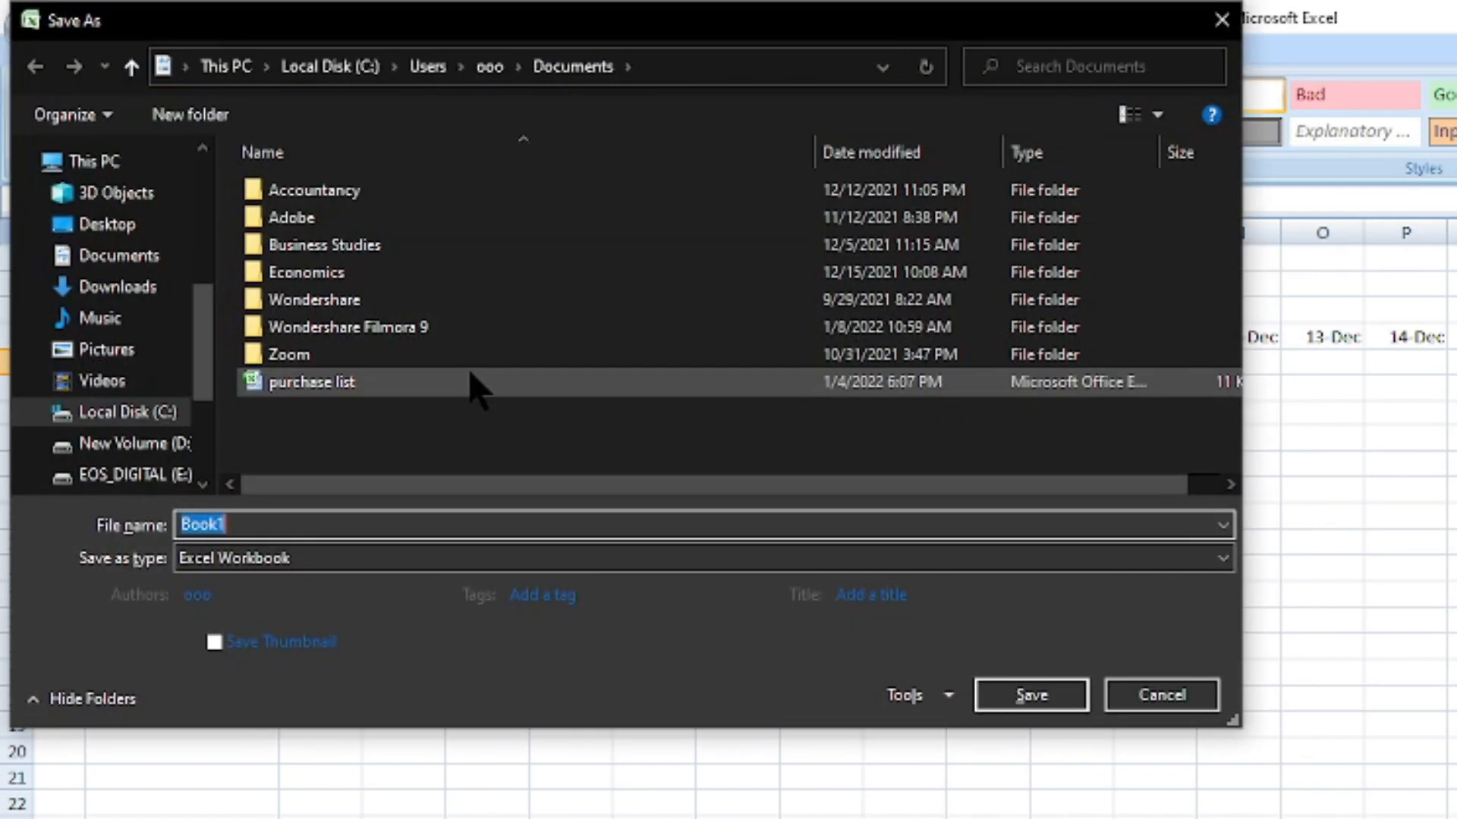
pyautogui.write('overtime data')
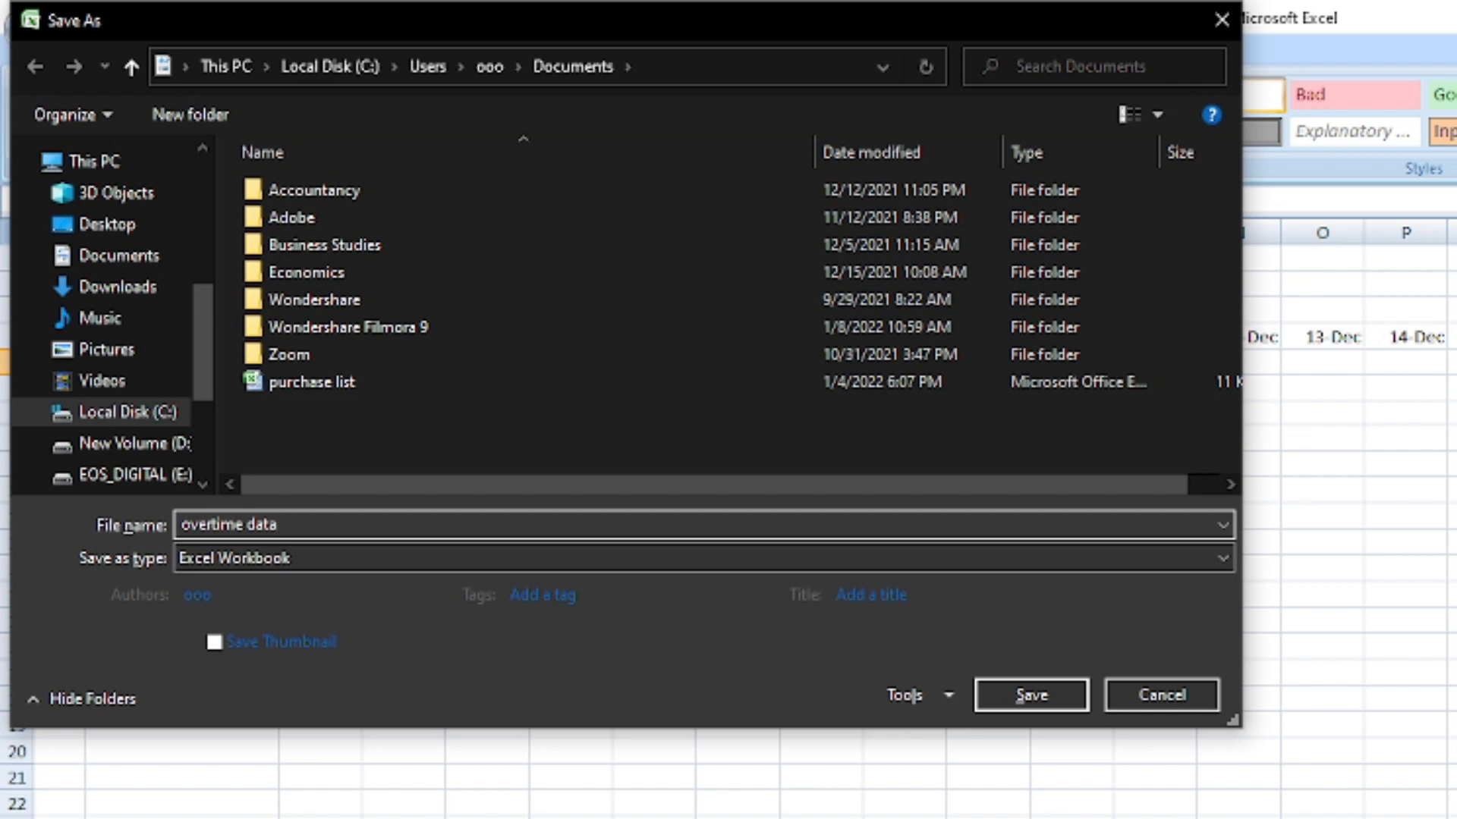
pyautogui.write(' in hours - dec')
pyautogui.click(519, 68)
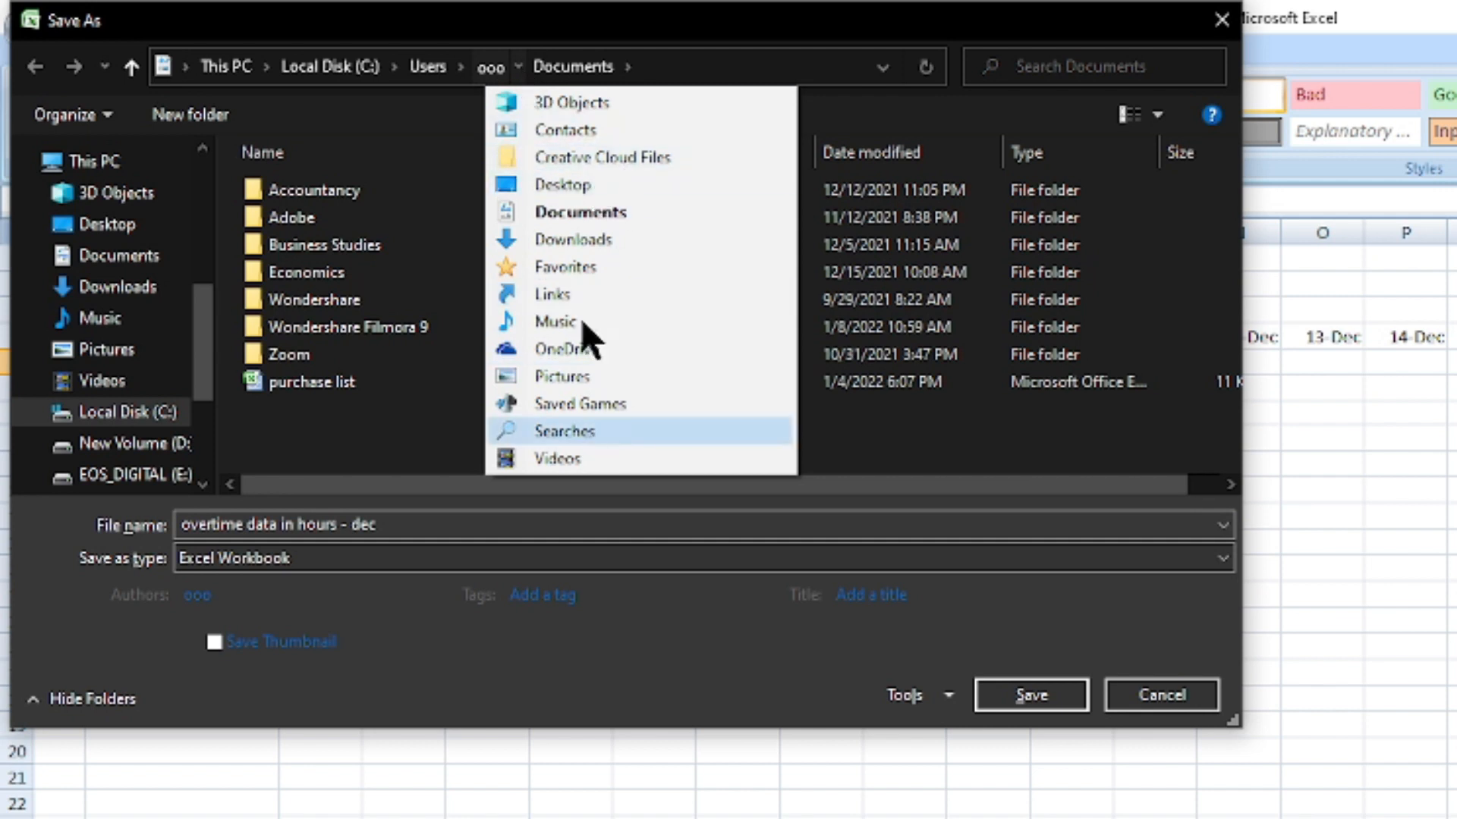
pyautogui.click(1043, 704)
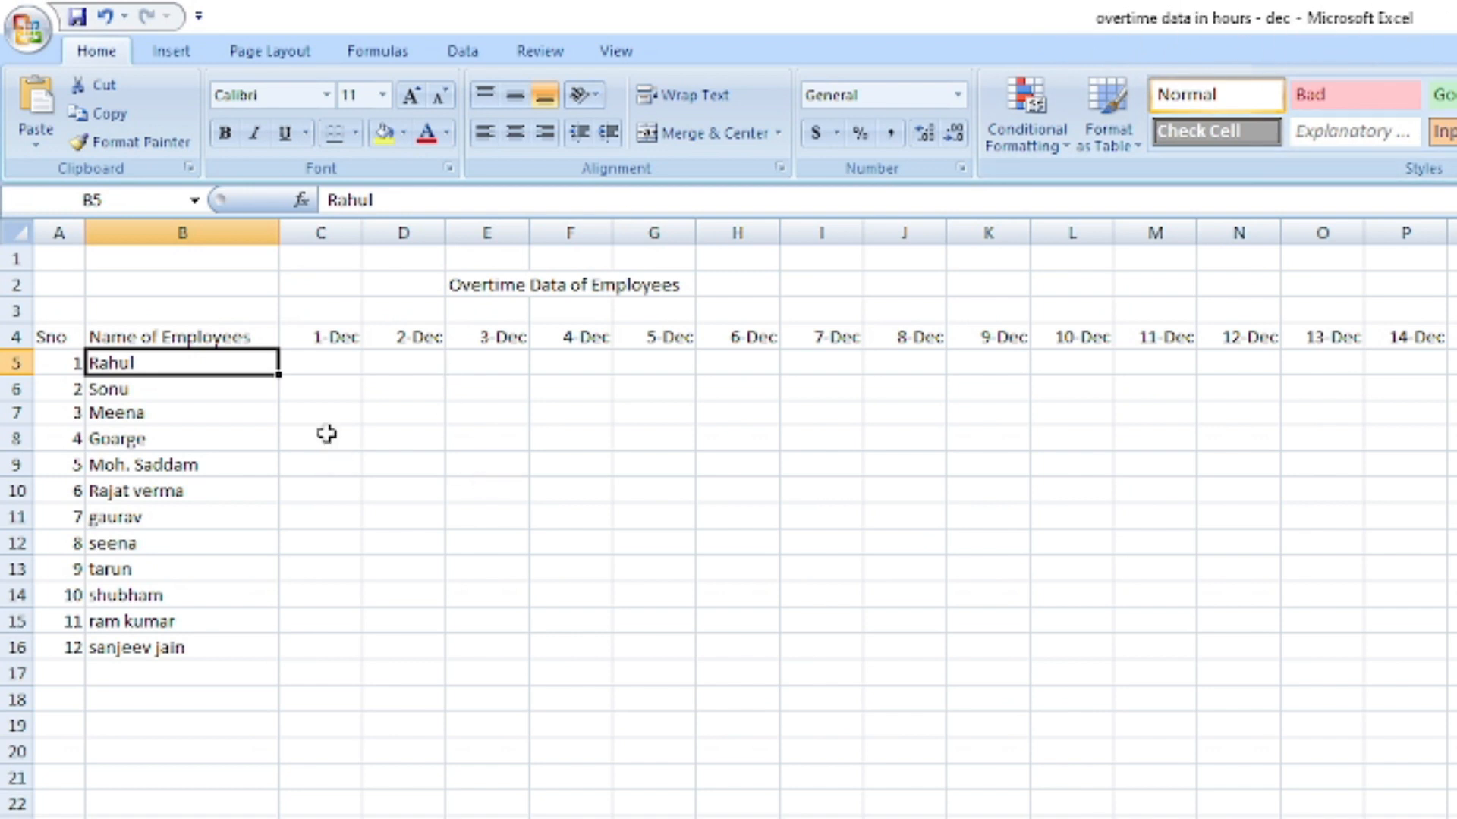
# Enter the 1-Dec hours 2, 5, 7, 1, 0, 0, 2, 0, 6, 4, 0, 1 in C5:C16.
pyautogui.click(327, 366)
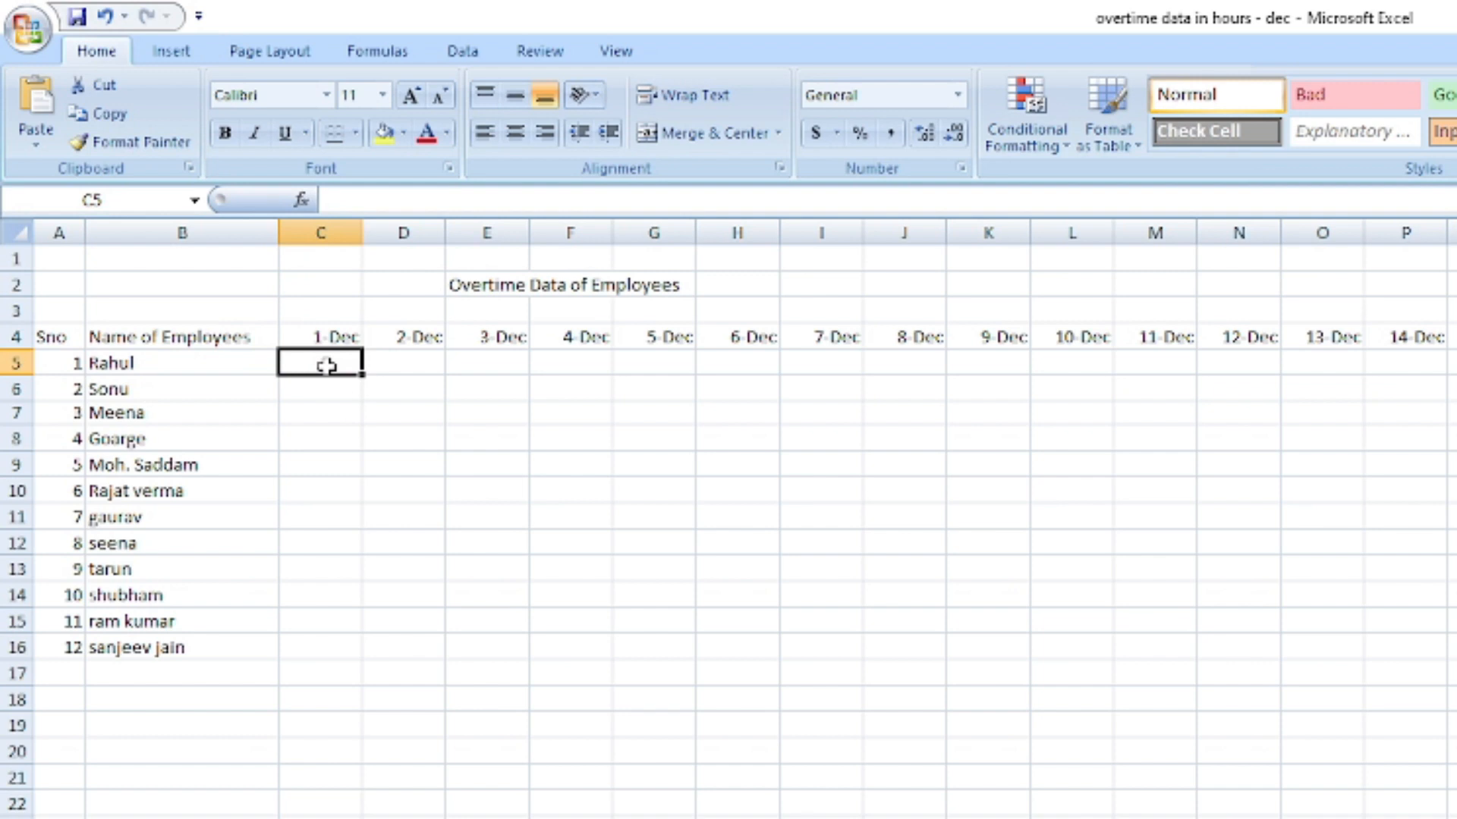
pyautogui.write('2')
pyautogui.press('Return')
pyautogui.write('5')
pyautogui.press('Return')
pyautogui.write('7')
pyautogui.press('Return')
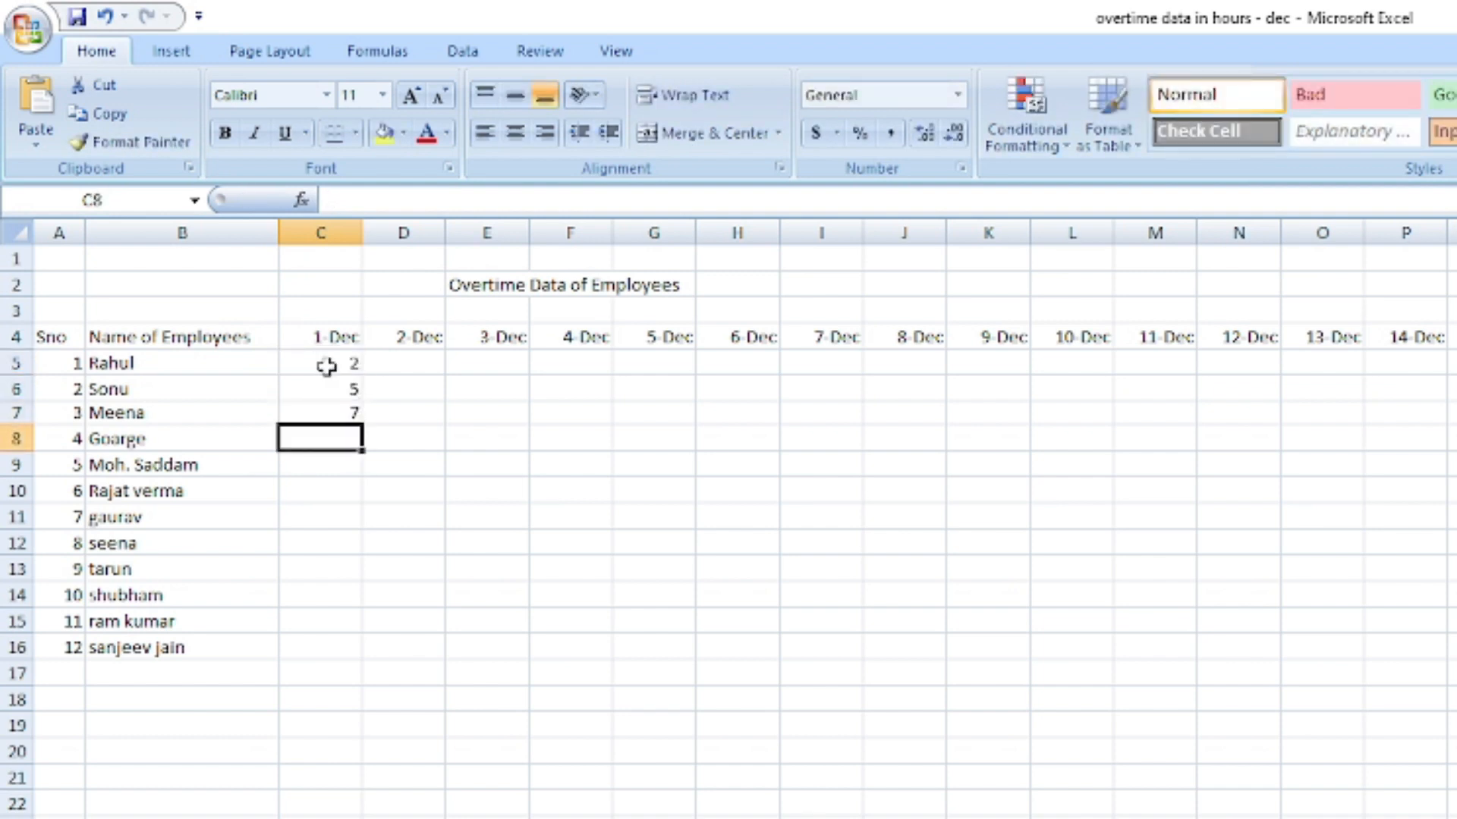
pyautogui.write('1')
pyautogui.press('Return')
pyautogui.write('0')
pyautogui.press('Return')
pyautogui.write('0')
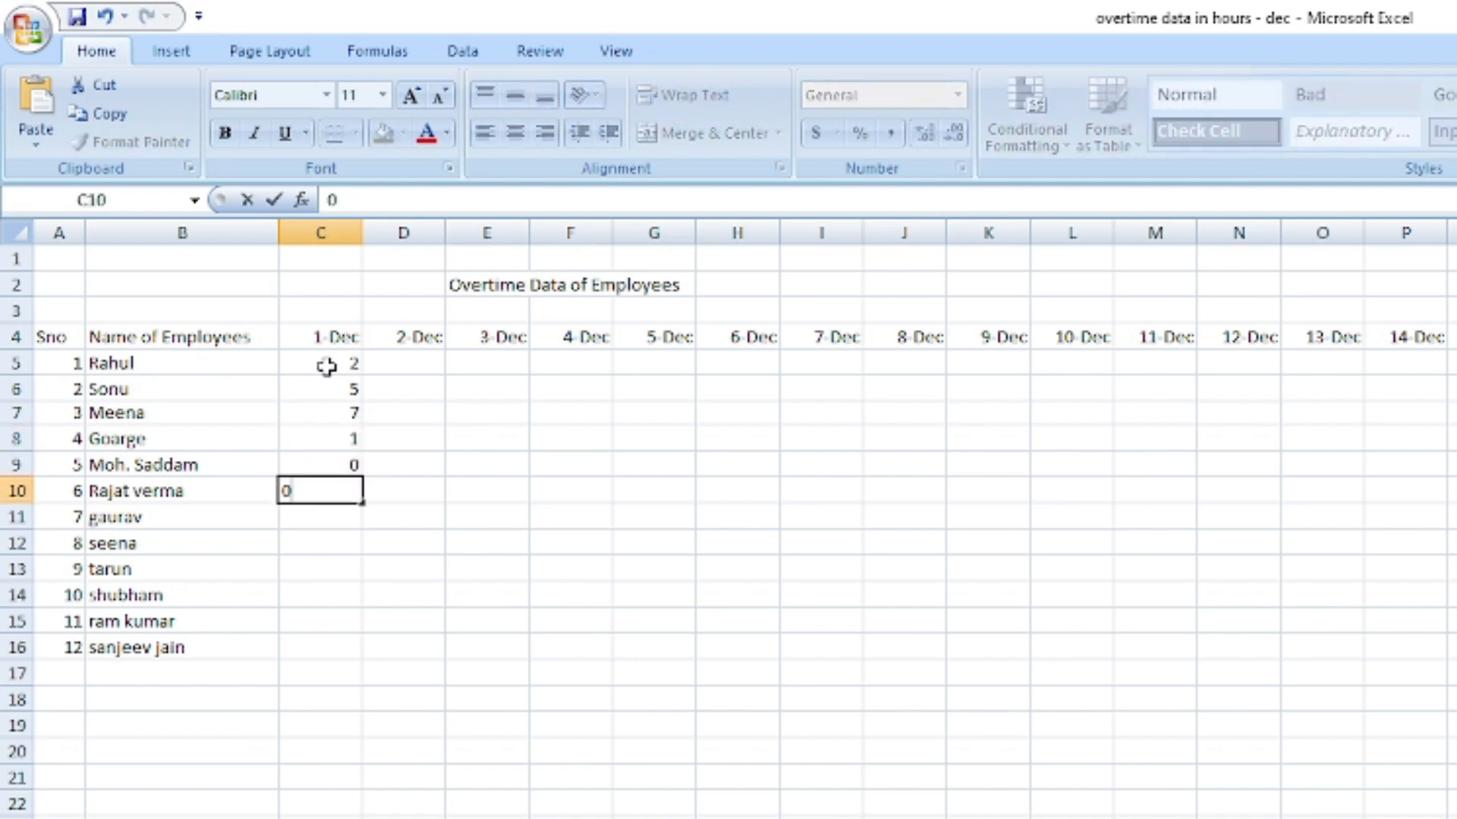
pyautogui.press('Return')
pyautogui.write('2')
pyautogui.press('Return')
pyautogui.write('0')
pyautogui.press('Return')
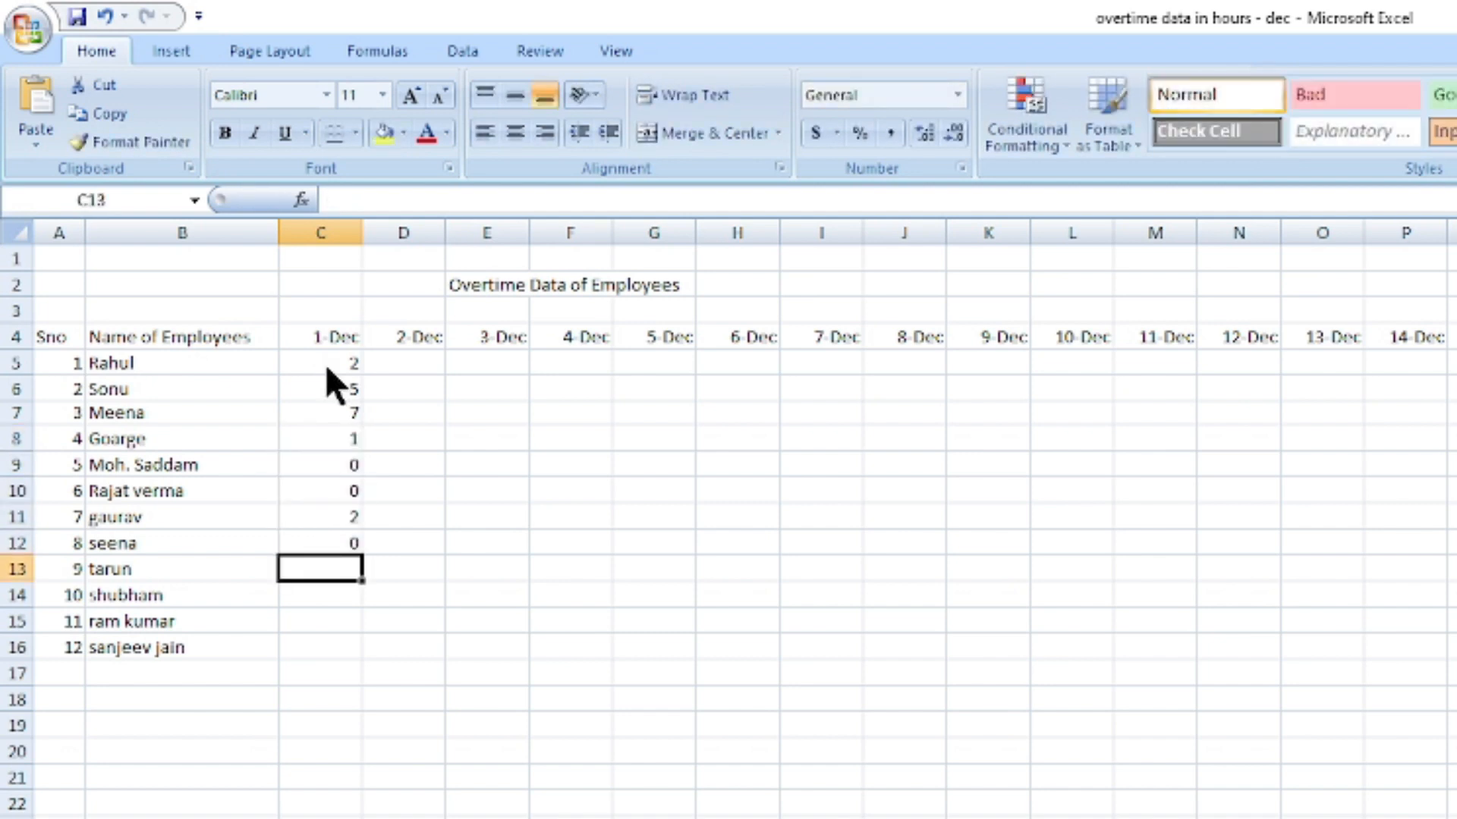
pyautogui.write('6')
pyautogui.press('Return')
pyautogui.write('4')
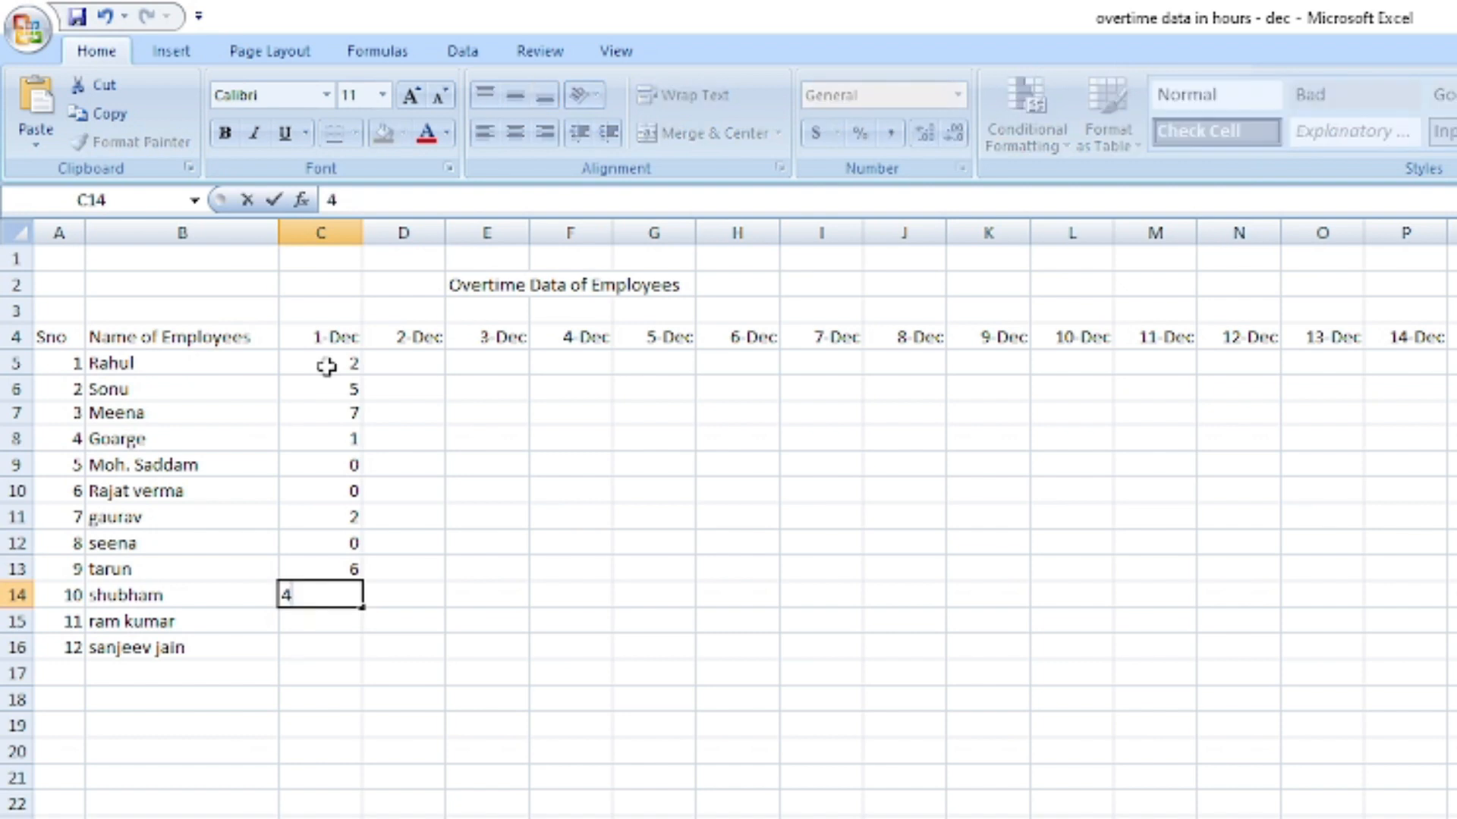
pyautogui.press('Return')
pyautogui.write('0')
pyautogui.press('Return')
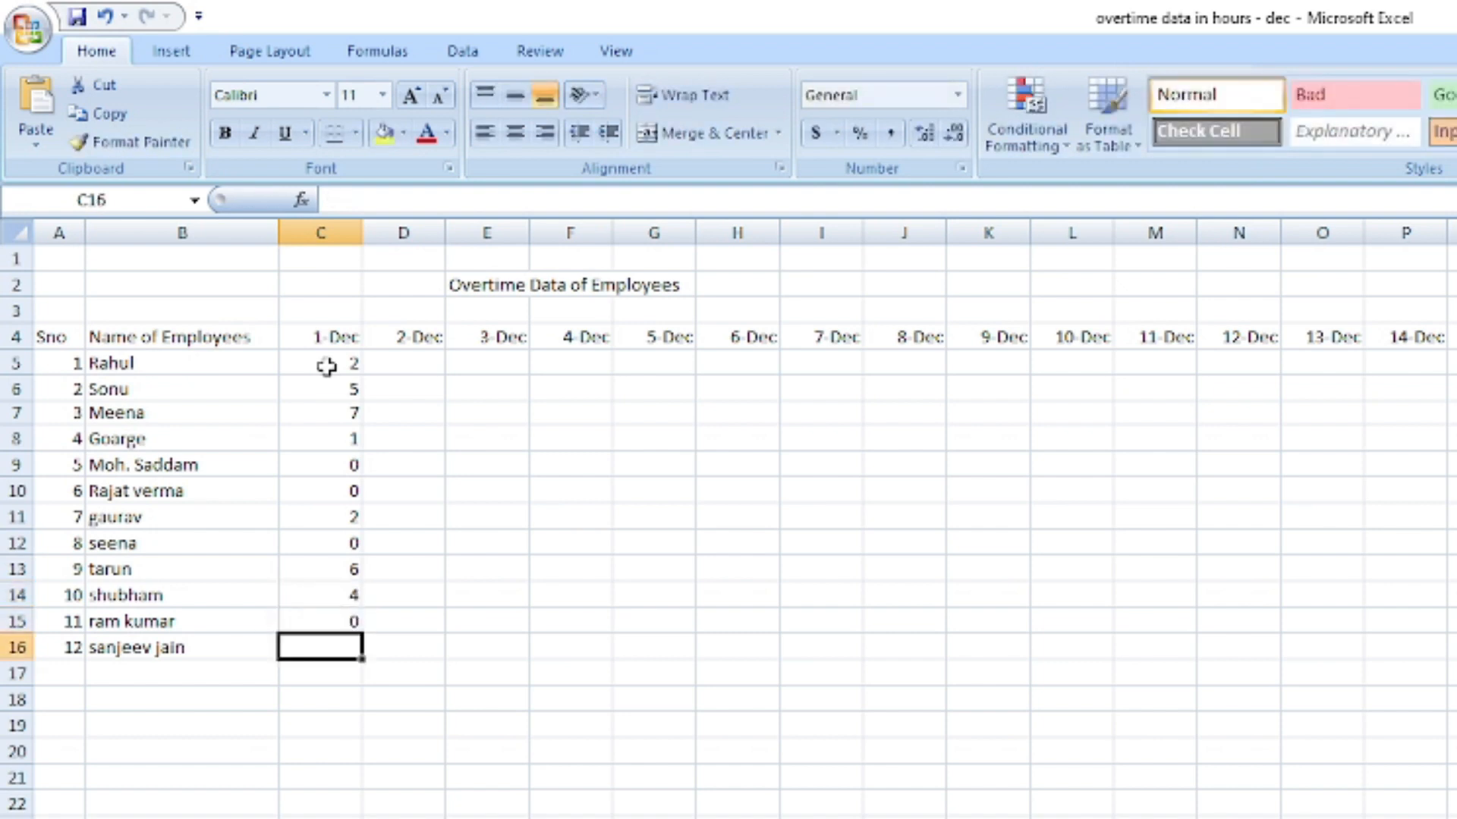
pyautogui.write('1')
pyautogui.press('Return')
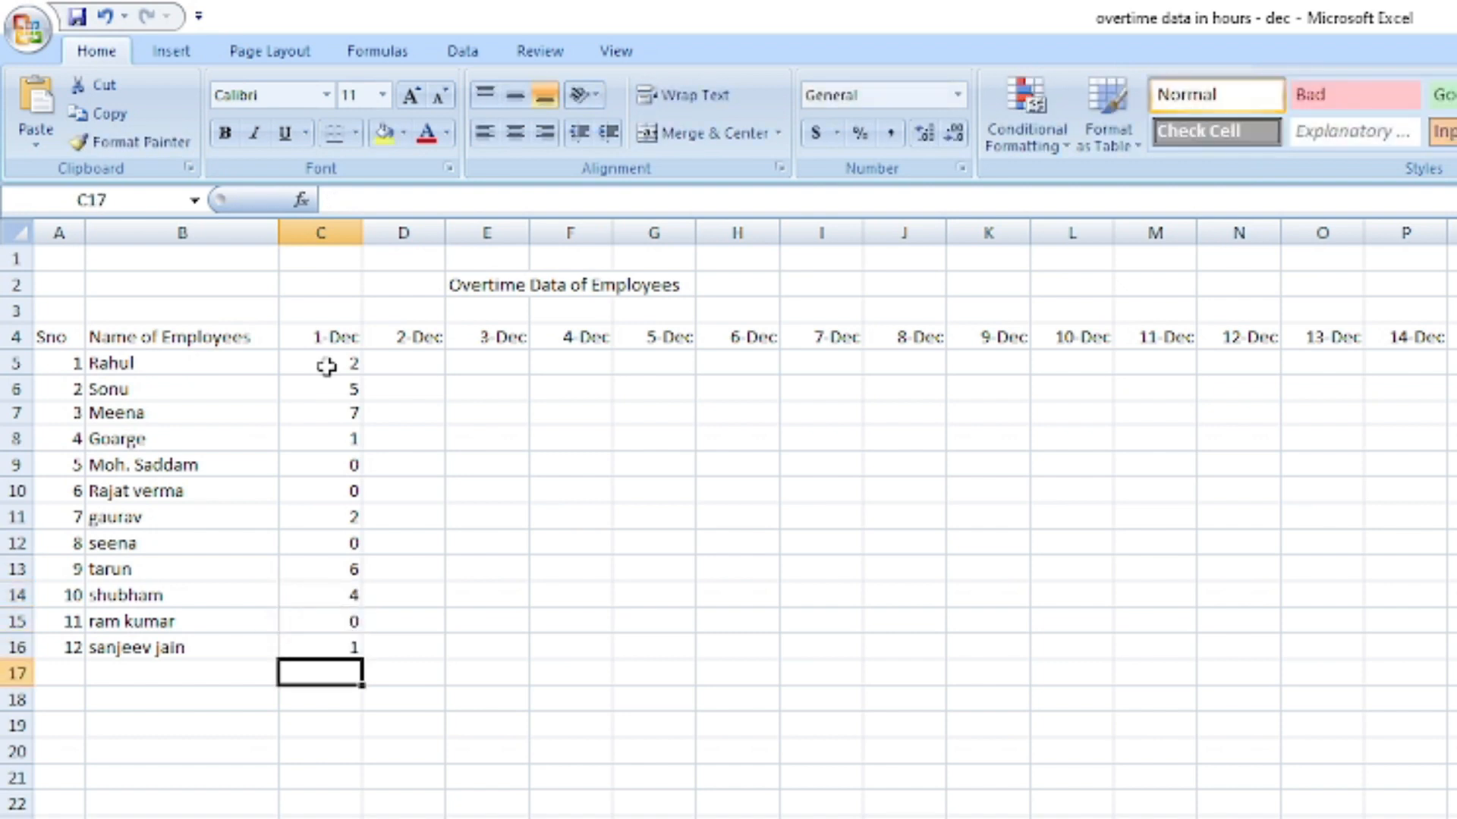
# Enter each employee's 2-Dec overtime hours down D5:D16, correcting a mistyped entry in D13.
pyautogui.click(429, 364)
pyautogui.write('0')
pyautogui.press('Return')
pyautogui.write('2')
pyautogui.press('Return')
pyautogui.write('0')
pyautogui.press('Return')
pyautogui.write('3')
pyautogui.press('Return')
pyautogui.write('5')
pyautogui.press('Return')
pyautogui.write('1')
pyautogui.press('Return')
pyautogui.write('0')
pyautogui.press('Return')
pyautogui.write('6')
pyautogui.press('Return')
pyautogui.write('024')
pyautogui.press('BackSpace')
pyautogui.press('BackSpace')
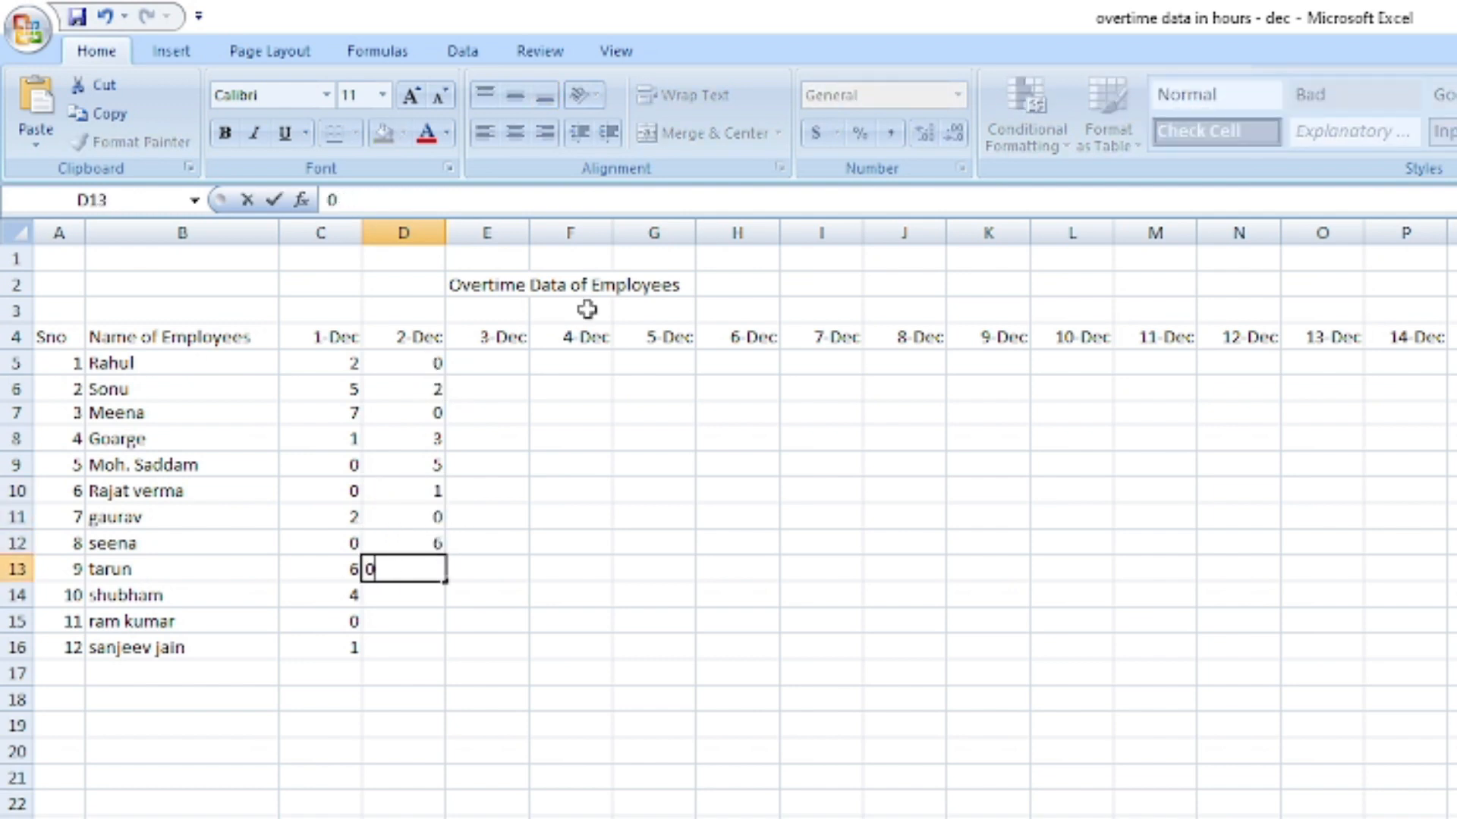
pyautogui.press('Return')
pyautogui.write('2')
pyautogui.press('Return')
pyautogui.write('5')
pyautogui.press('Return')
pyautogui.write('1')
pyautogui.press('Return')
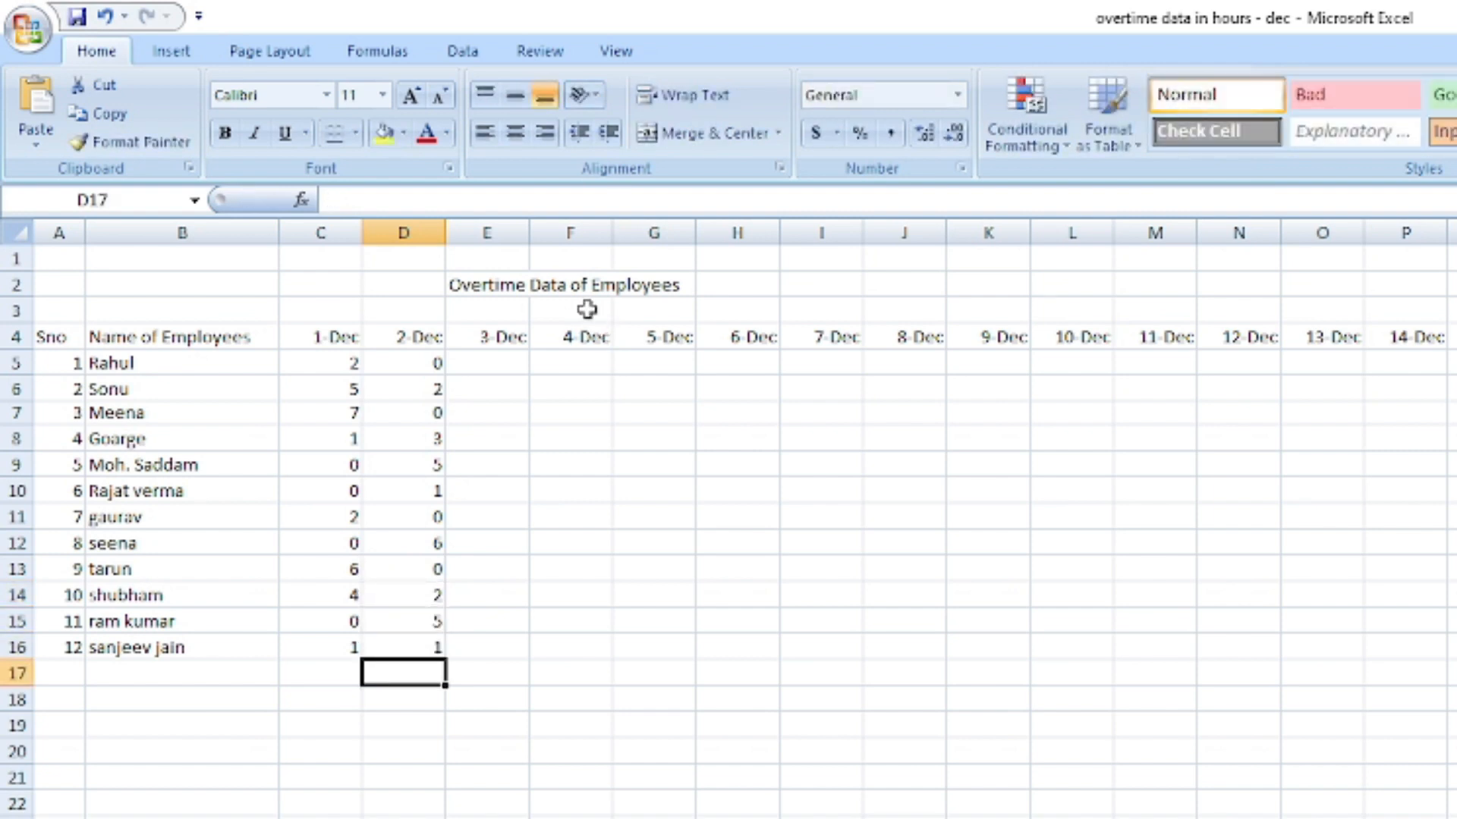
pyautogui.click(503, 367)
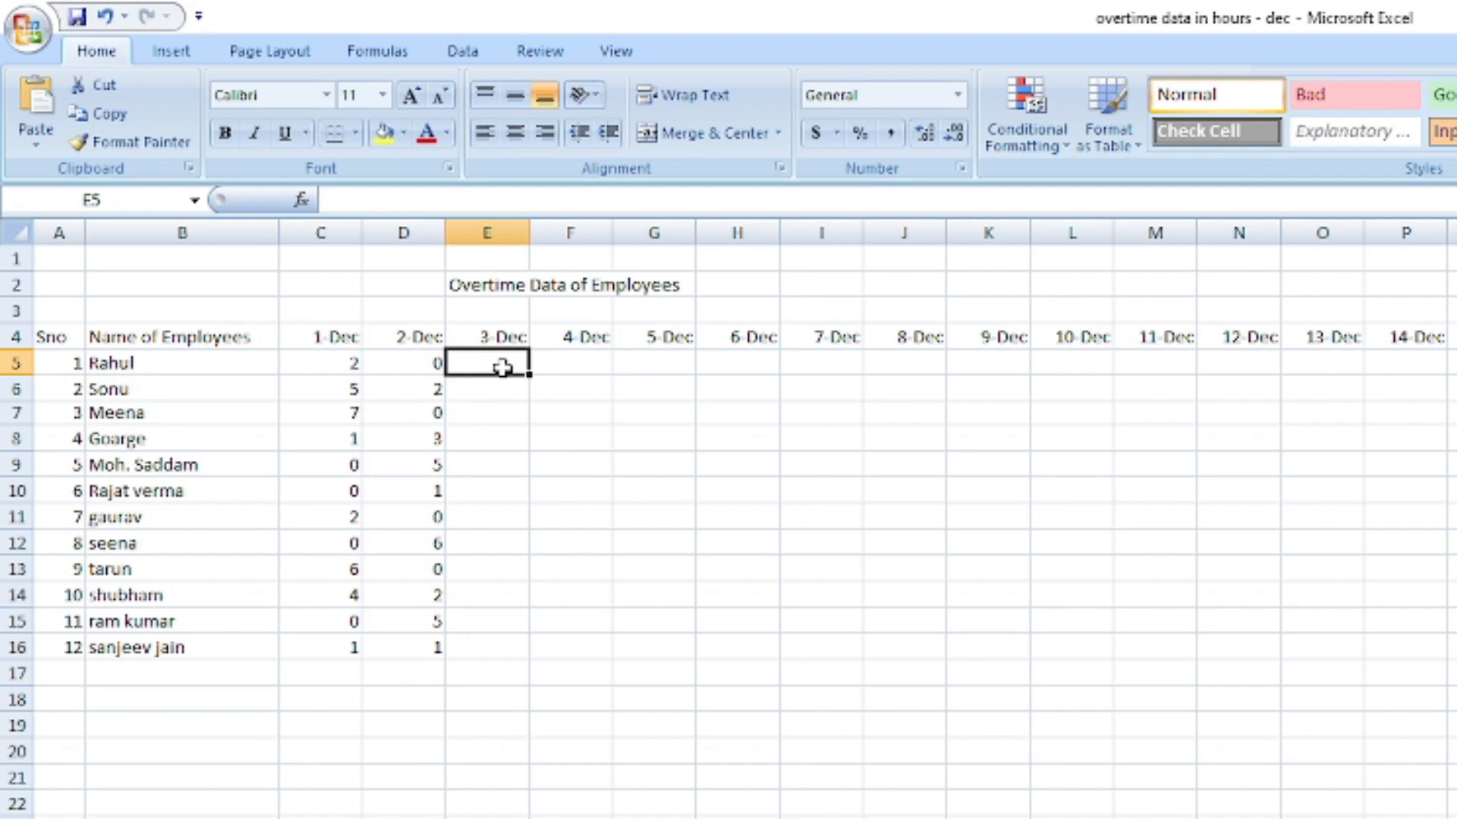
# Enter the 3-Dec hours 3, 4, 2, 0, 0, 5, 3, 0, 1, 0, 1, 0 in E5:E16.
pyautogui.write('3')
pyautogui.press('Return')
pyautogui.write('4')
pyautogui.press('Return')
pyautogui.write('2')
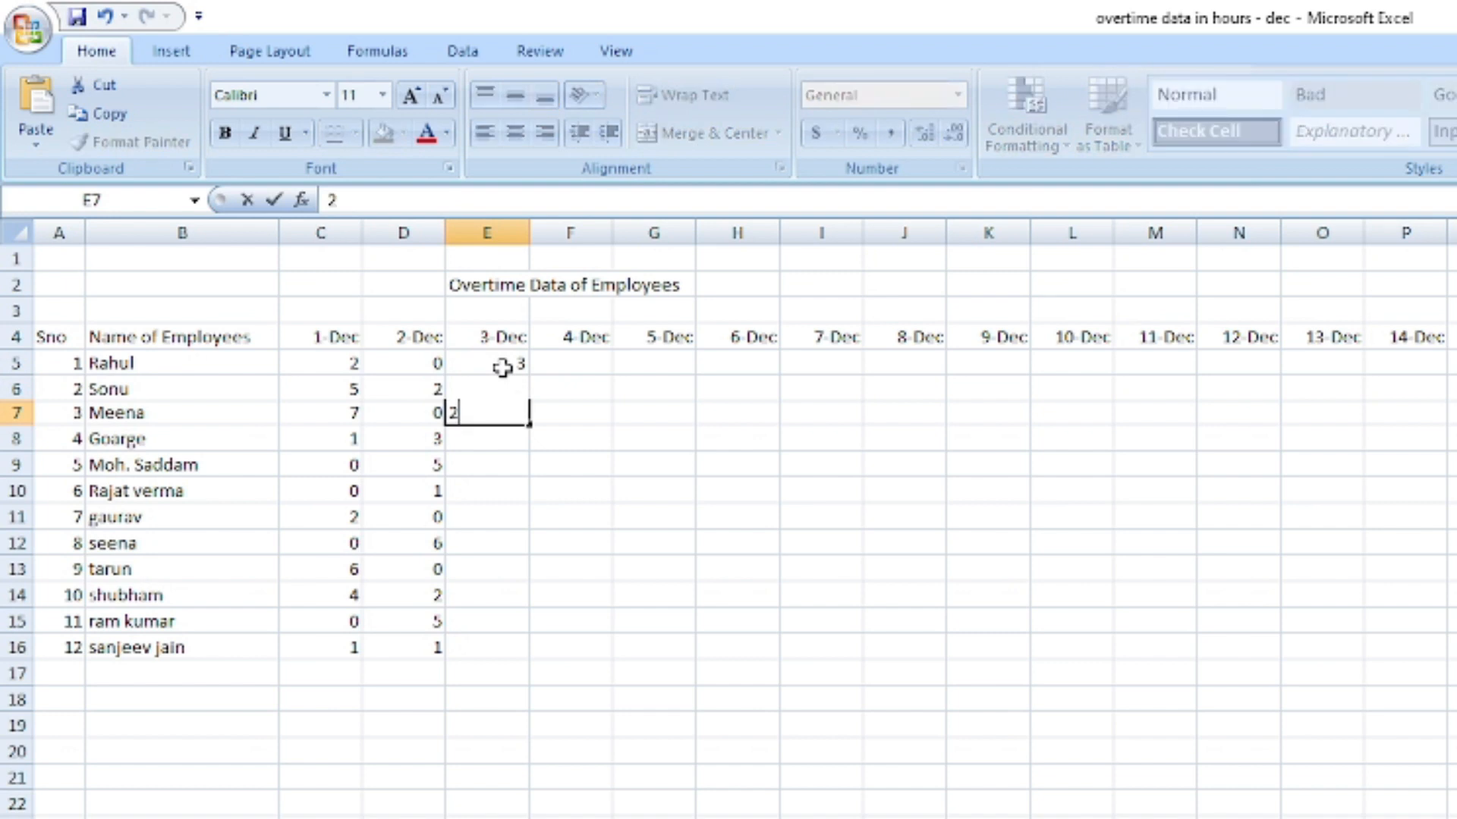
pyautogui.press('Return')
pyautogui.write('0')
pyautogui.press('Return')
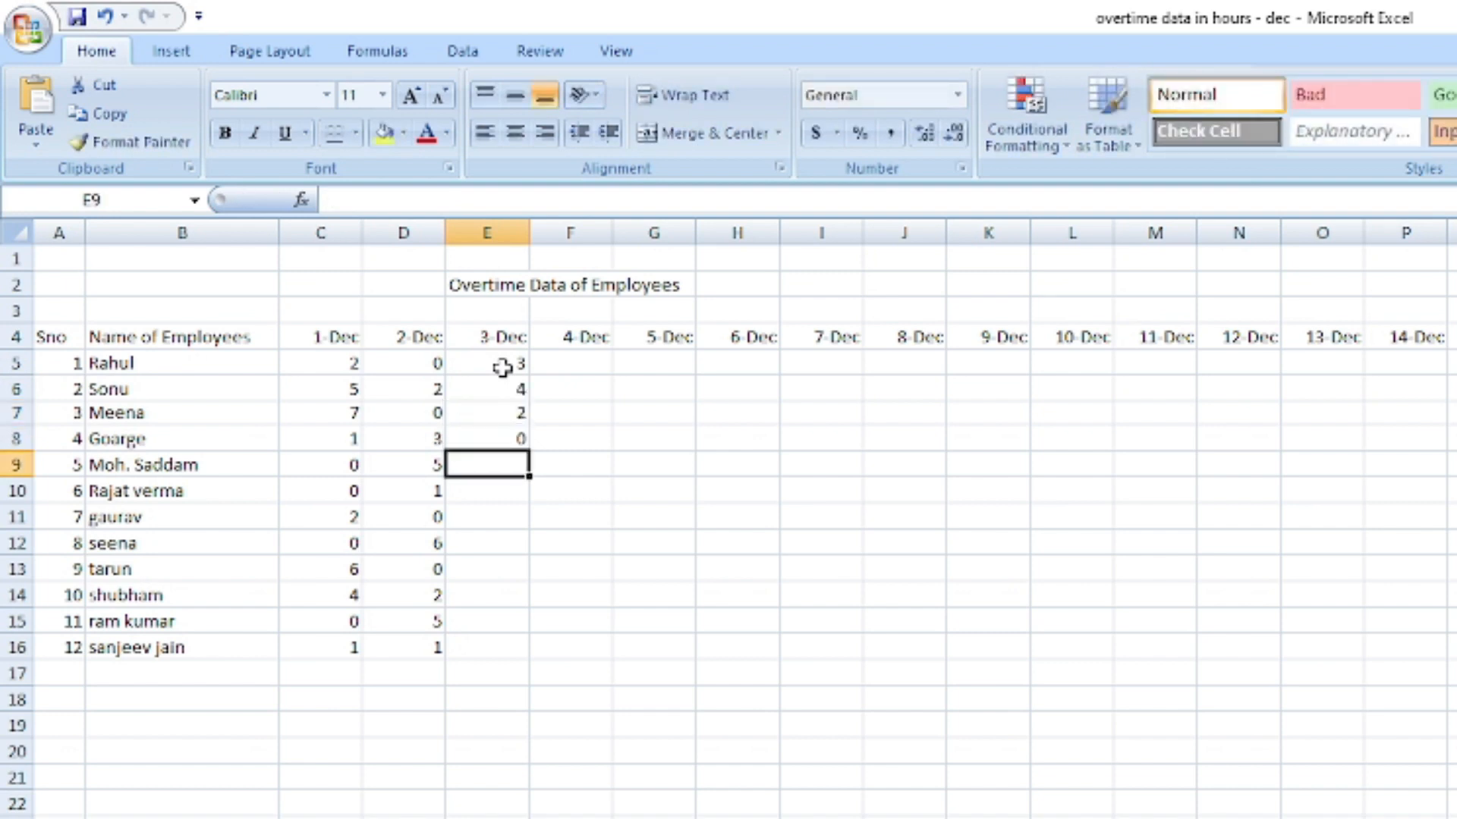
pyautogui.write('0')
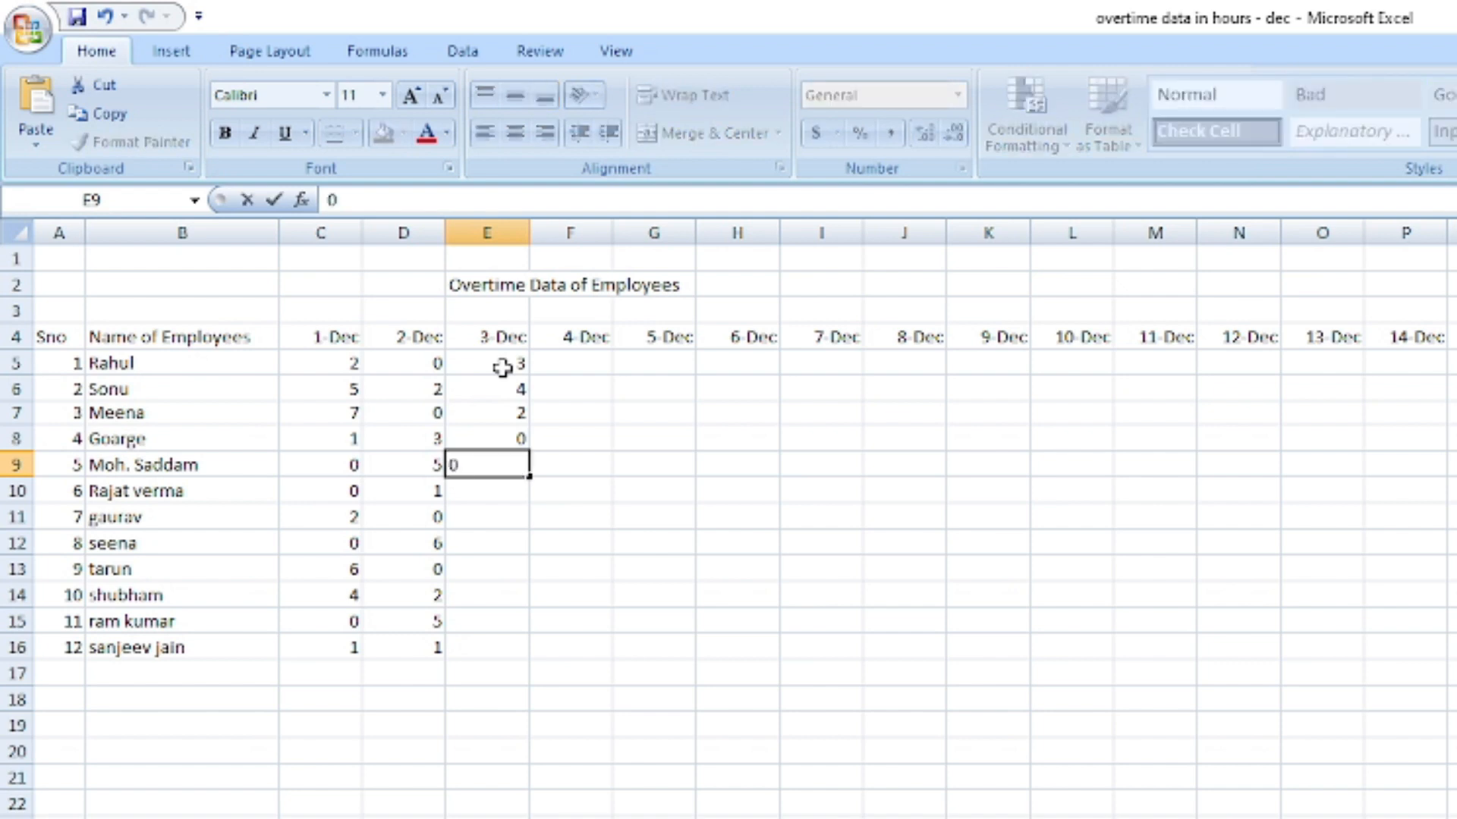
pyautogui.press('Return')
pyautogui.write('1')
pyautogui.press('BackSpace')
pyautogui.write('5')
pyautogui.press('Return')
pyautogui.write('3')
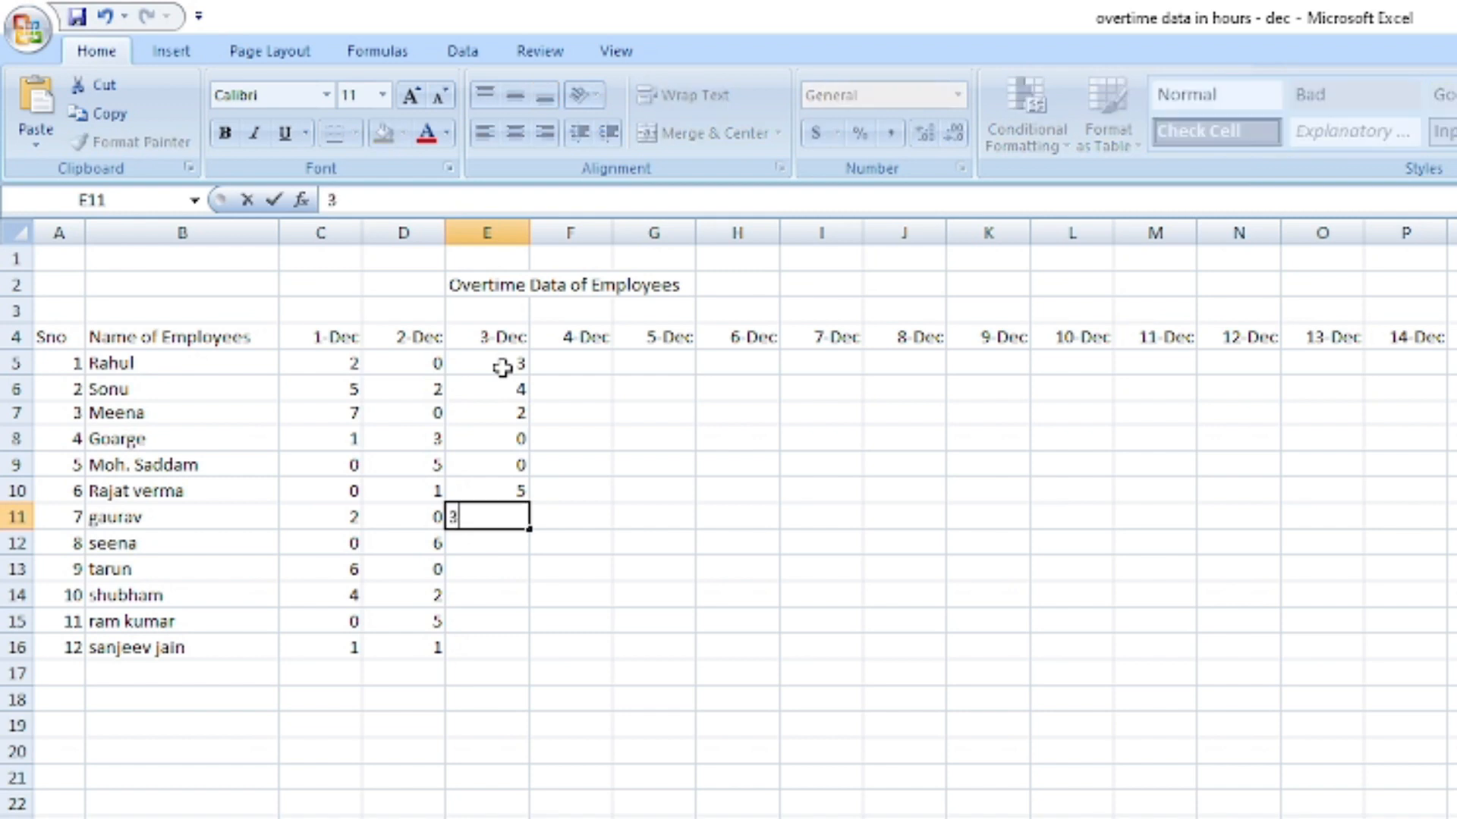
pyautogui.press('Return')
pyautogui.write('0')
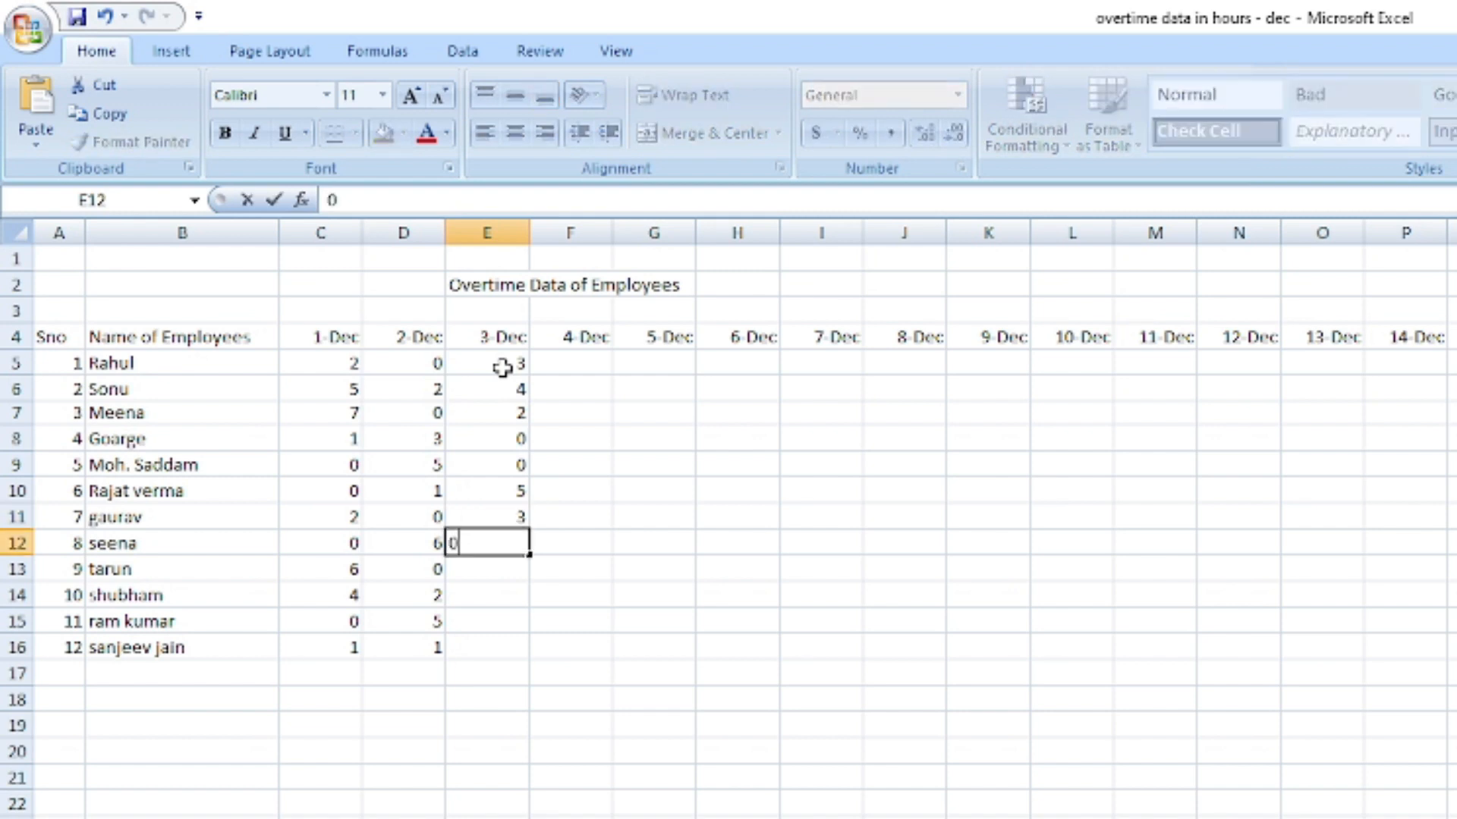
pyautogui.press('Return')
pyautogui.write('1')
pyautogui.press('Return')
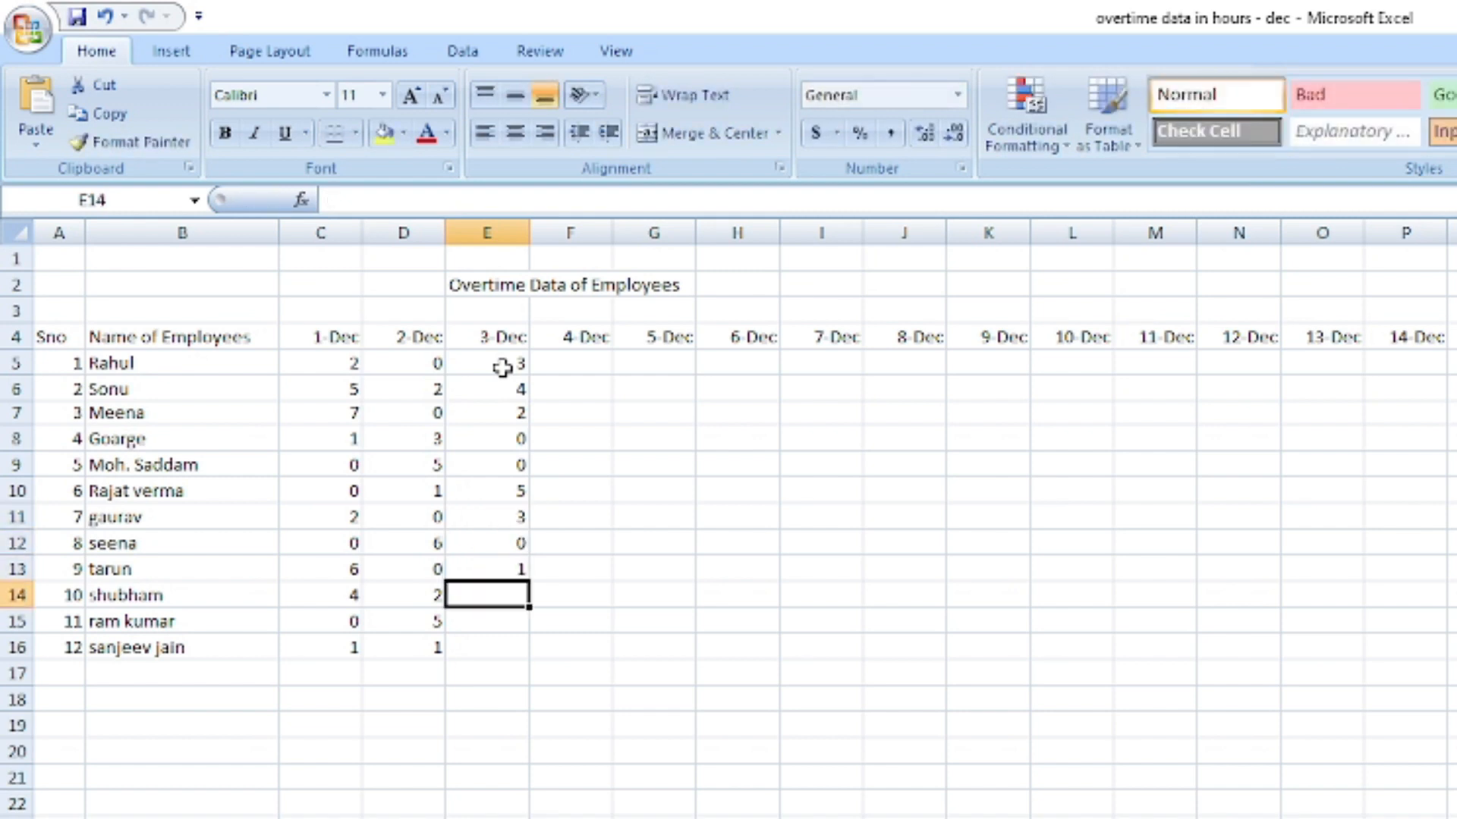
pyautogui.write('0')
pyautogui.press('Return')
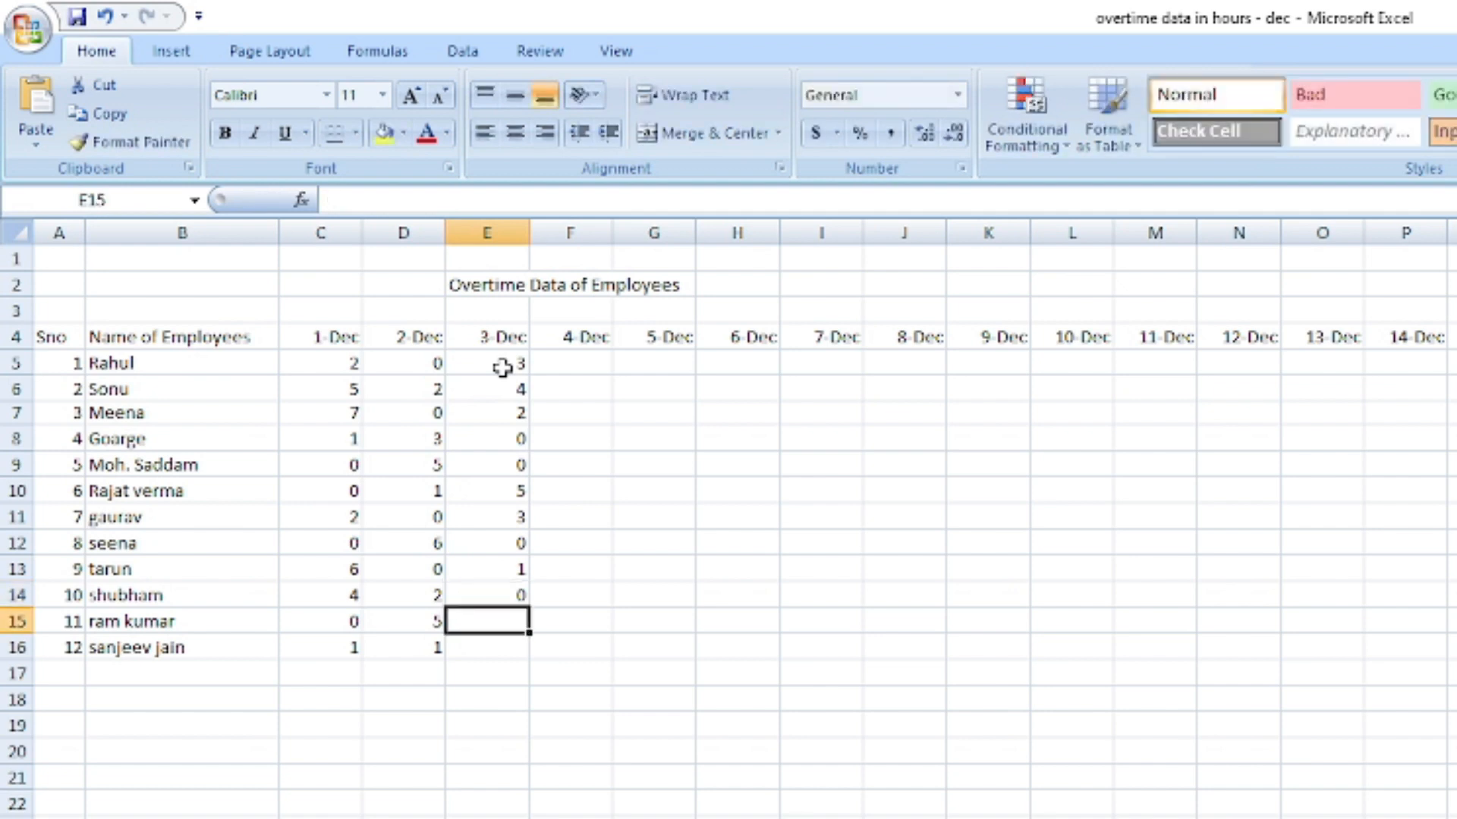
pyautogui.write('1')
pyautogui.press('Return')
pyautogui.write('0')
pyautogui.press('Return')
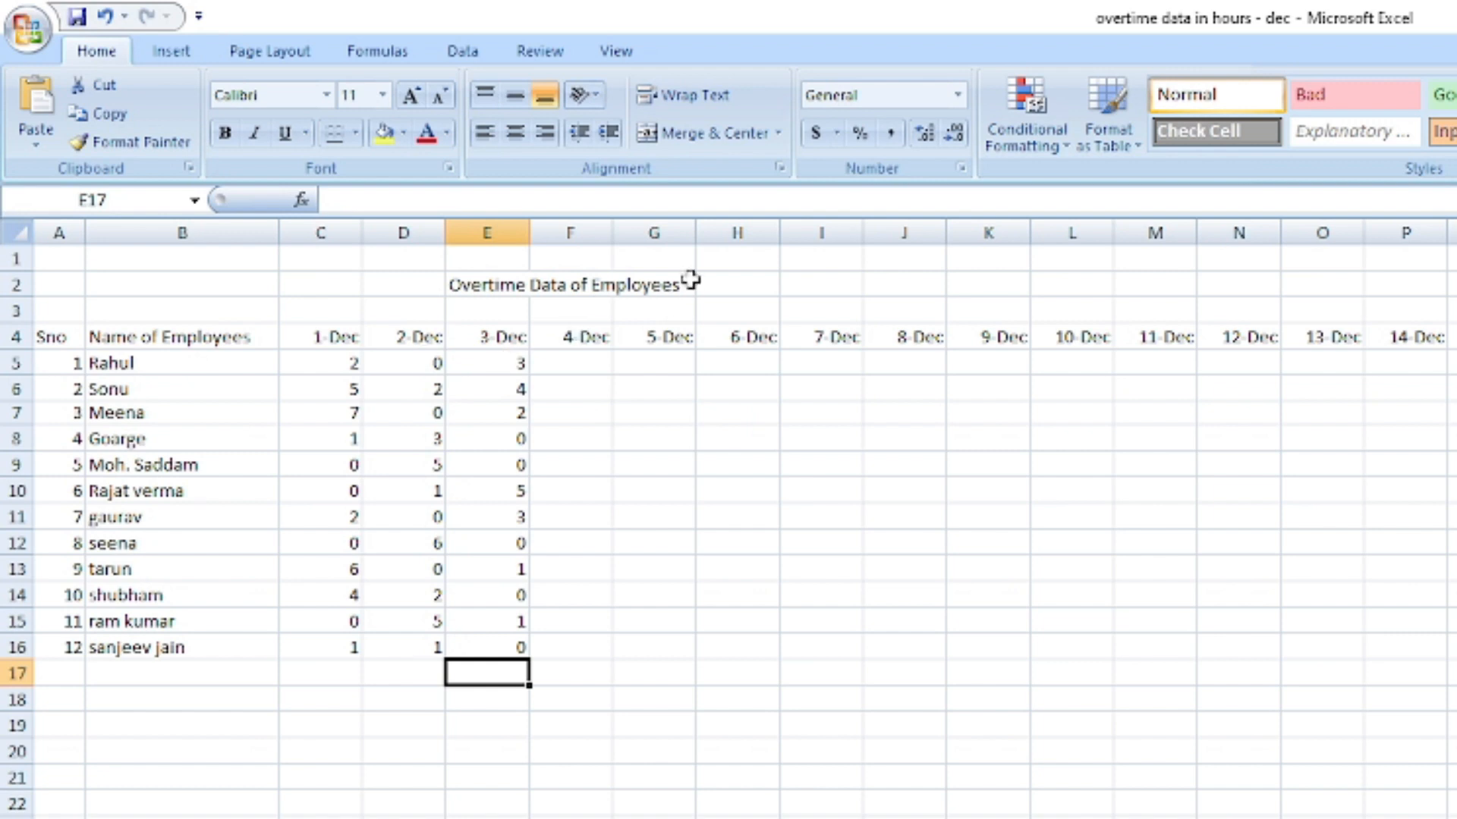
# Select cell B2, then search Windows for the Calendar app.
pyautogui.moveTo(313, 336); pyautogui.dragTo(416, 330)
pyautogui.click(184, 283)
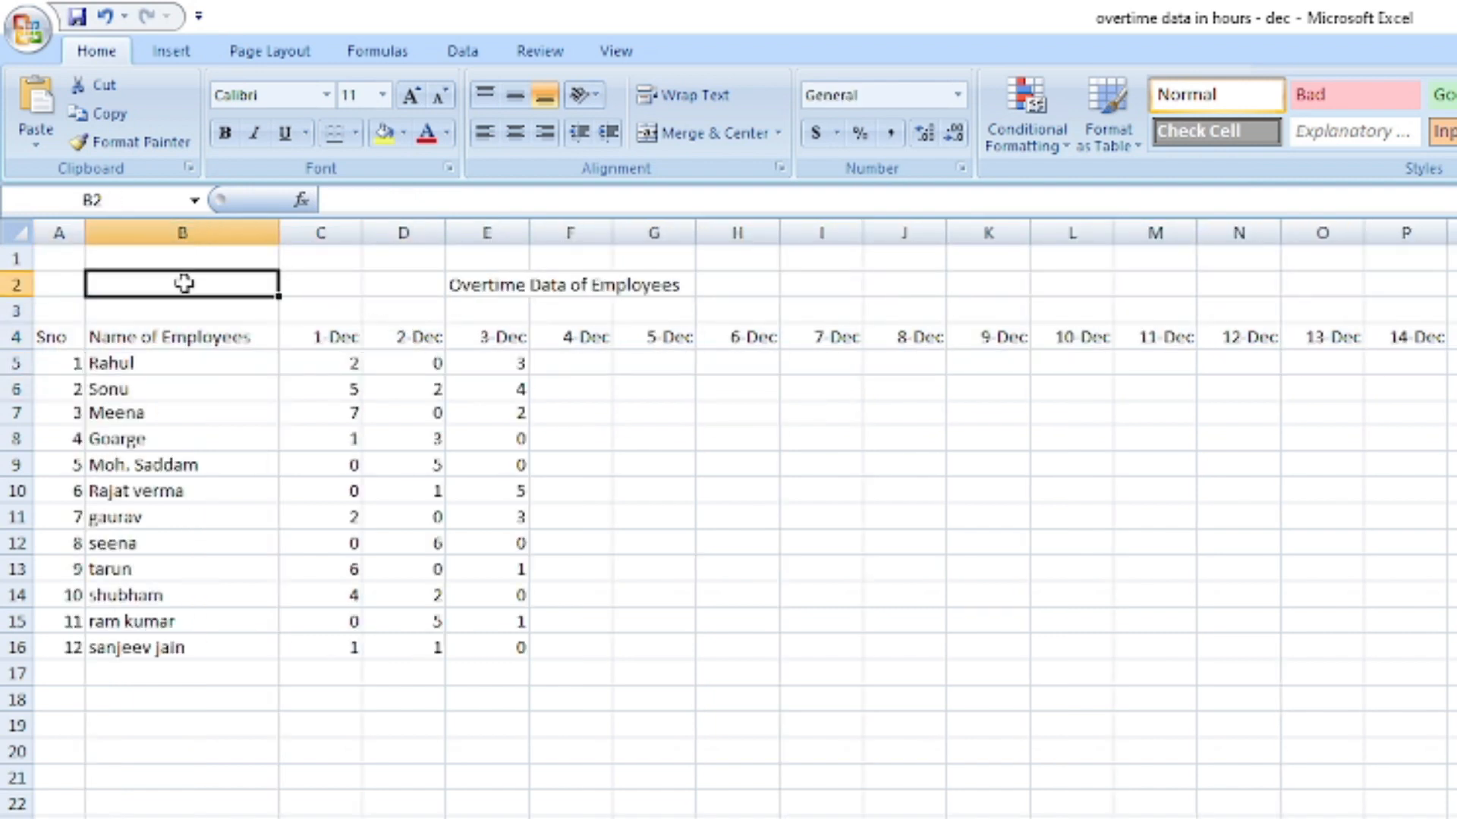
pyautogui.press('super')
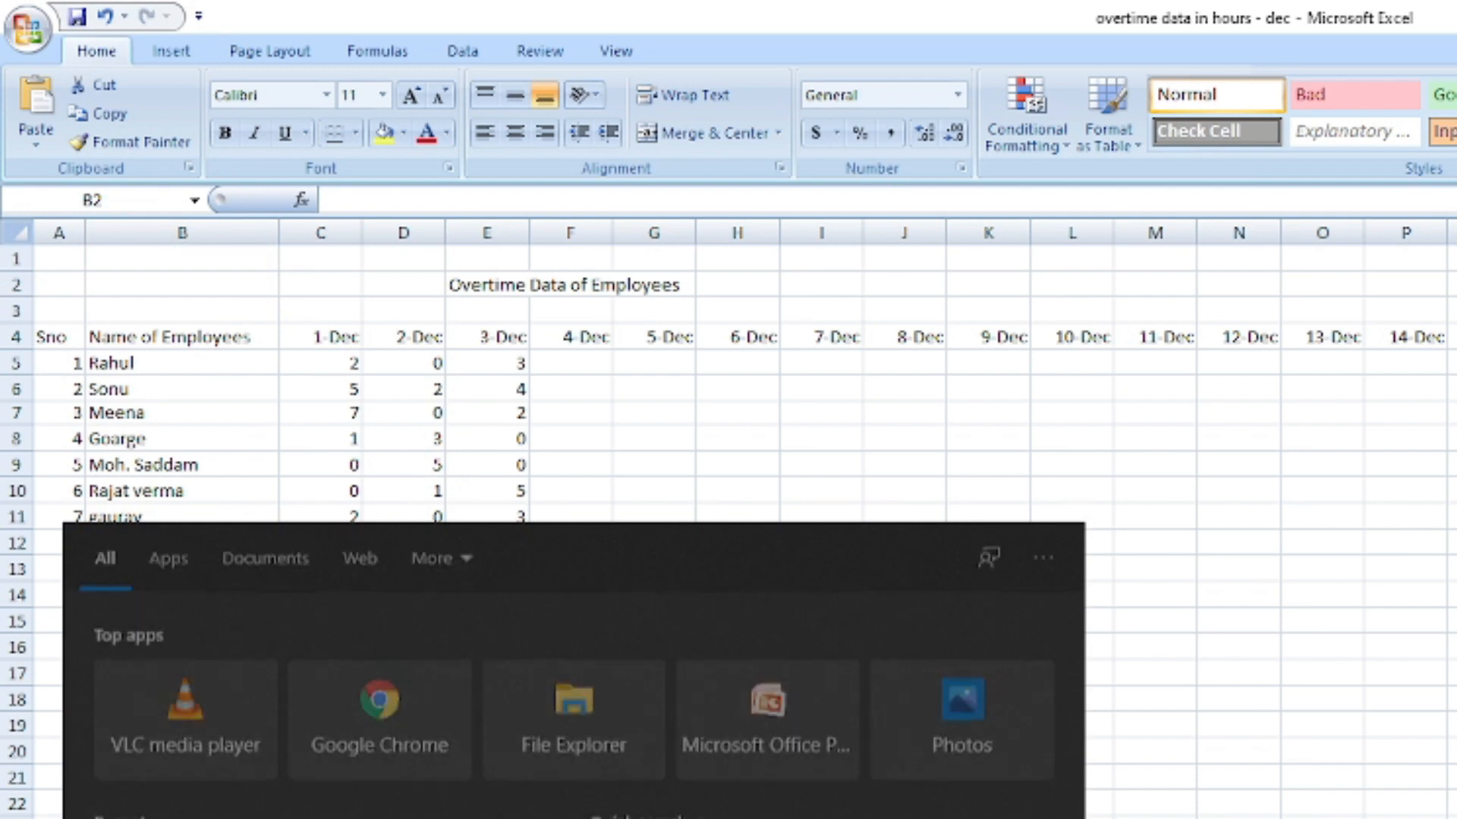
pyautogui.write('calcende')
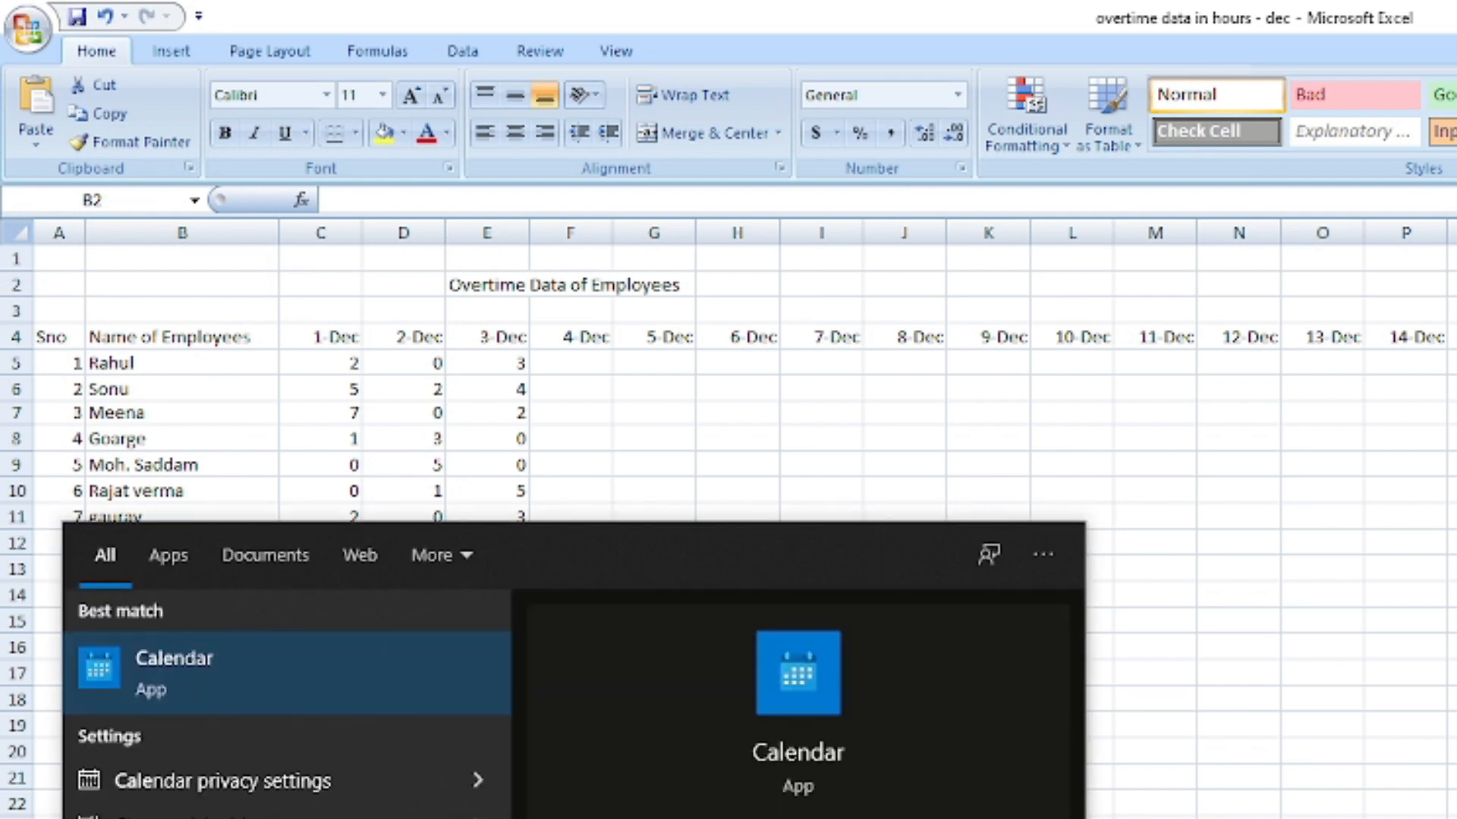
# Open Calendar to the December 2021 month view to note which dates are Sundays.
pyautogui.click(241, 667)
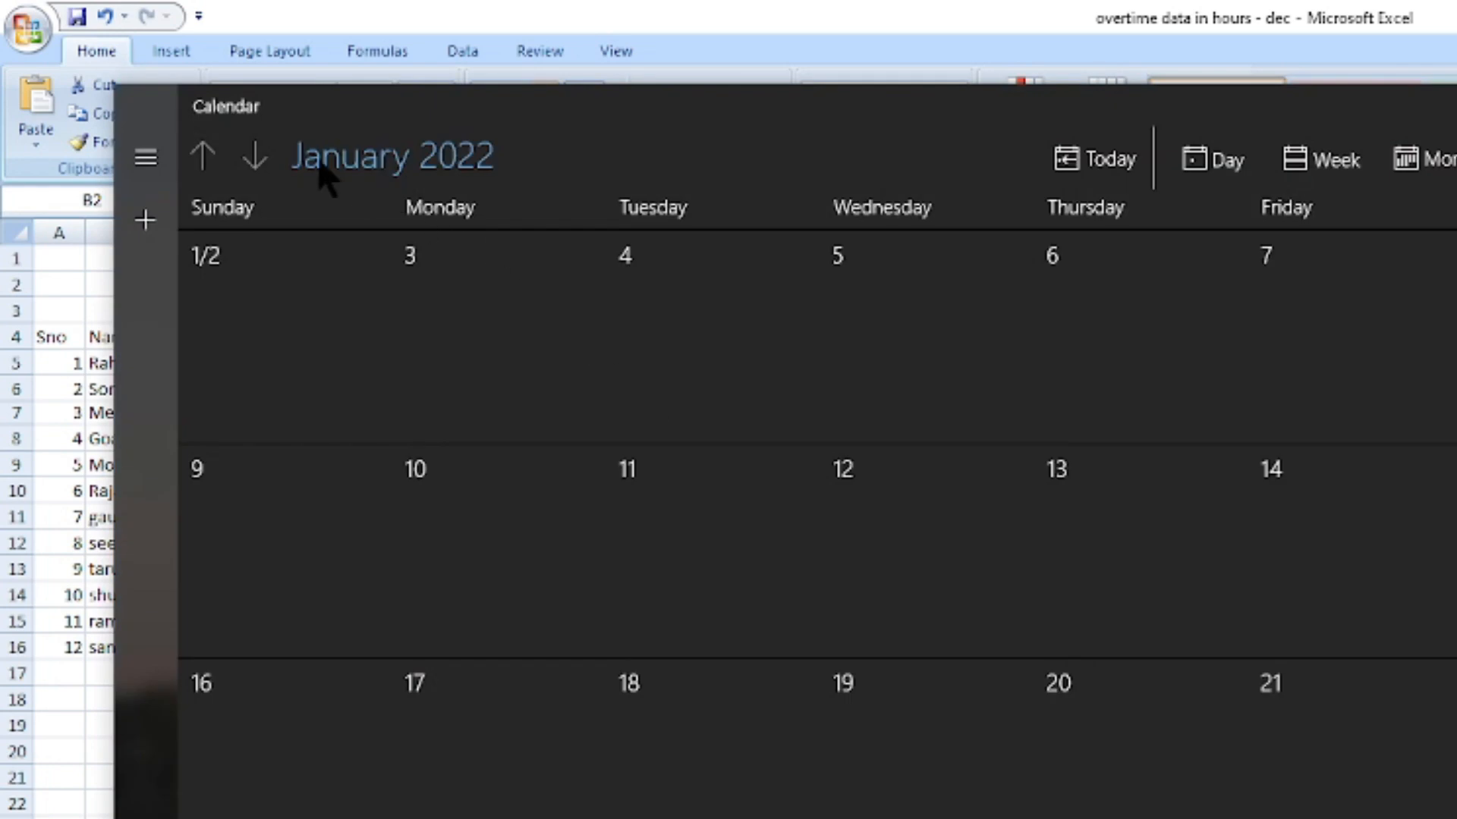
pyautogui.click(204, 156)
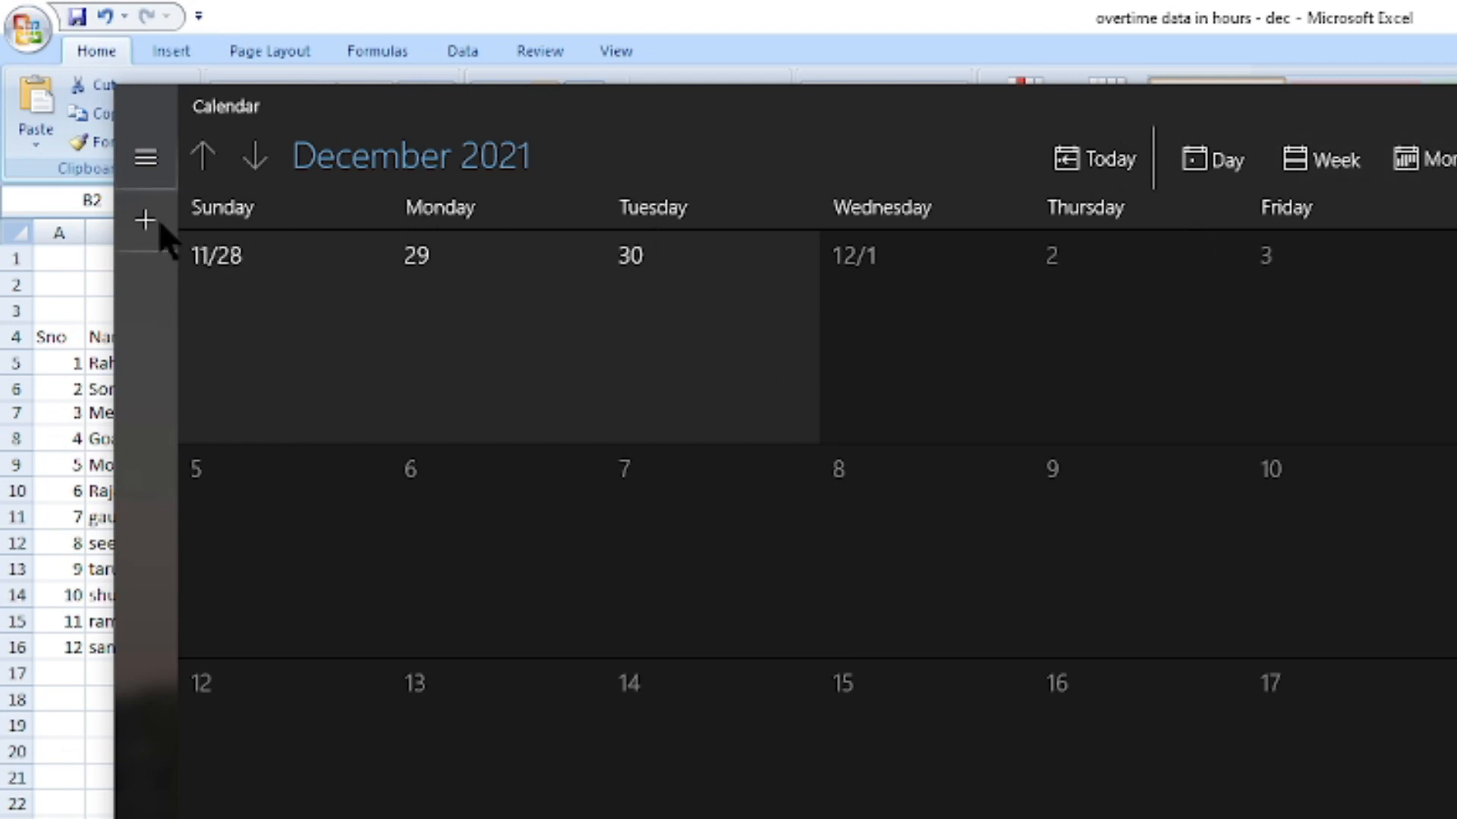
pyautogui.scroll(5, 323, 357)
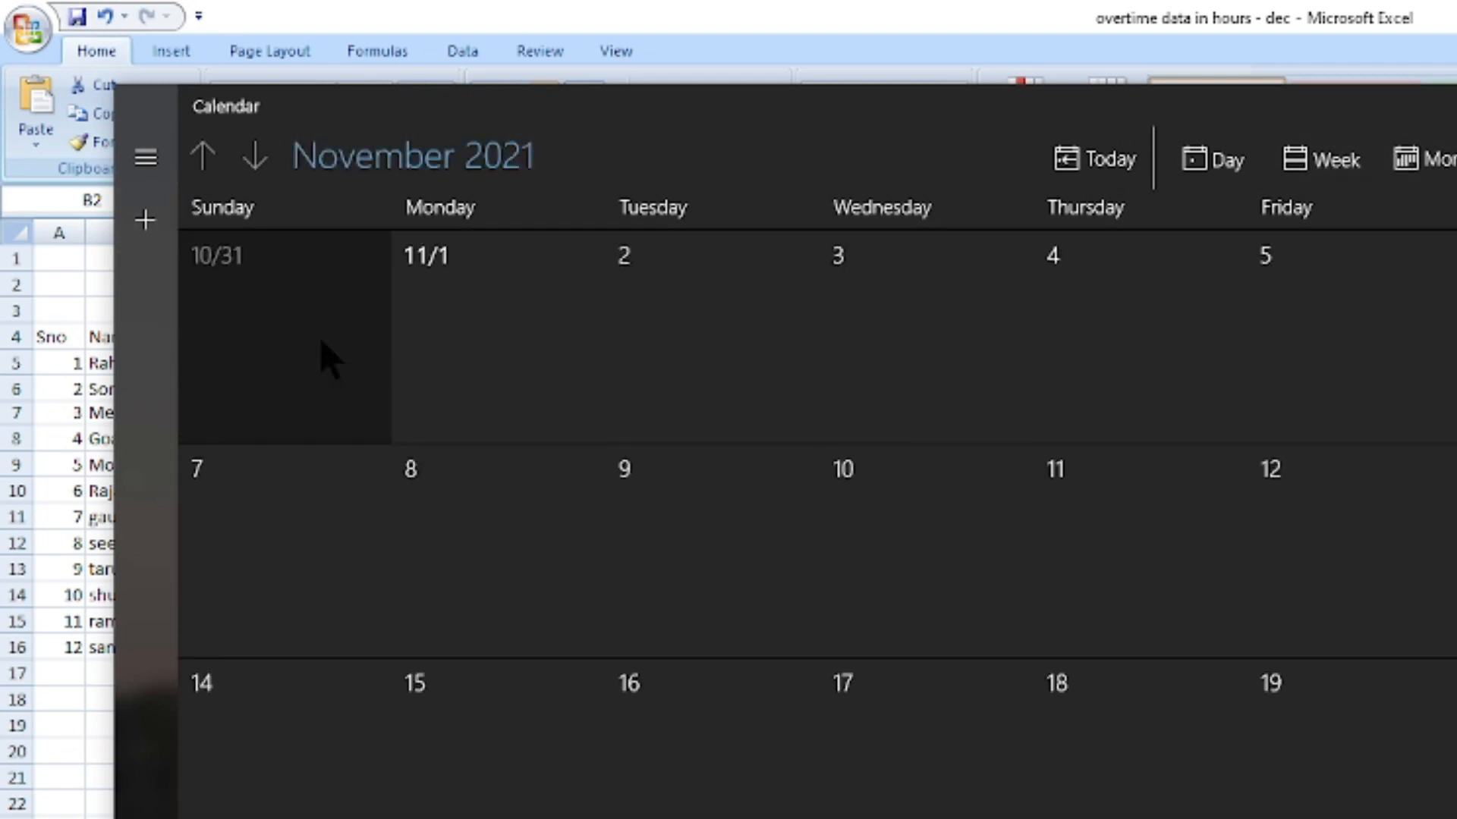
pyautogui.scroll(-3, 323, 357)
pyautogui.scroll(-3, 321, 341)
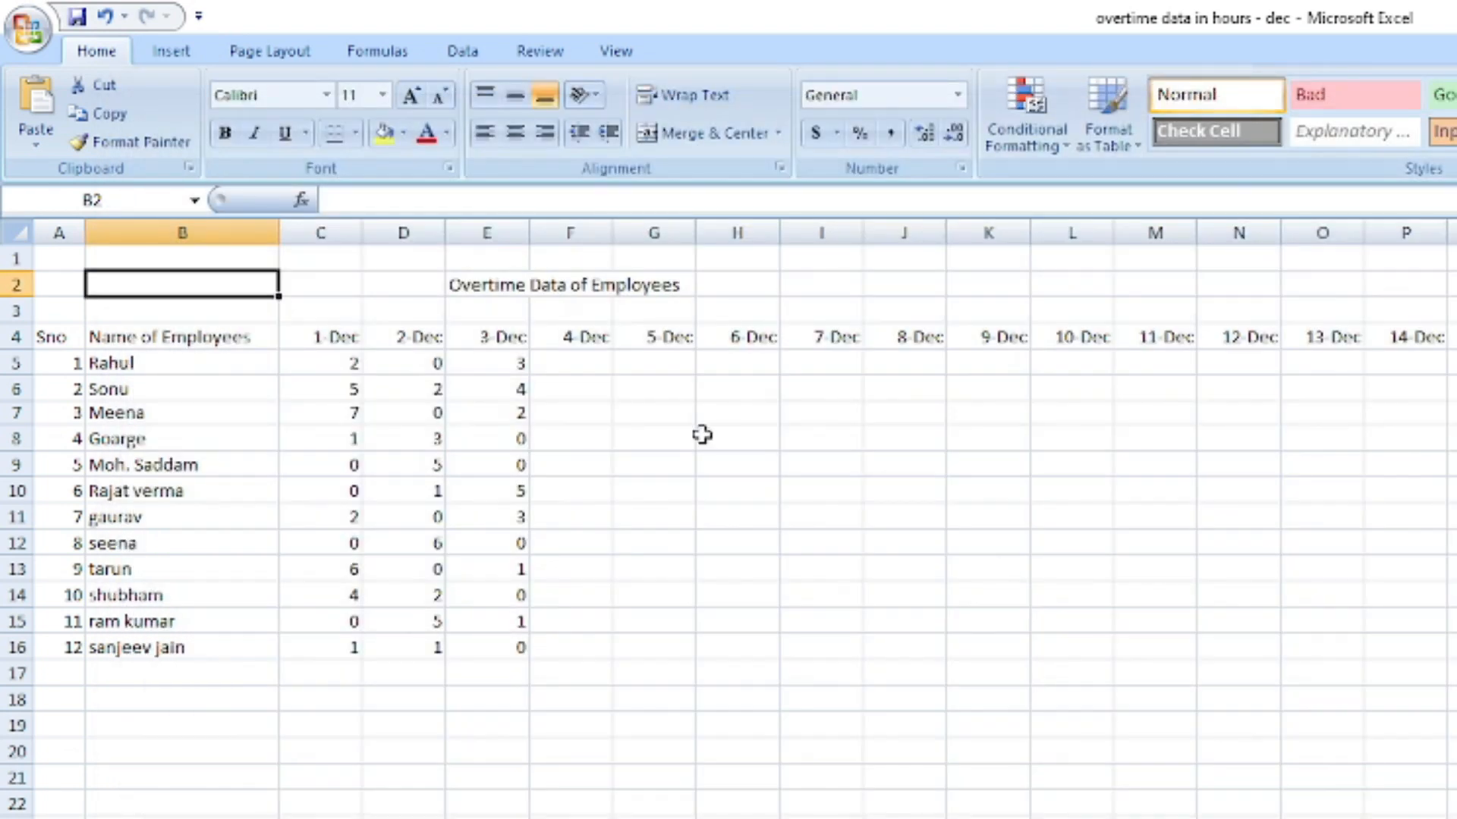
# Shade the 5-Dec column yellow from the header through row 16.
pyautogui.moveTo(664, 343); pyautogui.dragTo(667, 621)
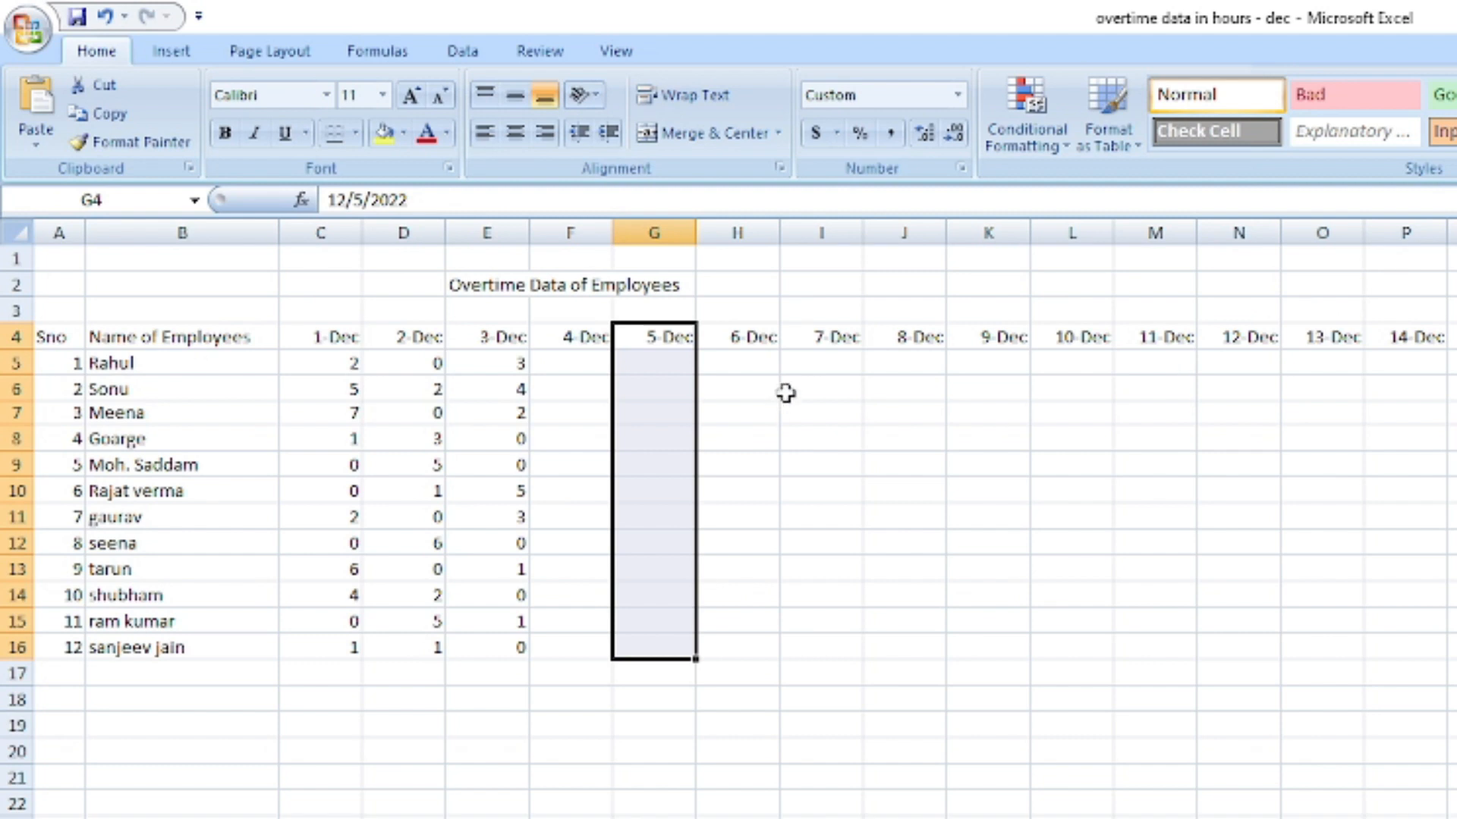
pyautogui.click(768, 341)
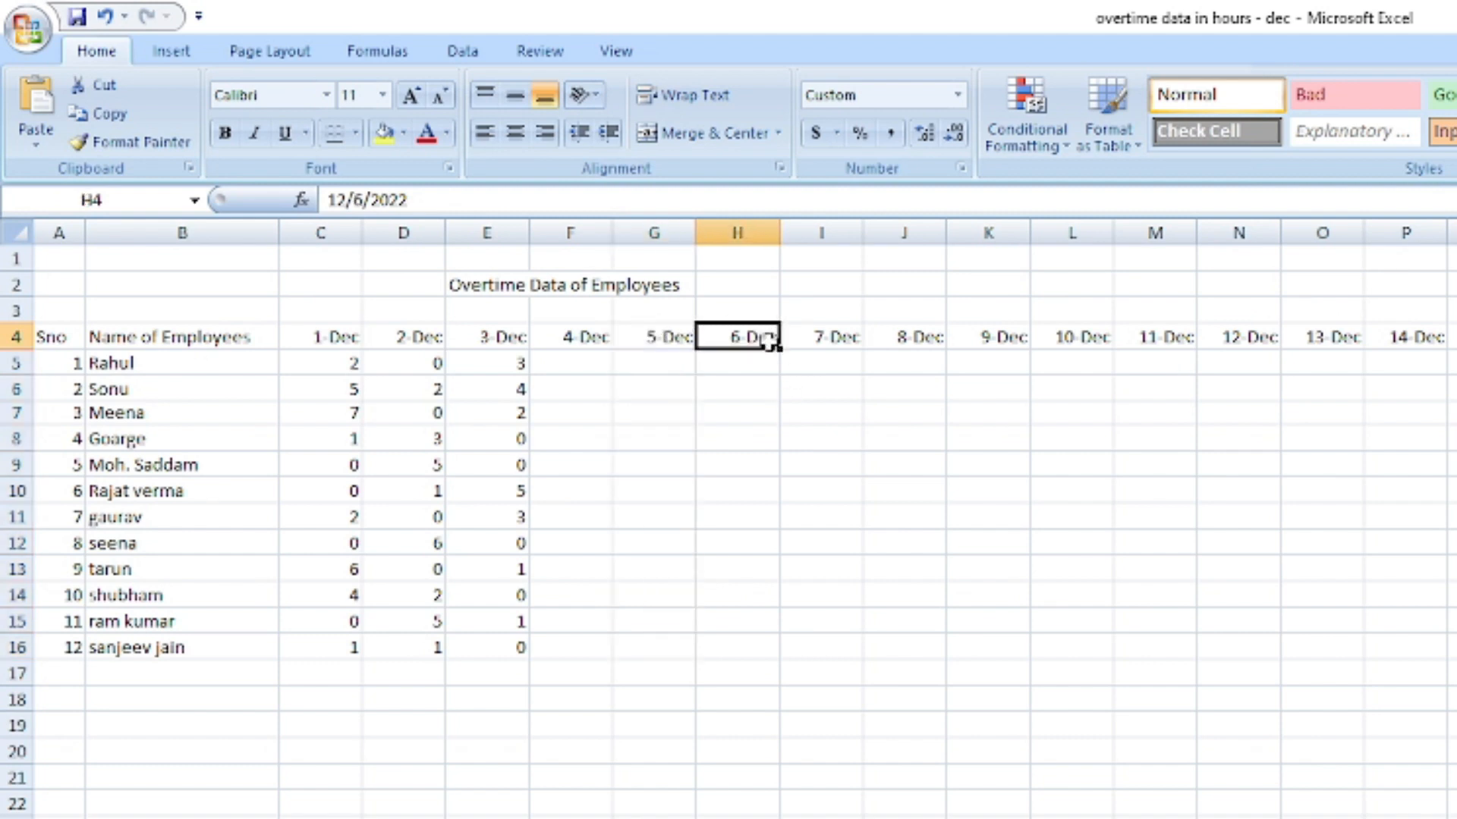
pyautogui.moveTo(623, 333); pyautogui.dragTo(656, 646)
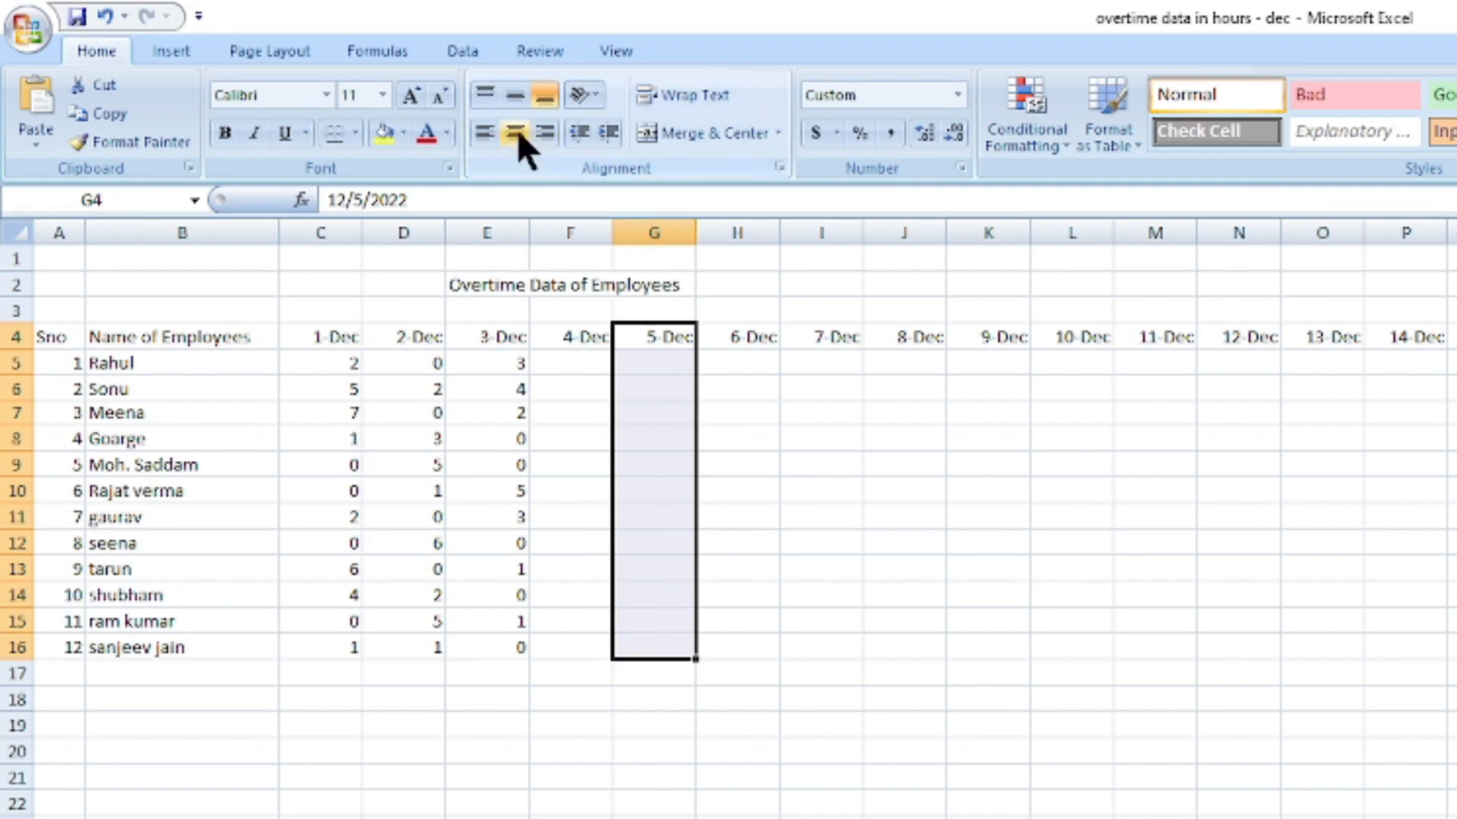
pyautogui.click(385, 133)
pyautogui.click(898, 460)
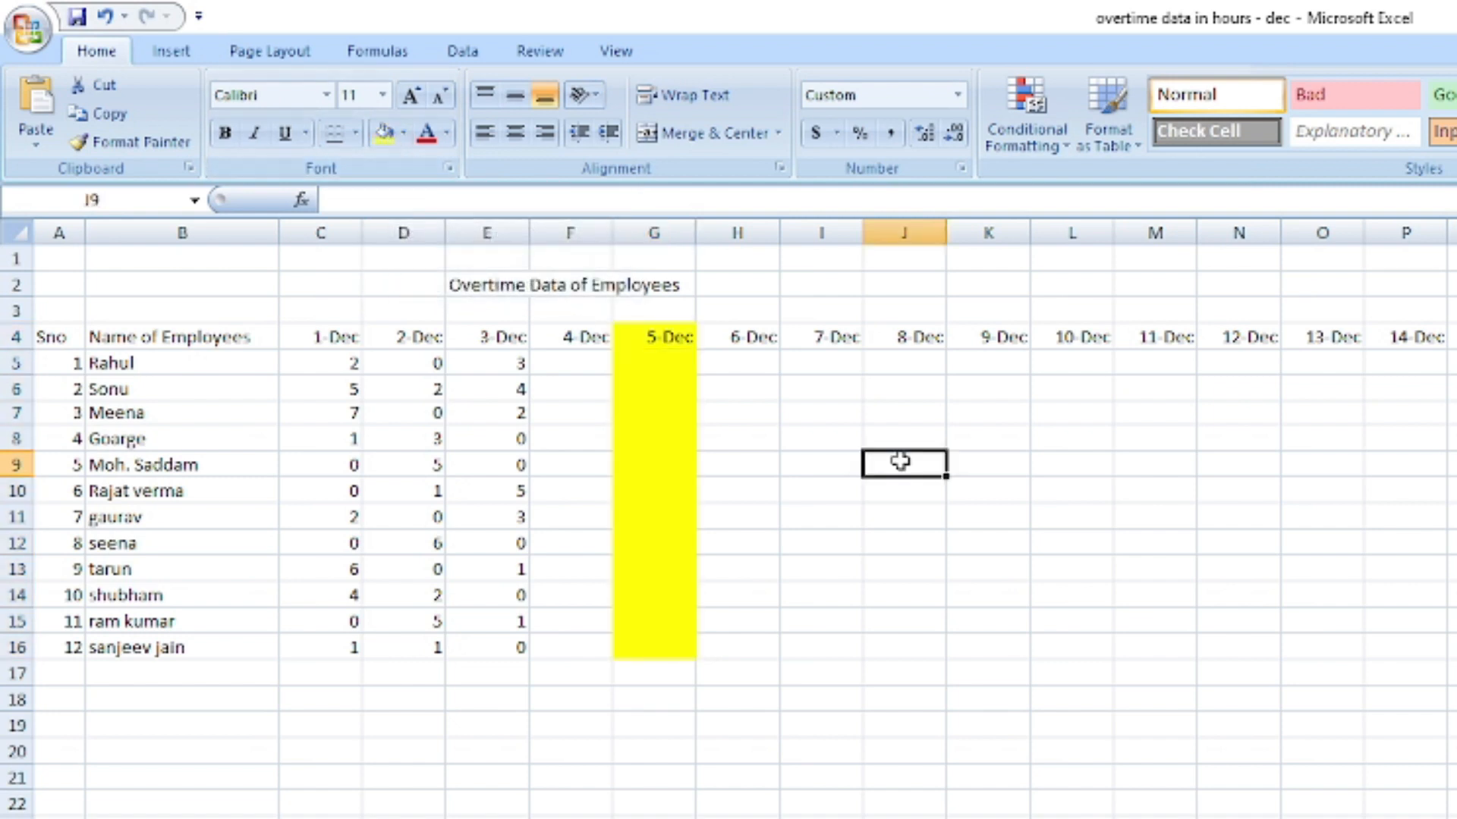
pyautogui.click(662, 363)
# Shade the 12-Dec column yellow through row 16, then try selecting the later Sunday columns.
pyautogui.moveTo(1212, 343); pyautogui.dragTo(1265, 644)
pyautogui.click(389, 135)
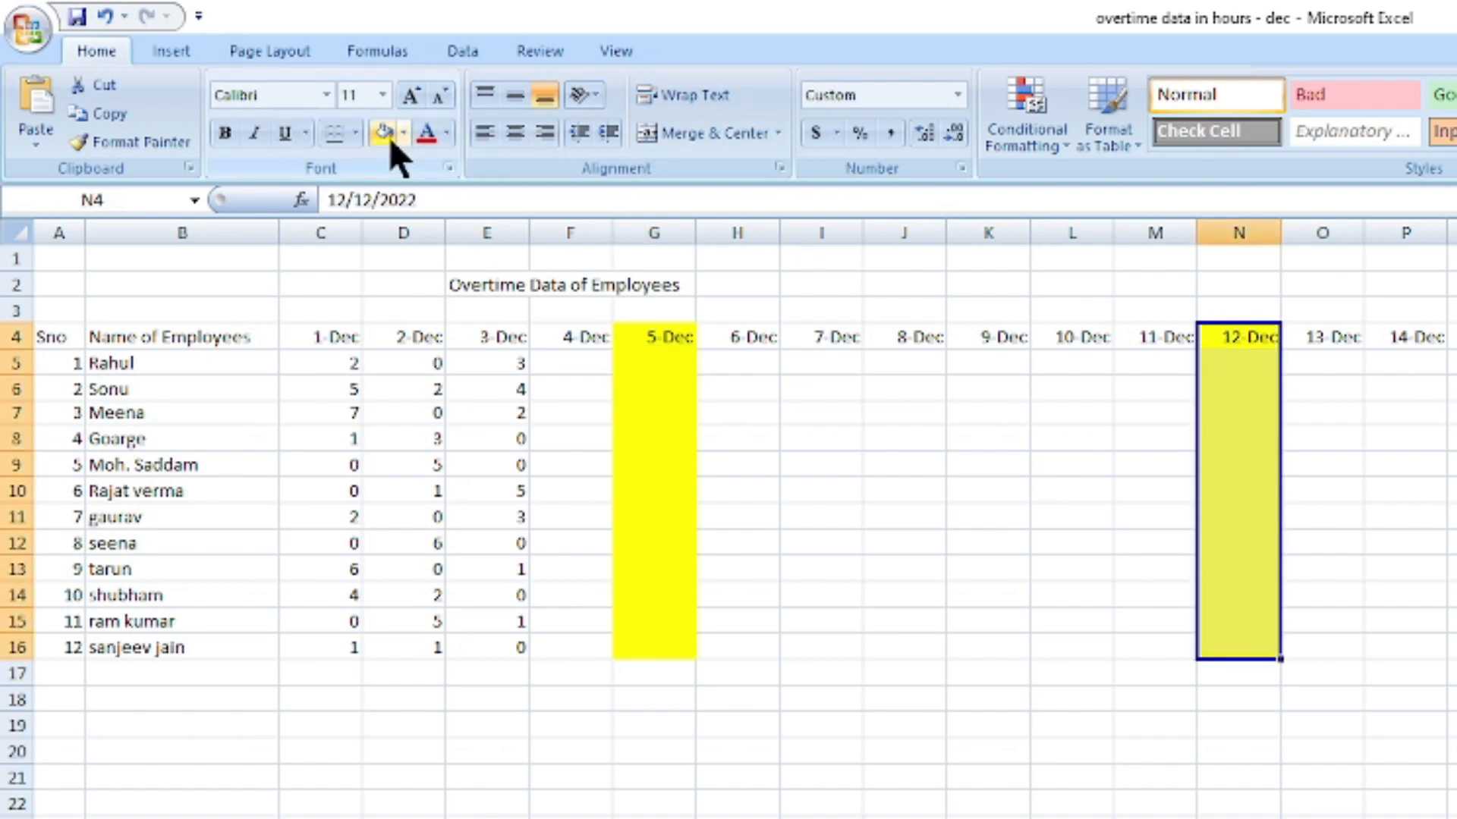
pyautogui.moveTo(1456, 337); pyautogui.dragTo(1456, 648)
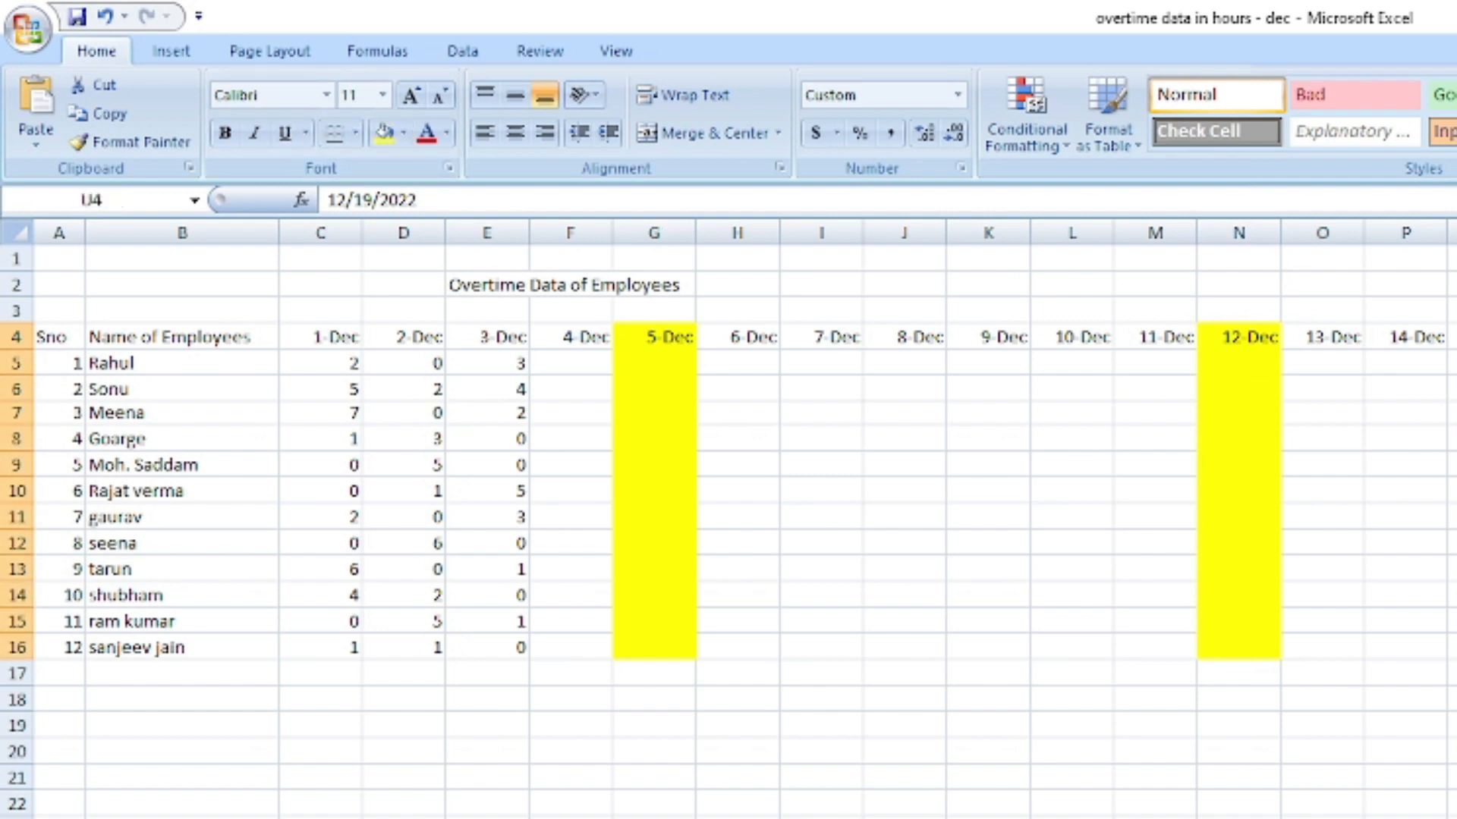
pyautogui.moveTo(1456, 337); pyautogui.dragTo(1456, 647)
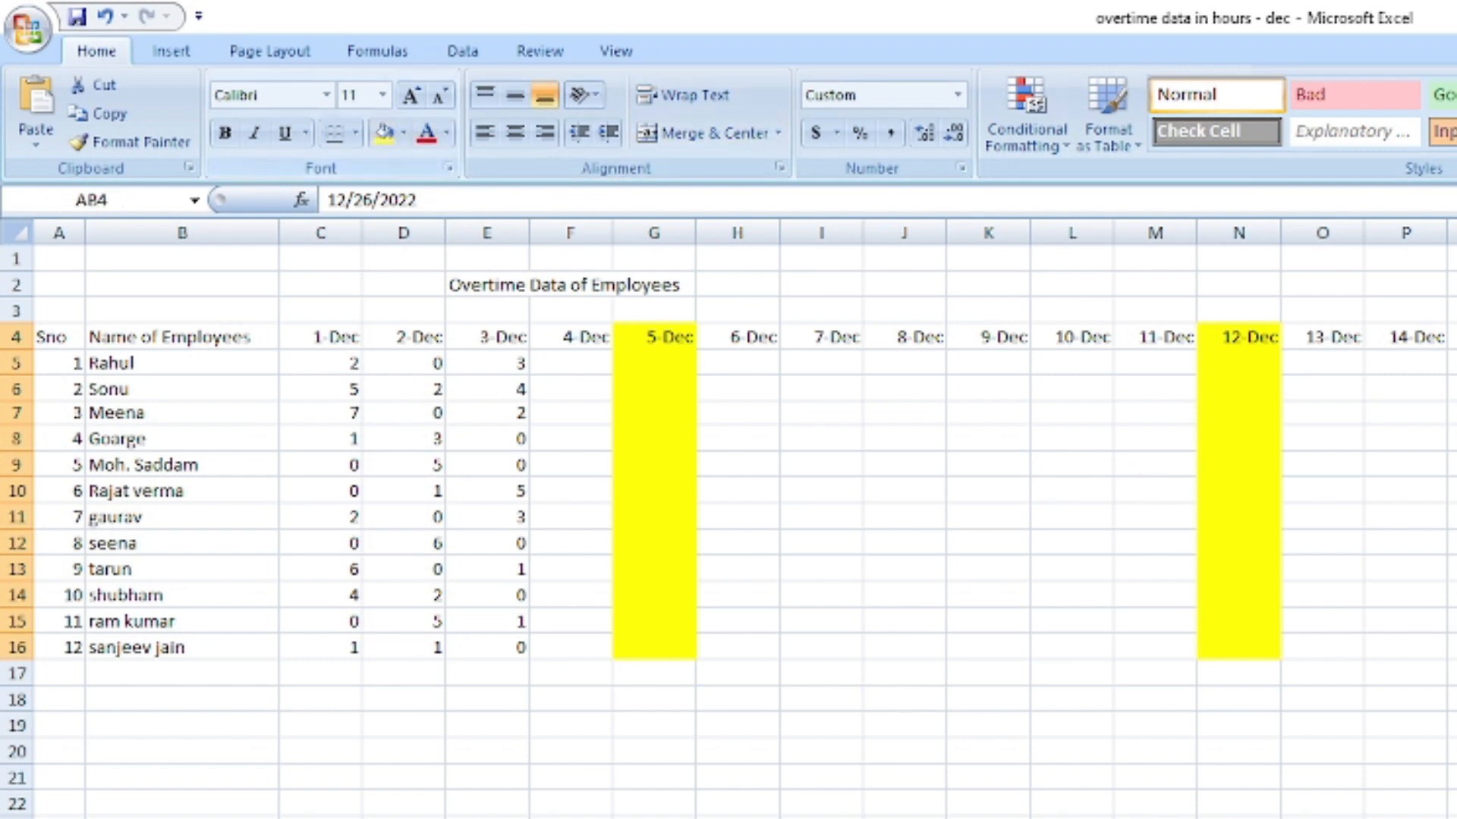
pyautogui.click(1456, 621)
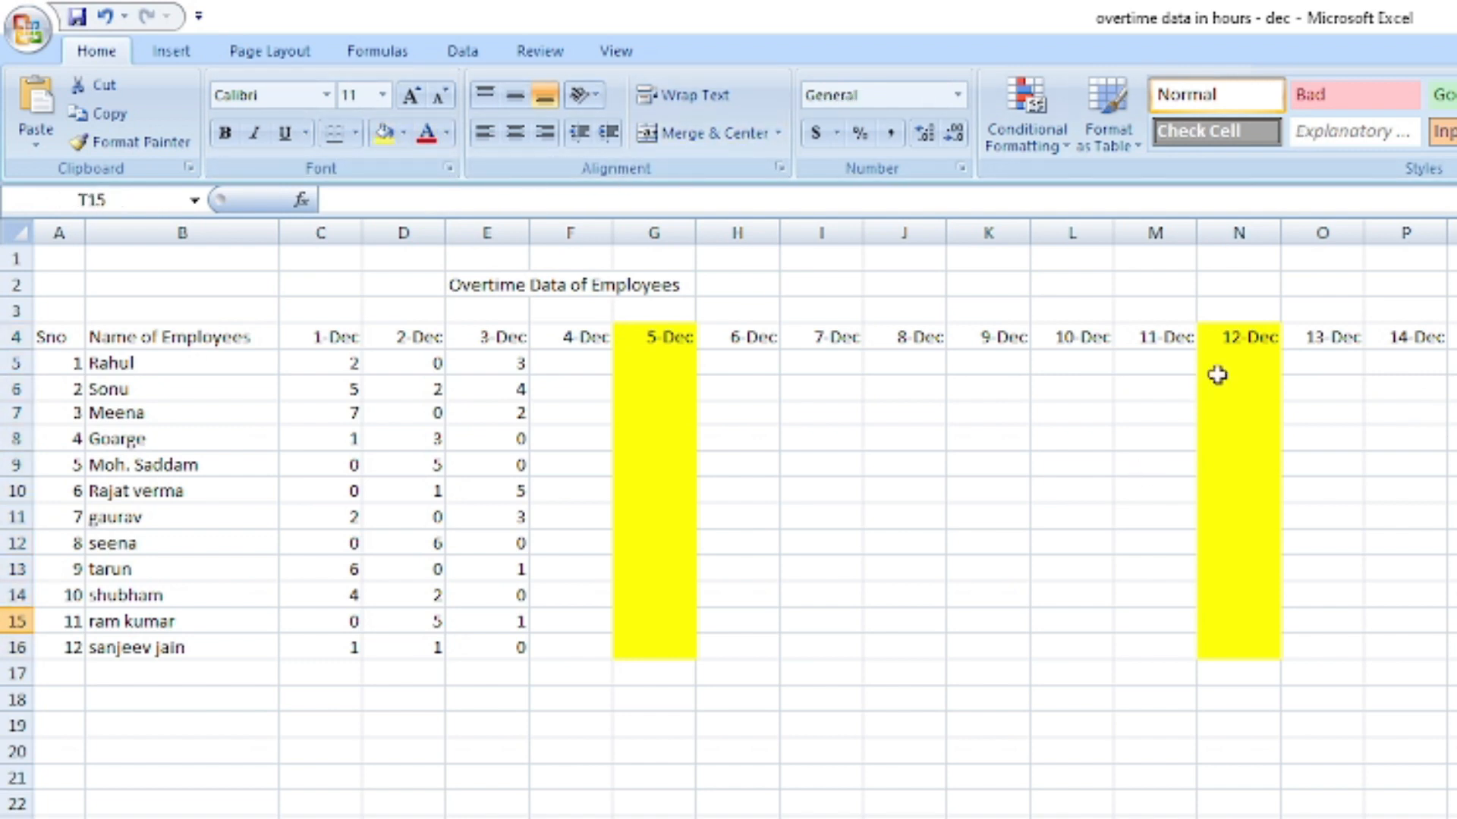
pyautogui.click(904, 411)
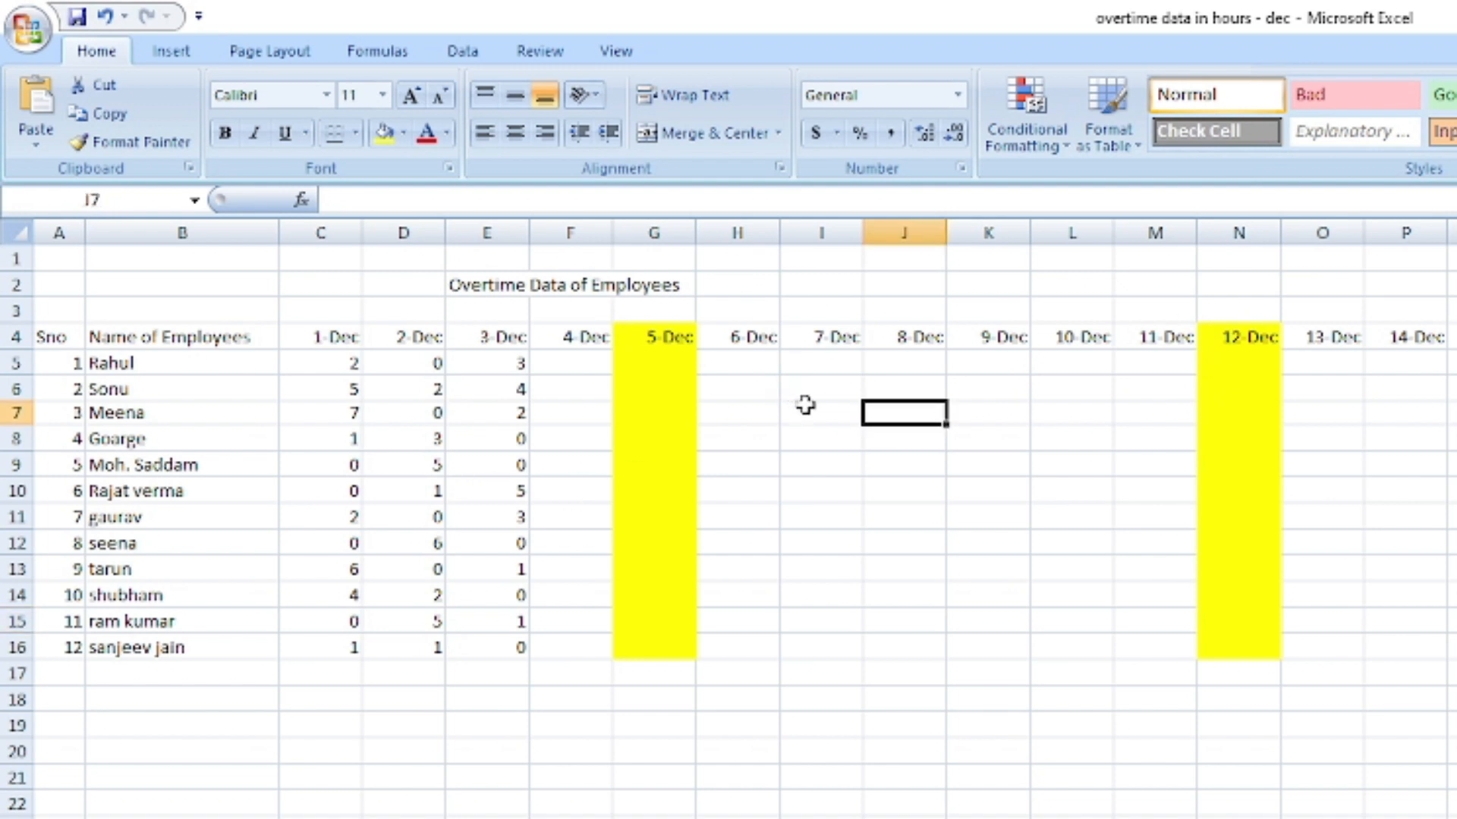
pyautogui.click(727, 370)
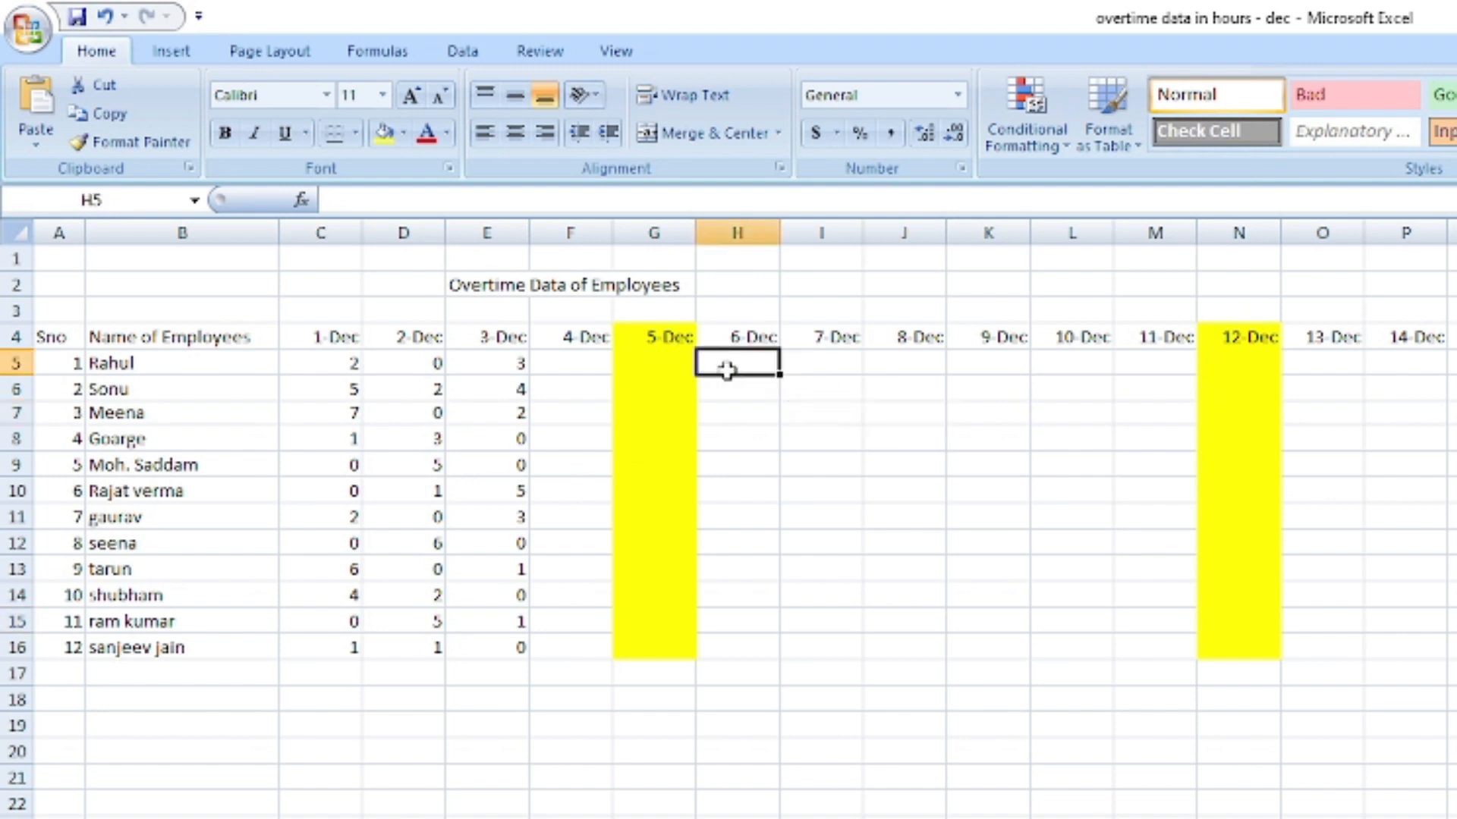
pyautogui.click(364, 337)
pyautogui.click(557, 370)
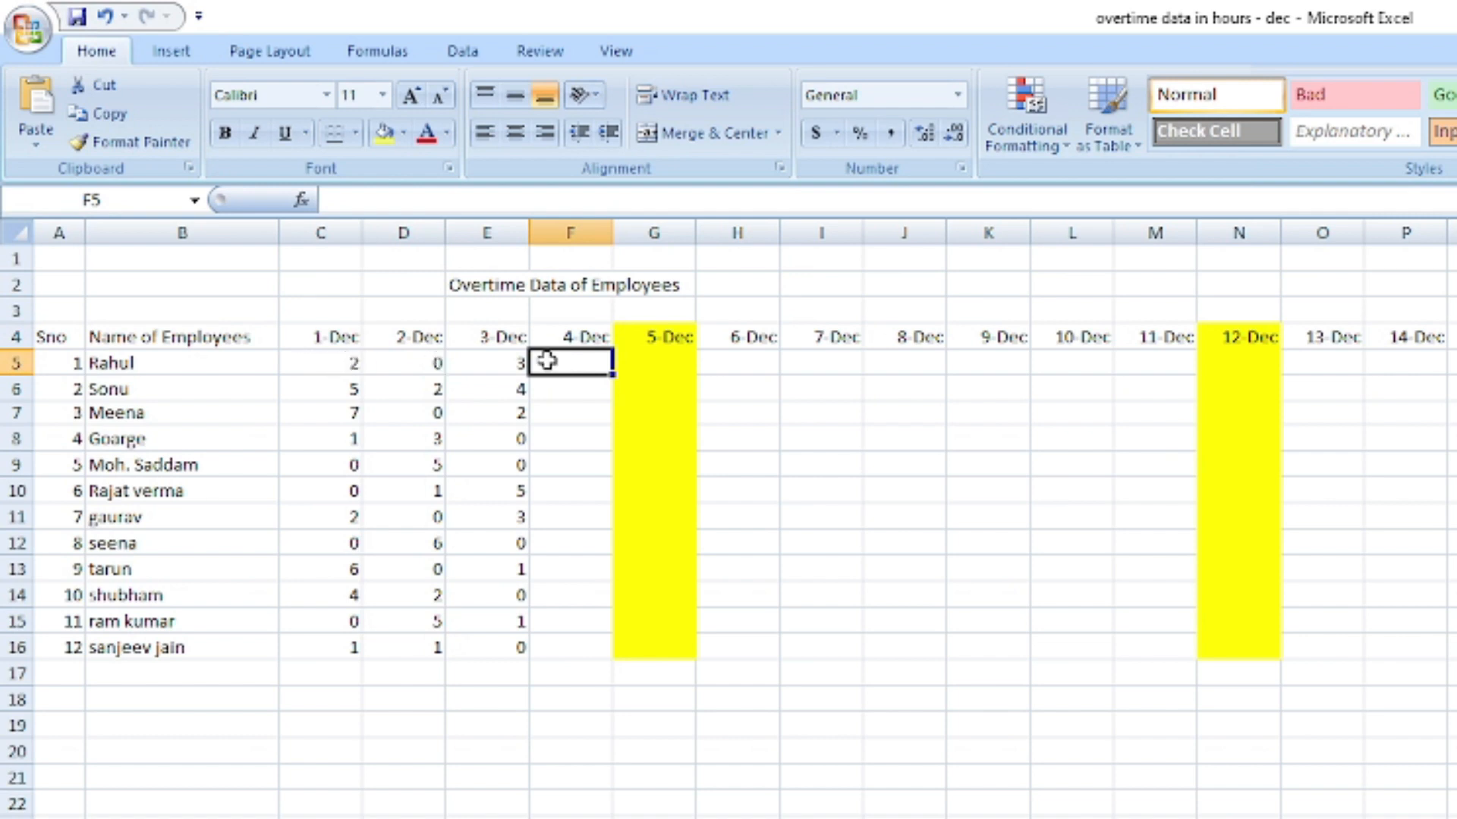
# Copy earlier overtime hours into the 4-Dec column and the 6-Dec to 9-Dec columns.
pyautogui.moveTo(397, 360); pyautogui.dragTo(440, 643)
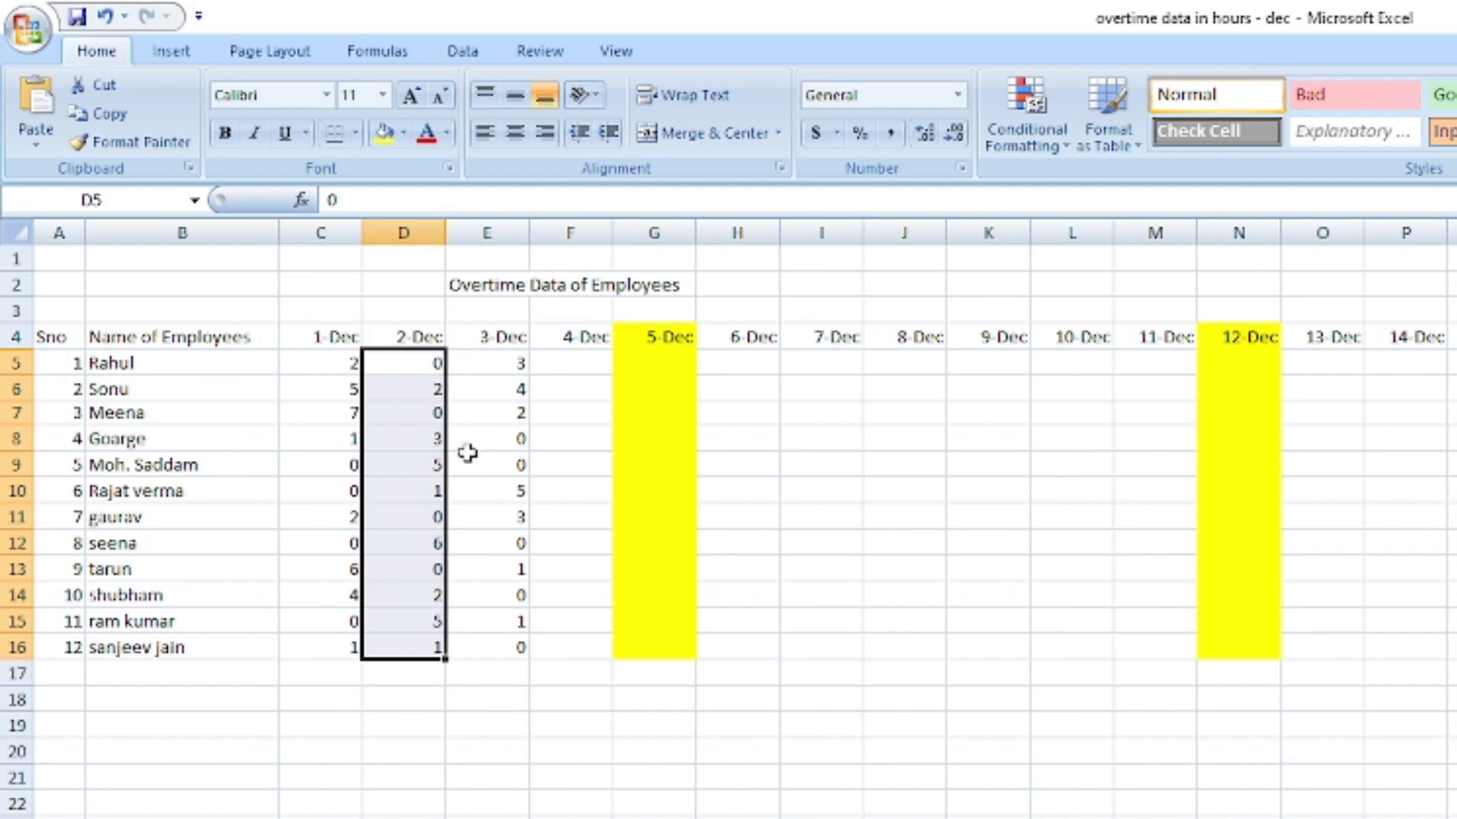
pyautogui.hotkey('ctrl', 'c')
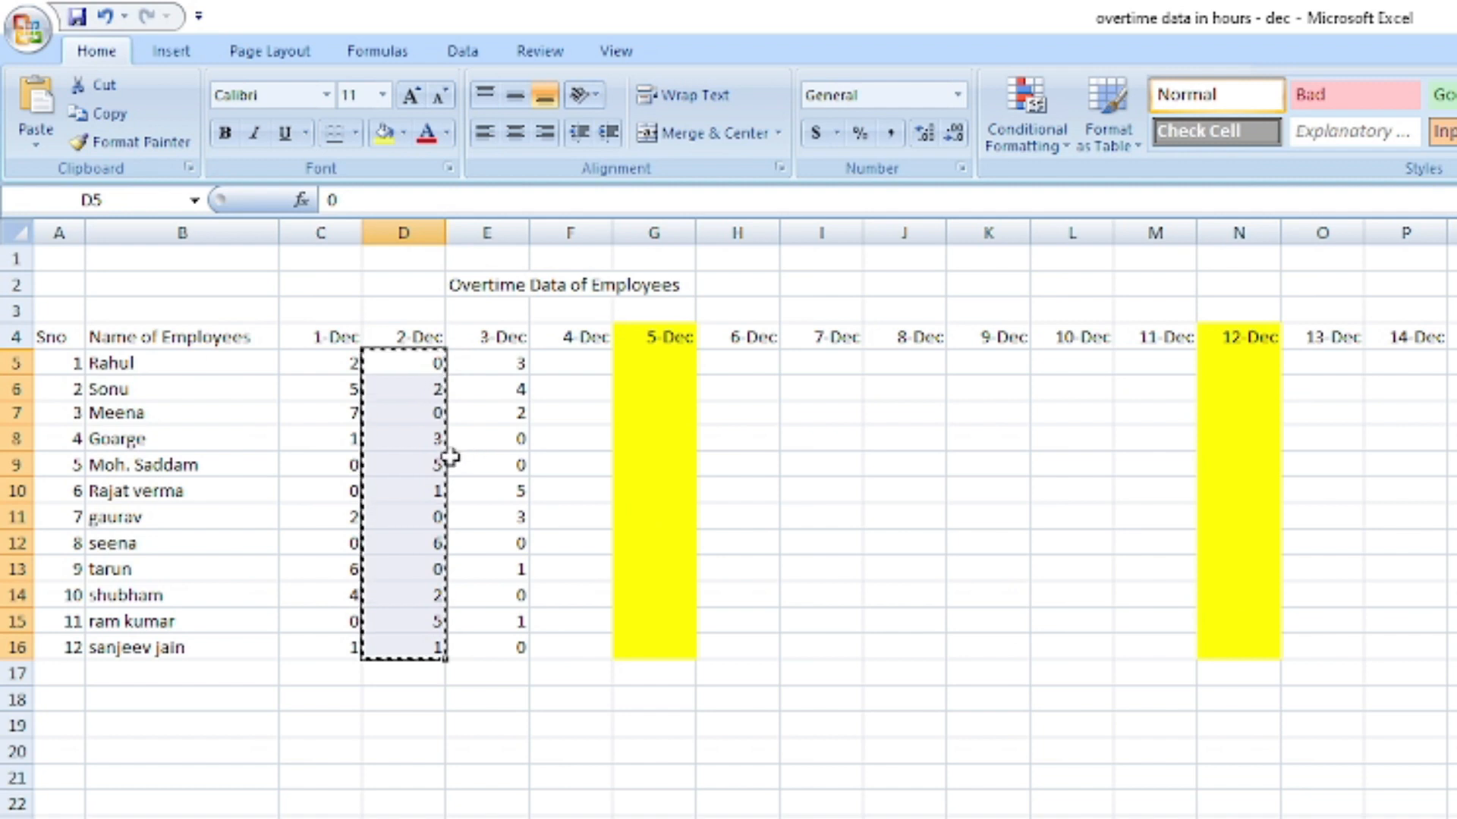
pyautogui.moveTo(559, 371); pyautogui.dragTo(569, 650)
pyautogui.hotkey('ctrl', 'v')
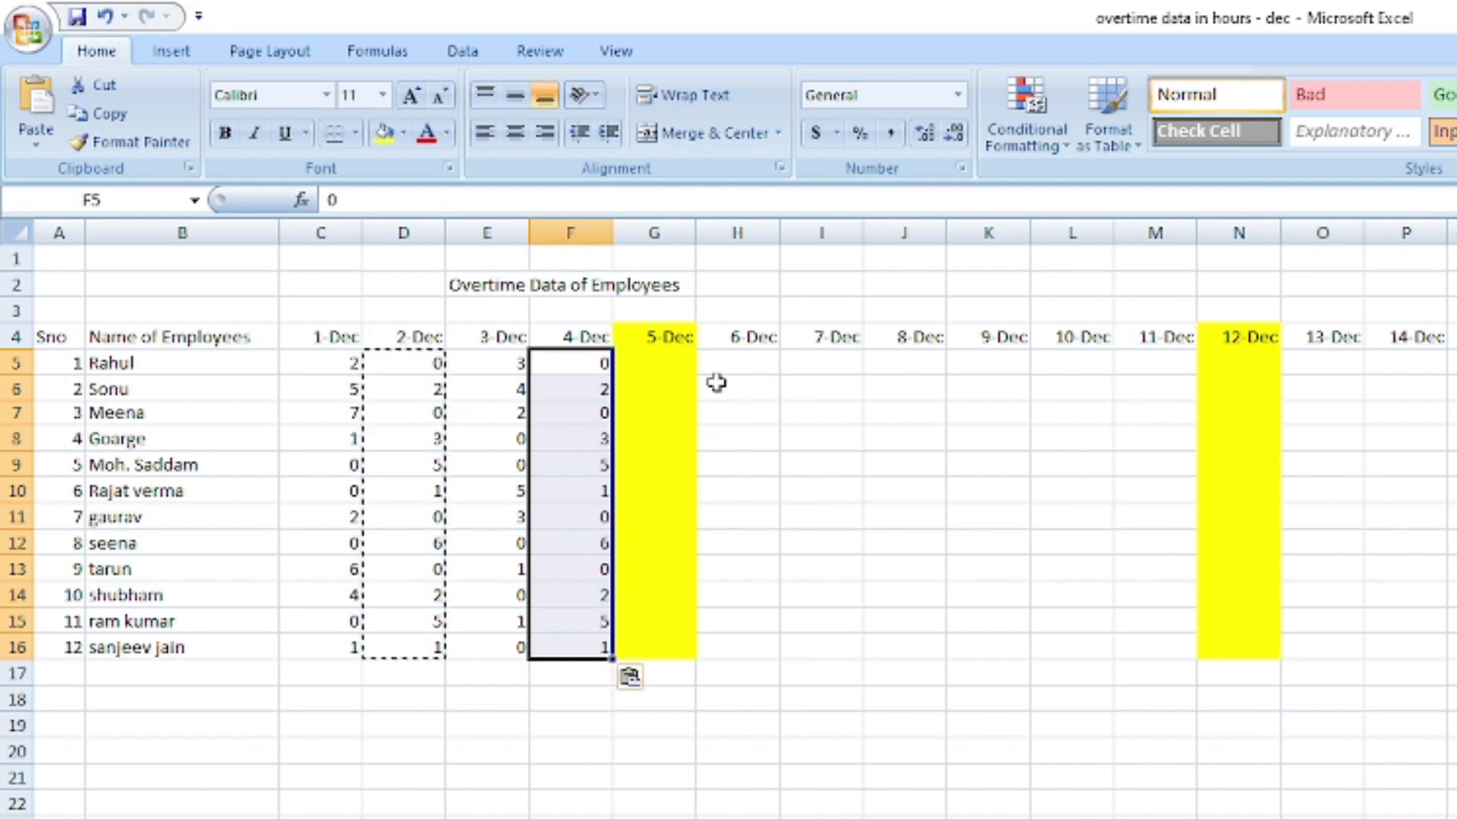
pyautogui.moveTo(353, 361); pyautogui.dragTo(573, 647)
pyautogui.hotkey('ctrl', 'c')
pyautogui.moveTo(738, 371); pyautogui.dragTo(981, 652)
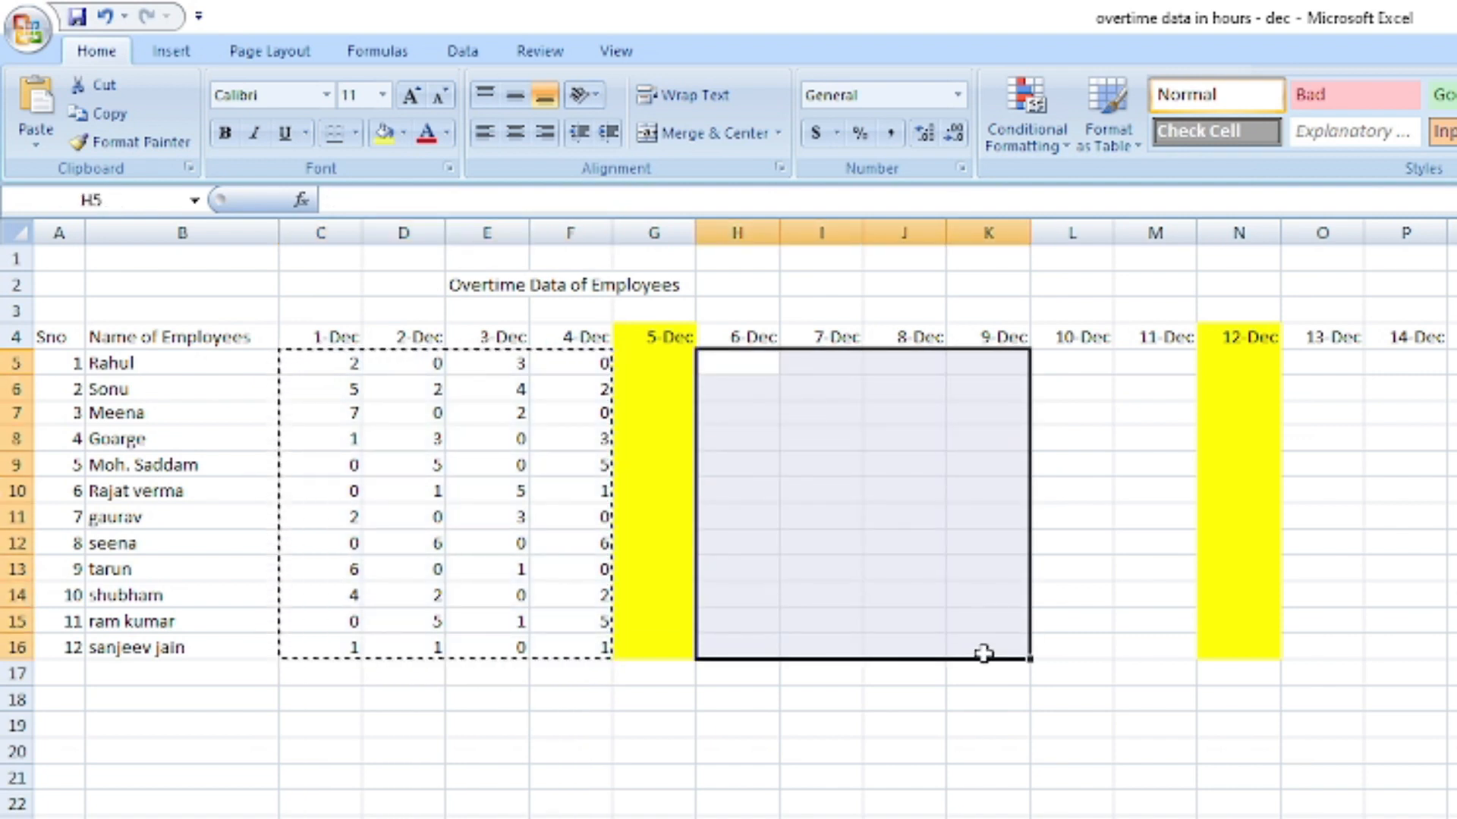
pyautogui.hotkey('ctrl', 'v')
pyautogui.click(920, 365)
# Copy the 6-Dec and 7-Dec hours into 10–11 Dec and 13–14 Dec.
pyautogui.moveTo(748, 365); pyautogui.dragTo(839, 647)
pyautogui.hotkey('ctrl', 'c')
pyautogui.moveTo(1060, 360); pyautogui.dragTo(1154, 645)
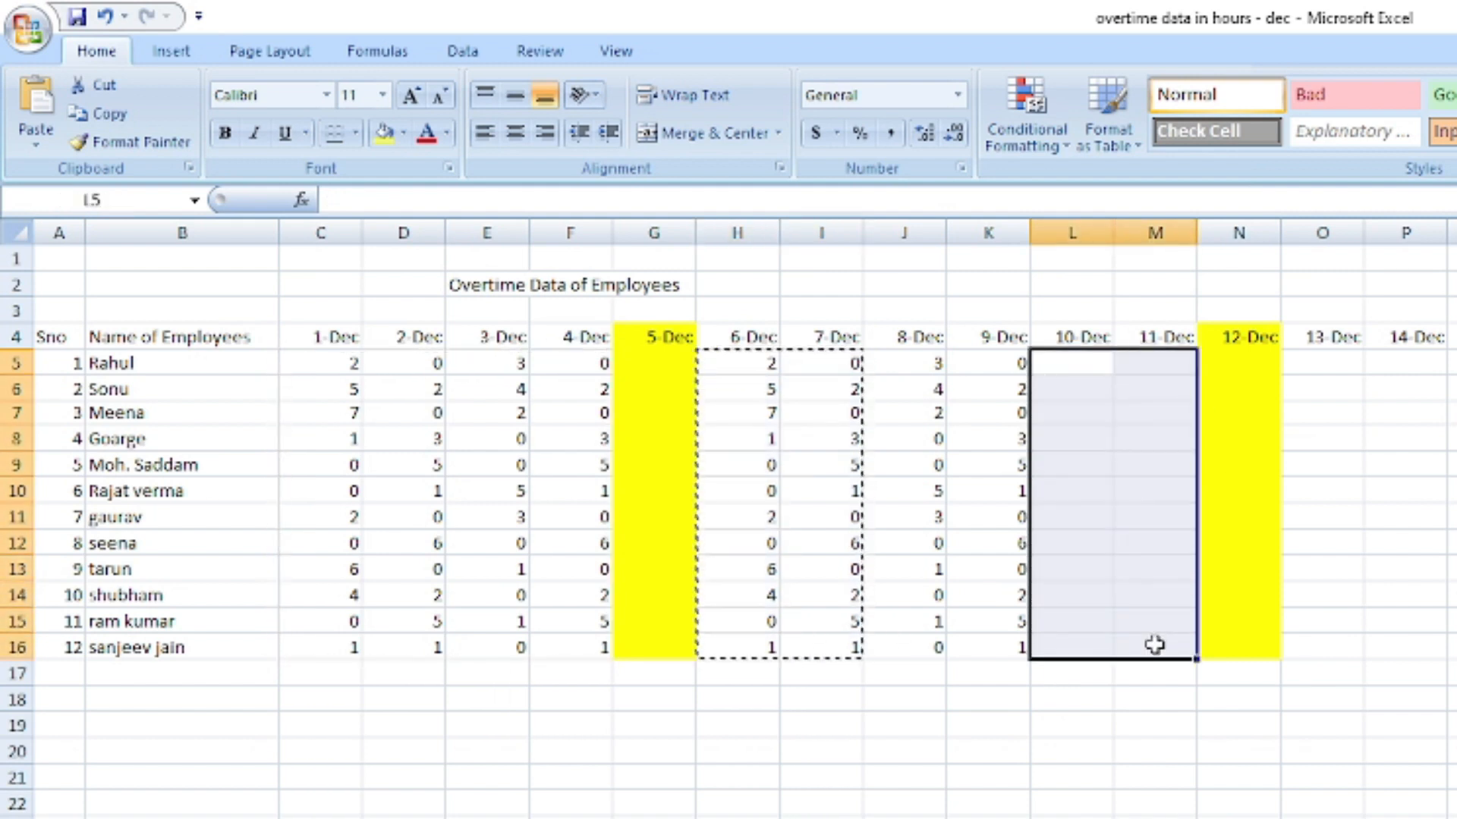
pyautogui.hotkey('ctrl', 'v')
pyautogui.moveTo(1311, 368); pyautogui.dragTo(1405, 636)
pyautogui.hotkey('ctrl', 'v')
pyautogui.moveTo(907, 362); pyautogui.dragTo(1145, 641)
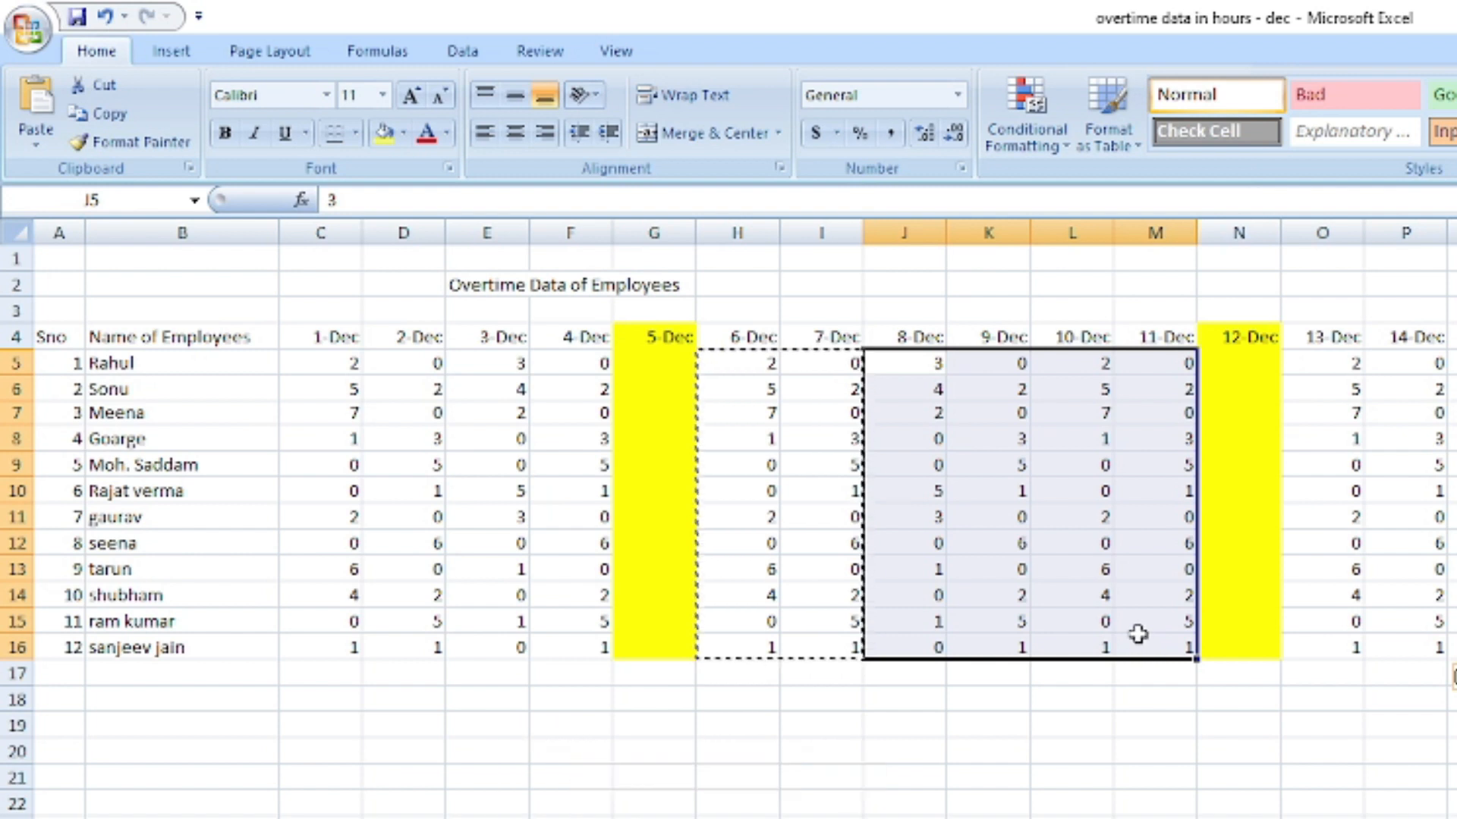
pyautogui.moveTo(819, 363); pyautogui.dragTo(991, 648)
pyautogui.hotkey('ctrl', 'c')
pyautogui.moveTo(1452, 362); pyautogui.dragTo(1452, 647)
pyautogui.hotkey('ctrl', 'c')
# Paste copied hours into the remaining weekday columns from 15-Dec through 21-Dec, skipping Sundays.
pyautogui.moveTo(767, 362); pyautogui.dragTo(990, 636)
pyautogui.hotkey('ctrl', 'c')
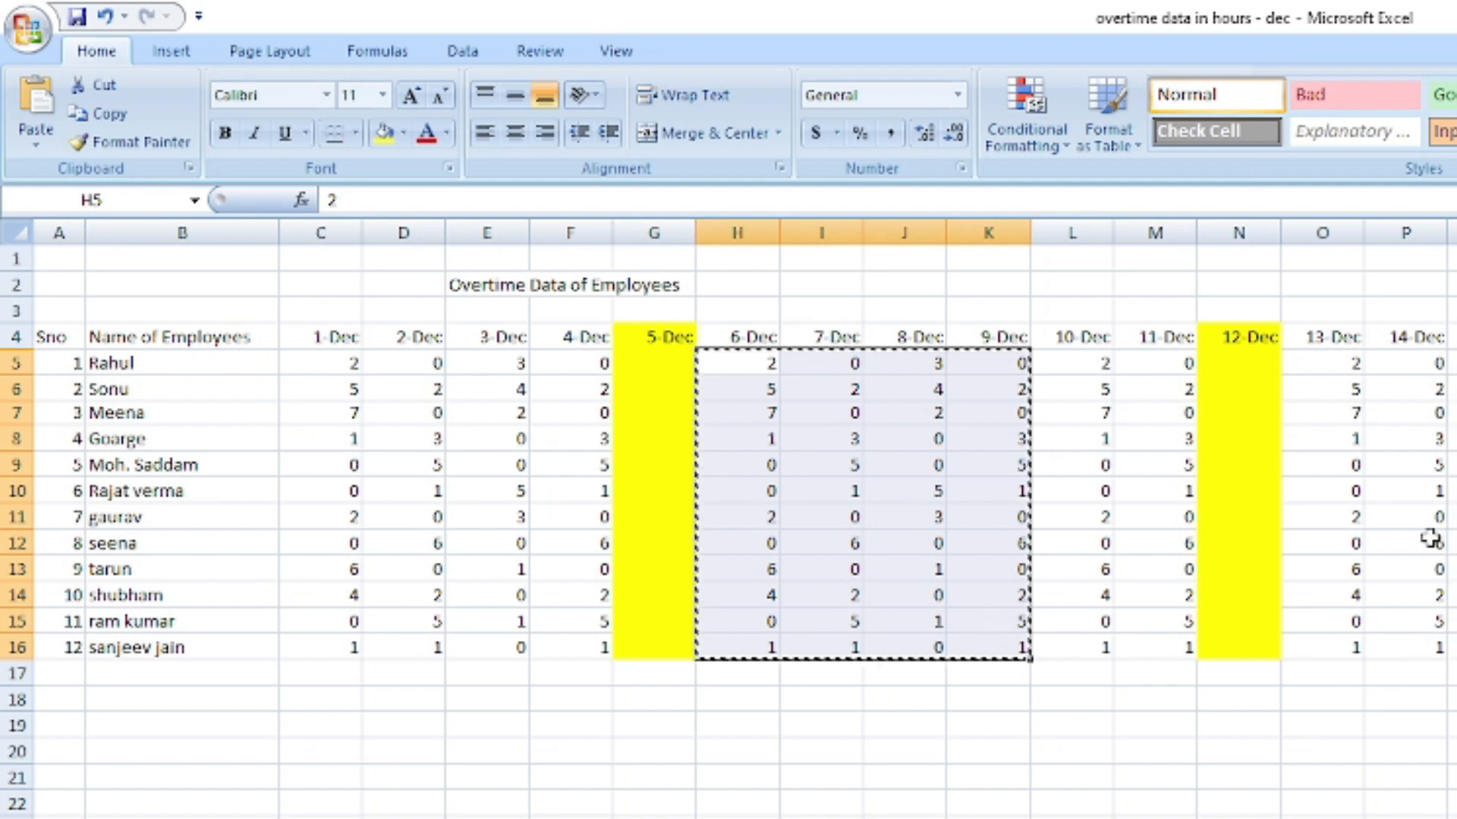
pyautogui.moveTo(1452, 362); pyautogui.dragTo(1452, 648)
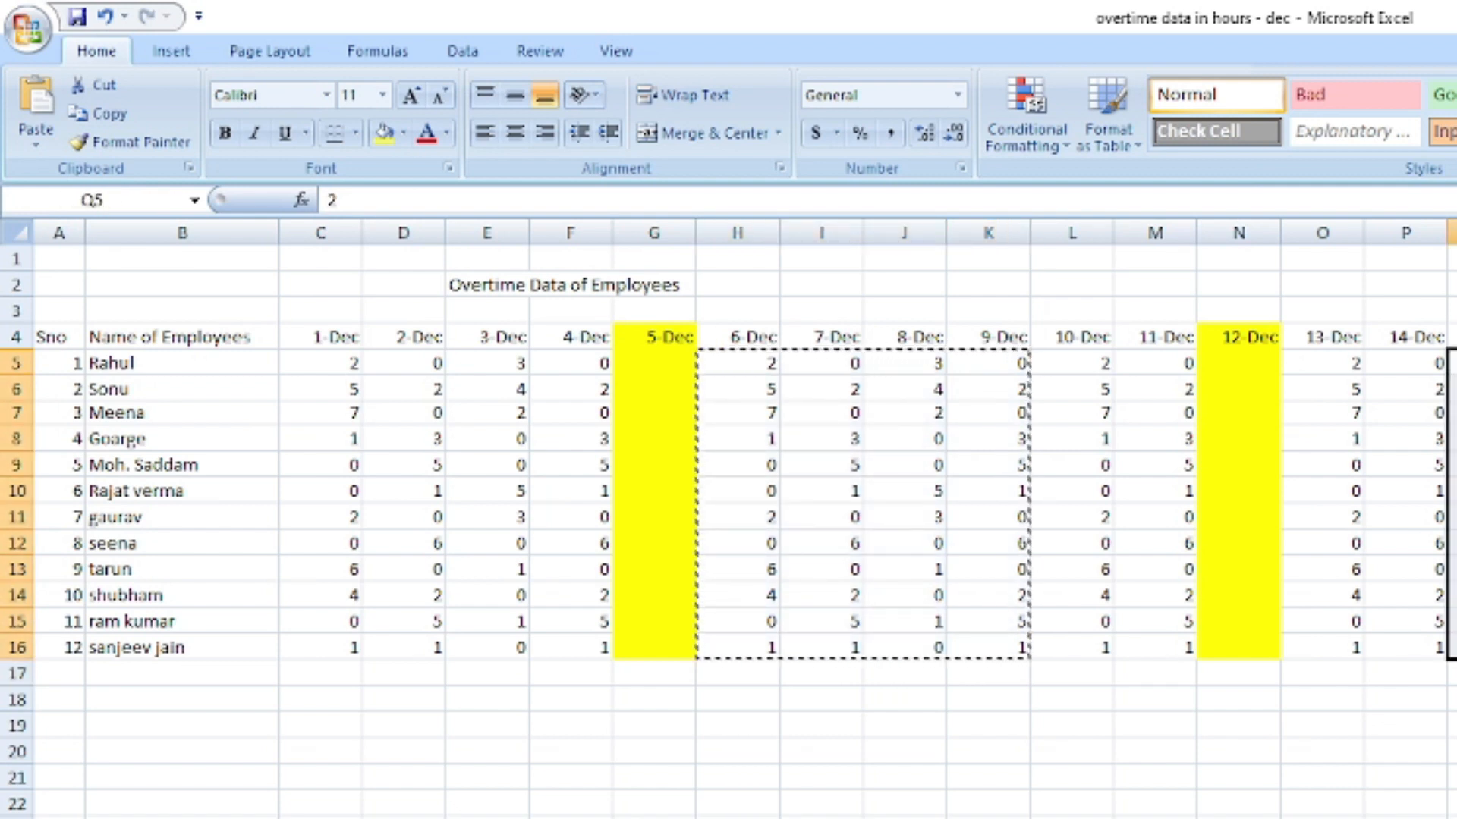
pyautogui.hotkey('ctrl', 'v')
pyautogui.moveTo(1452, 363); pyautogui.dragTo(1452, 647)
pyautogui.moveTo(920, 361); pyautogui.dragTo(1299, 644)
pyautogui.hotkey('ctrl', 'c')
pyautogui.click(1452, 363)
pyautogui.moveTo(1452, 362); pyautogui.dragTo(1452, 647)
pyautogui.hotkey('ctrl', 'v')
pyautogui.moveTo(1452, 363); pyautogui.dragTo(1453, 648)
pyautogui.hotkey('ctrl', 'v')
pyautogui.click(1452, 390)
pyautogui.click(1452, 337)
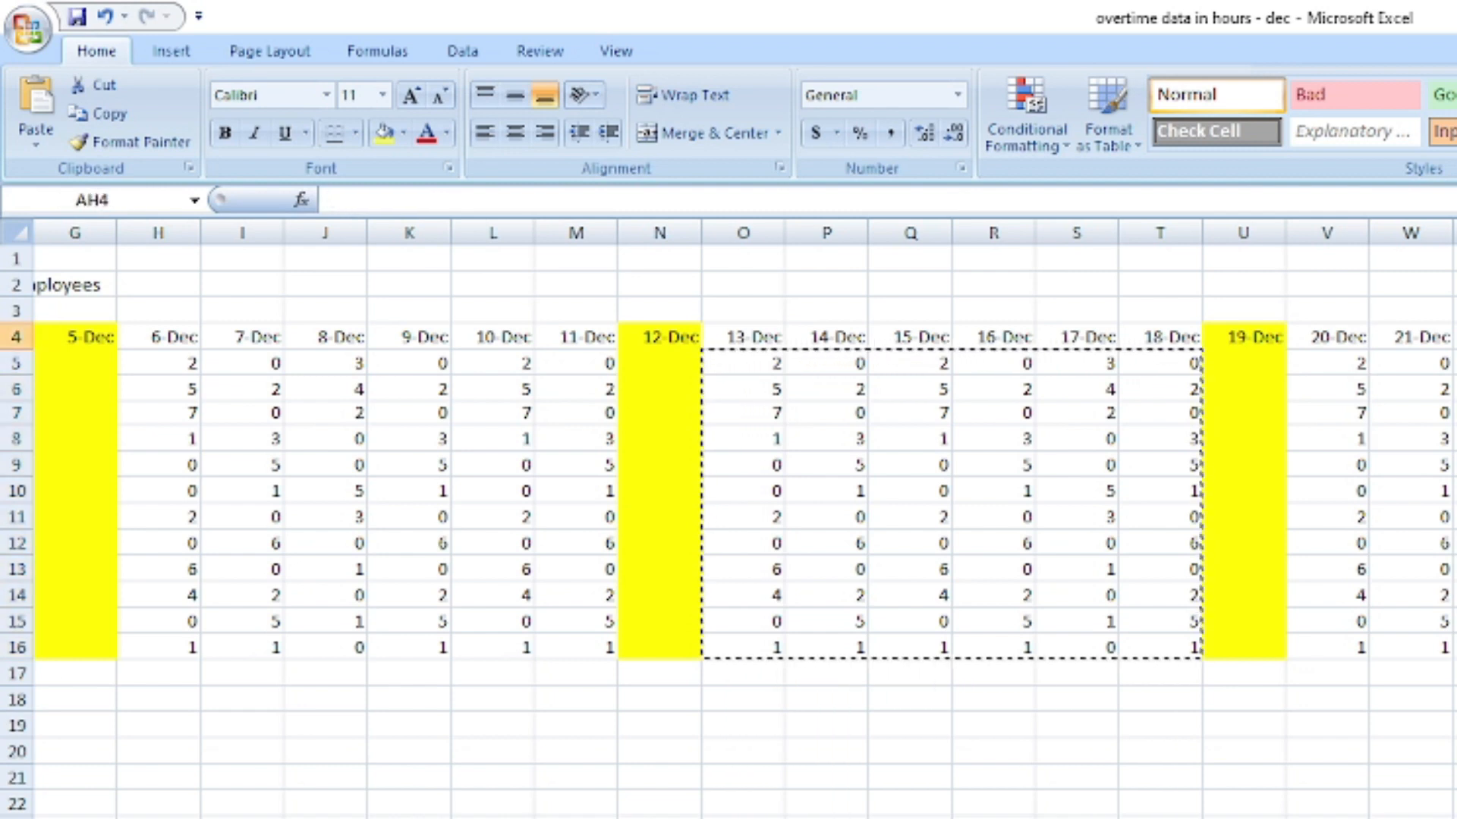
pyautogui.moveTo(1452, 337); pyautogui.dragTo(1452, 647)
pyautogui.press('Escape')
pyautogui.click(1452, 673)
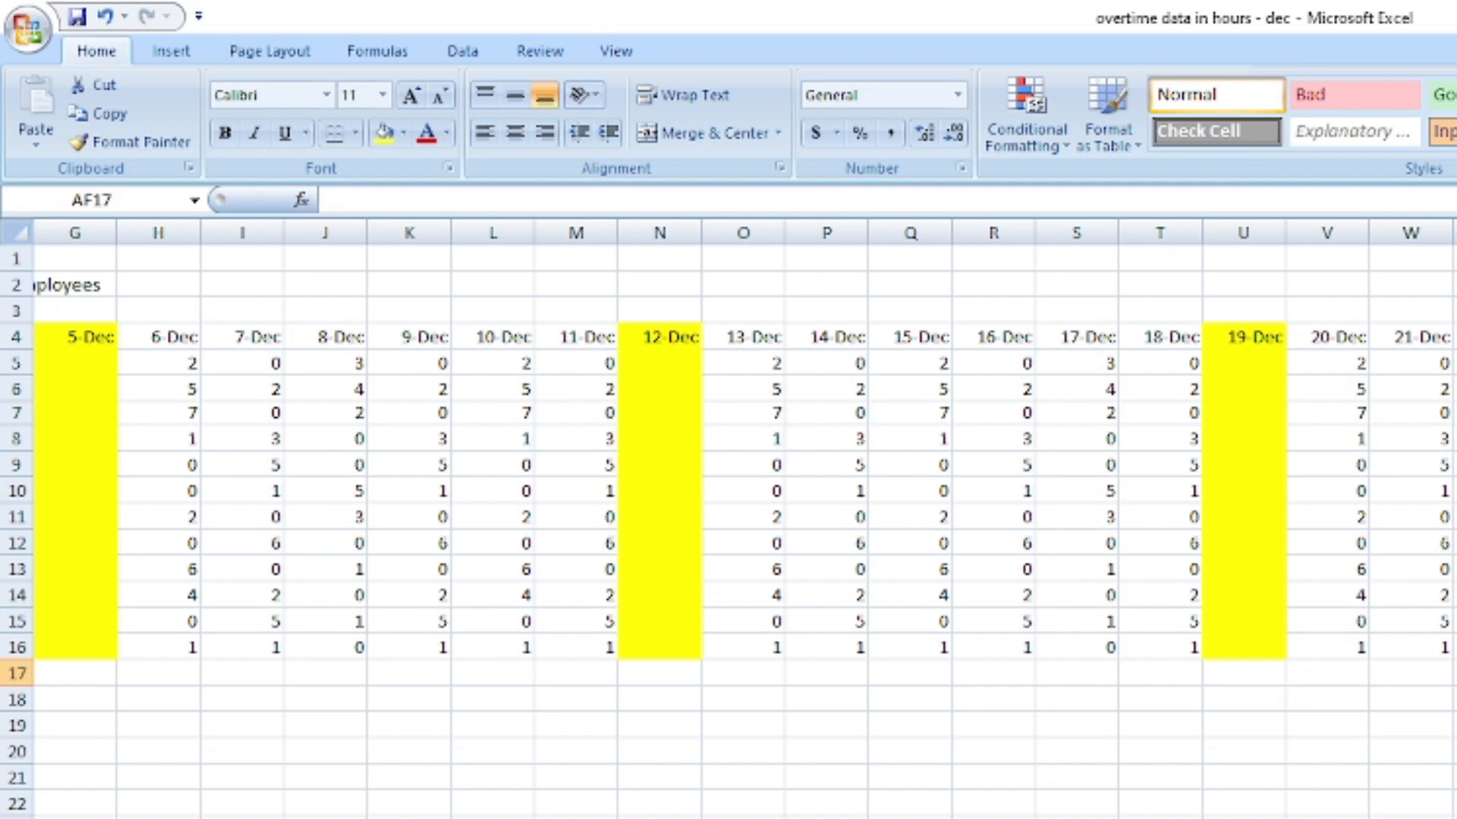
pyautogui.hscroll(-6, 743, 531)
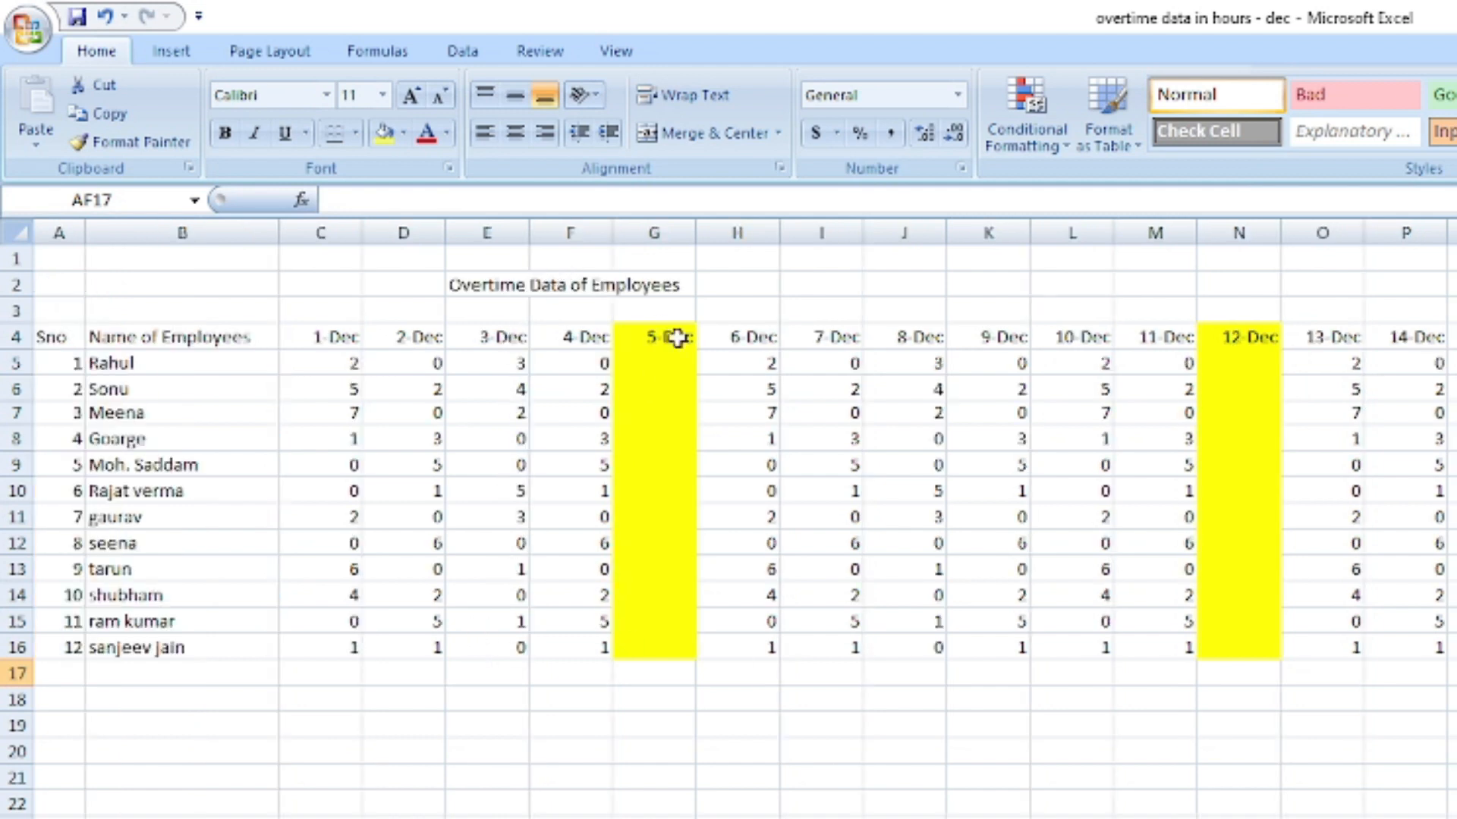
# Select the date columns from C rightward, then narrow column C.
pyautogui.click(307, 231)
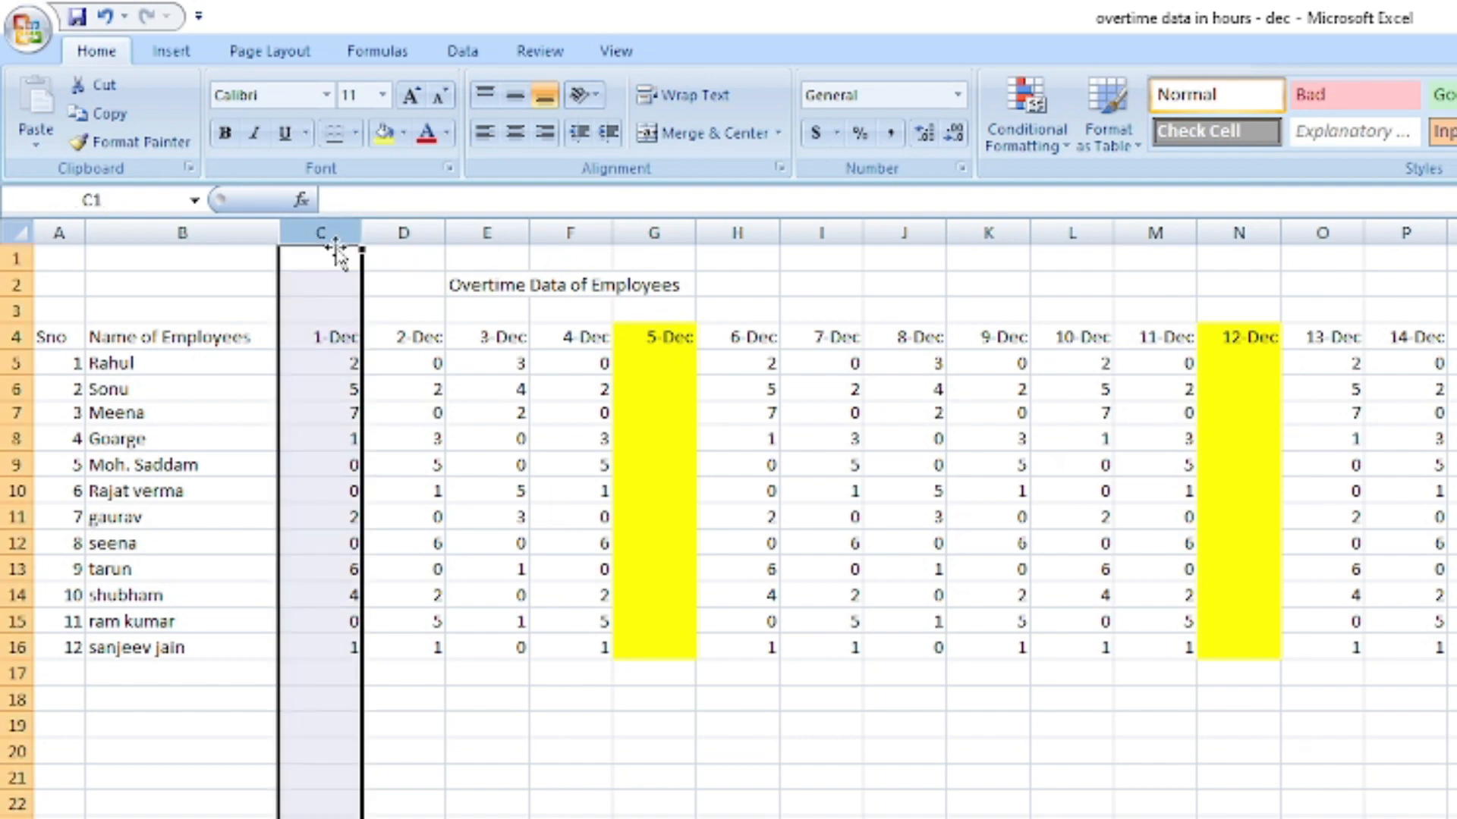
pyautogui.moveTo(345, 232); pyautogui.dragTo(1453, 231)
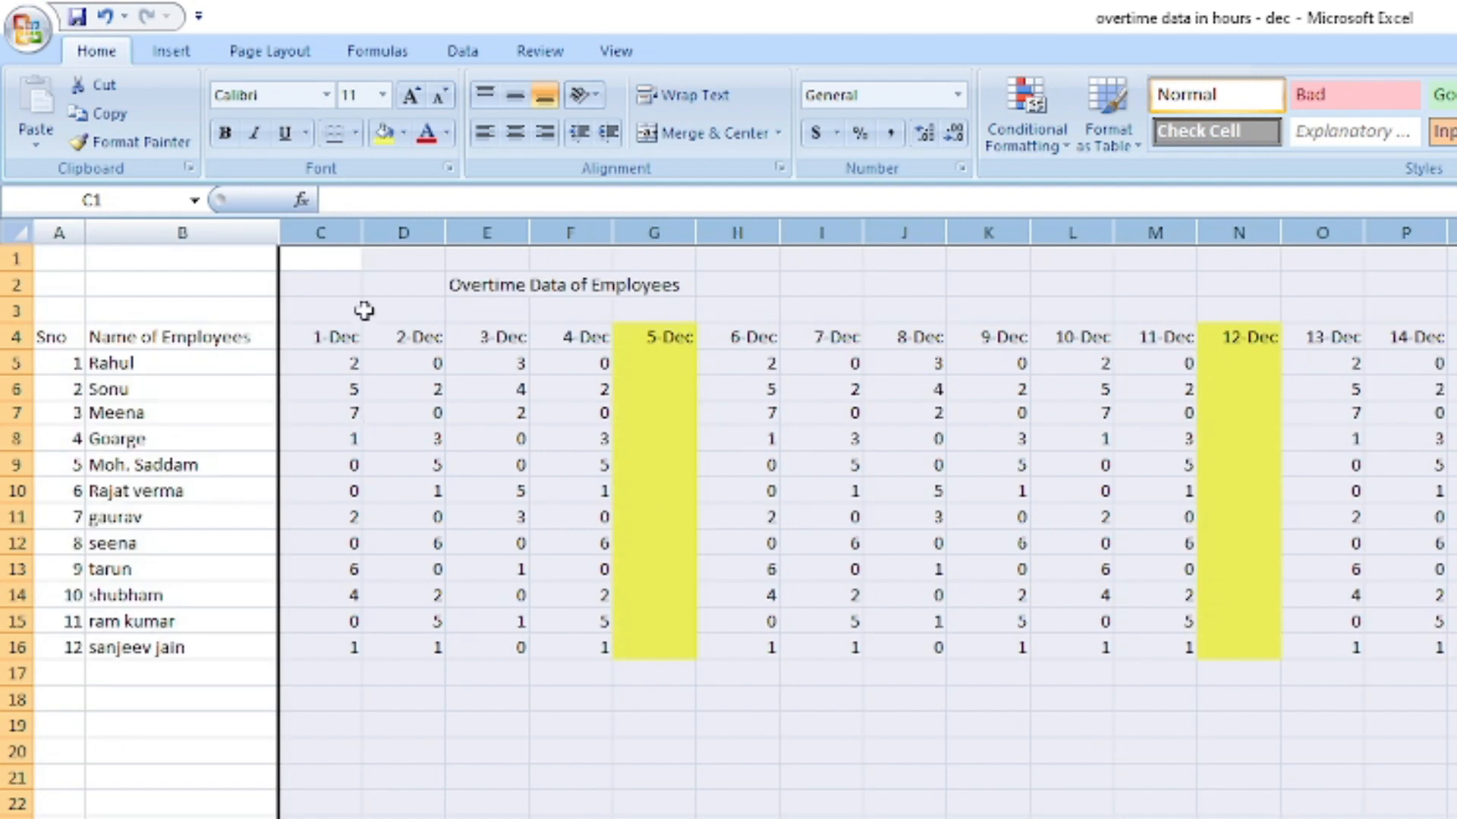
pyautogui.click(330, 333)
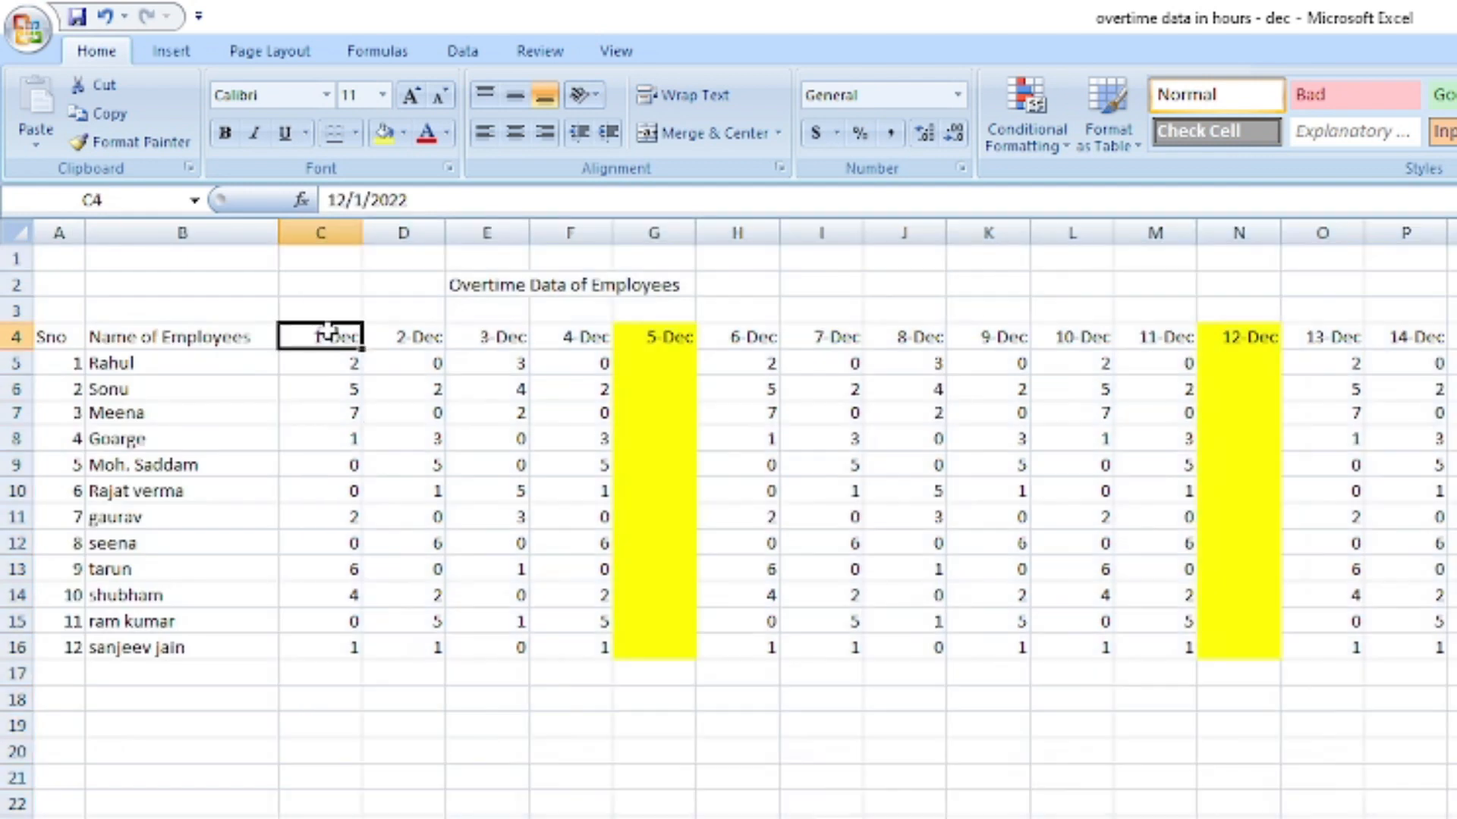
pyautogui.click(323, 232)
pyautogui.moveTo(358, 231); pyautogui.dragTo(311, 231)
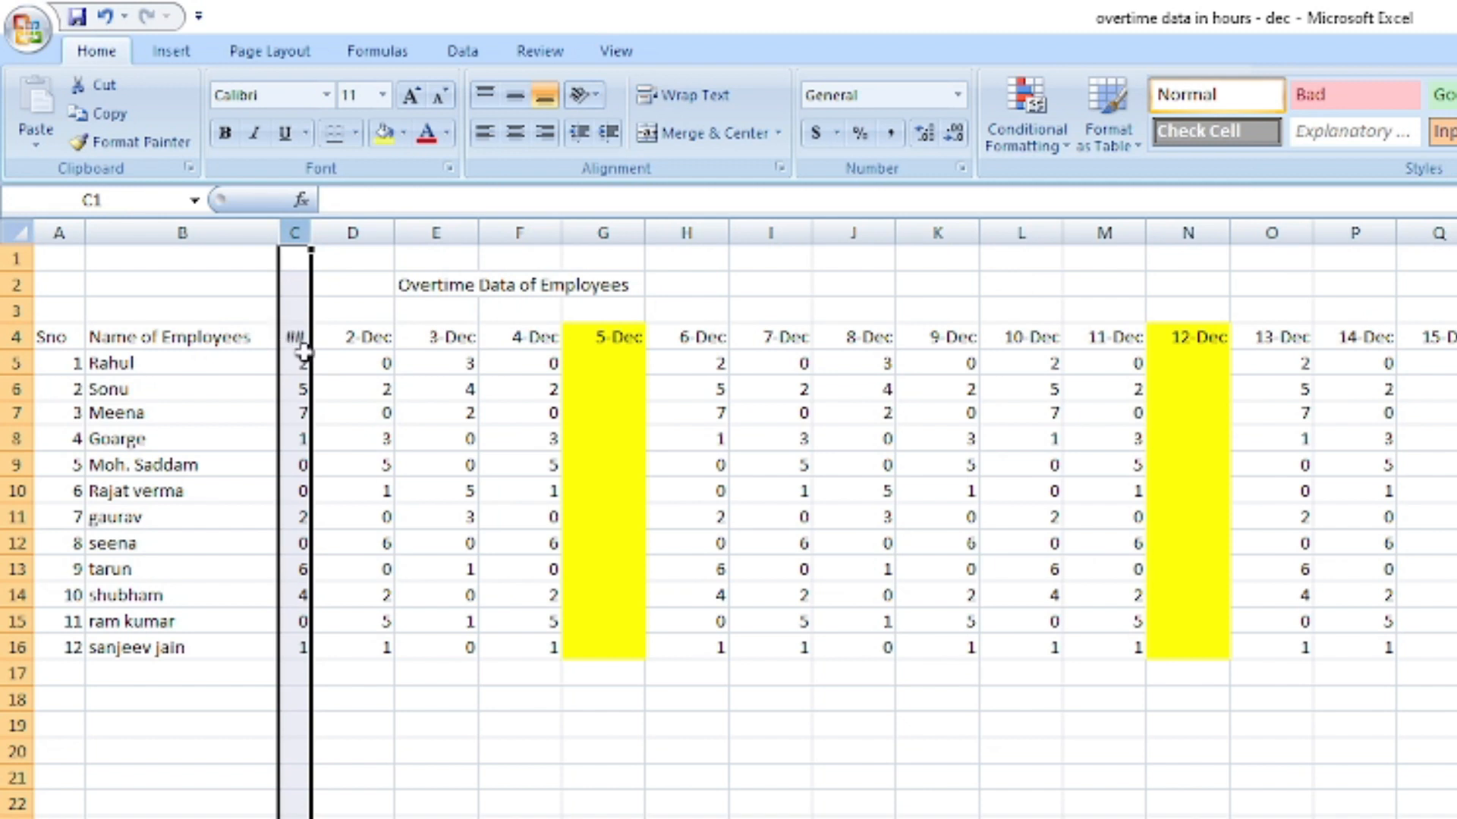
# Widen column C until 1-Dec shows in full, then select the row 4 date headers.
pyautogui.click(316, 381)
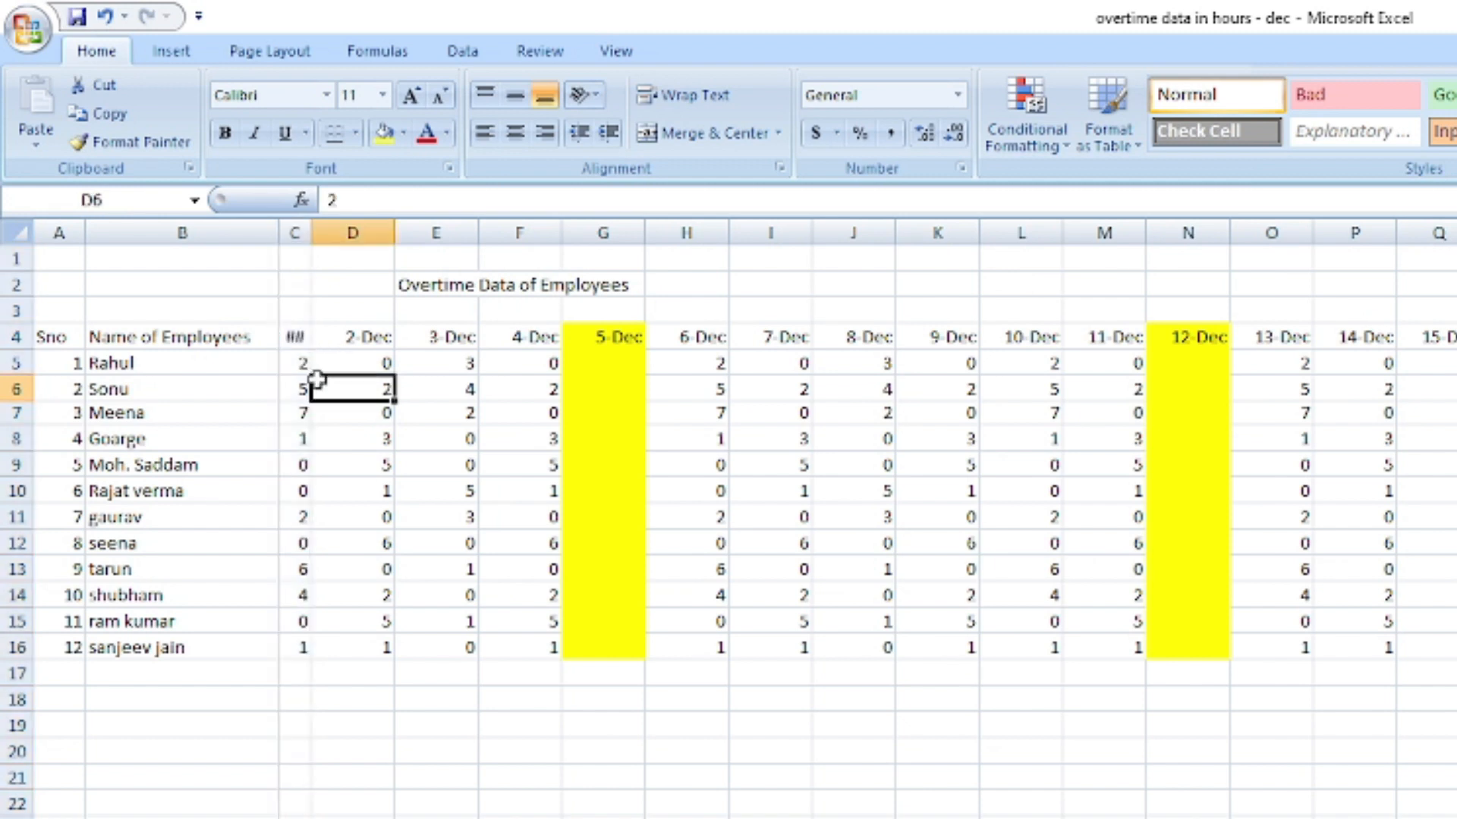
pyautogui.click(298, 336)
pyautogui.click(299, 233)
pyautogui.moveTo(311, 233); pyautogui.dragTo(343, 232)
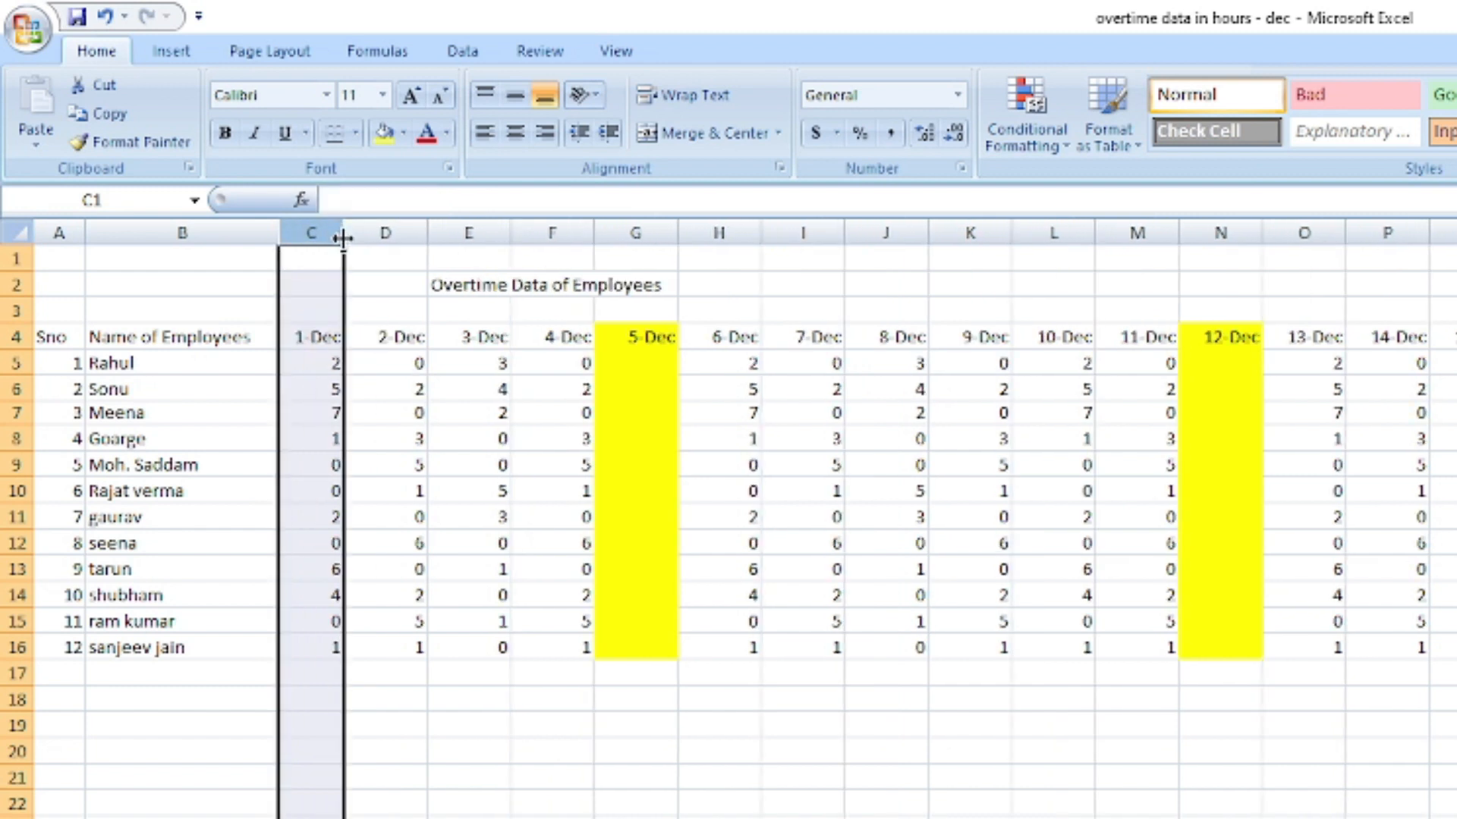
pyautogui.click(362, 347)
pyautogui.moveTo(312, 338); pyautogui.dragTo(1453, 342)
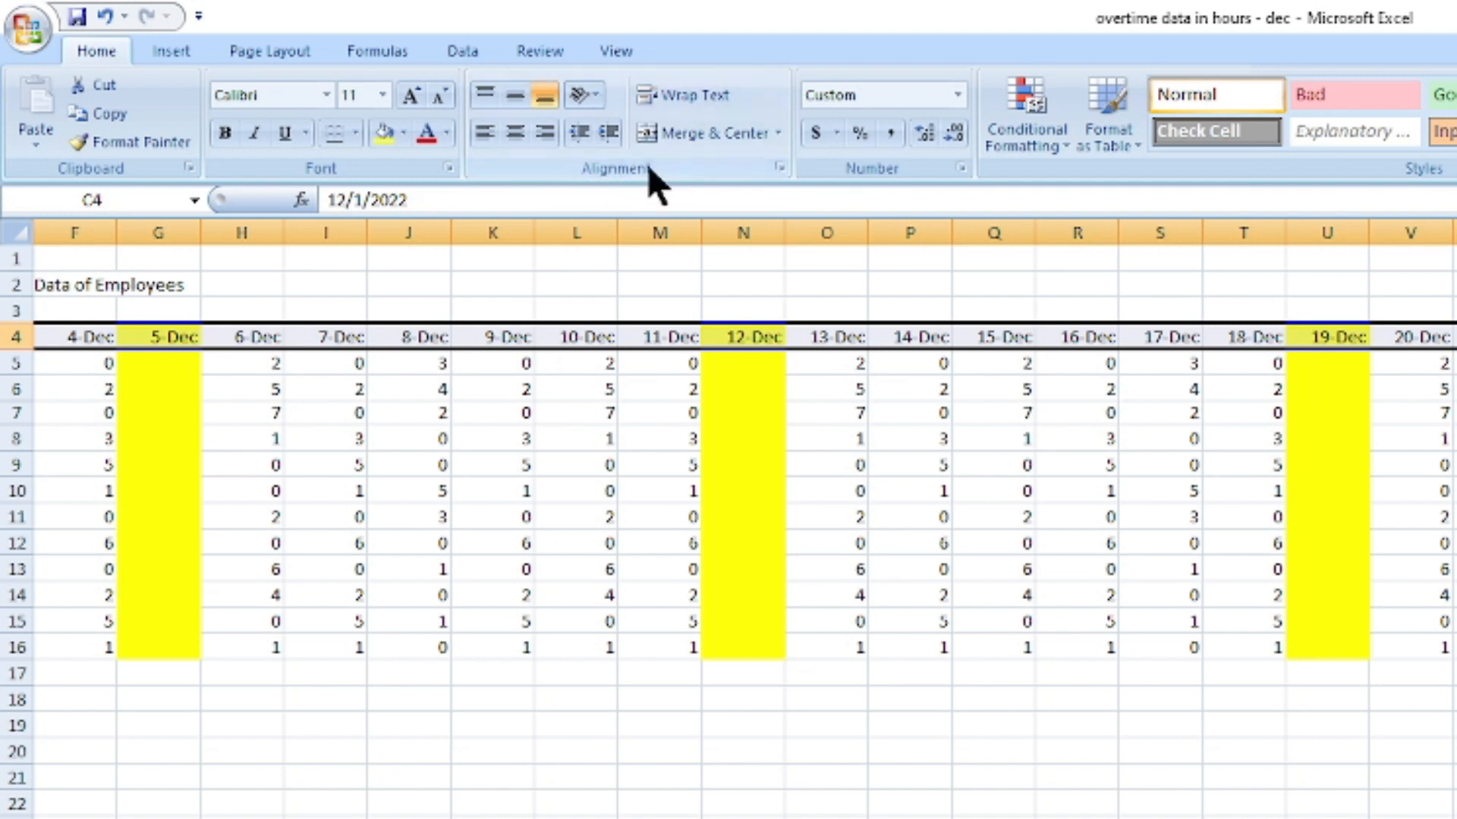
# Try angled and stacked orientations on the date headers, settling on Rotate Text Up.
pyautogui.click(595, 93)
pyautogui.click(596, 120)
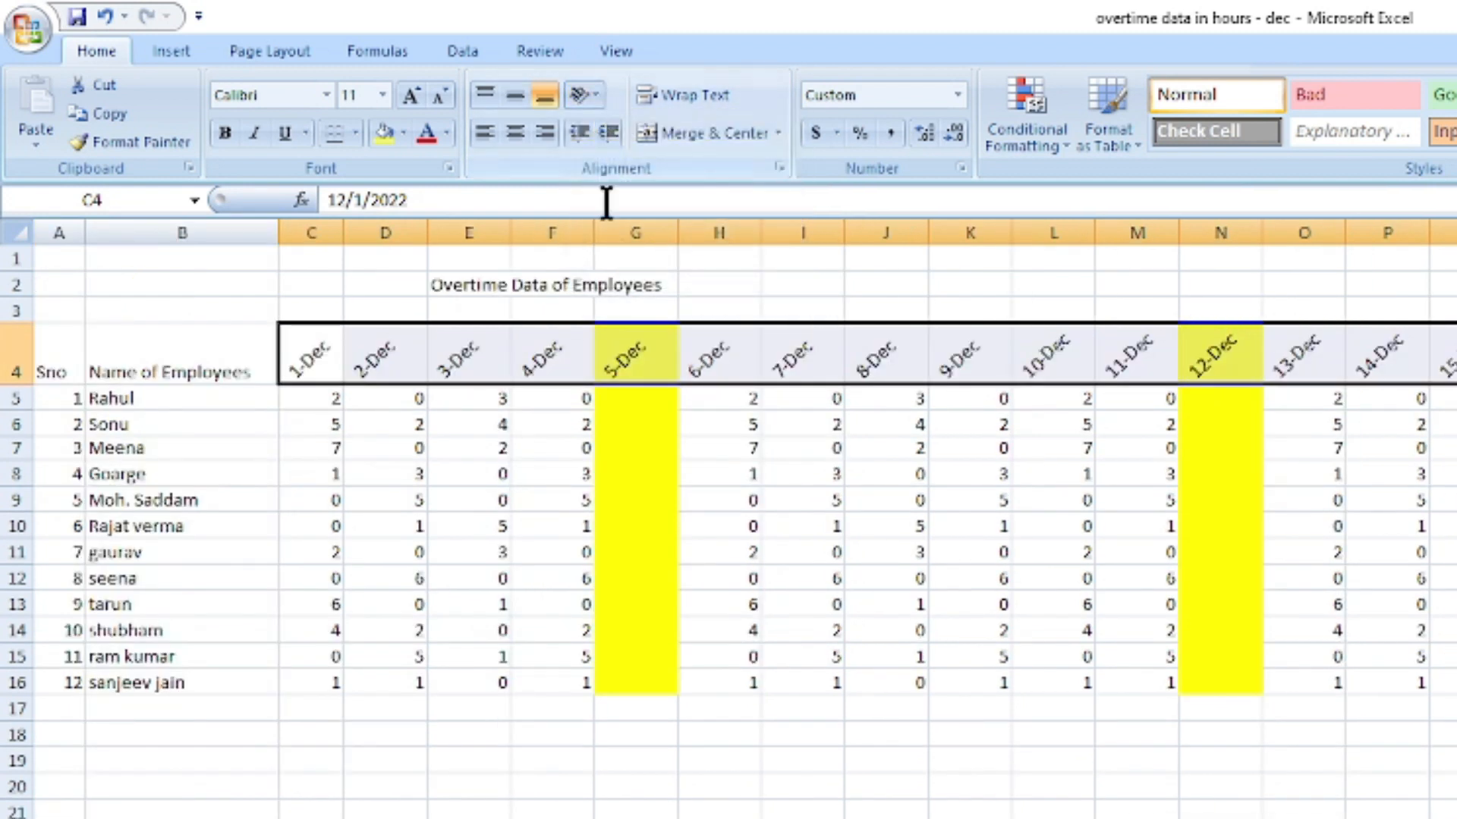
pyautogui.click(595, 94)
pyautogui.click(595, 184)
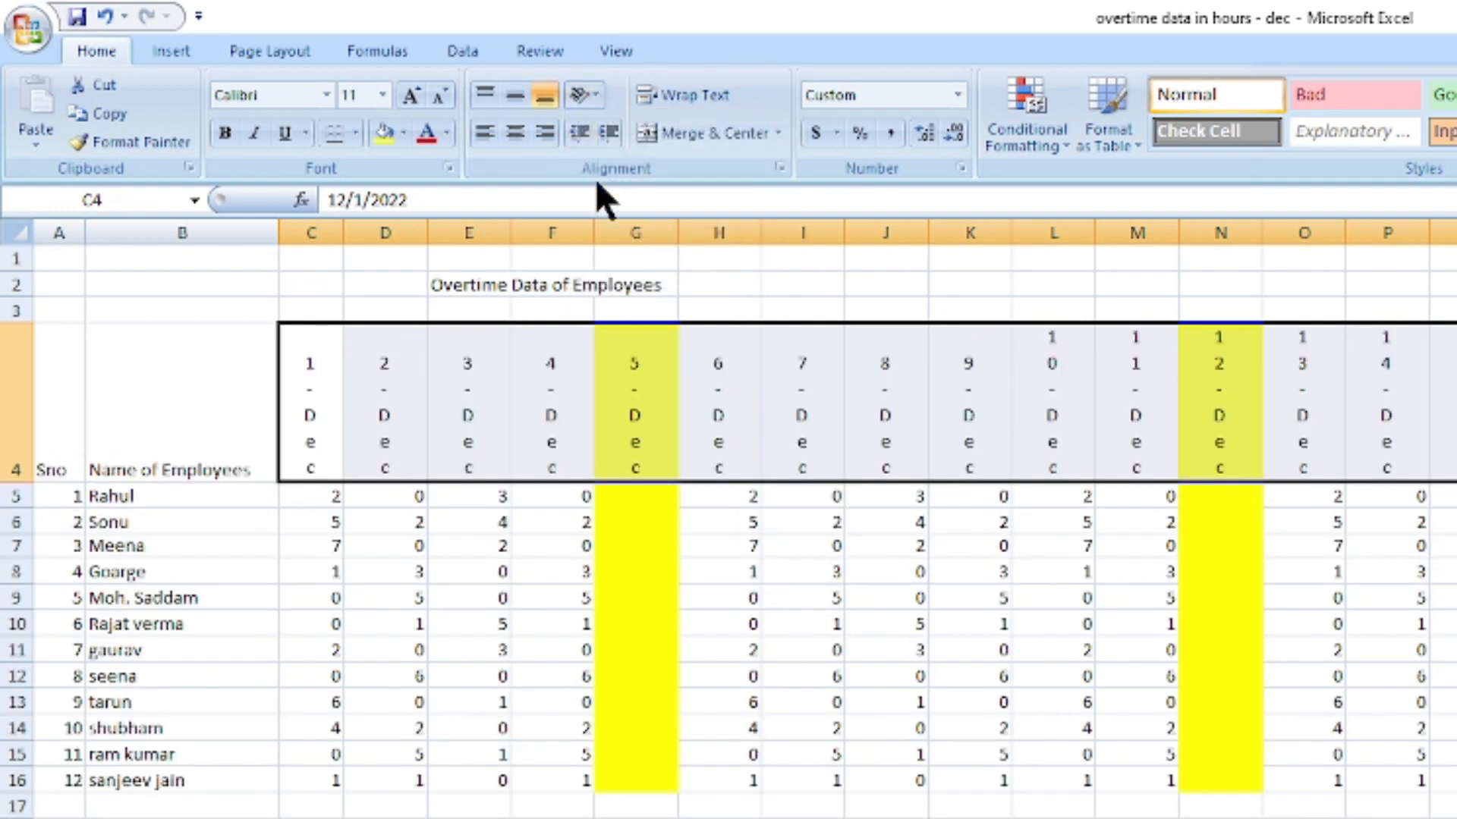
pyautogui.click(596, 95)
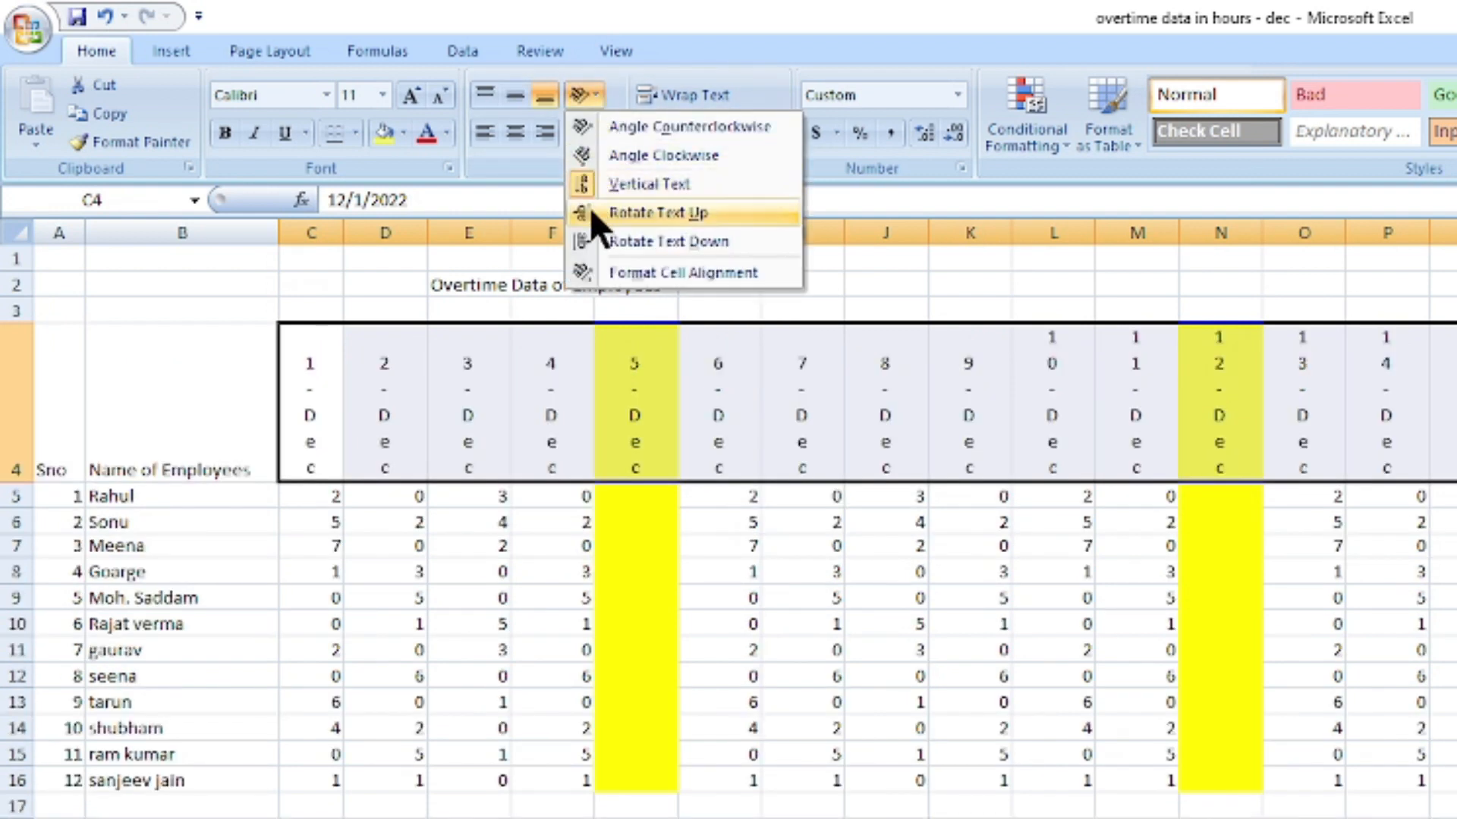
pyautogui.click(589, 211)
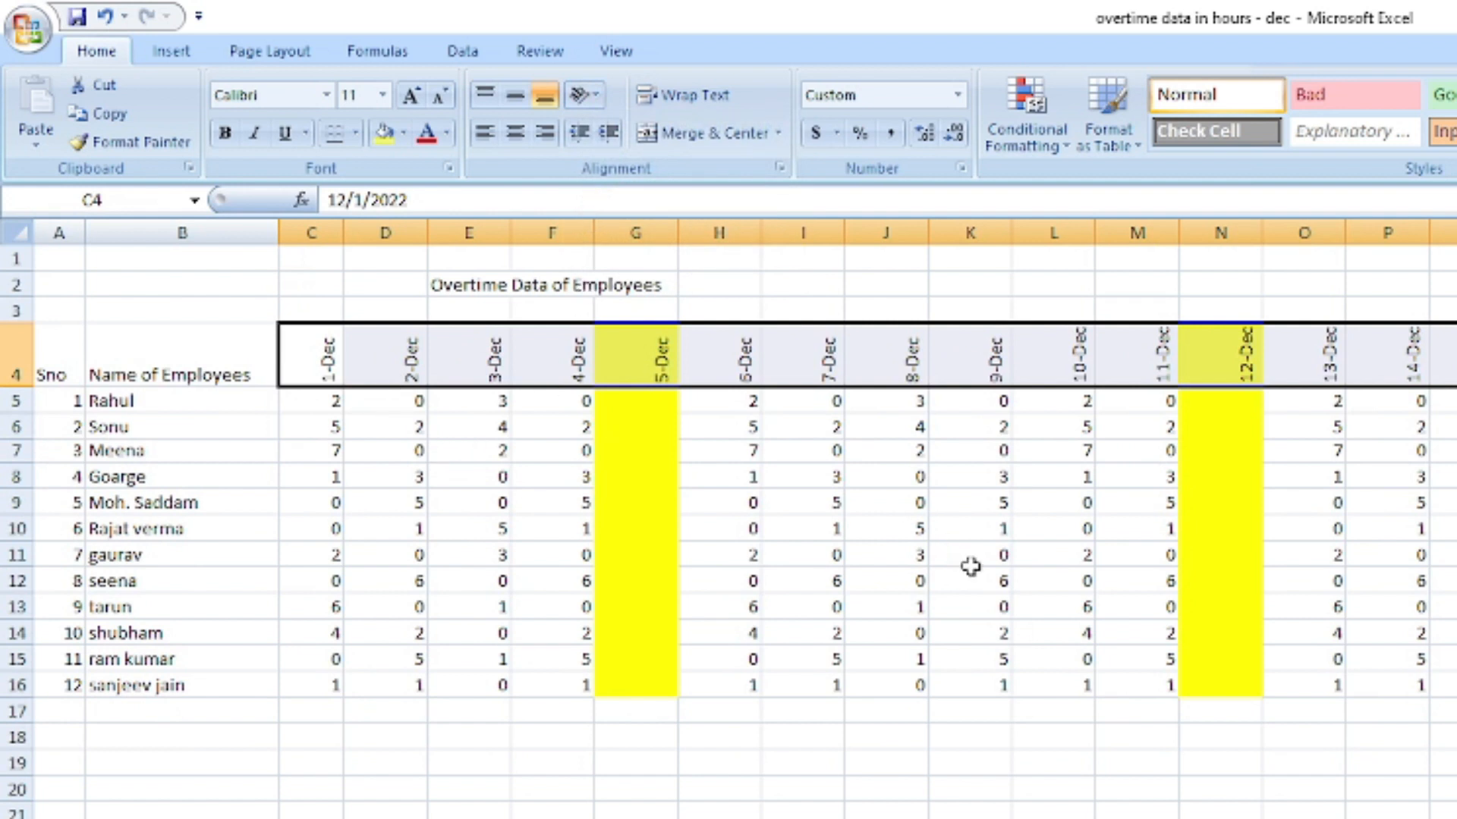
# Deselect the headers and inspect the rotated 2-Dec and 1-Dec header cells.
pyautogui.click(903, 693)
pyautogui.moveTo(320, 354); pyautogui.dragTo(1383, 608)
pyautogui.click(986, 767)
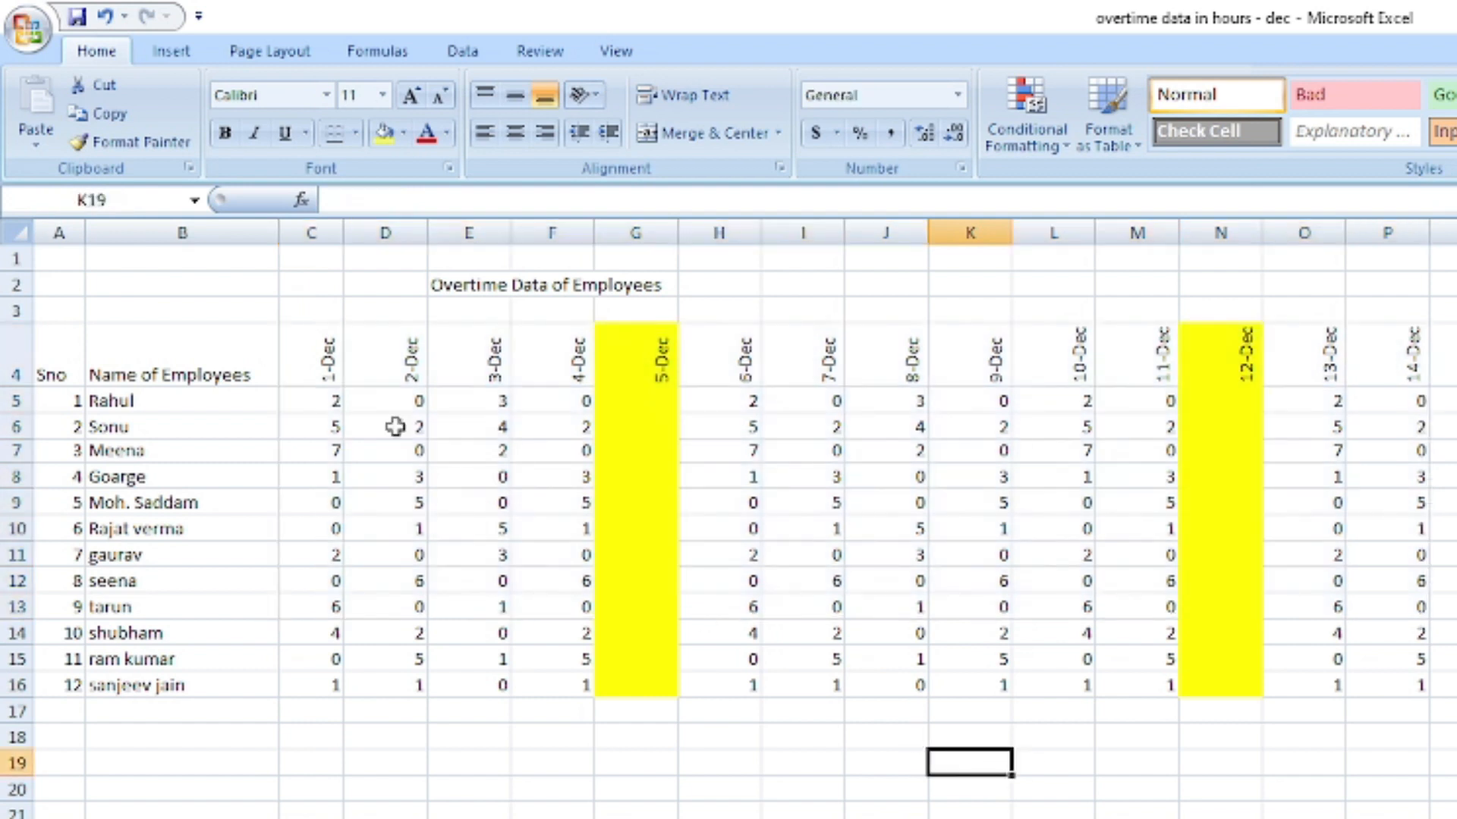
pyautogui.click(390, 351)
pyautogui.click(327, 342)
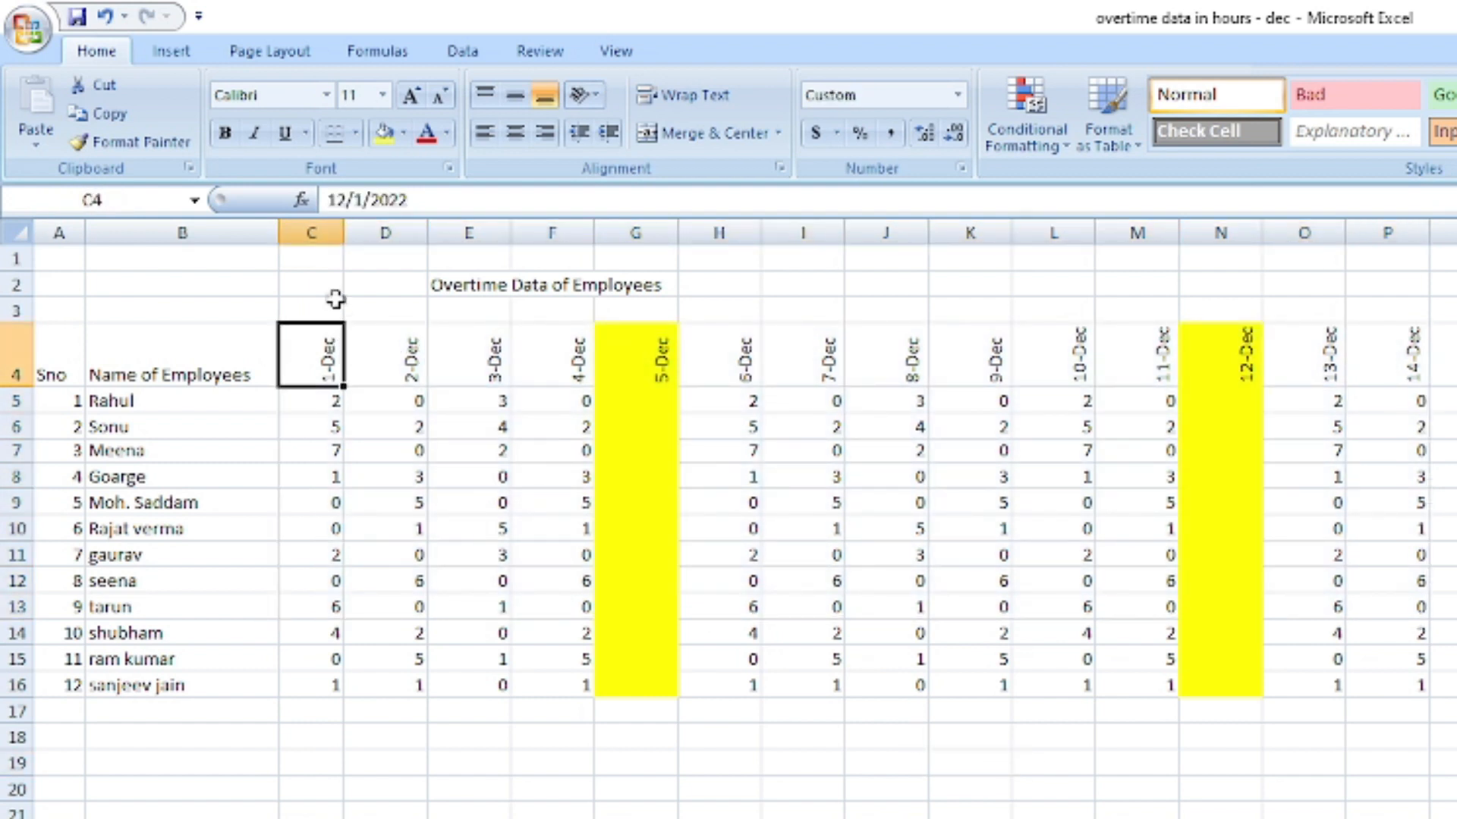
# Narrow column C to width 5.71 and column D to match.
pyautogui.click(314, 228)
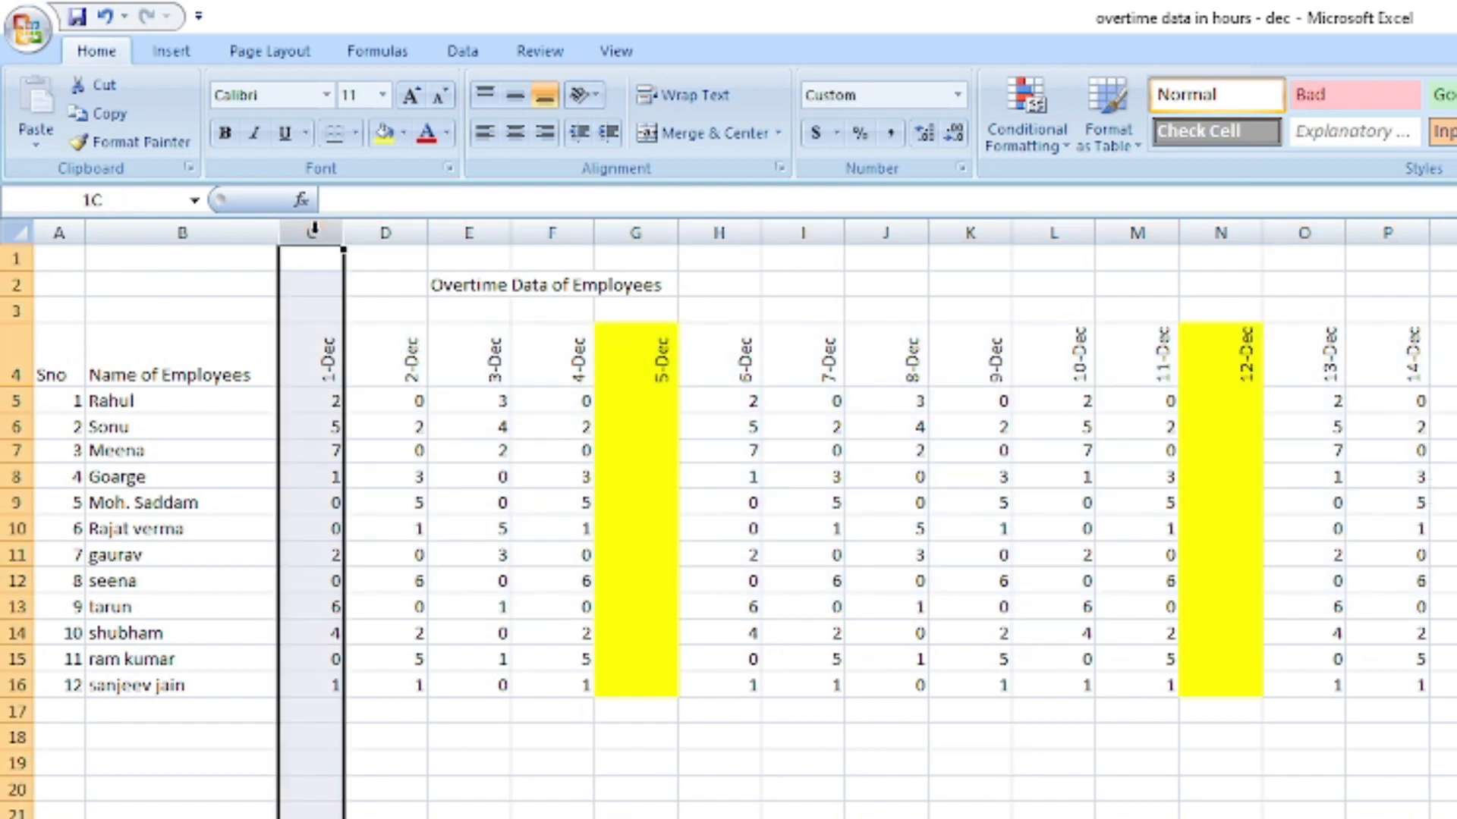
pyautogui.click(497, 351)
pyautogui.click(326, 341)
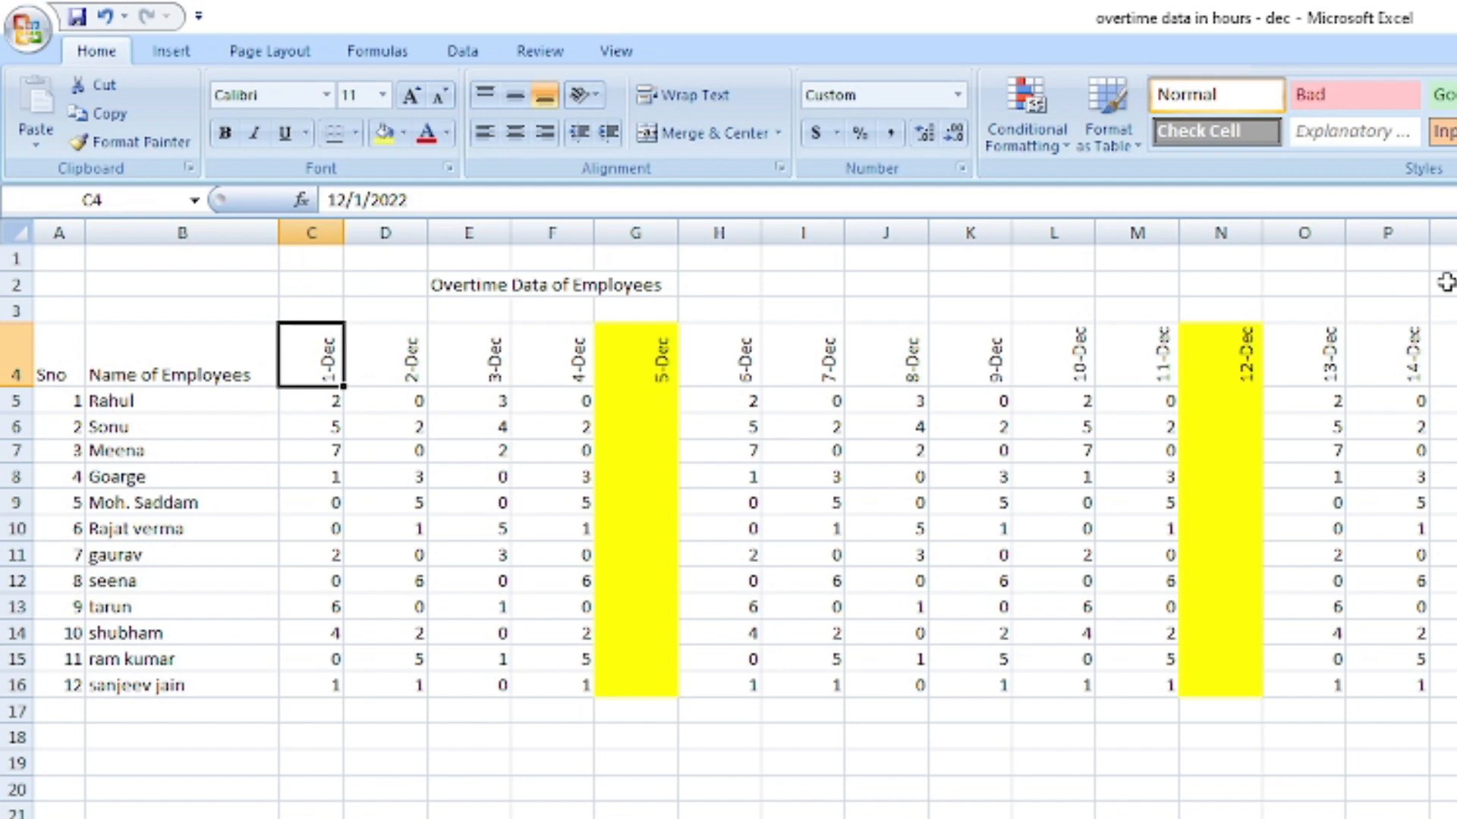
pyautogui.click(309, 224)
pyautogui.moveTo(344, 232); pyautogui.dragTo(315, 250)
pyautogui.click(355, 233)
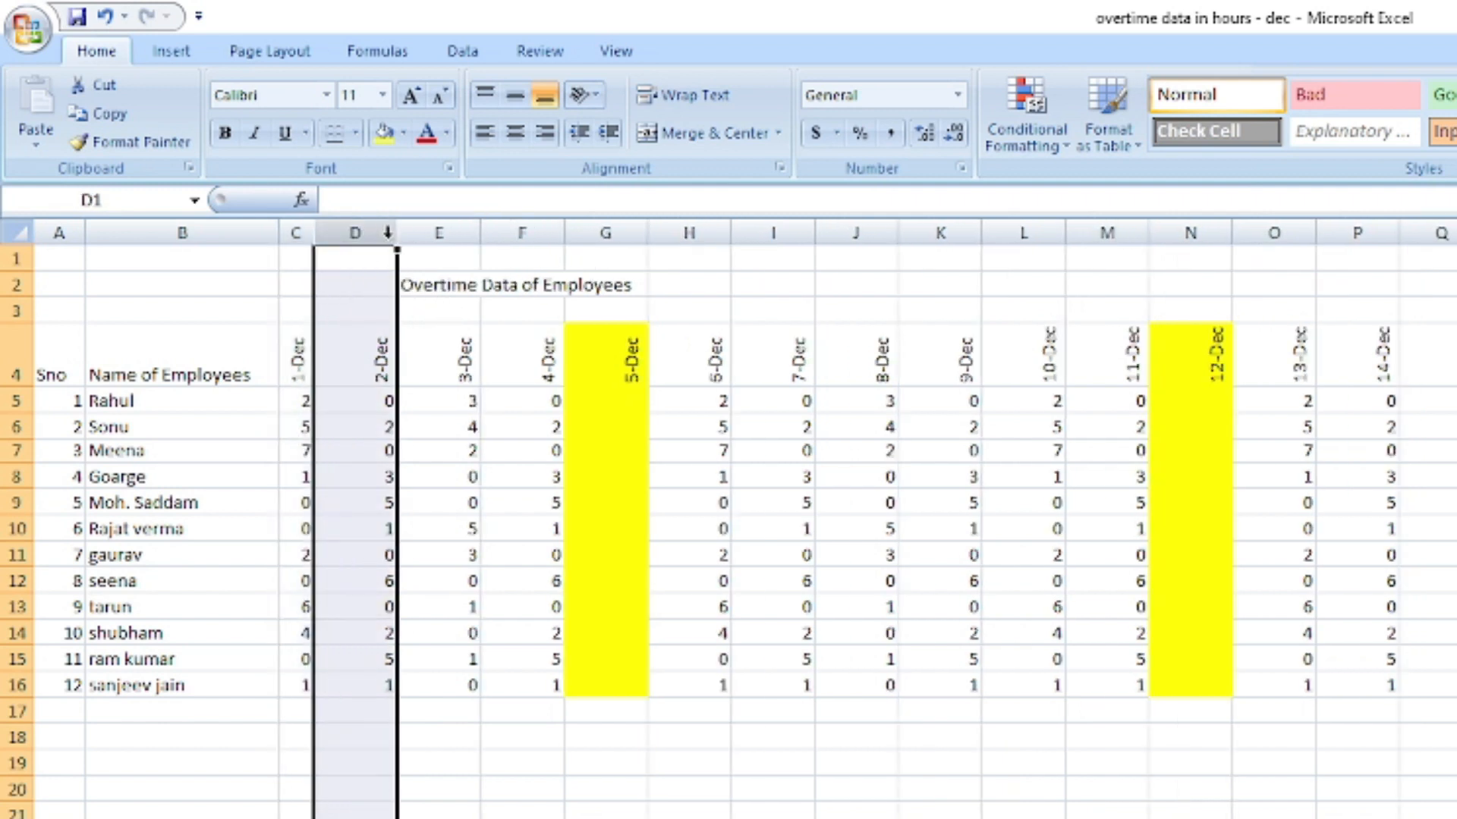
pyautogui.moveTo(402, 235); pyautogui.dragTo(352, 254)
# Select the date headers and hours from C4 rightward, browsing table styles without applying one.
pyautogui.click(398, 398)
pyautogui.moveTo(292, 348); pyautogui.dragTo(1456, 531)
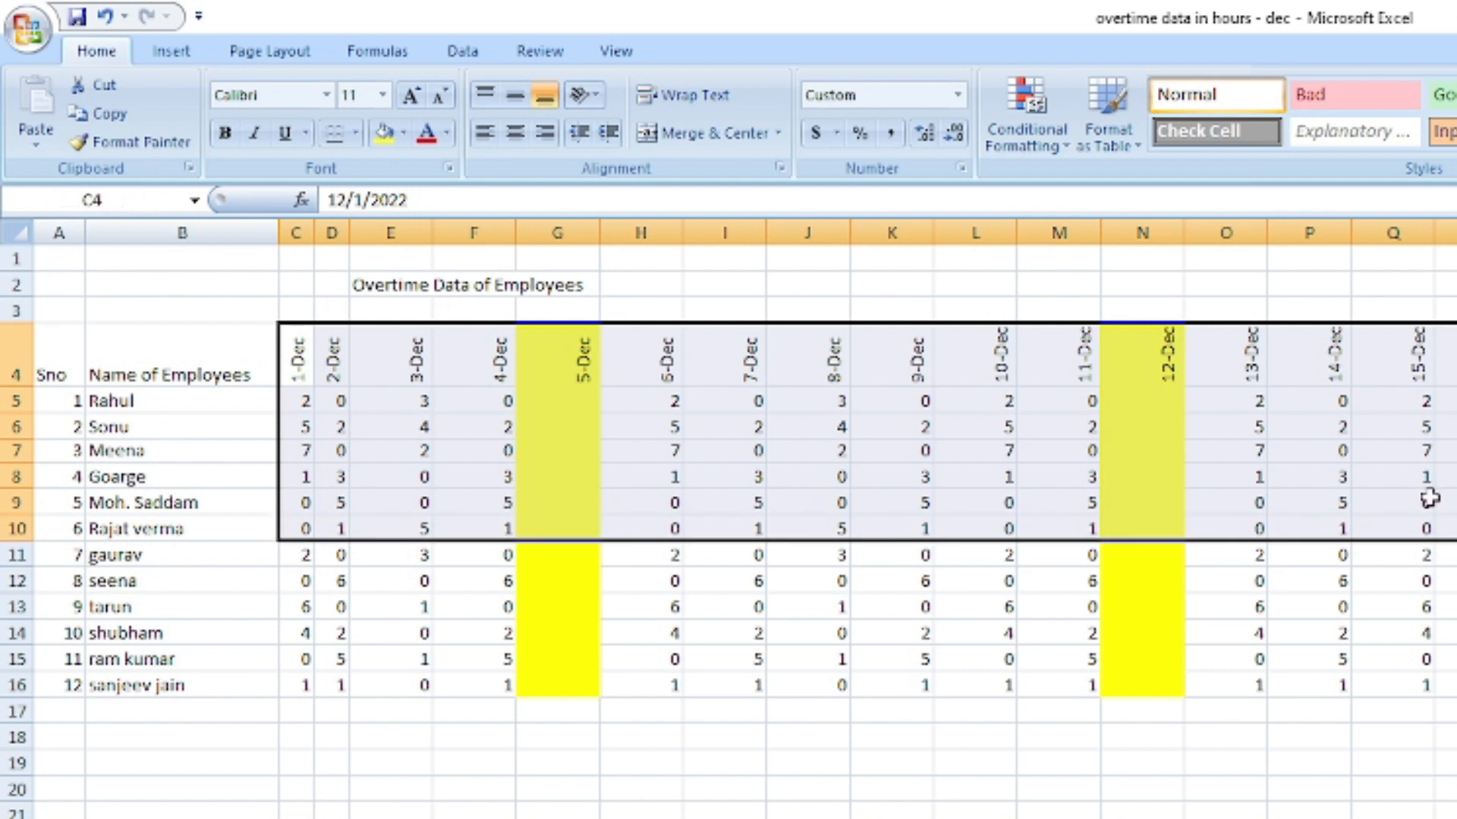
pyautogui.click(1059, 762)
pyautogui.moveTo(293, 334); pyautogui.dragTo(1456, 687)
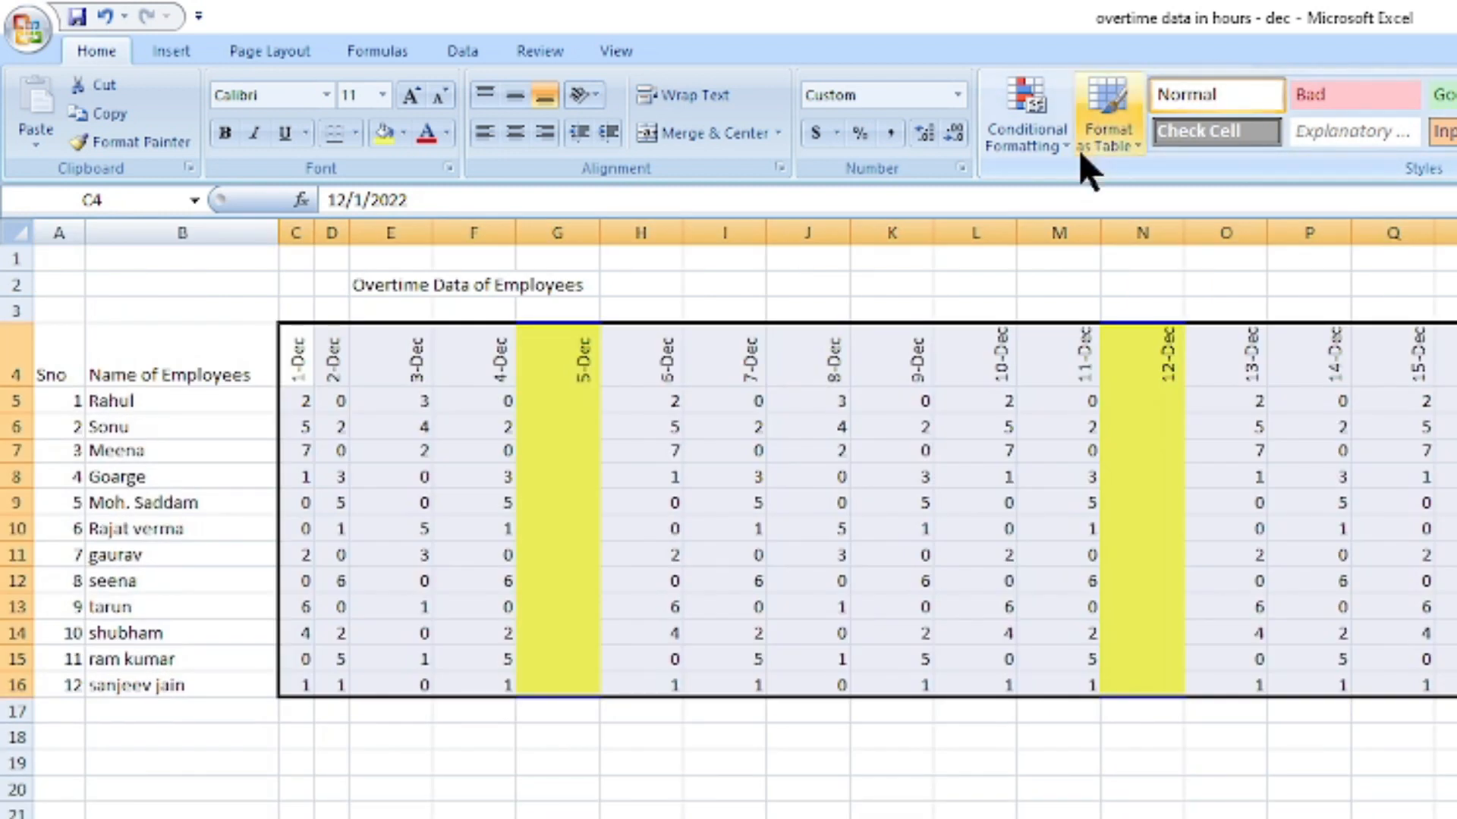
pyautogui.click(1129, 147)
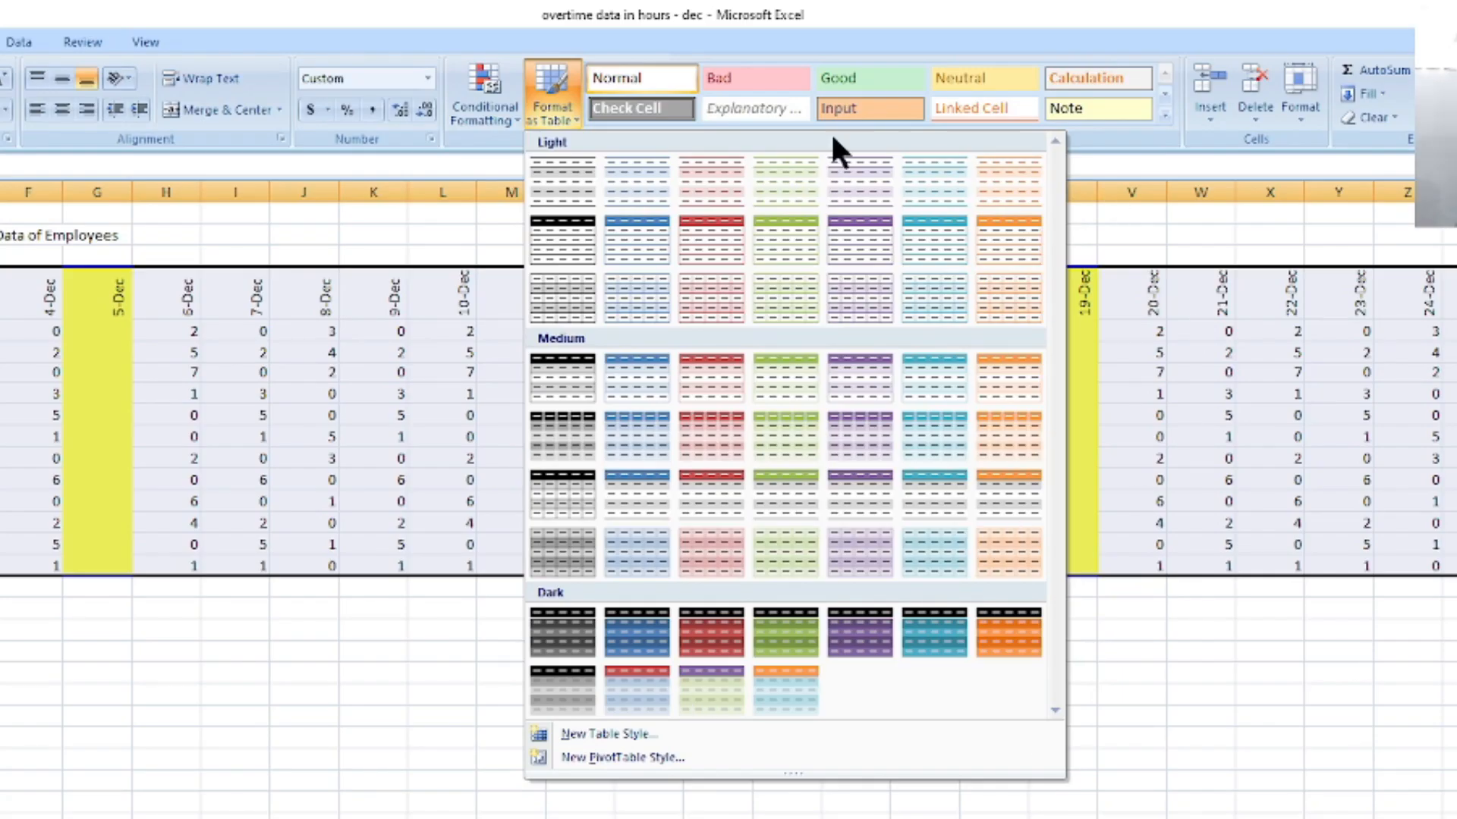
pyautogui.click(1290, 132)
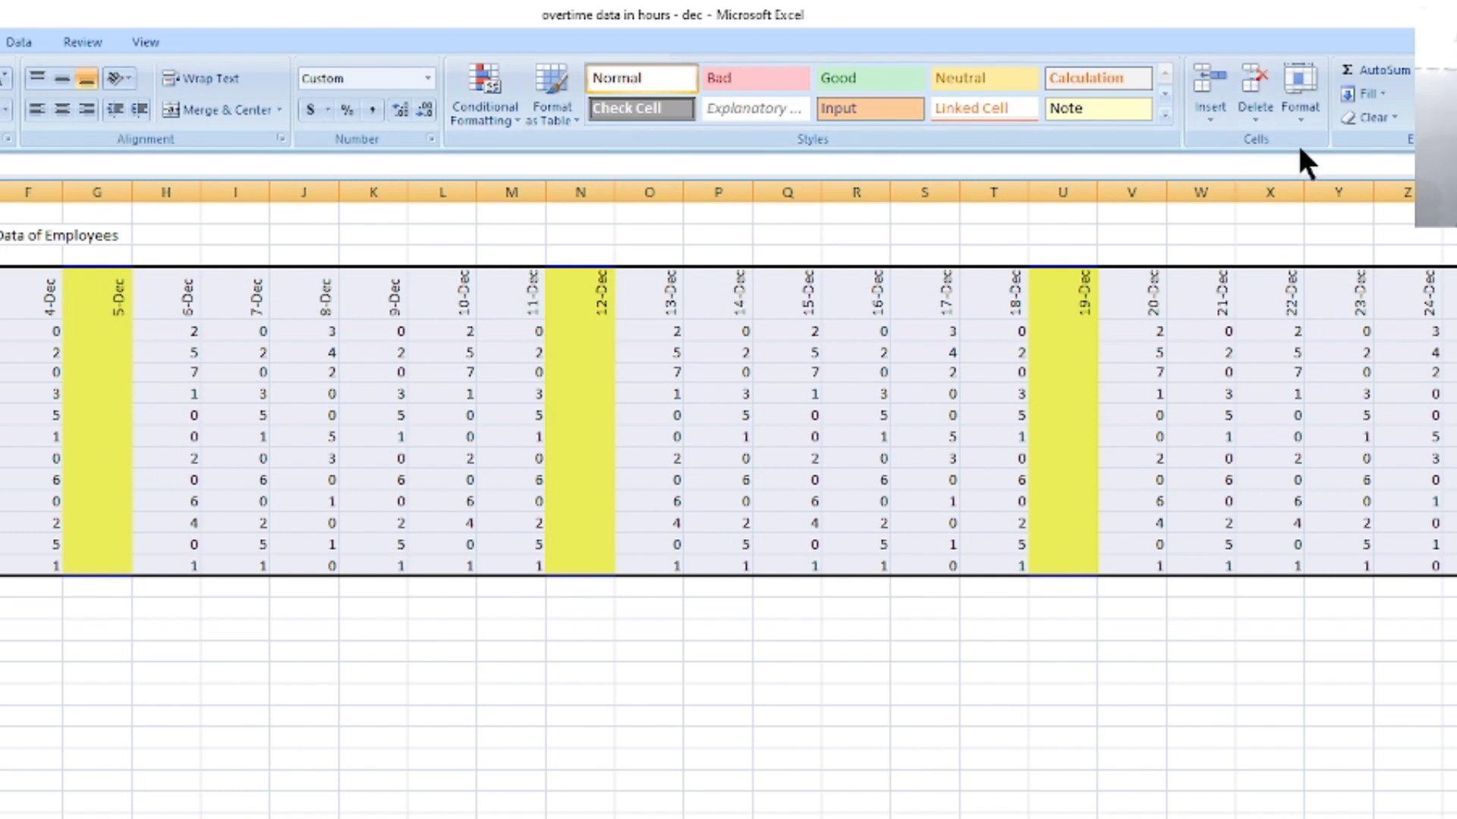
# AutoFit Column Width on the date columns through AG to fit their contents.
pyautogui.click(1304, 115)
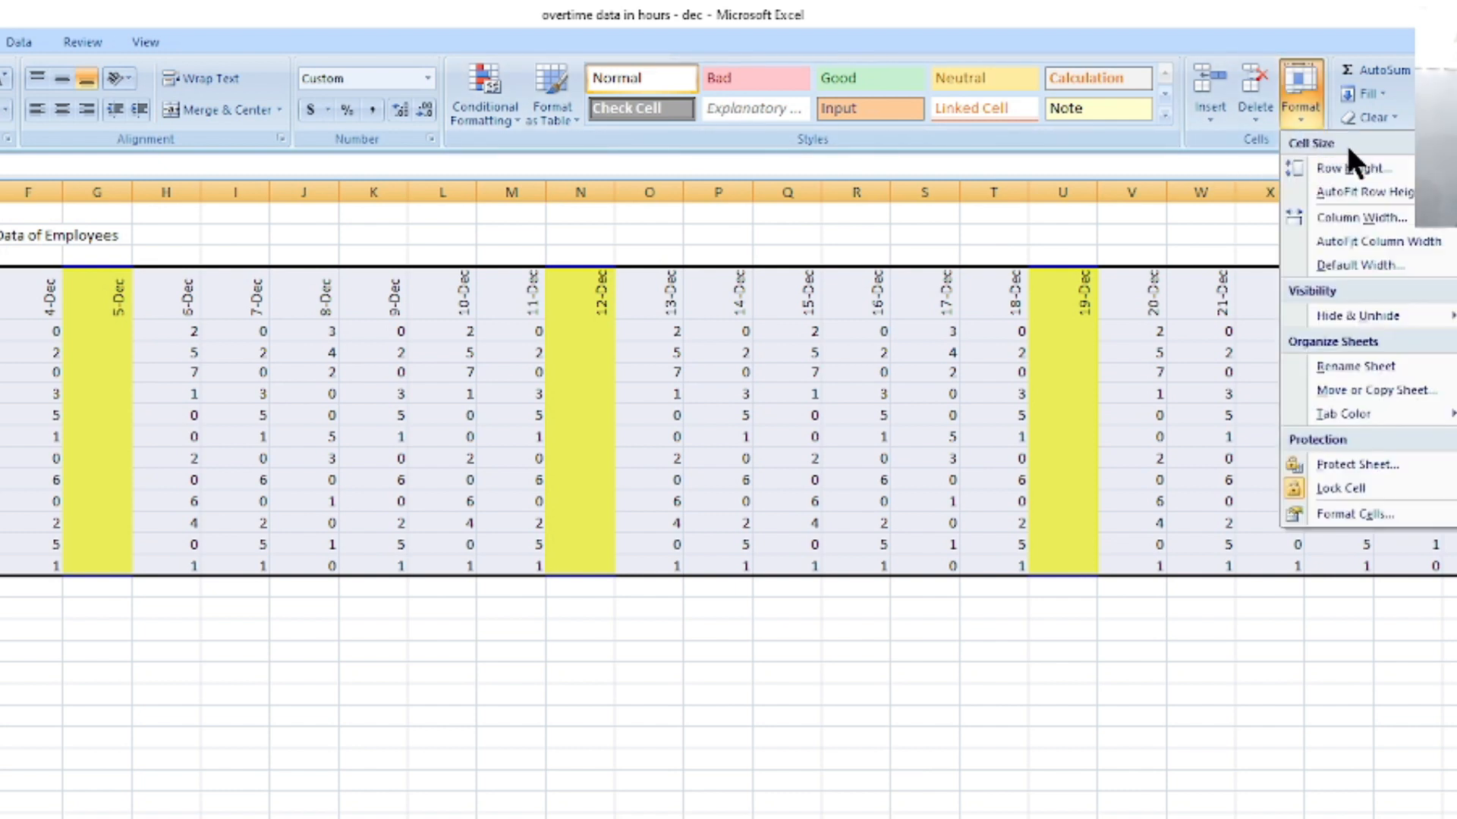
pyautogui.click(1399, 235)
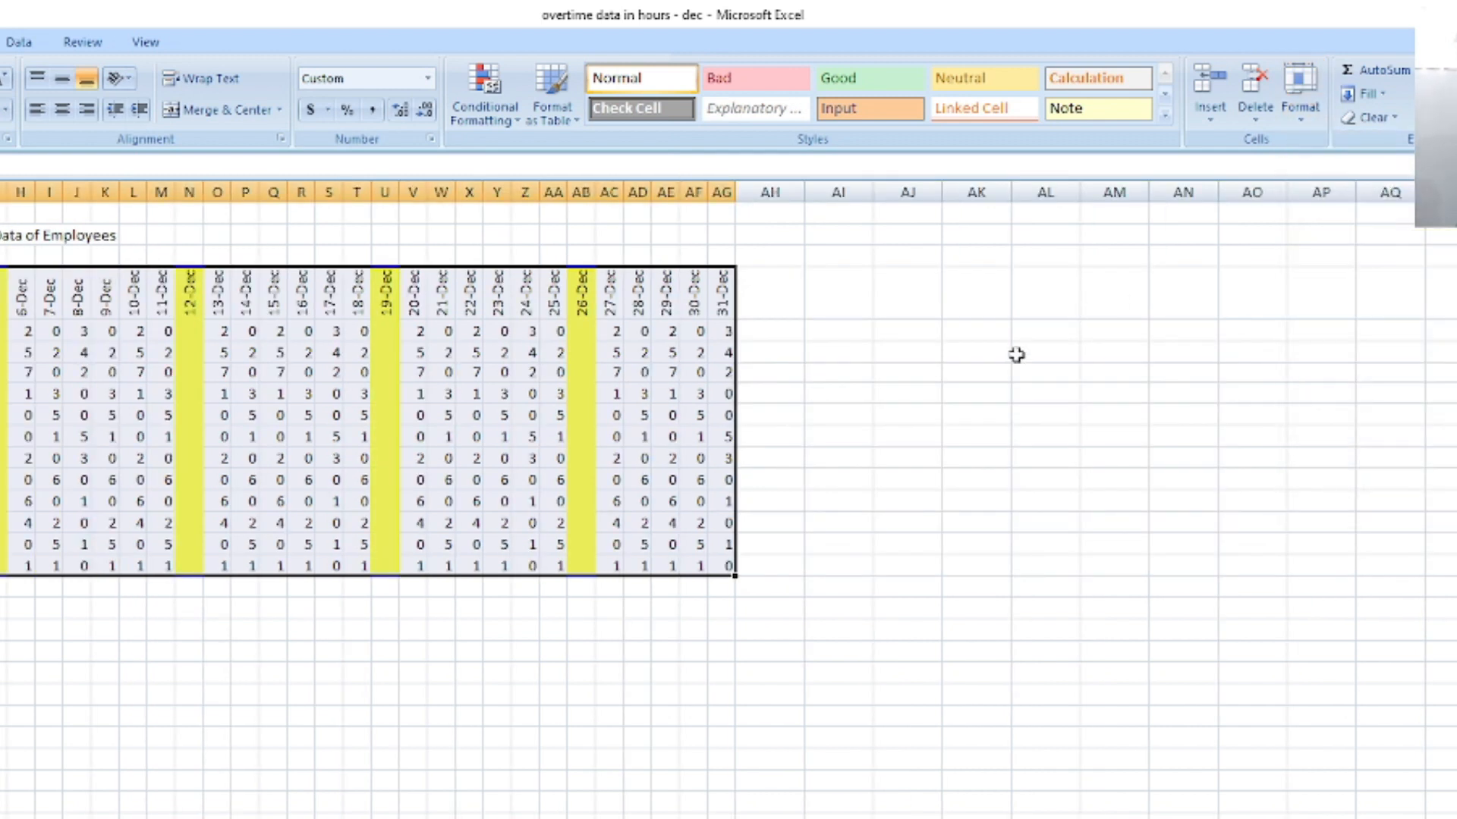
pyautogui.click(927, 390)
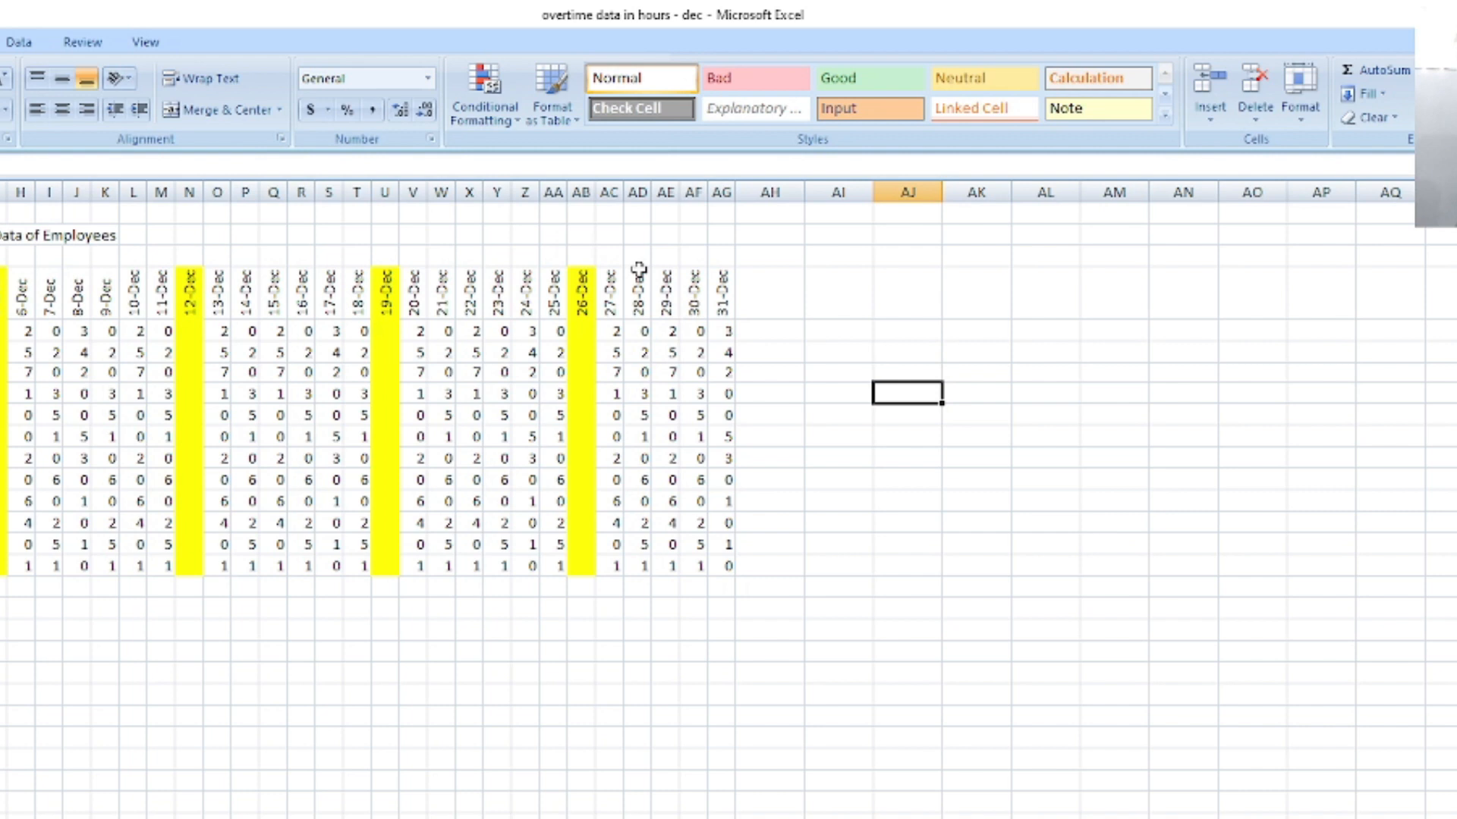
pyautogui.click(2, 332)
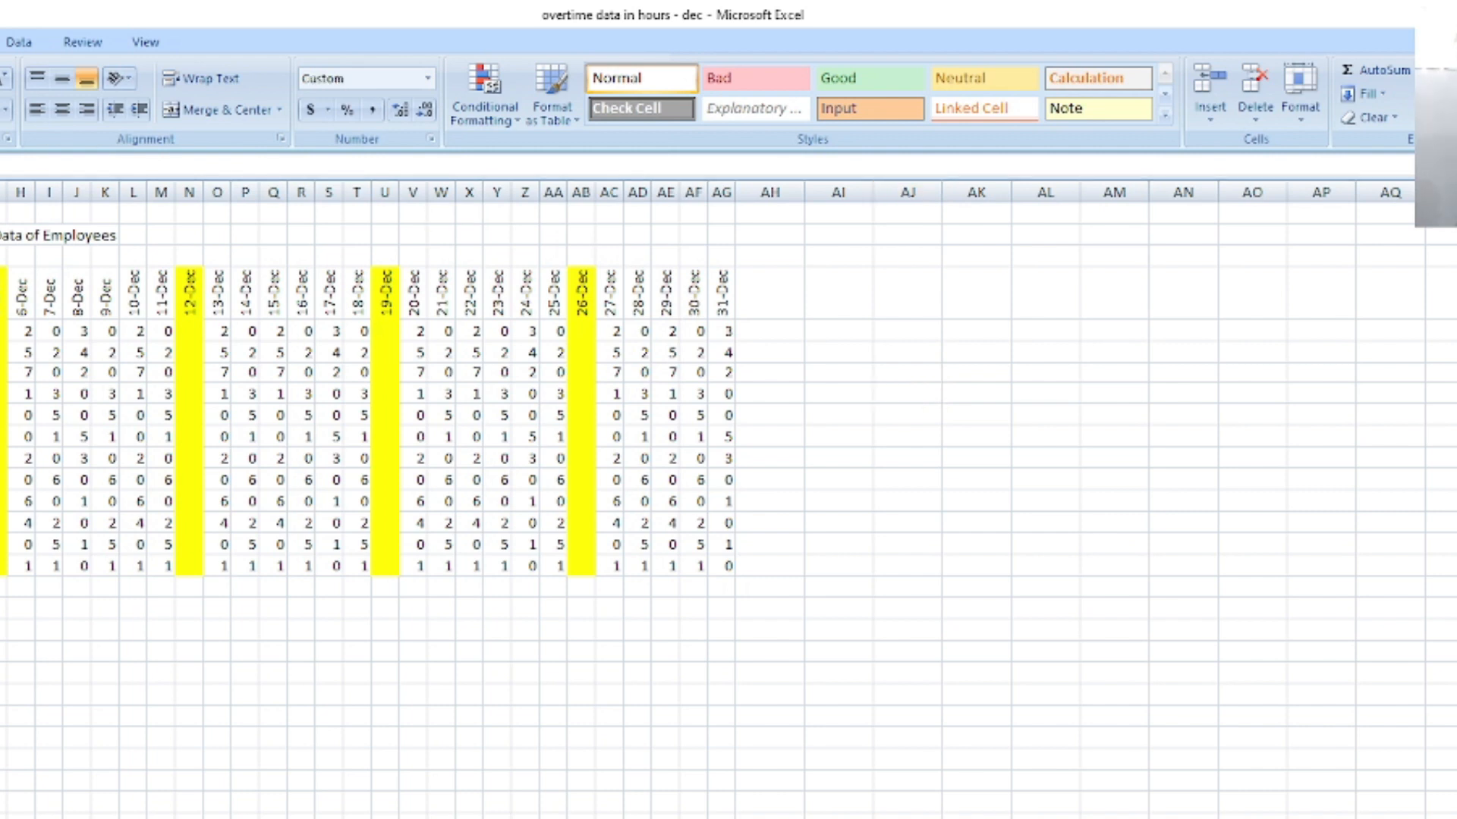
pyautogui.moveTo(1, 289); pyautogui.dragTo(727, 568)
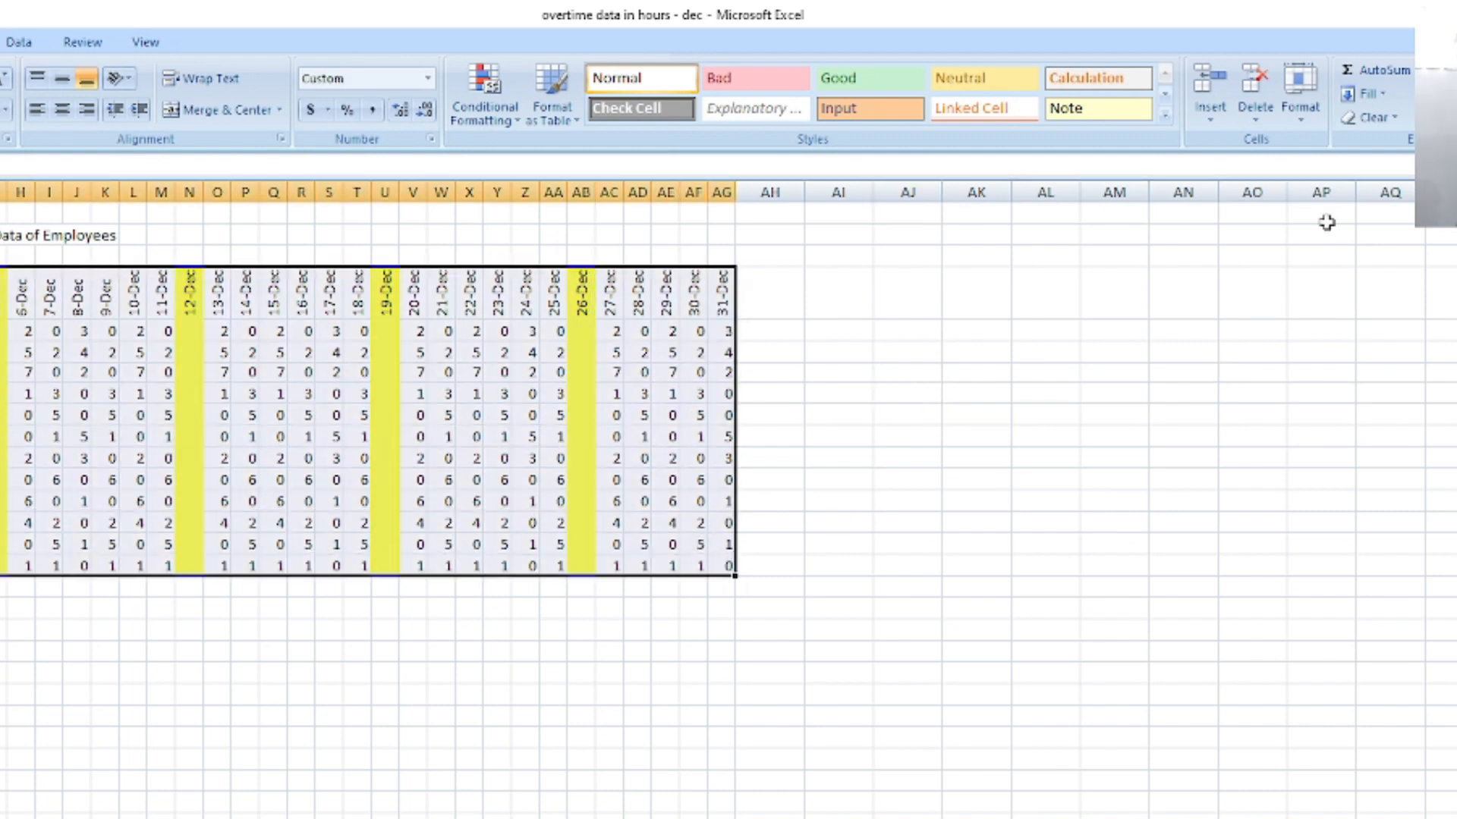
pyautogui.click(1302, 116)
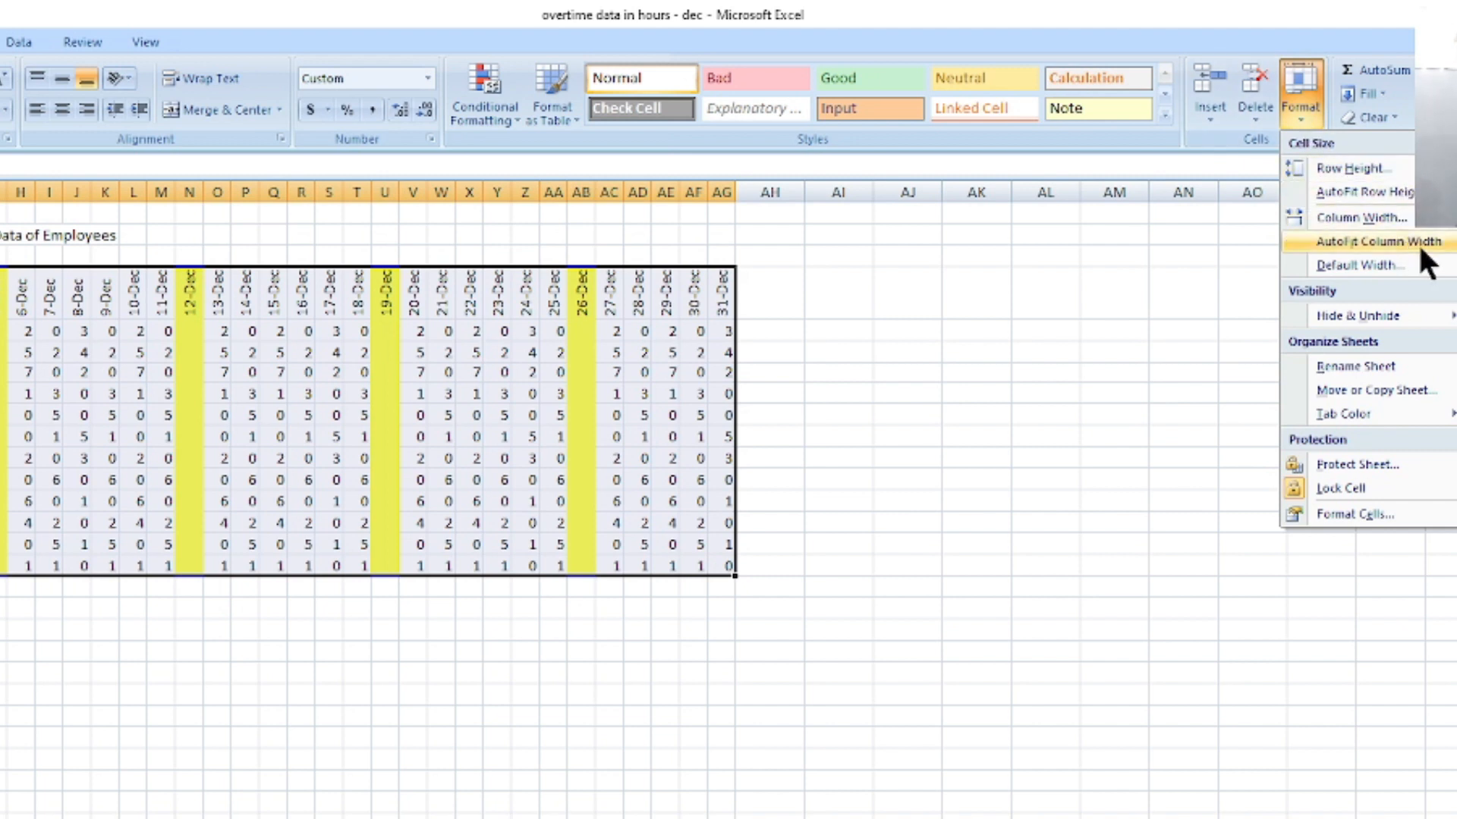
pyautogui.click(1164, 285)
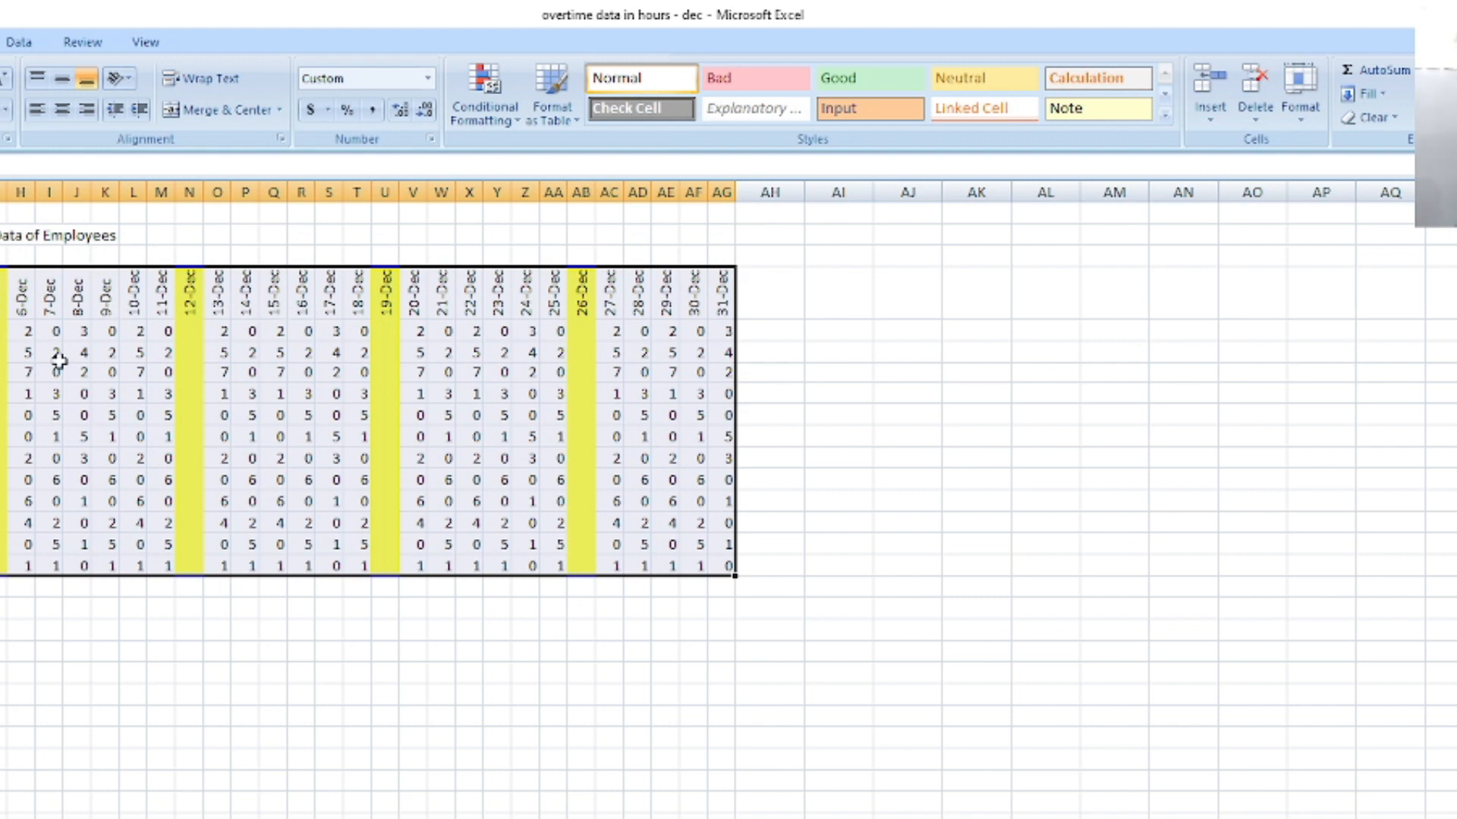
pyautogui.click(242, 604)
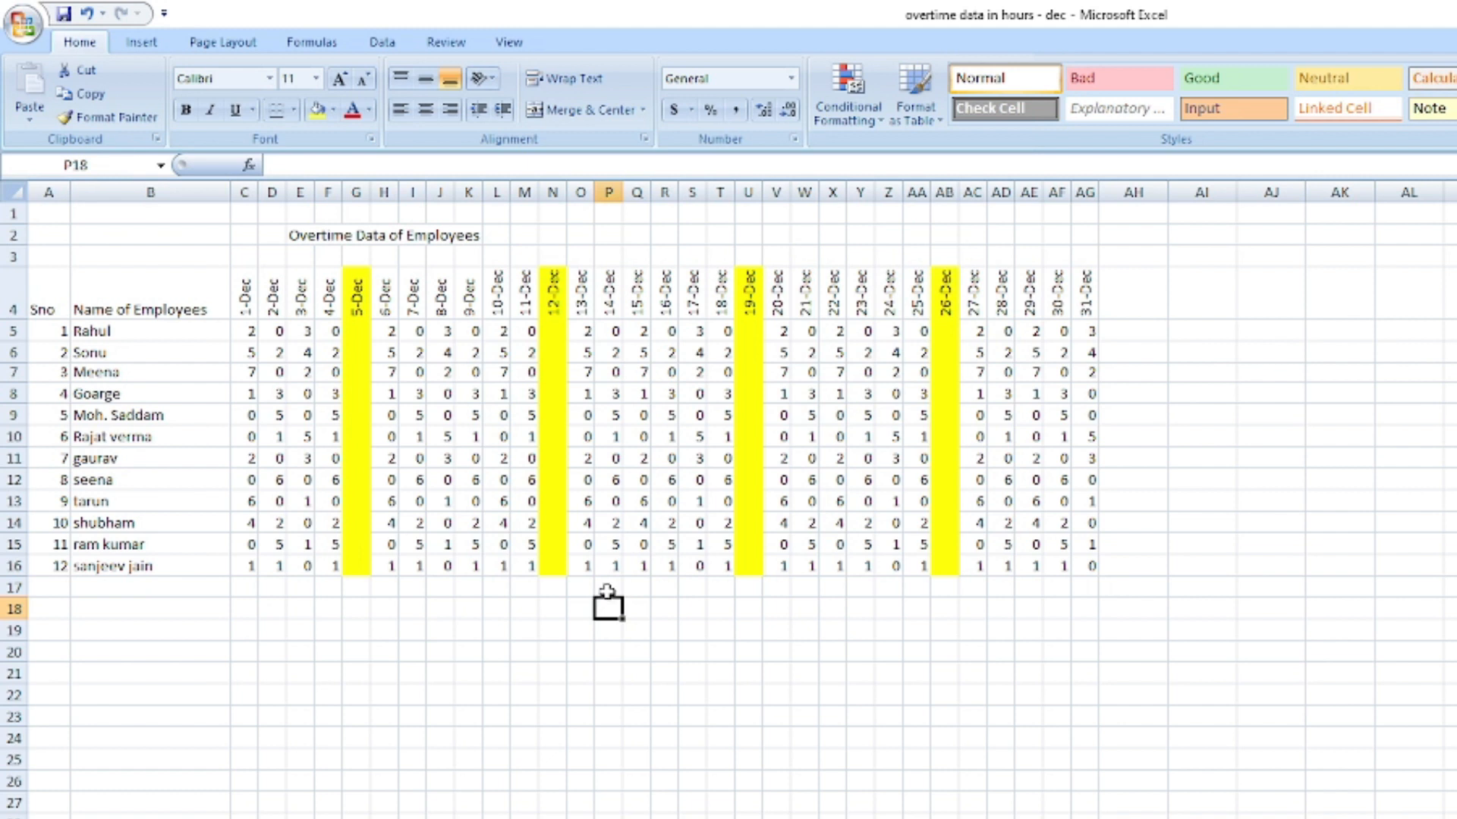
# Select the whole overtime table from the Sno header to AG16.
pyautogui.click(725, 720)
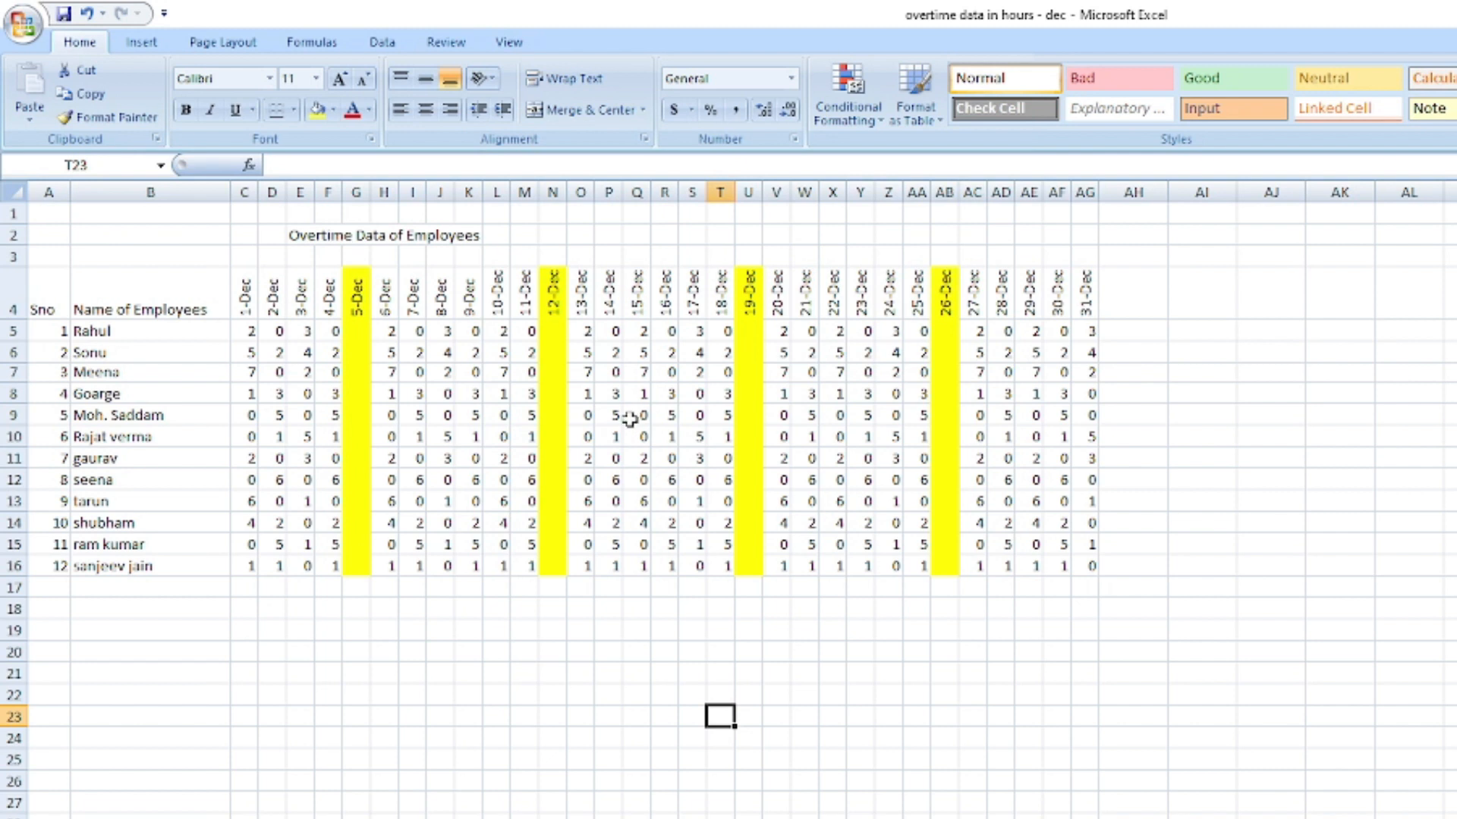
pyautogui.click(243, 292)
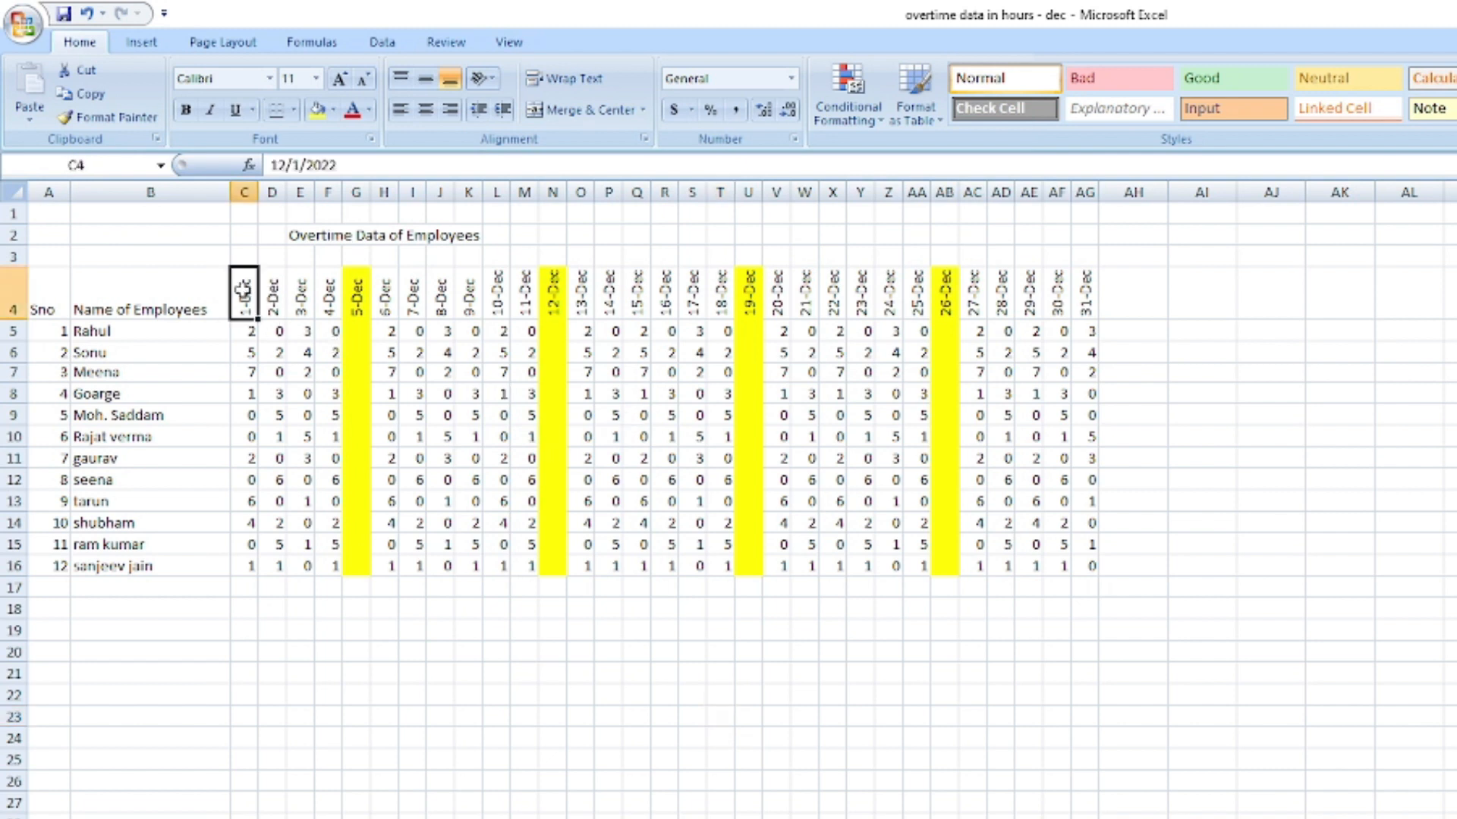
pyautogui.moveTo(275, 298); pyautogui.dragTo(1073, 566)
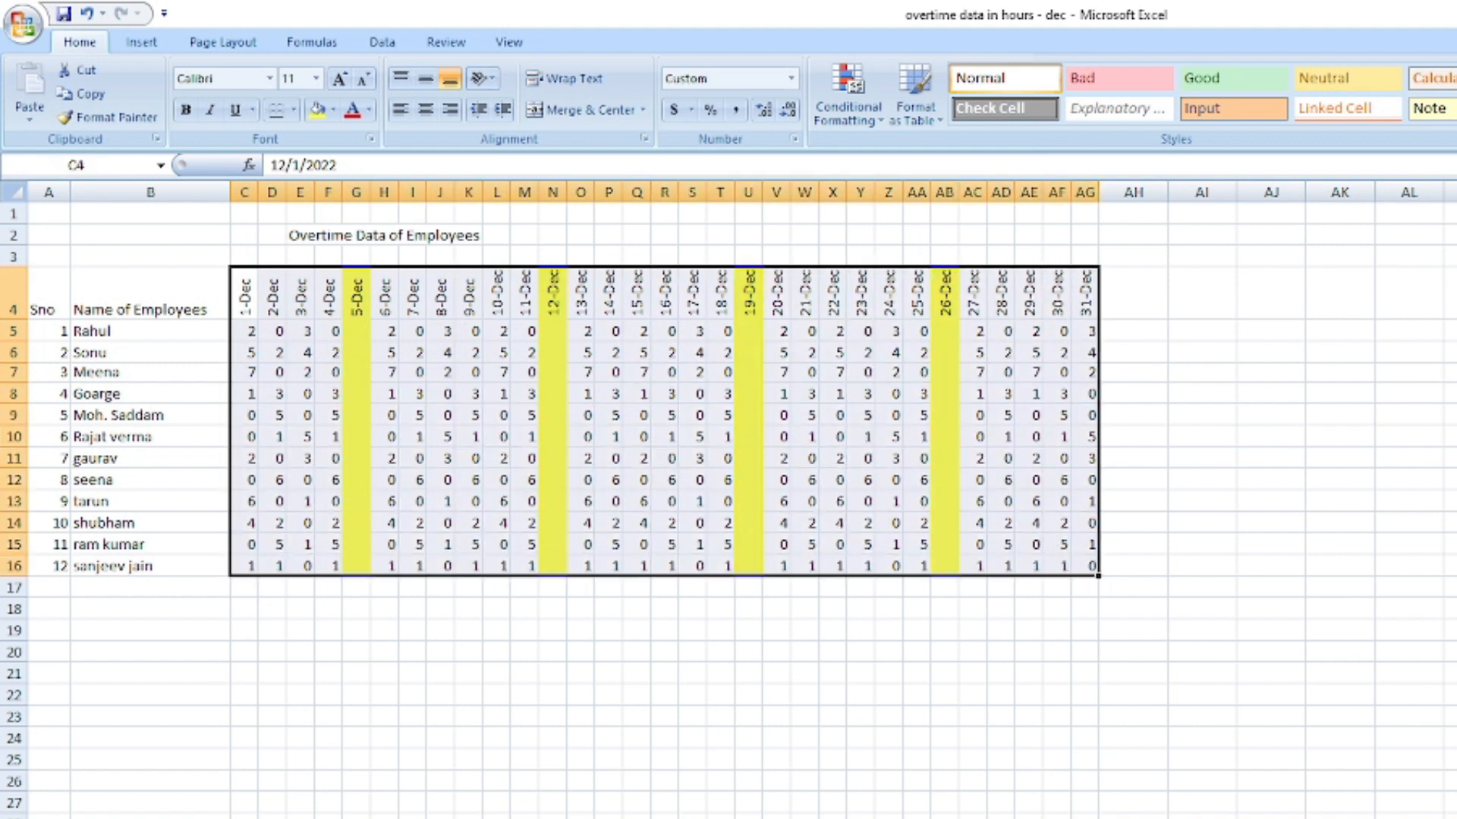
pyautogui.hotkey('alt', 'Tab')
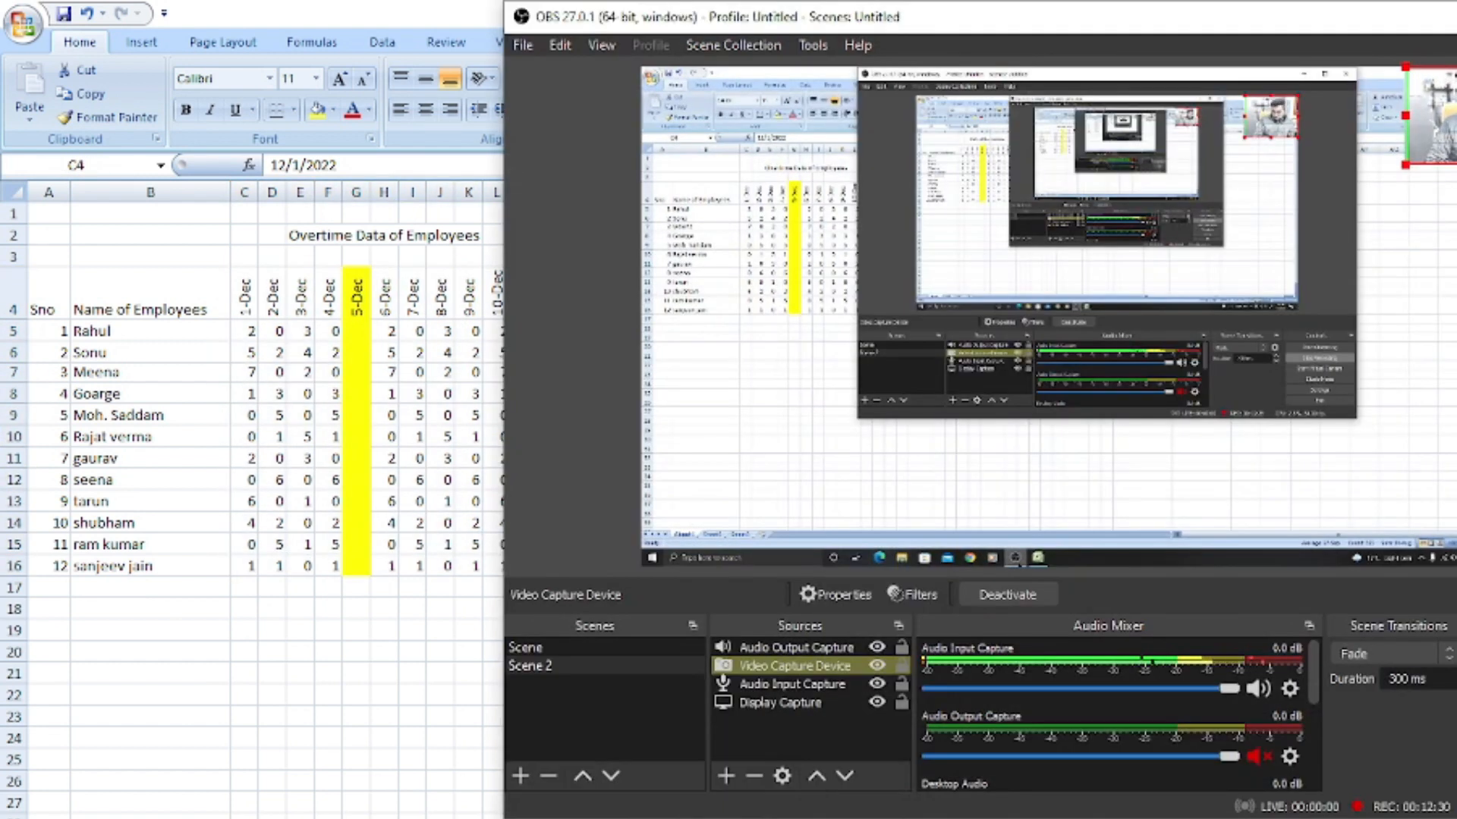
pyautogui.hotkey('alt', 'Tab')
pyautogui.click(243, 285)
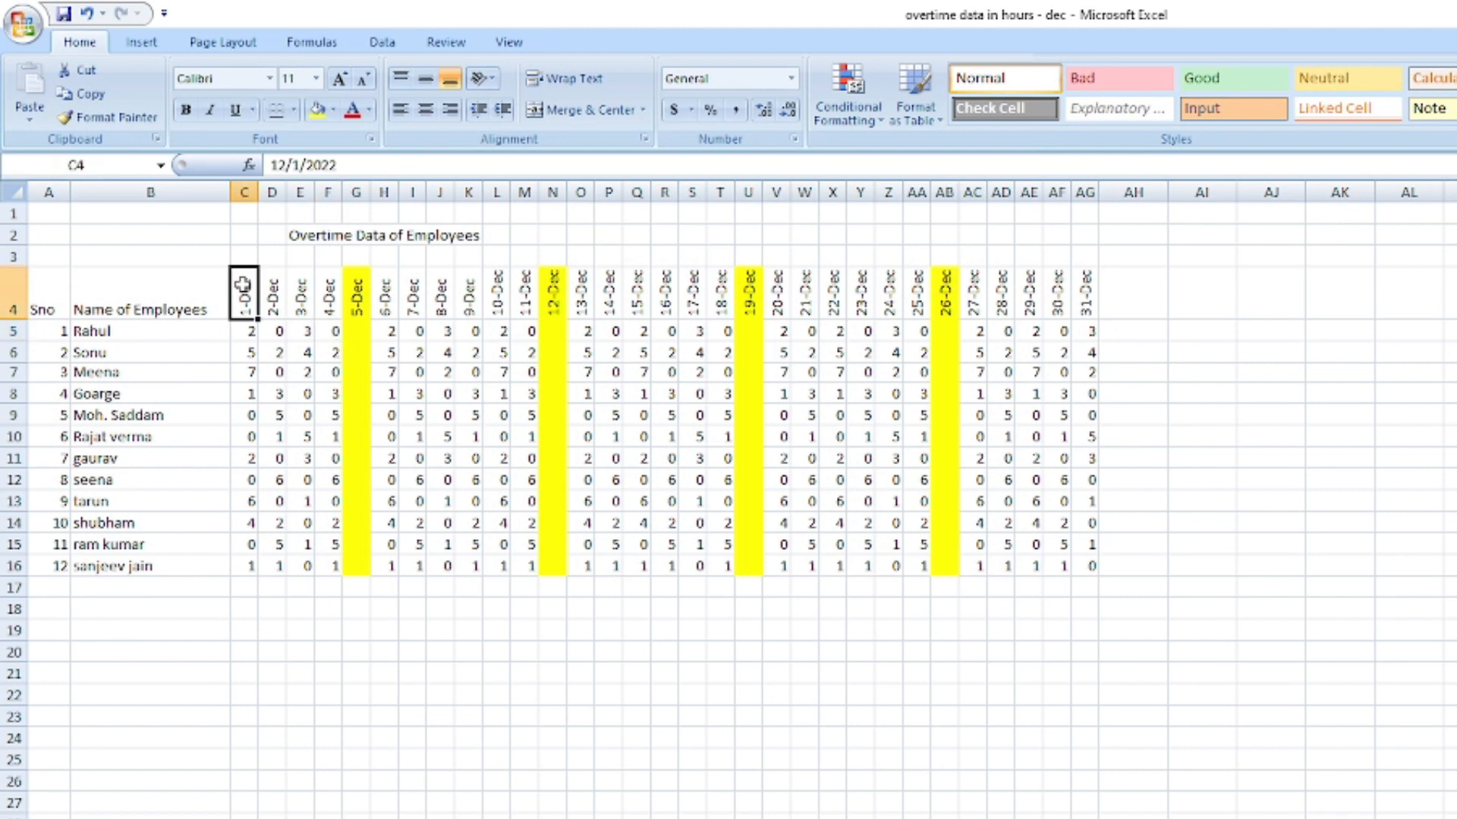
pyautogui.moveTo(67, 282); pyautogui.dragTo(1090, 570)
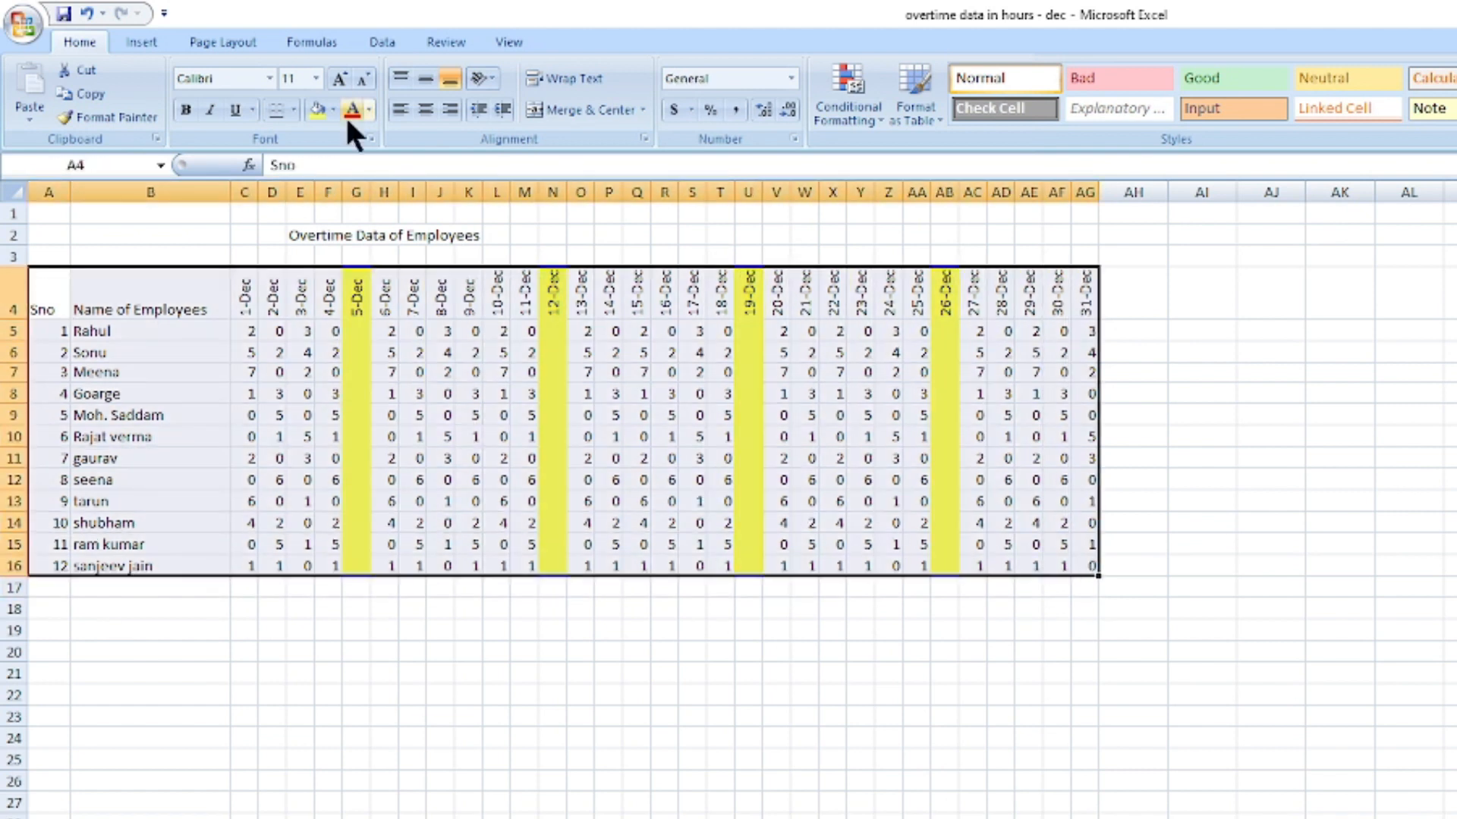
# Apply All Borders to every cell of A4:AG16.
pyautogui.click(294, 110)
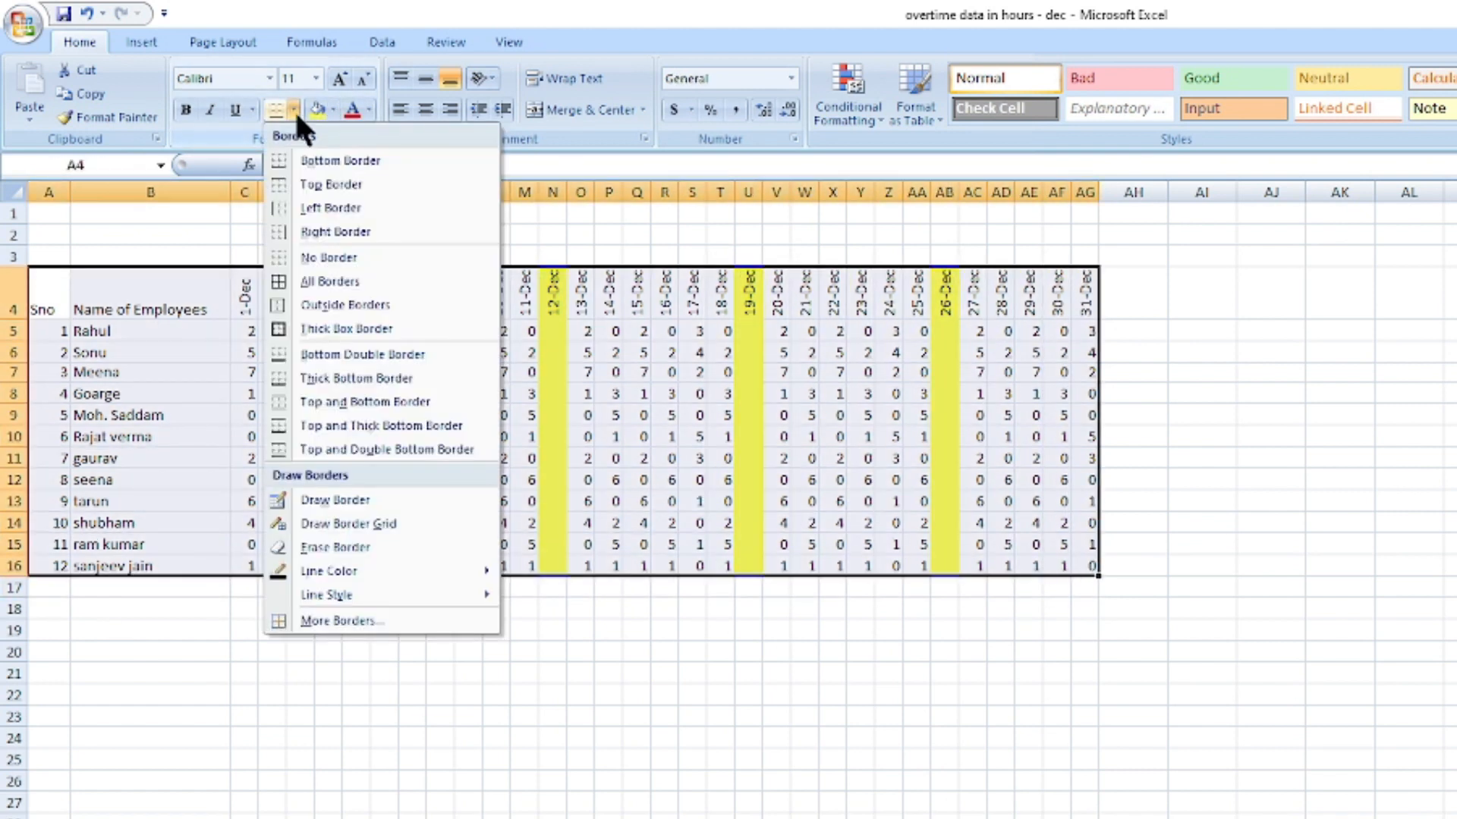
pyautogui.click(318, 281)
pyautogui.click(717, 502)
pyautogui.click(1173, 438)
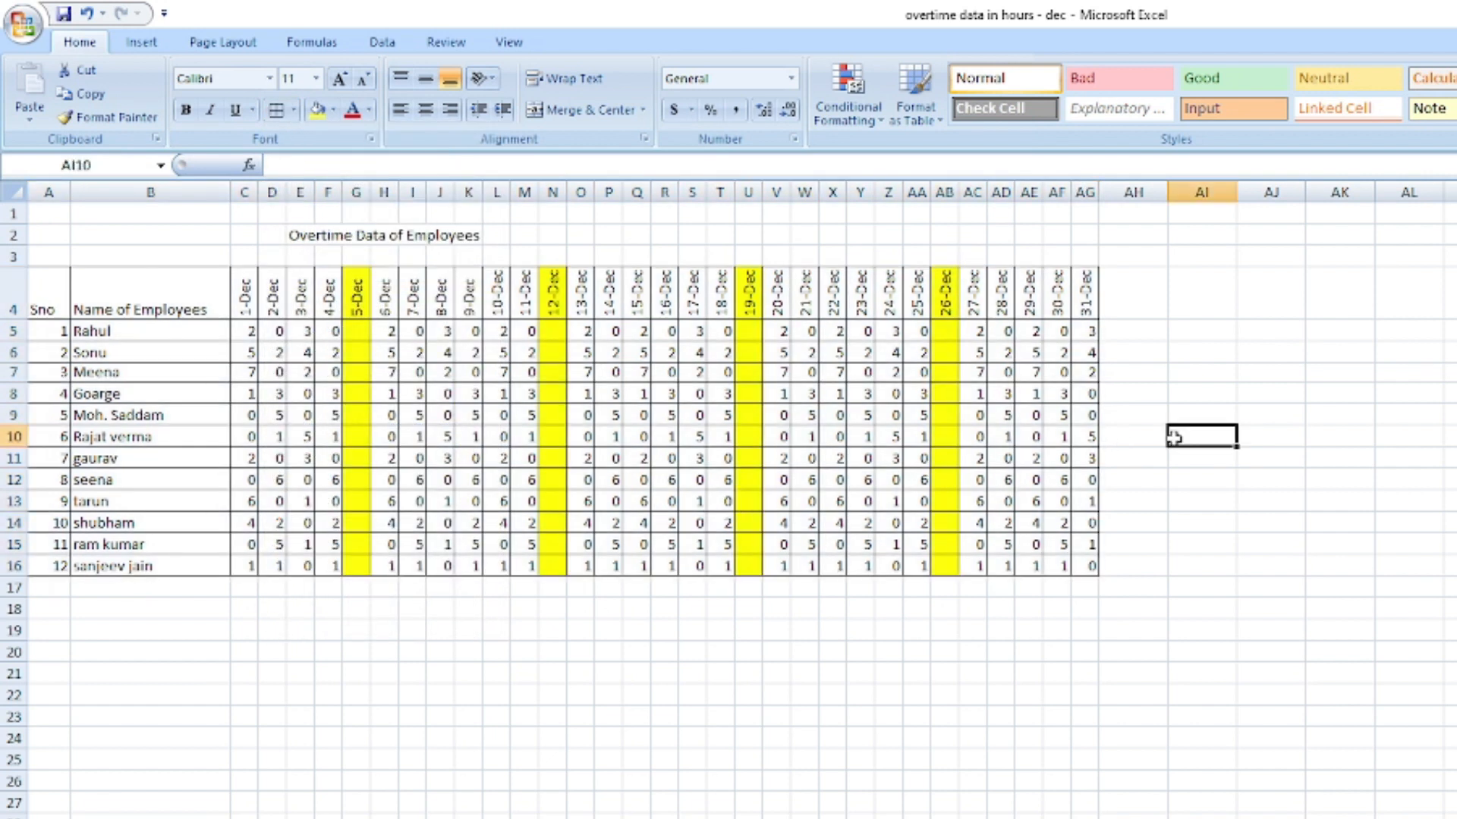
# Select the row 4 heading cells from Sno through 31-Dec.
pyautogui.click(752, 334)
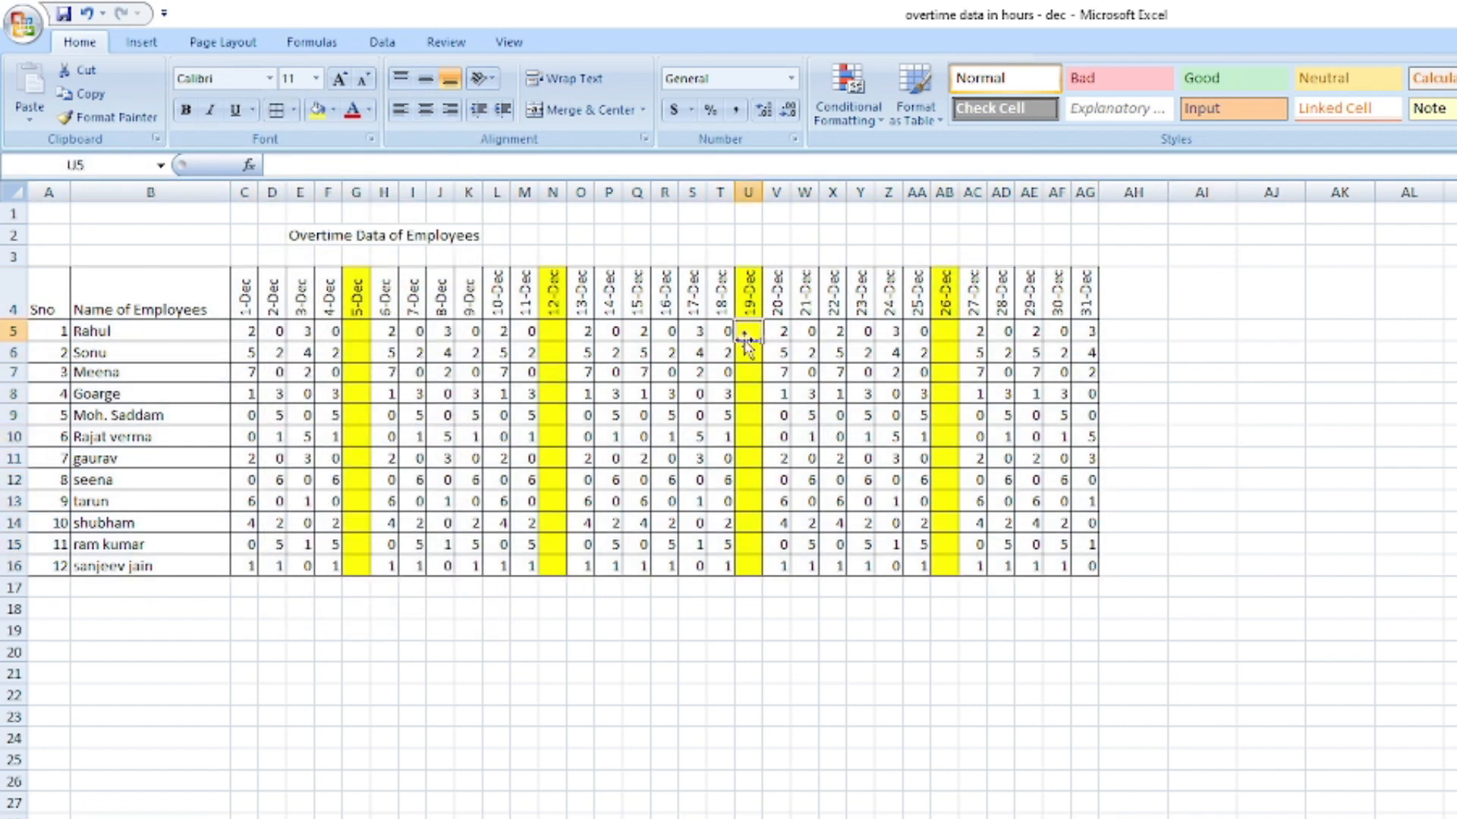
pyautogui.moveTo(301, 233); pyautogui.dragTo(500, 235)
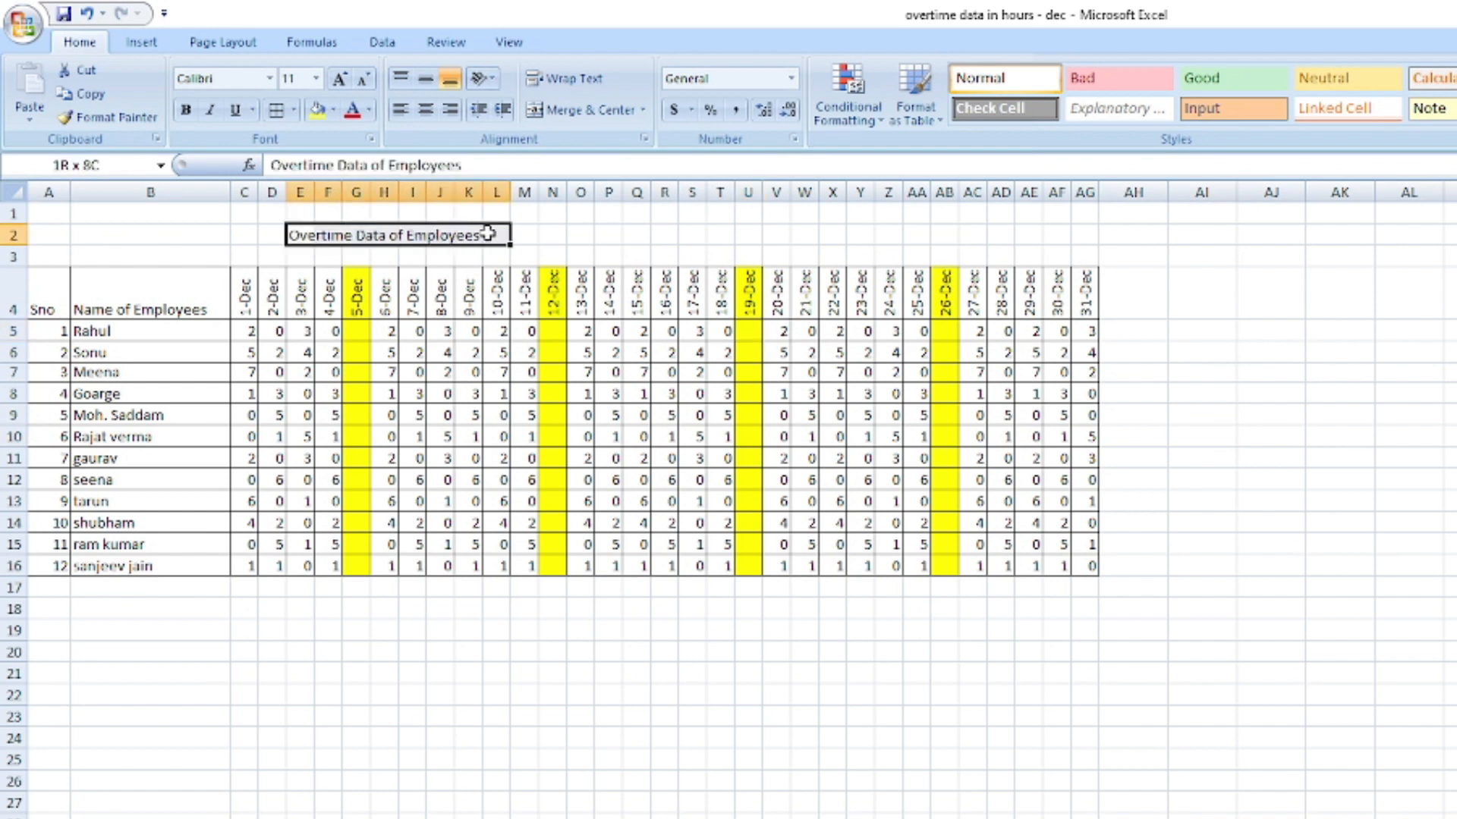
pyautogui.click(330, 304)
pyautogui.moveTo(61, 296); pyautogui.dragTo(1082, 294)
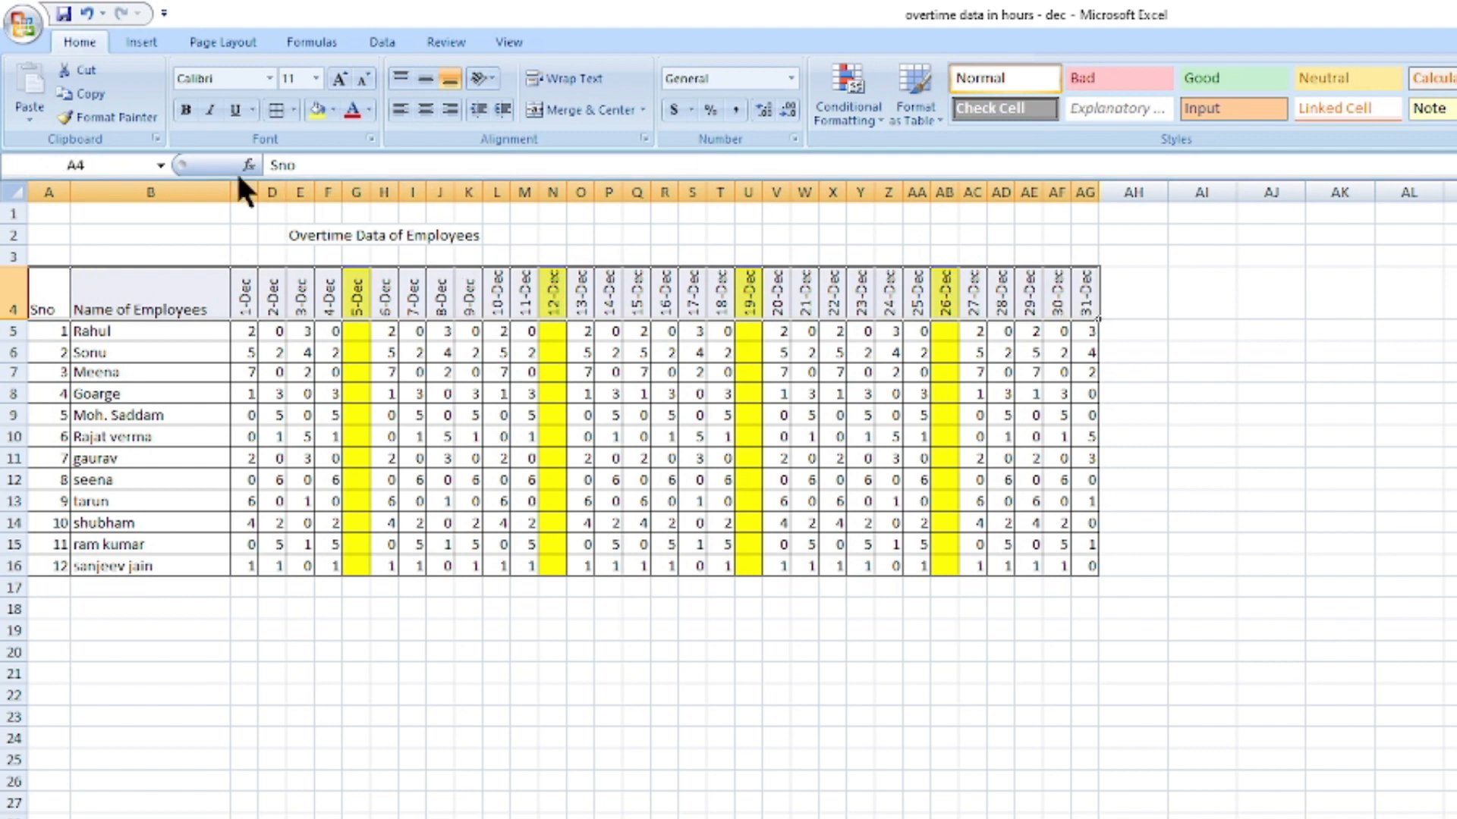
# Make the row 4 headings bold and check the Sno through 31-Dec cells.
pyautogui.click(185, 112)
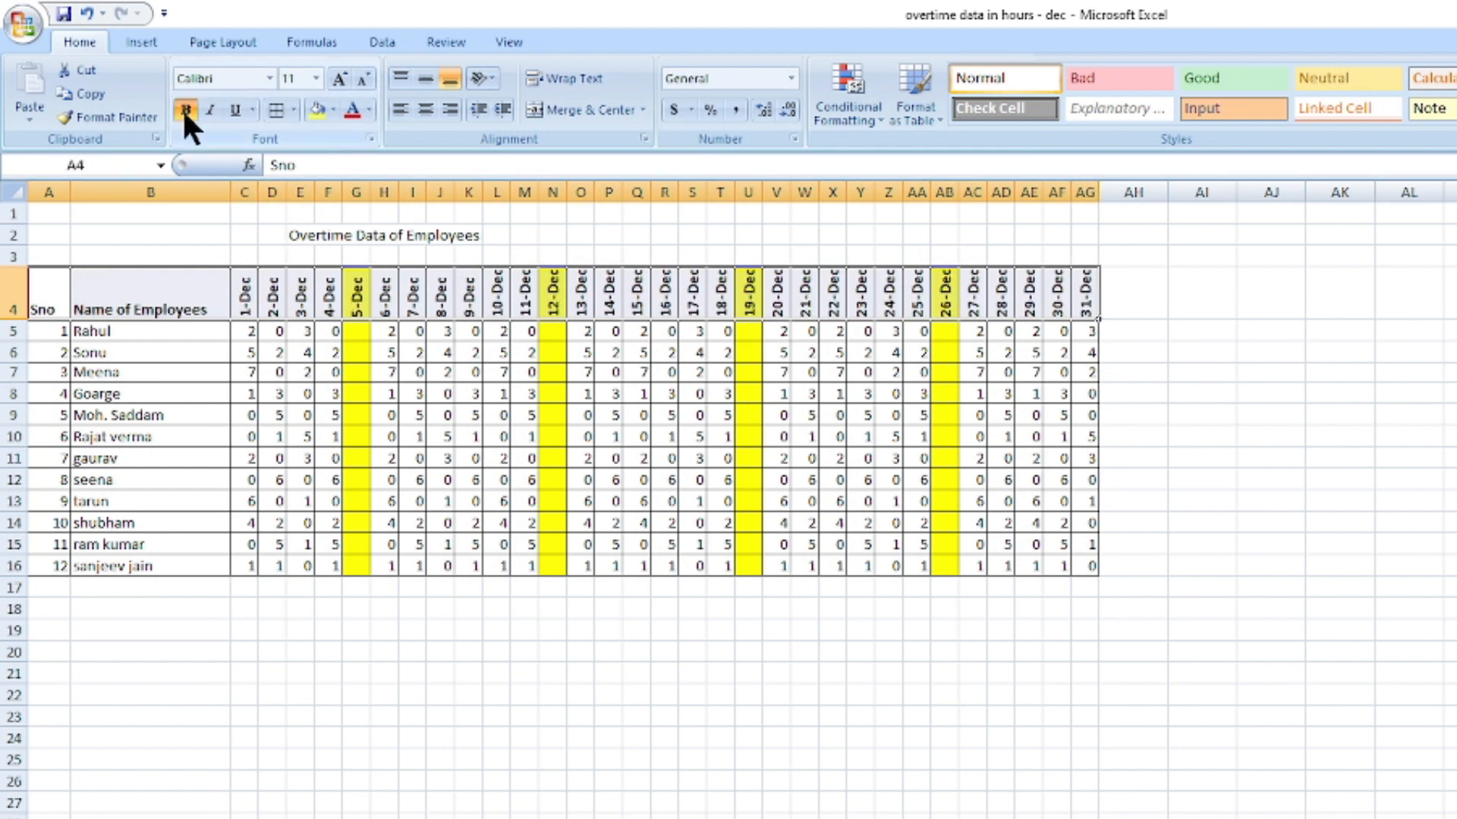
pyautogui.click(410, 355)
pyautogui.click(32, 292)
pyautogui.click(171, 303)
pyautogui.click(778, 293)
pyautogui.click(916, 292)
pyautogui.click(1028, 296)
pyautogui.click(1054, 300)
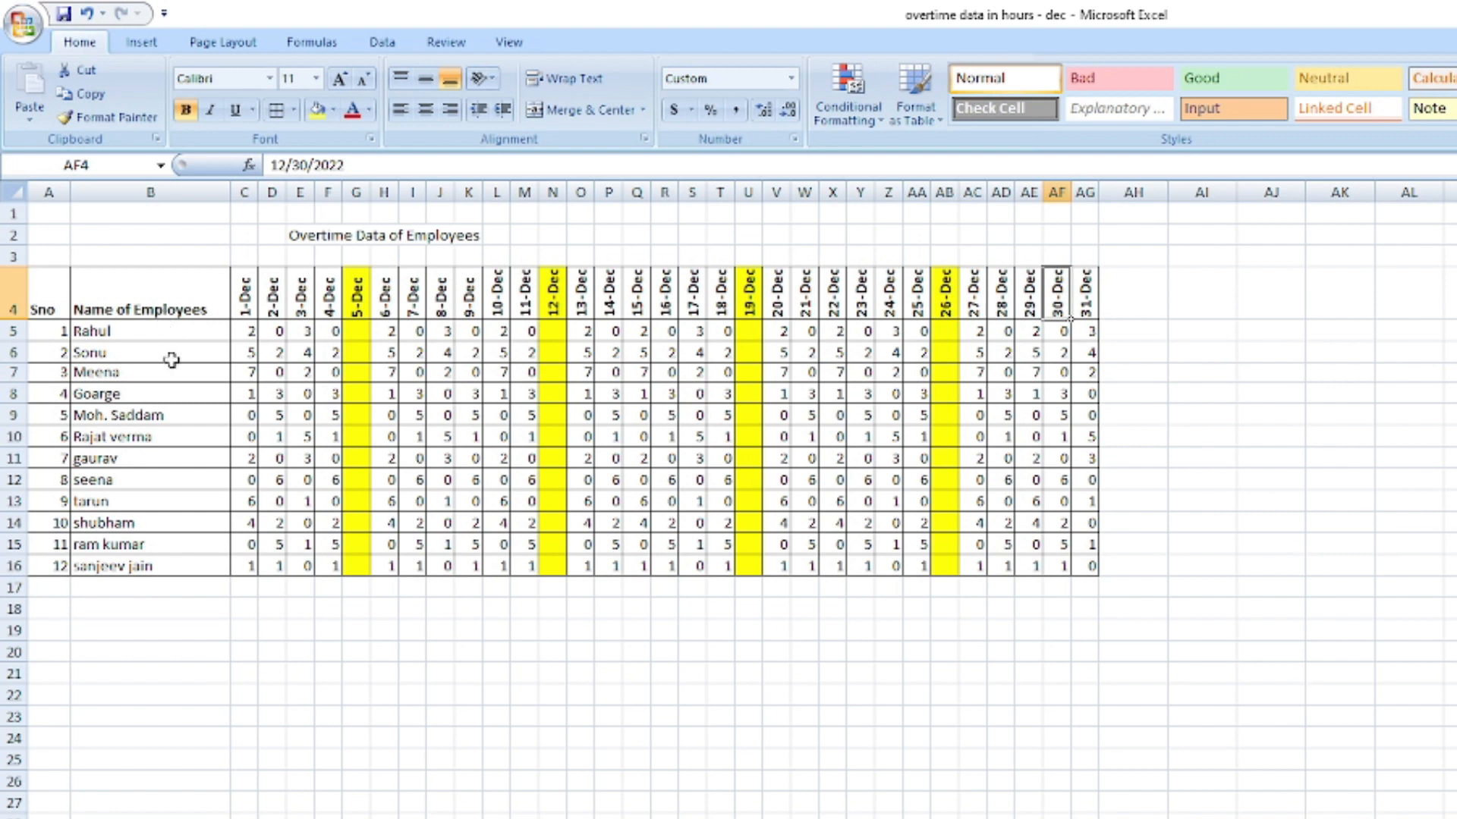
# Check the employee names column, then pick cell AH4 beside the last date.
pyautogui.click(151, 333)
pyautogui.click(133, 394)
pyautogui.click(135, 351)
pyautogui.moveTo(134, 334); pyautogui.dragTo(156, 568)
pyautogui.click(114, 501)
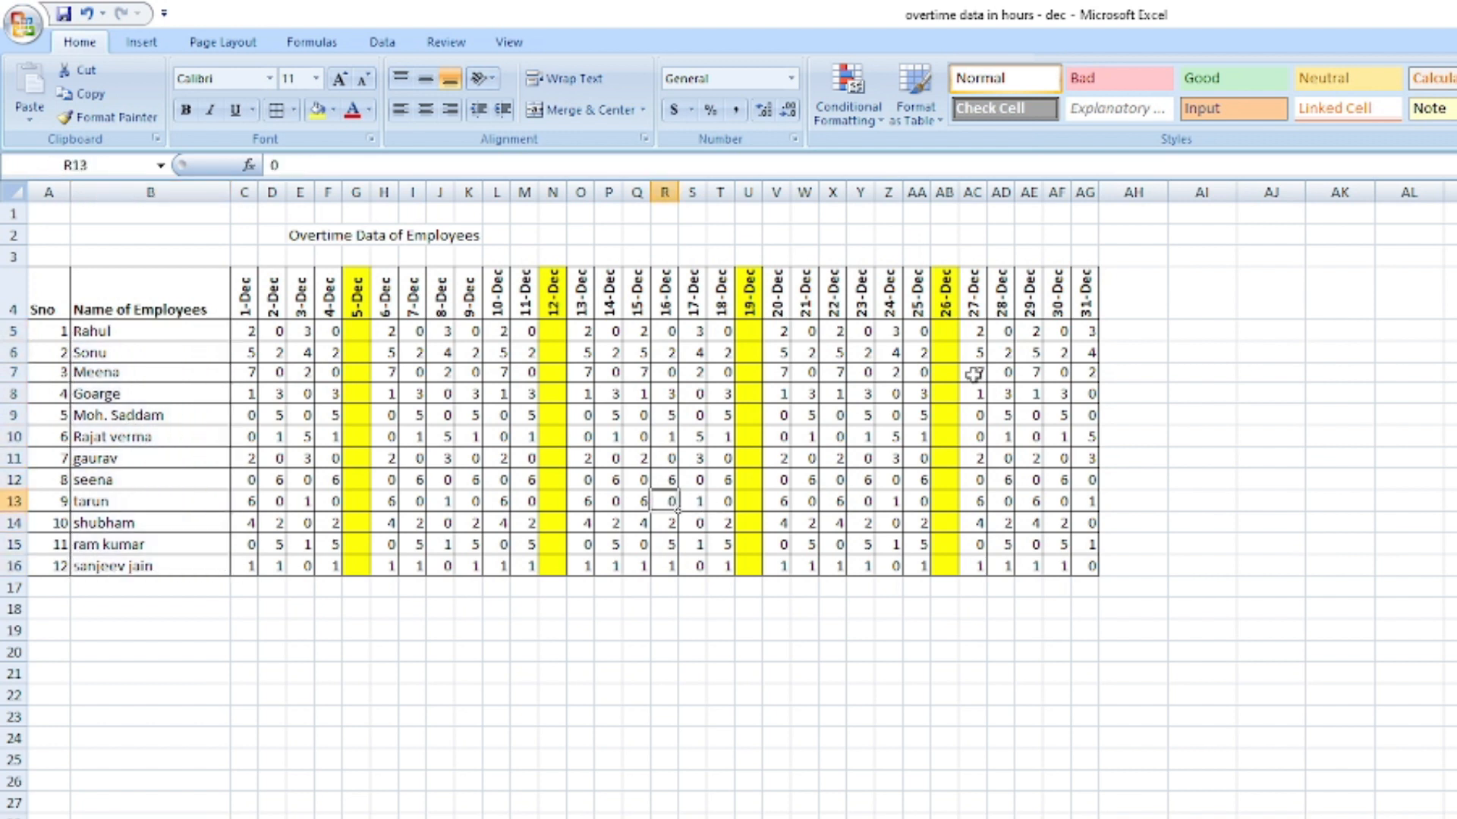
pyautogui.click(1142, 290)
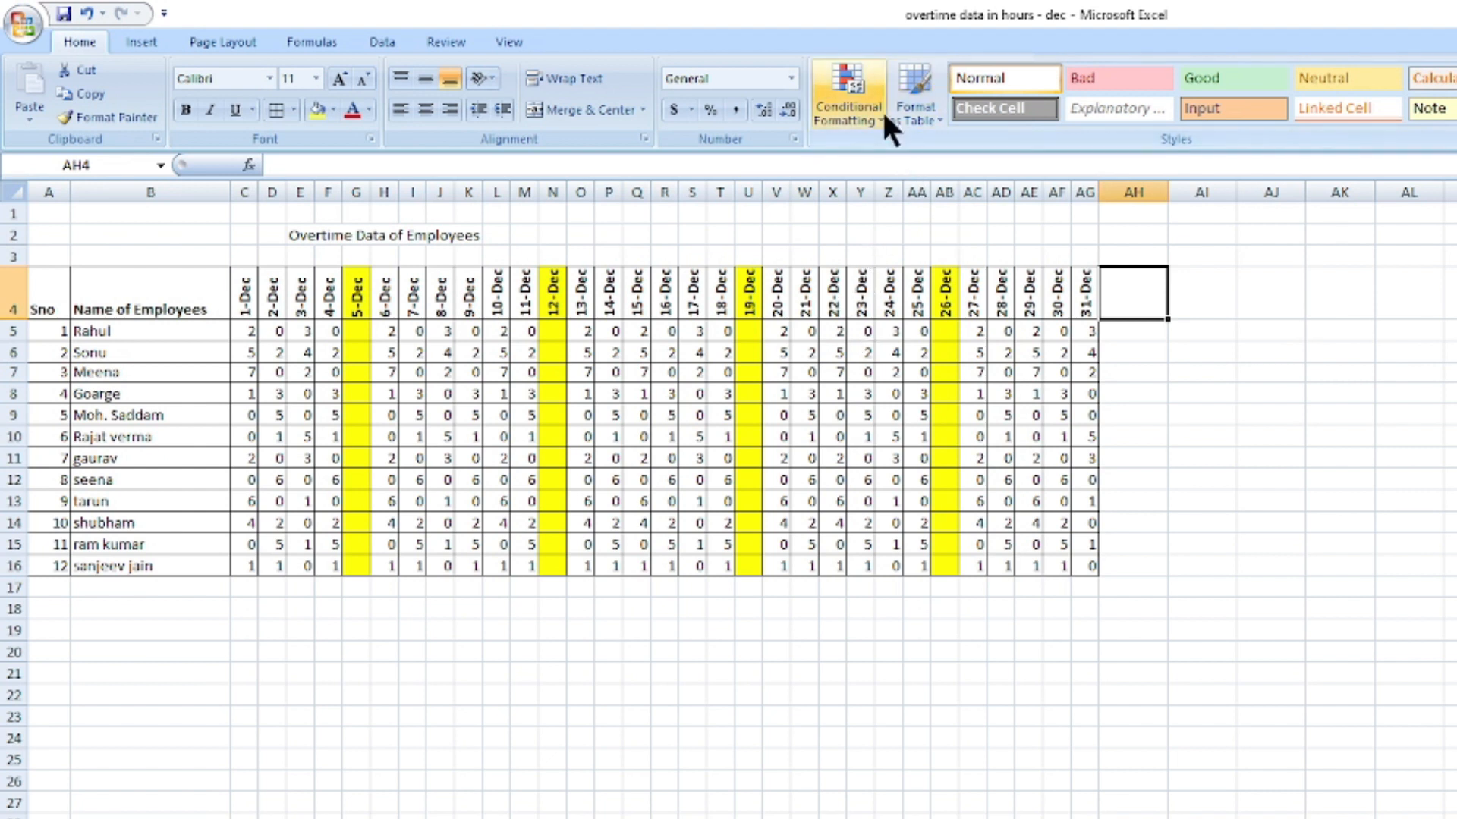
pyautogui.moveTo(235, 336); pyautogui.dragTo(1090, 560)
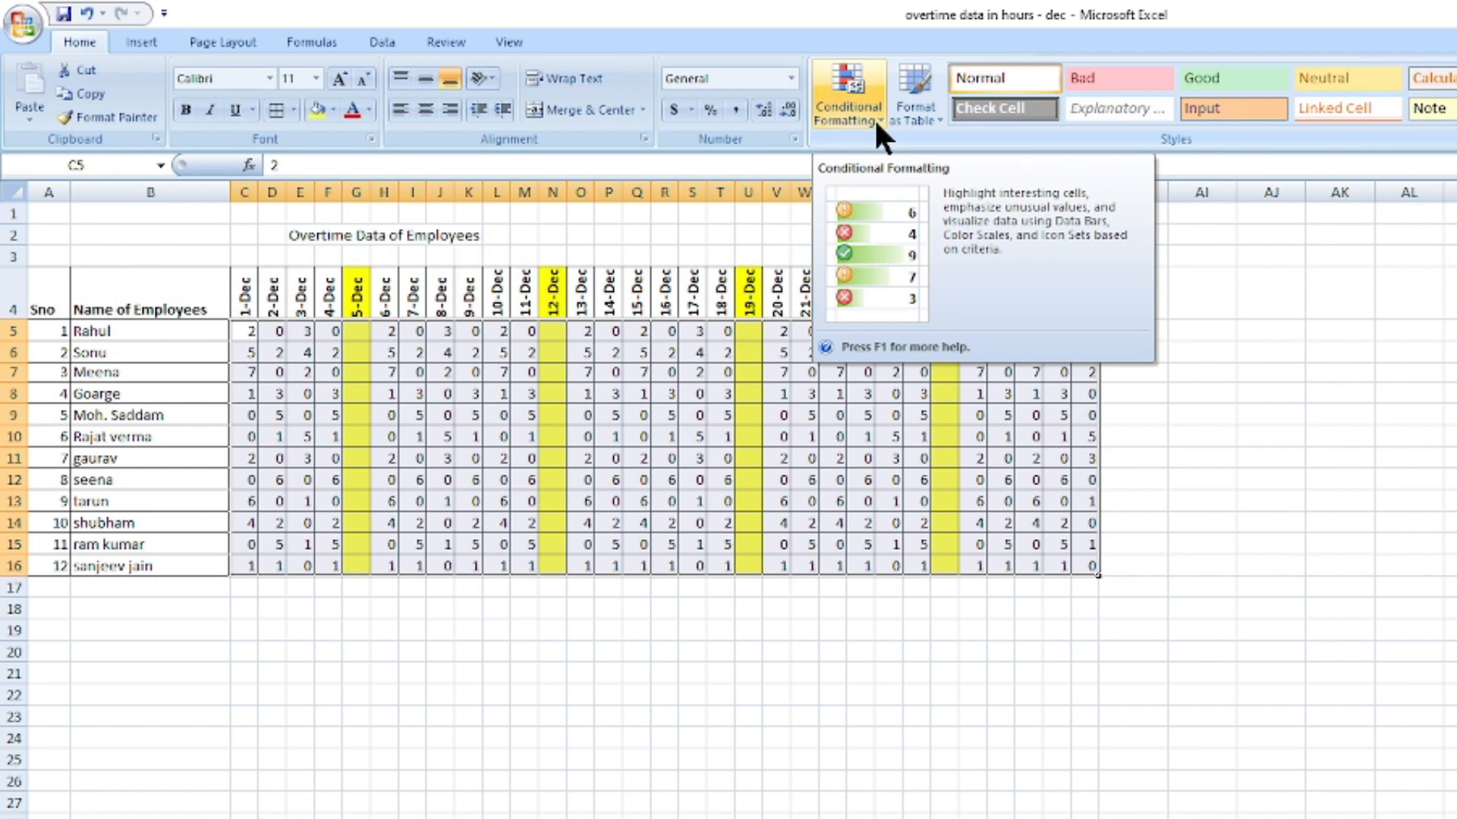
pyautogui.click(877, 124)
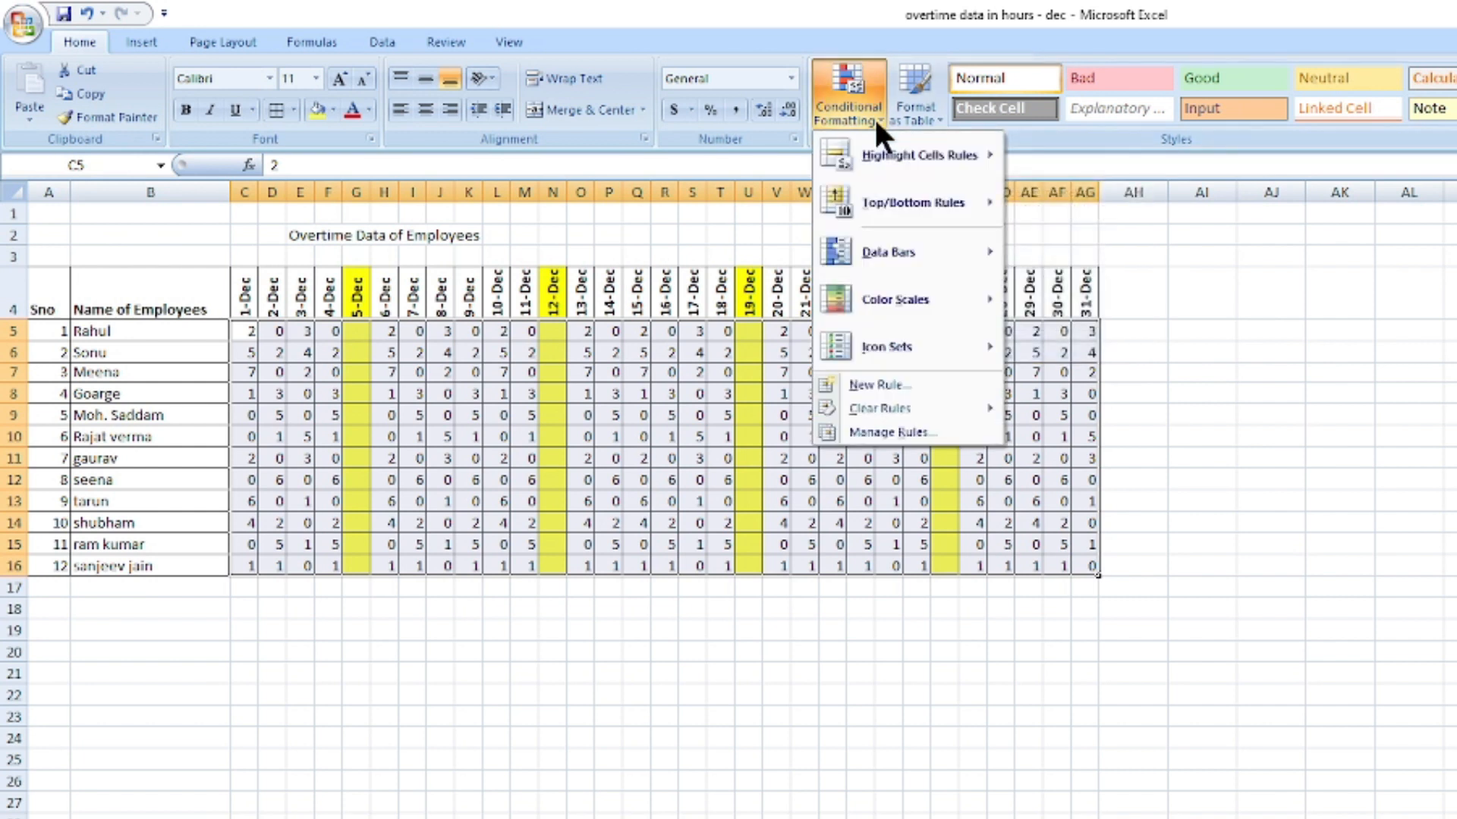
pyautogui.moveTo(929, 150)
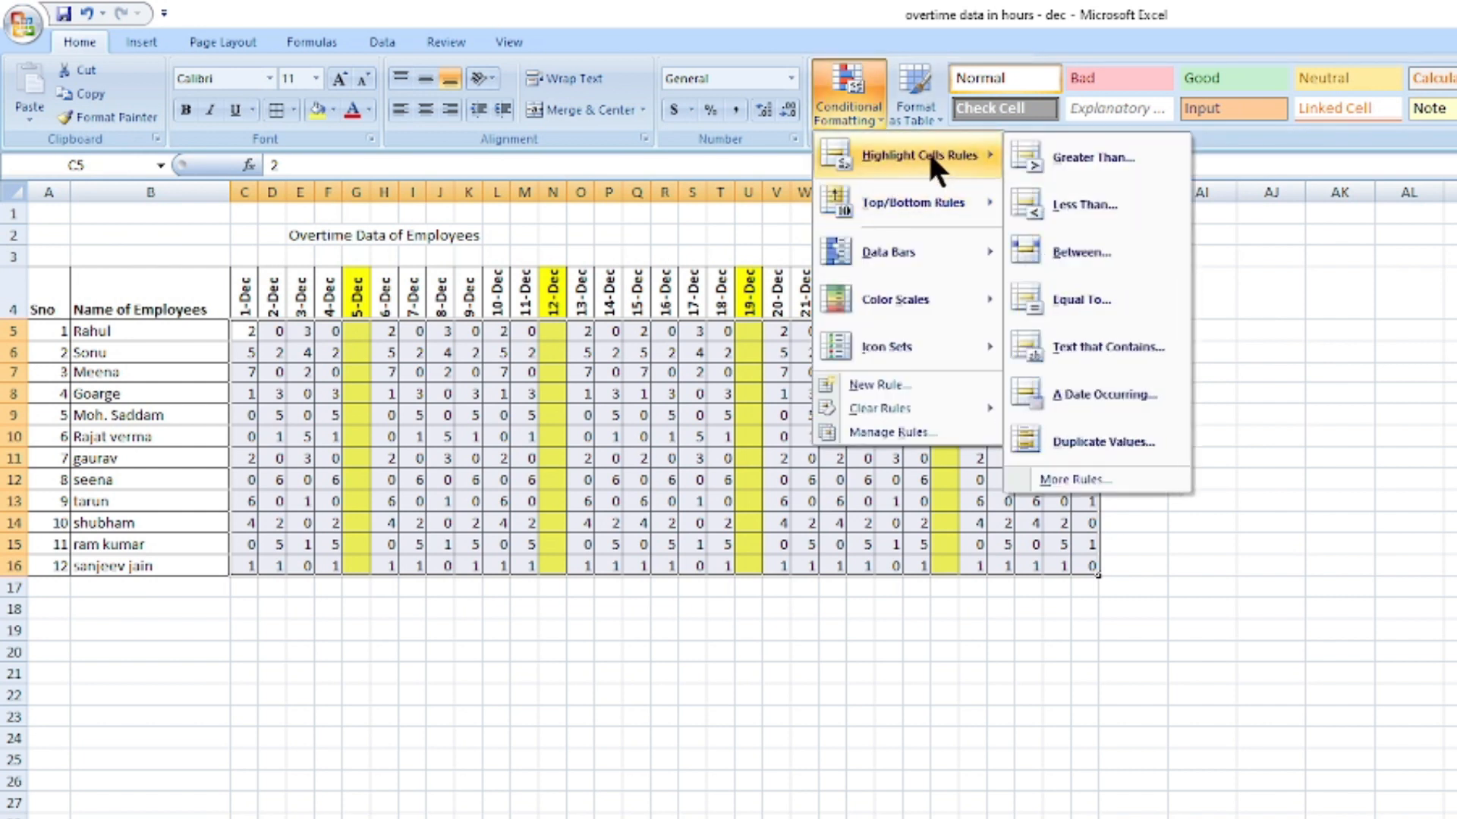
pyautogui.click(1127, 343)
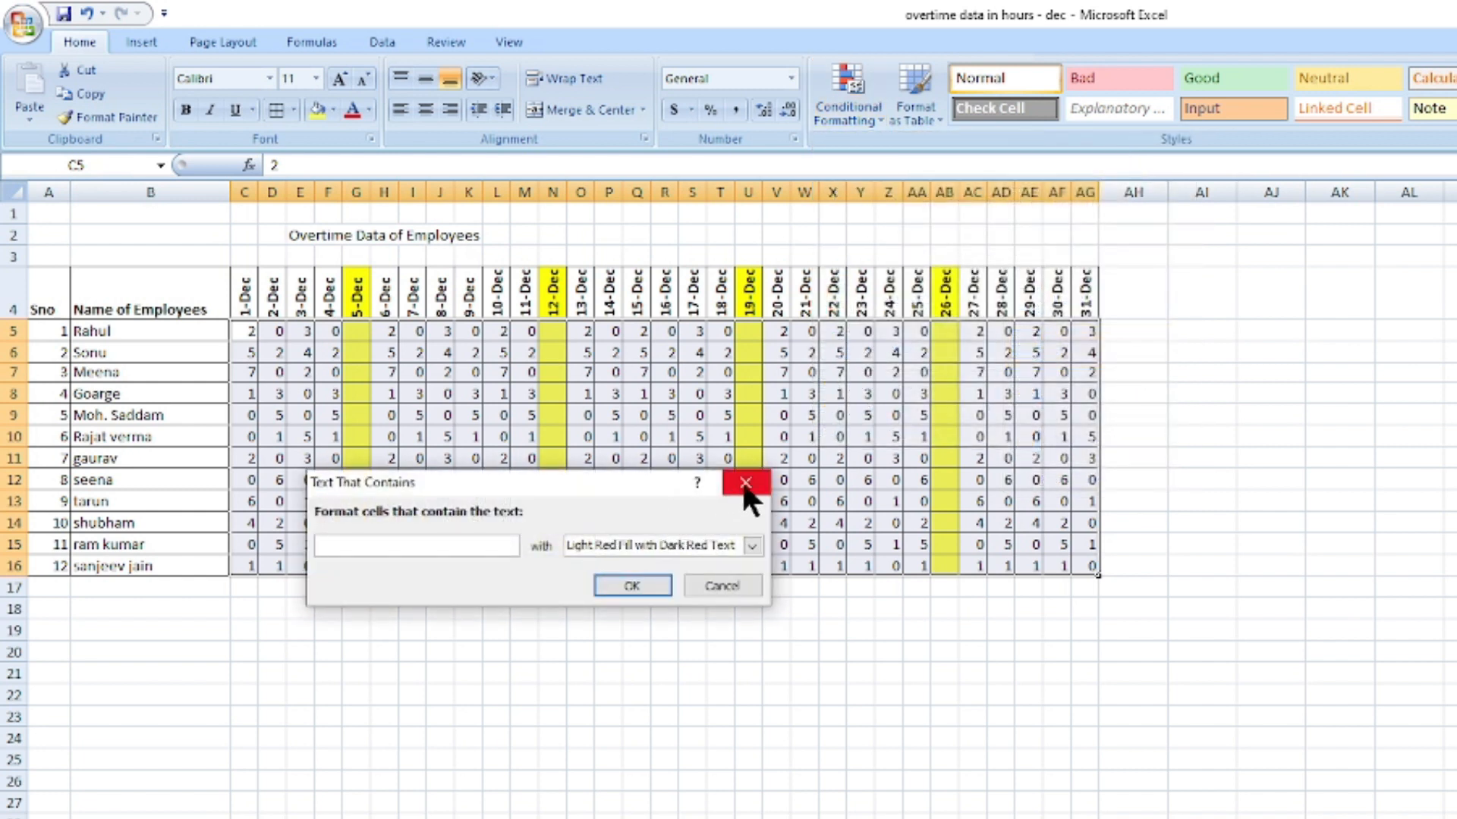
pyautogui.click(745, 484)
pyautogui.click(1213, 356)
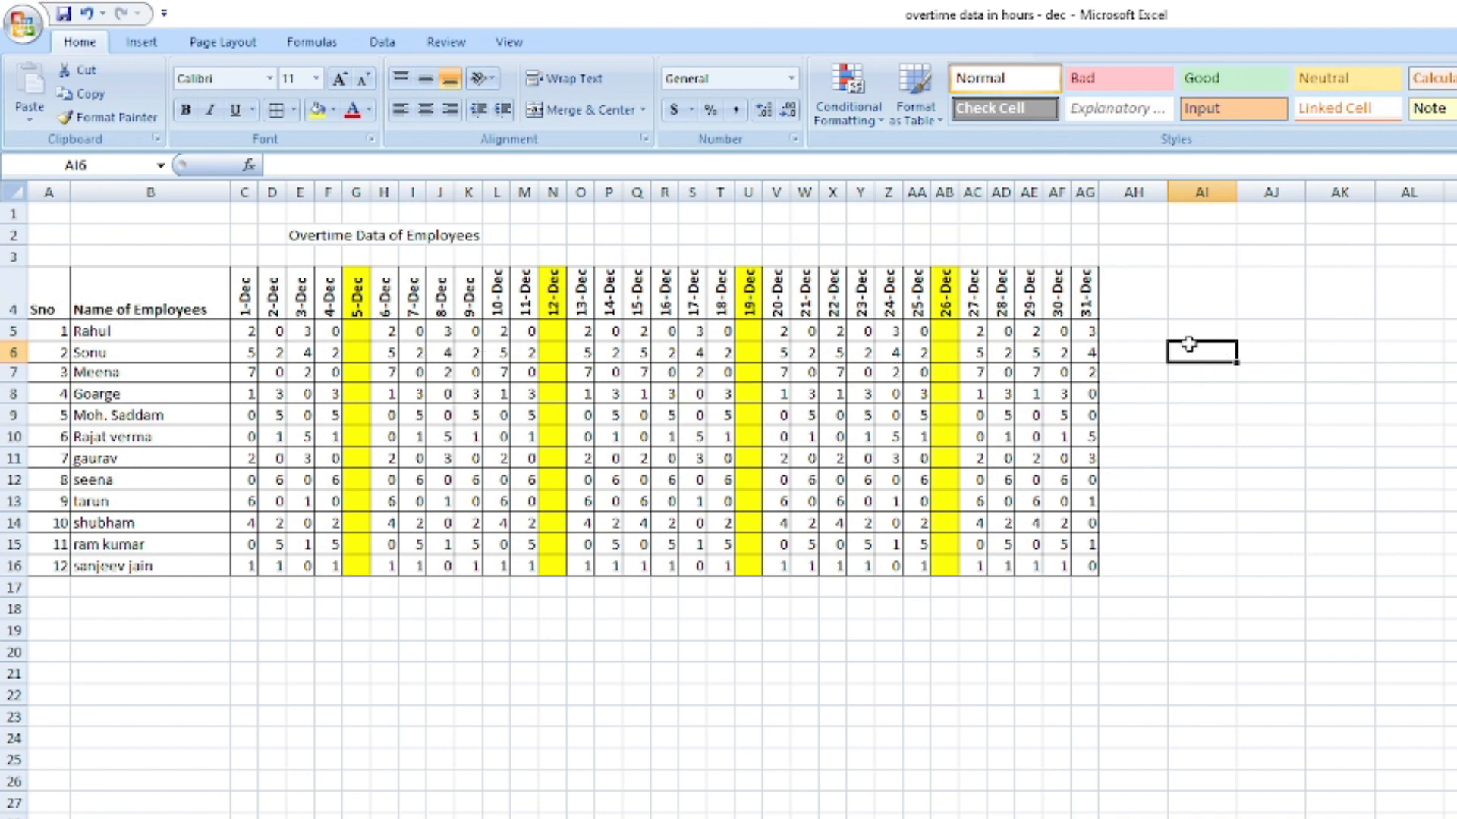
# Enter a bold 'Total' heading in AH4, angled counterclockwise.
pyautogui.click(1132, 291)
pyautogui.write('Total')
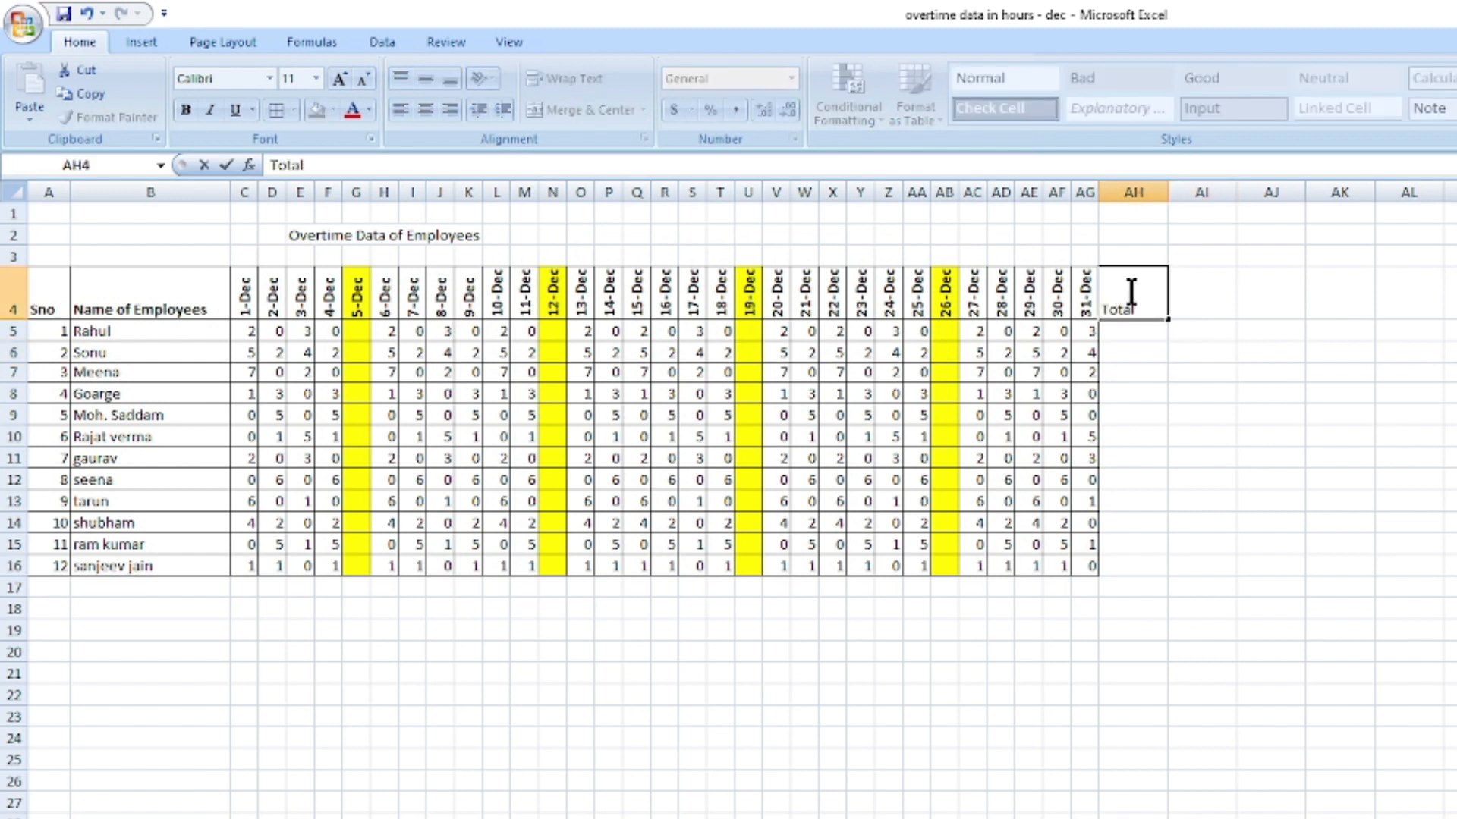
pyautogui.press('Return')
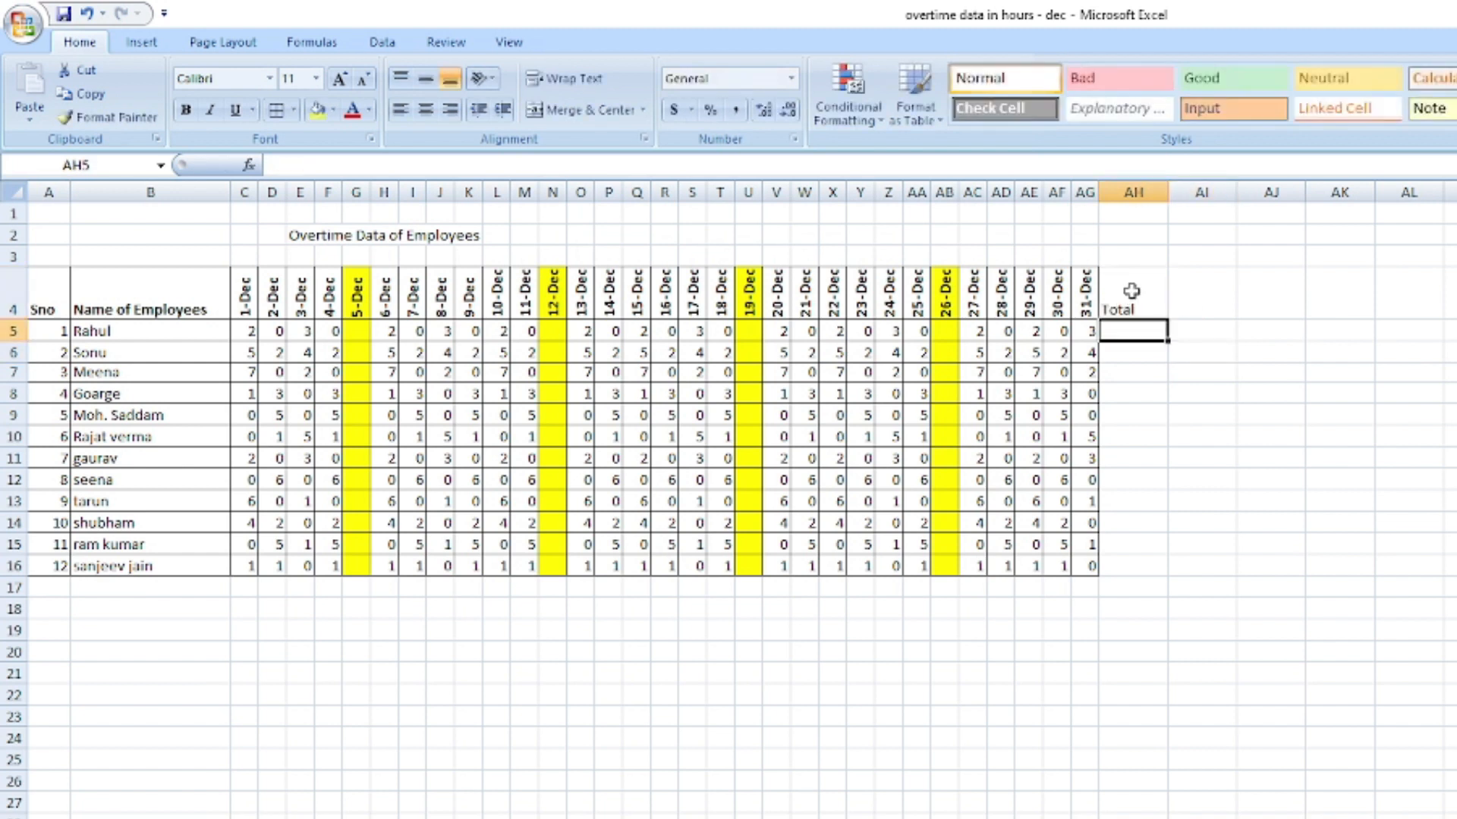
pyautogui.click(1120, 287)
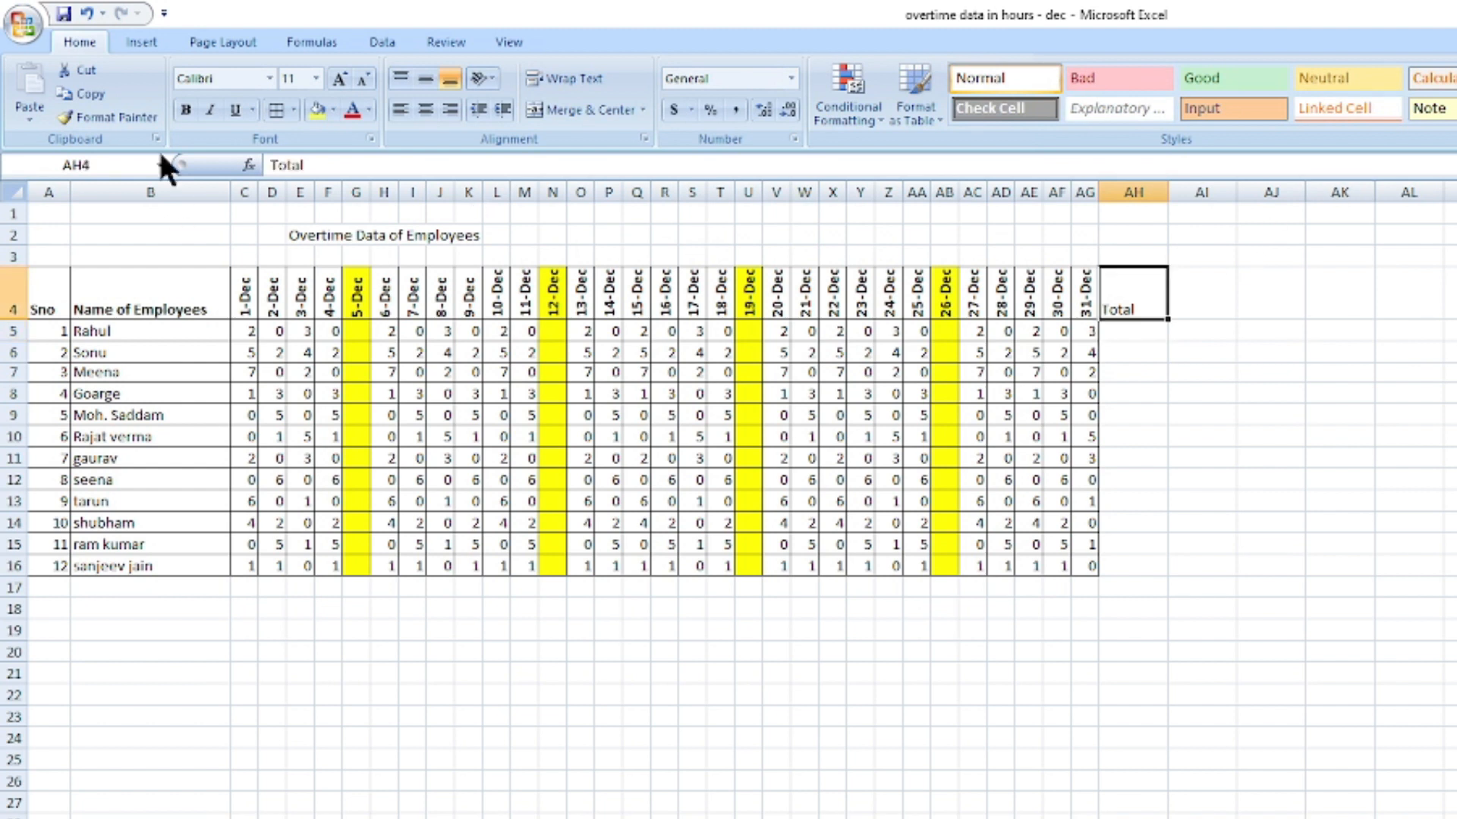
pyautogui.click(186, 113)
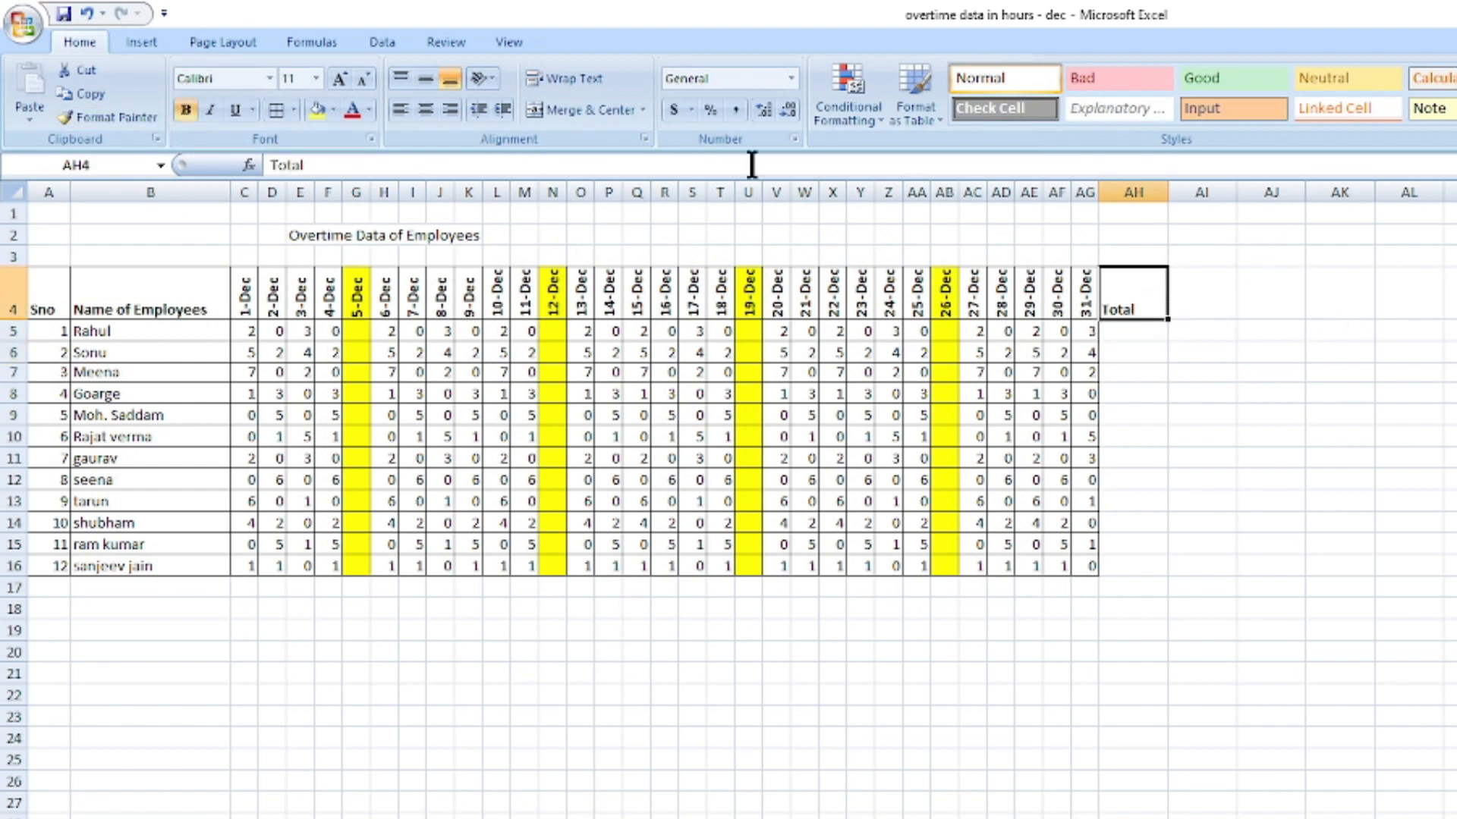
pyautogui.click(490, 79)
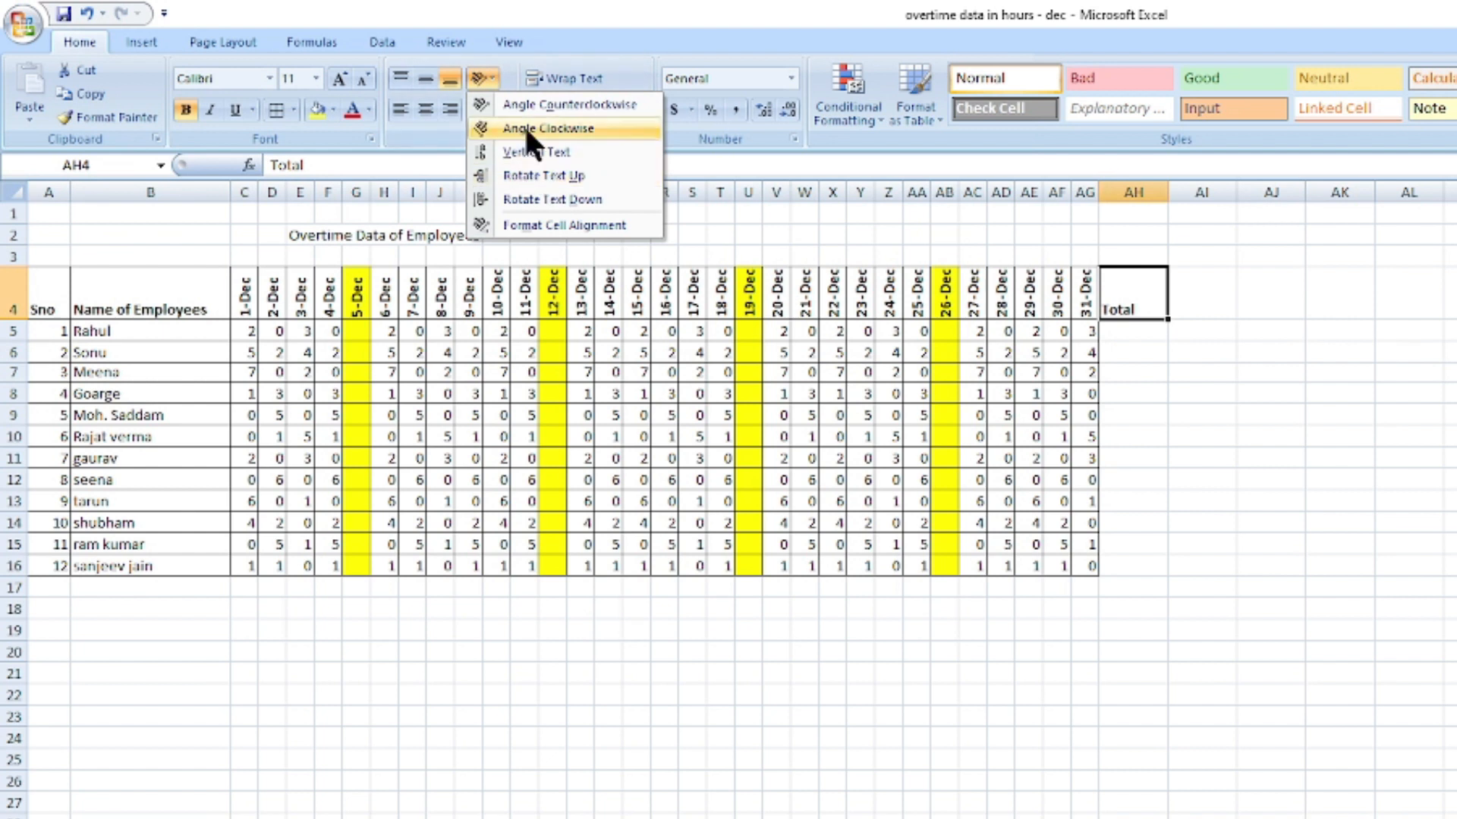
pyautogui.click(540, 110)
pyautogui.click(1216, 346)
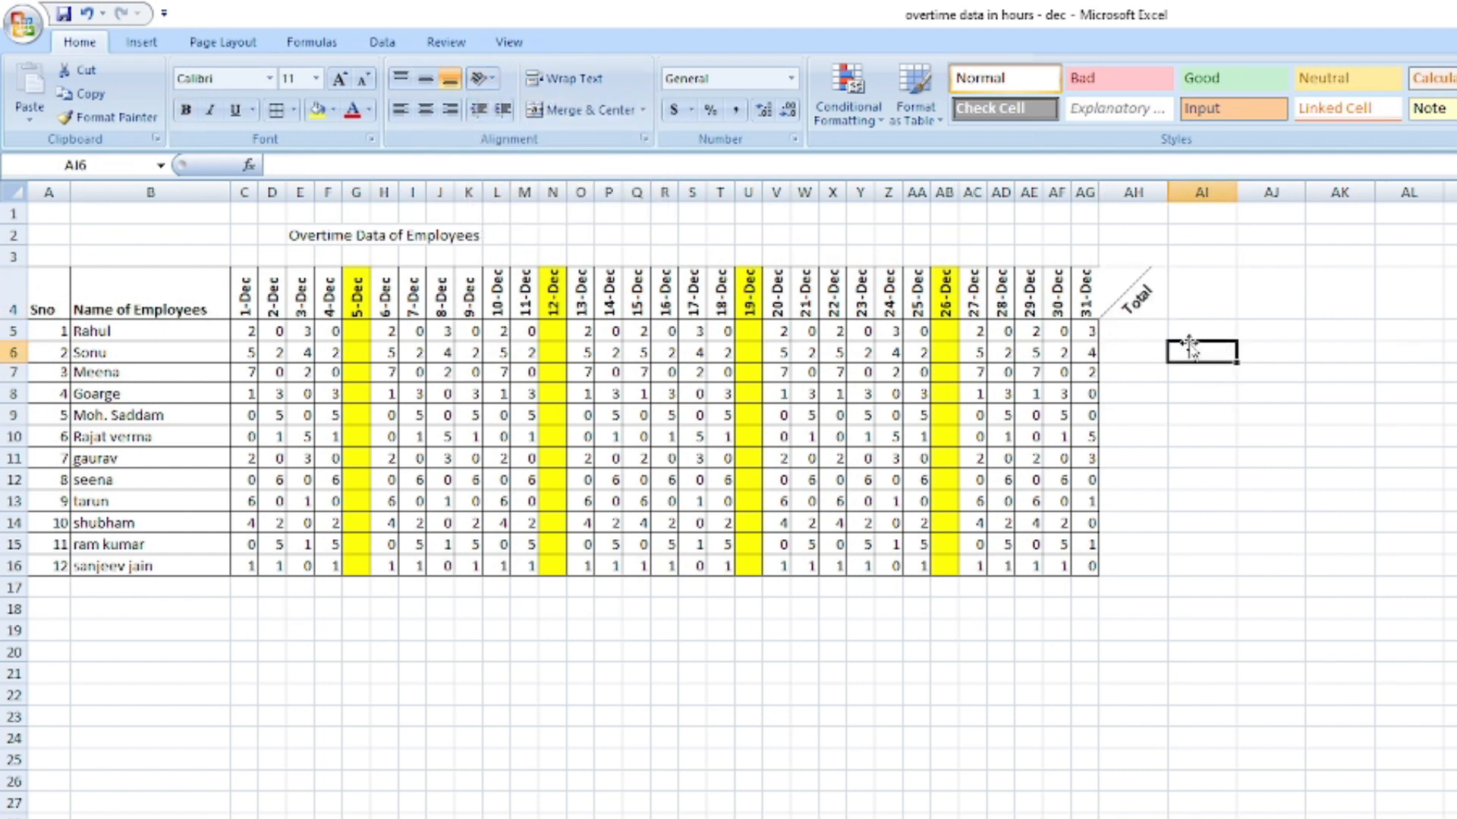
# Add borders to the Total cells AH5:AH16 and widen column AH.
pyautogui.click(1157, 299)
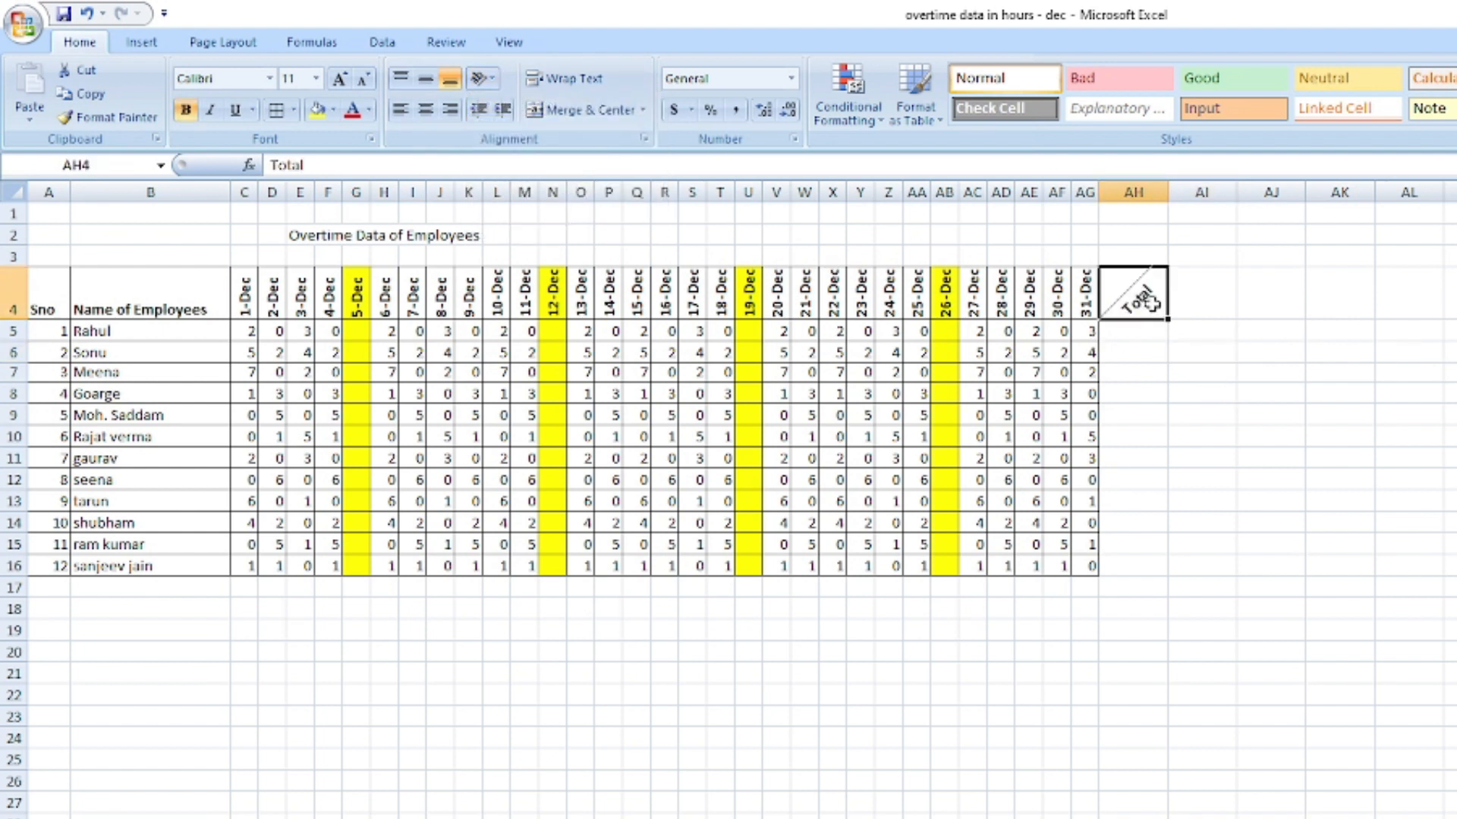
pyautogui.moveTo(1158, 335); pyautogui.dragTo(1121, 575)
pyautogui.click(276, 110)
pyautogui.click(1331, 433)
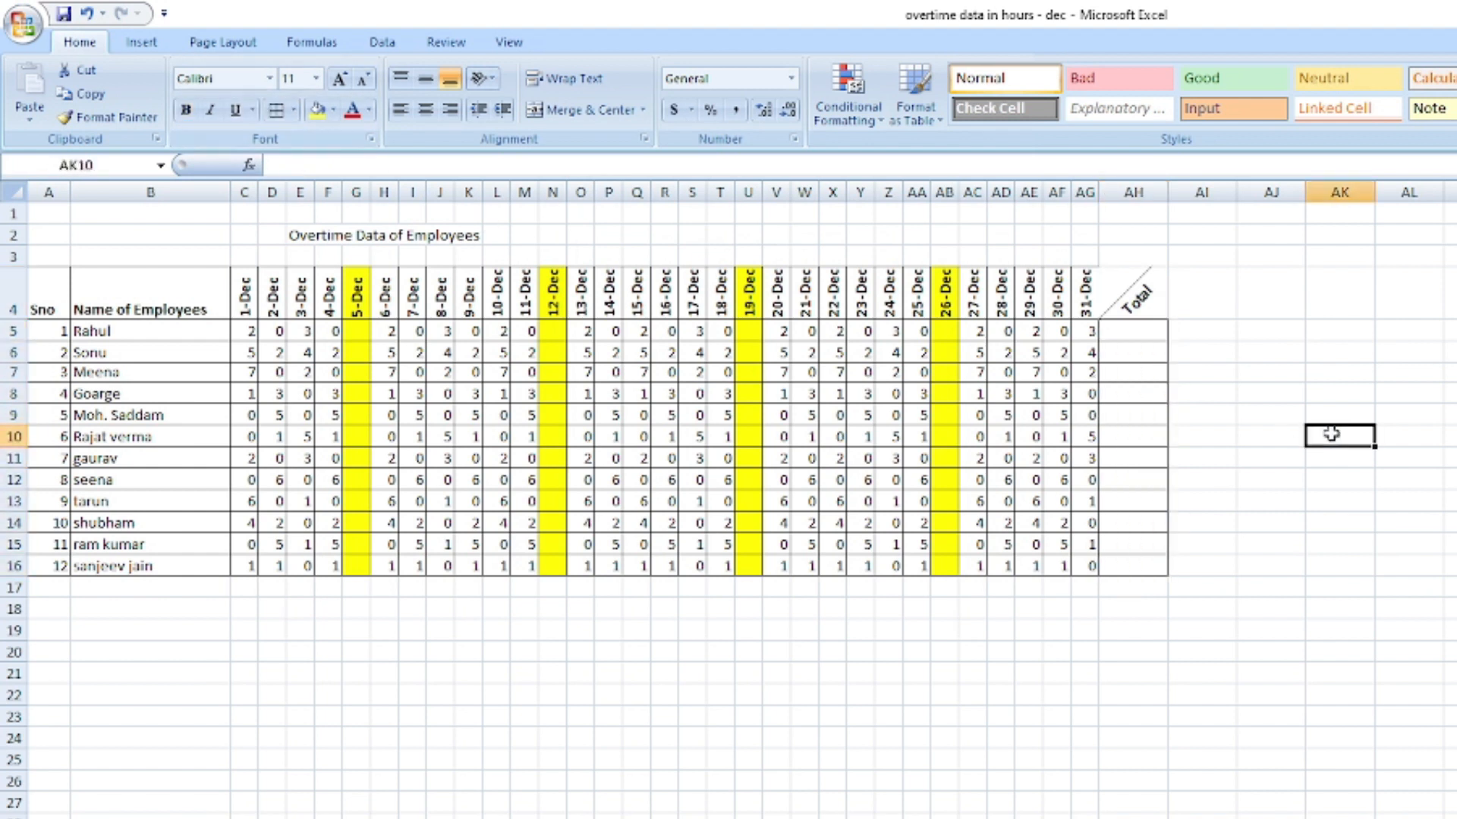
pyautogui.click(1119, 332)
pyautogui.click(1133, 193)
pyautogui.moveTo(1167, 196); pyautogui.dragTo(1183, 199)
pyautogui.click(1129, 329)
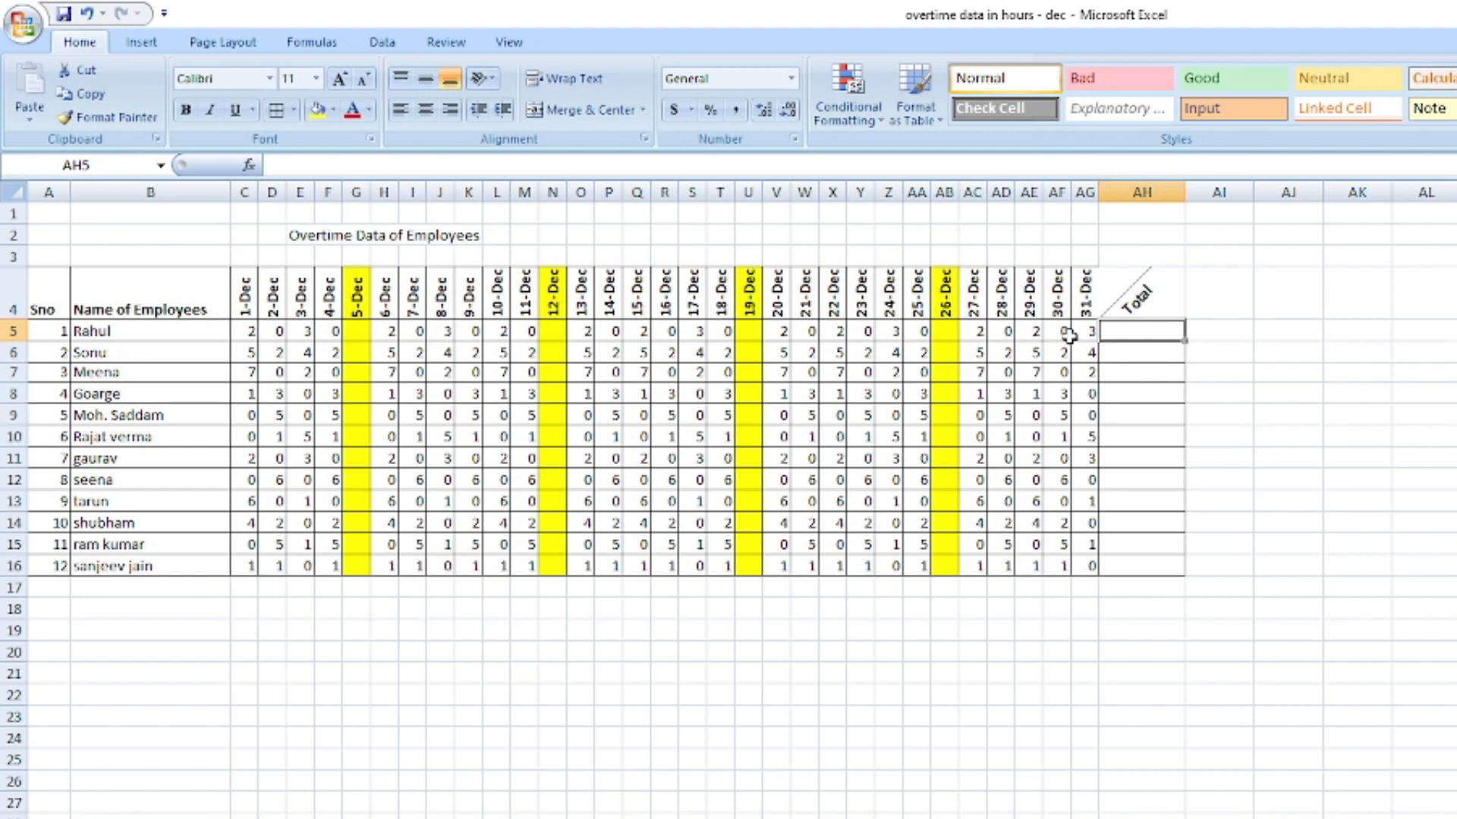
pyautogui.moveTo(1146, 372); pyautogui.dragTo(1246, 338)
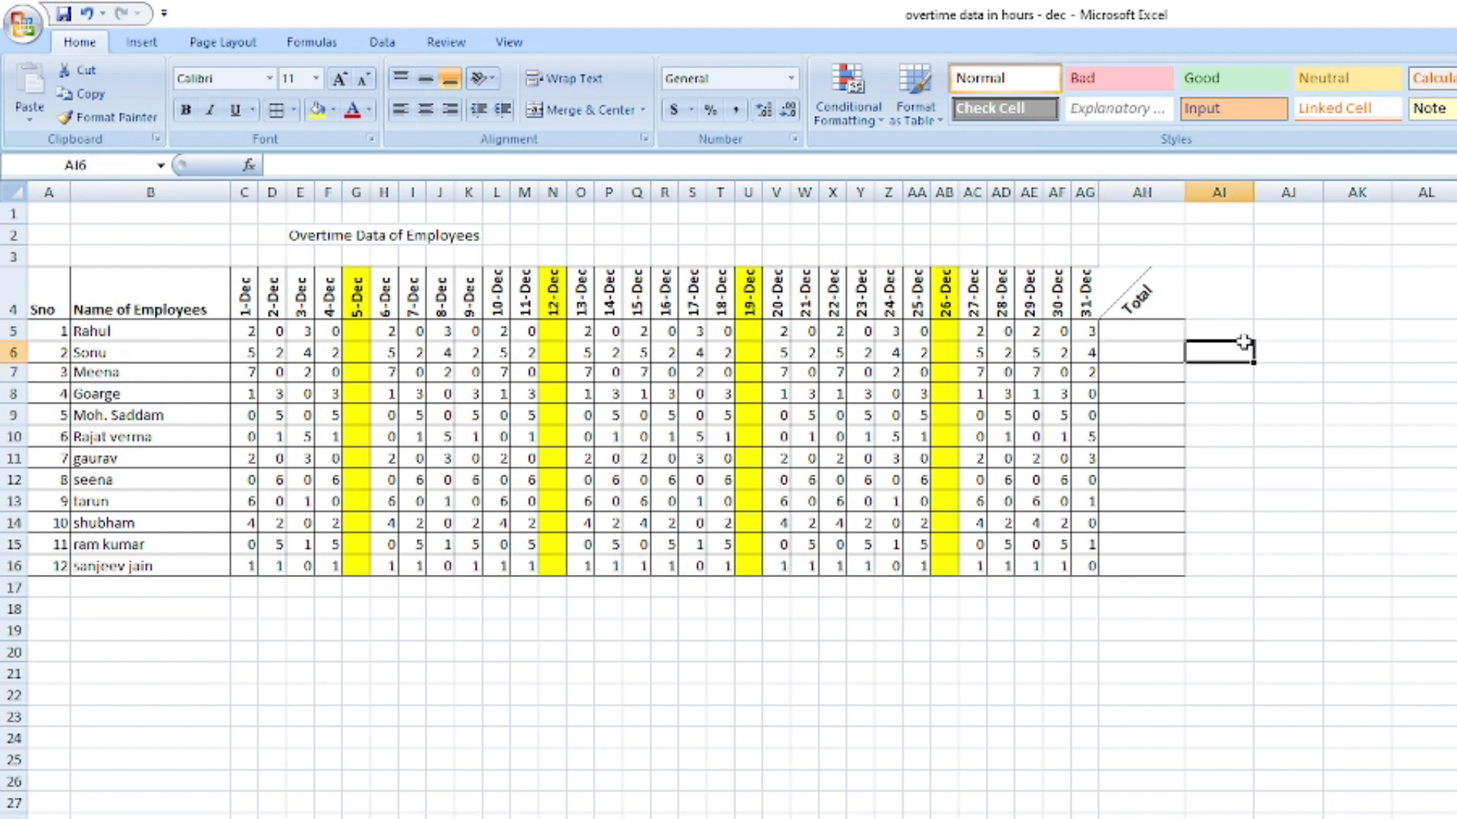
# Enter =SUM(C5:AG5) in AH5 to total the first employee's daily hours.
pyautogui.click(1140, 336)
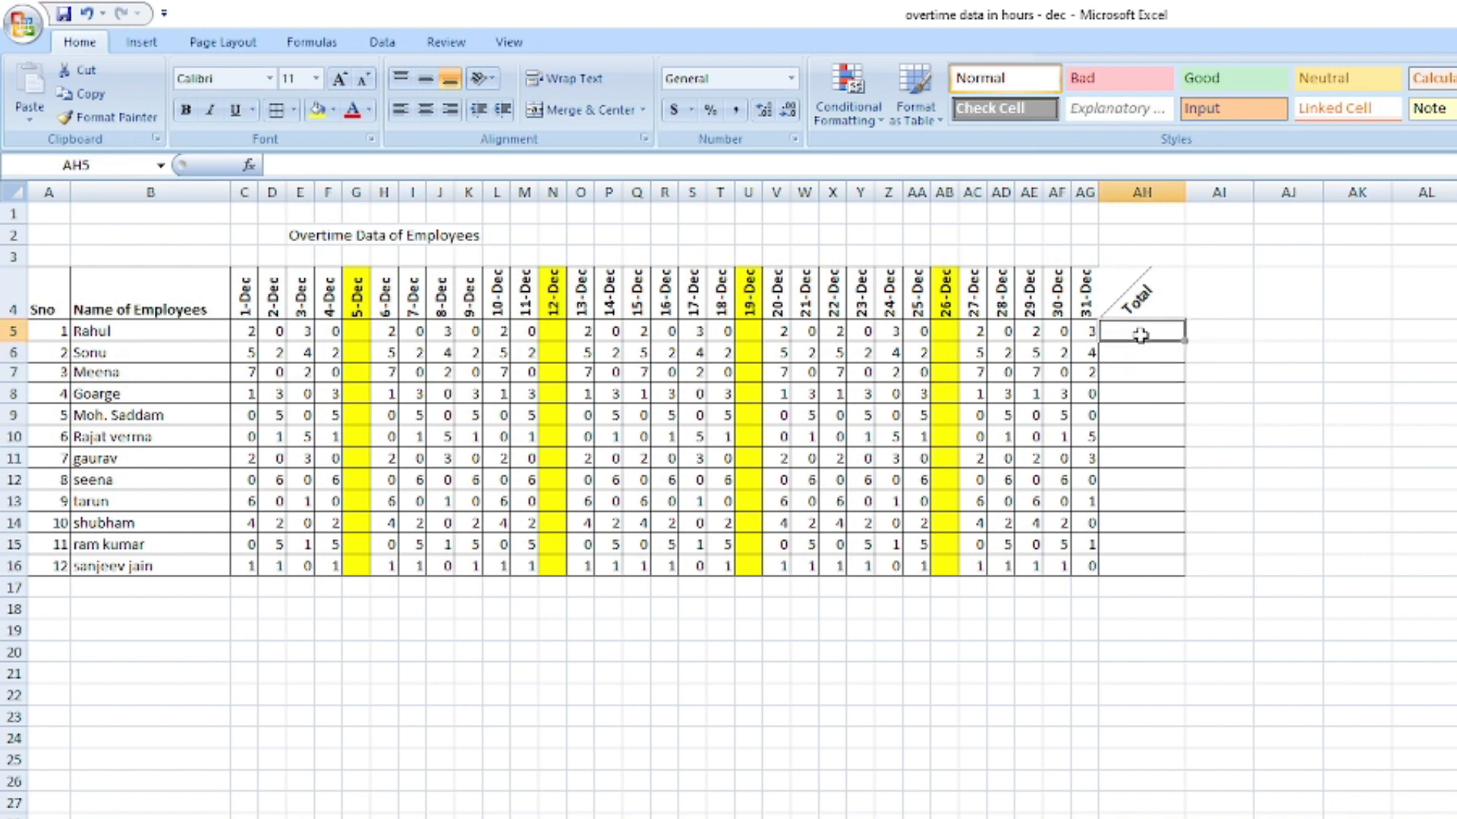
pyautogui.write('=')
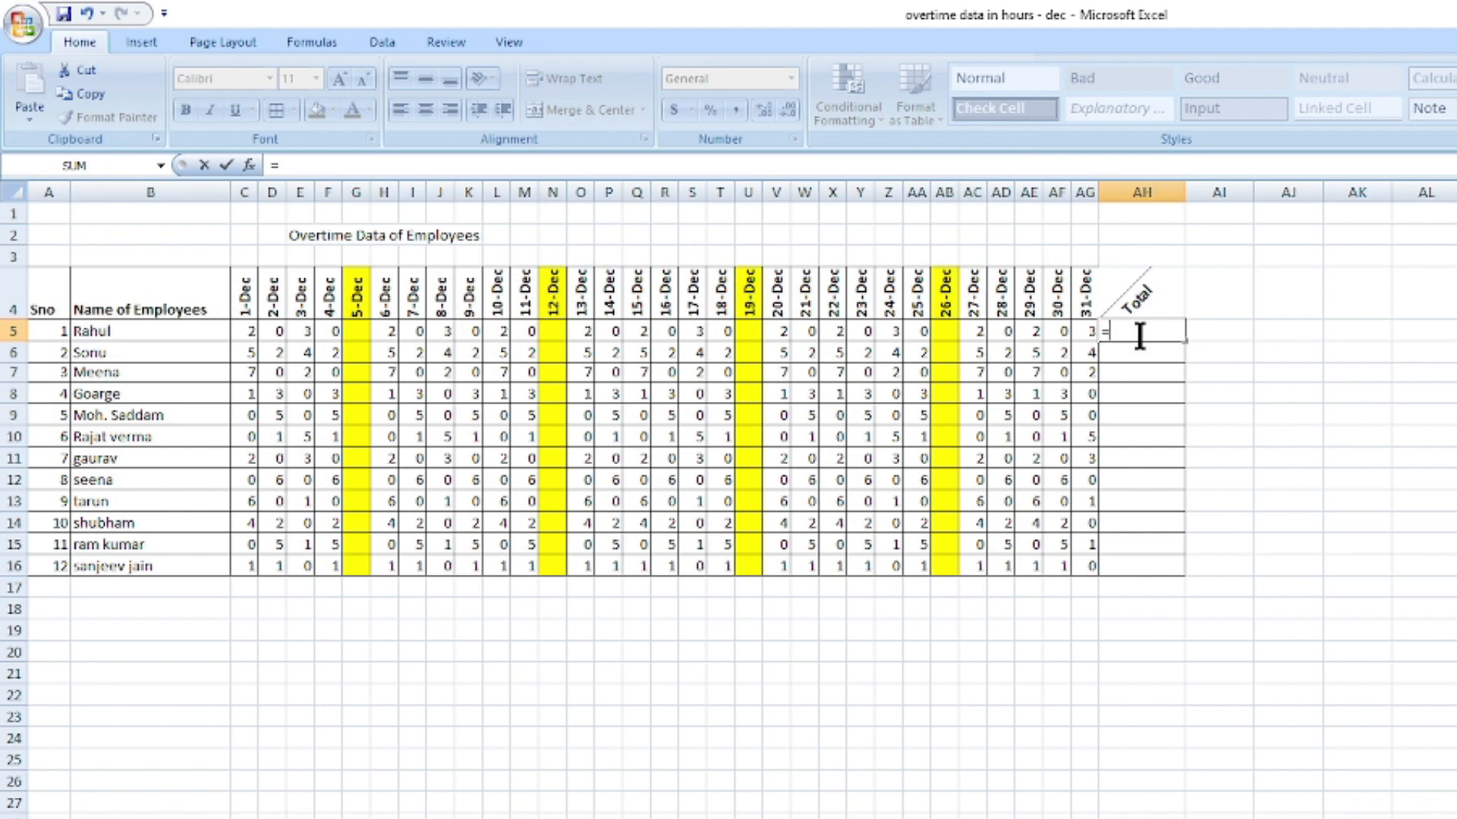
pyautogui.write('sum')
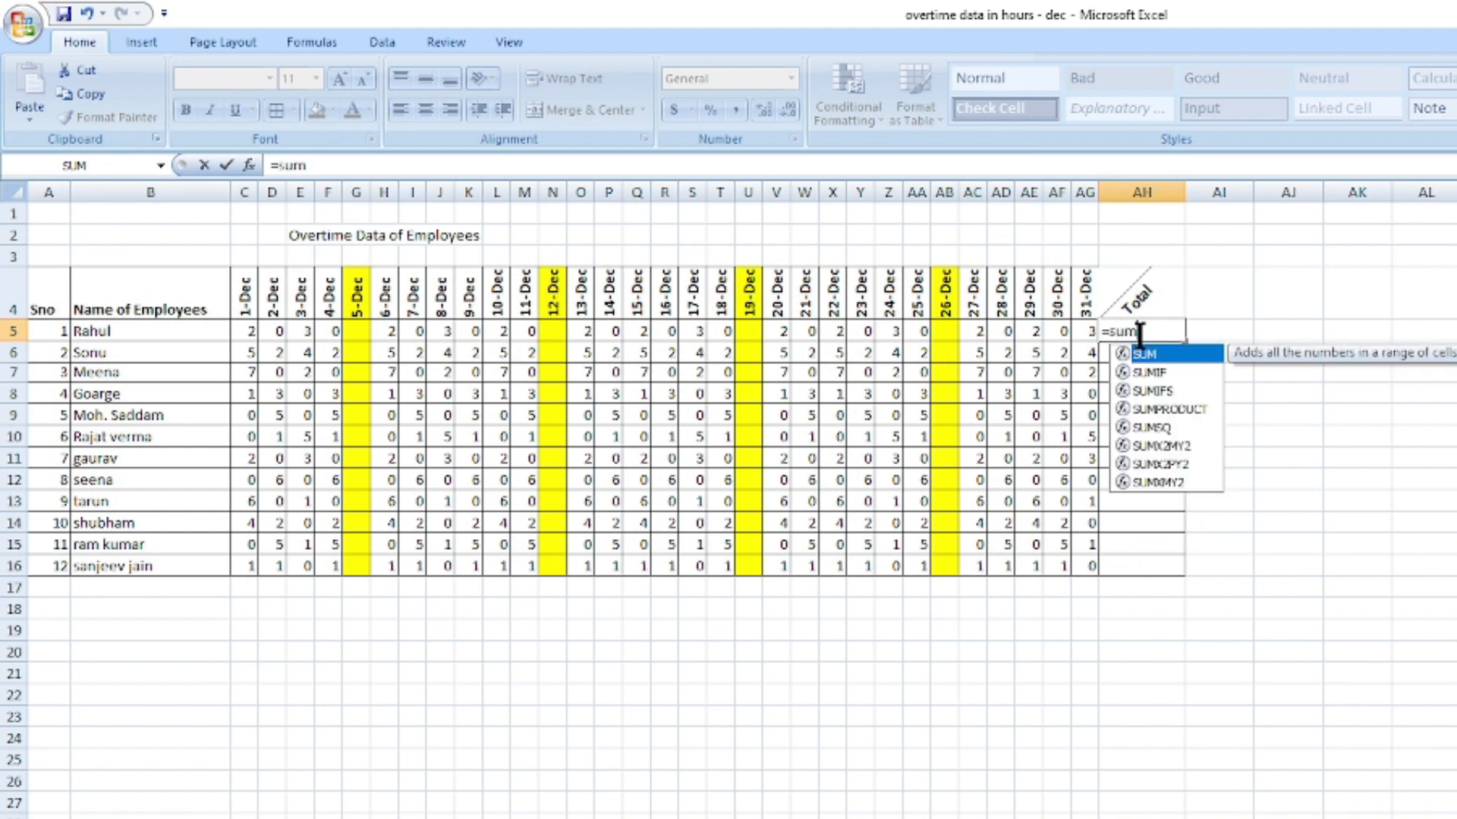
pyautogui.press('Tab')
pyautogui.click(245, 332)
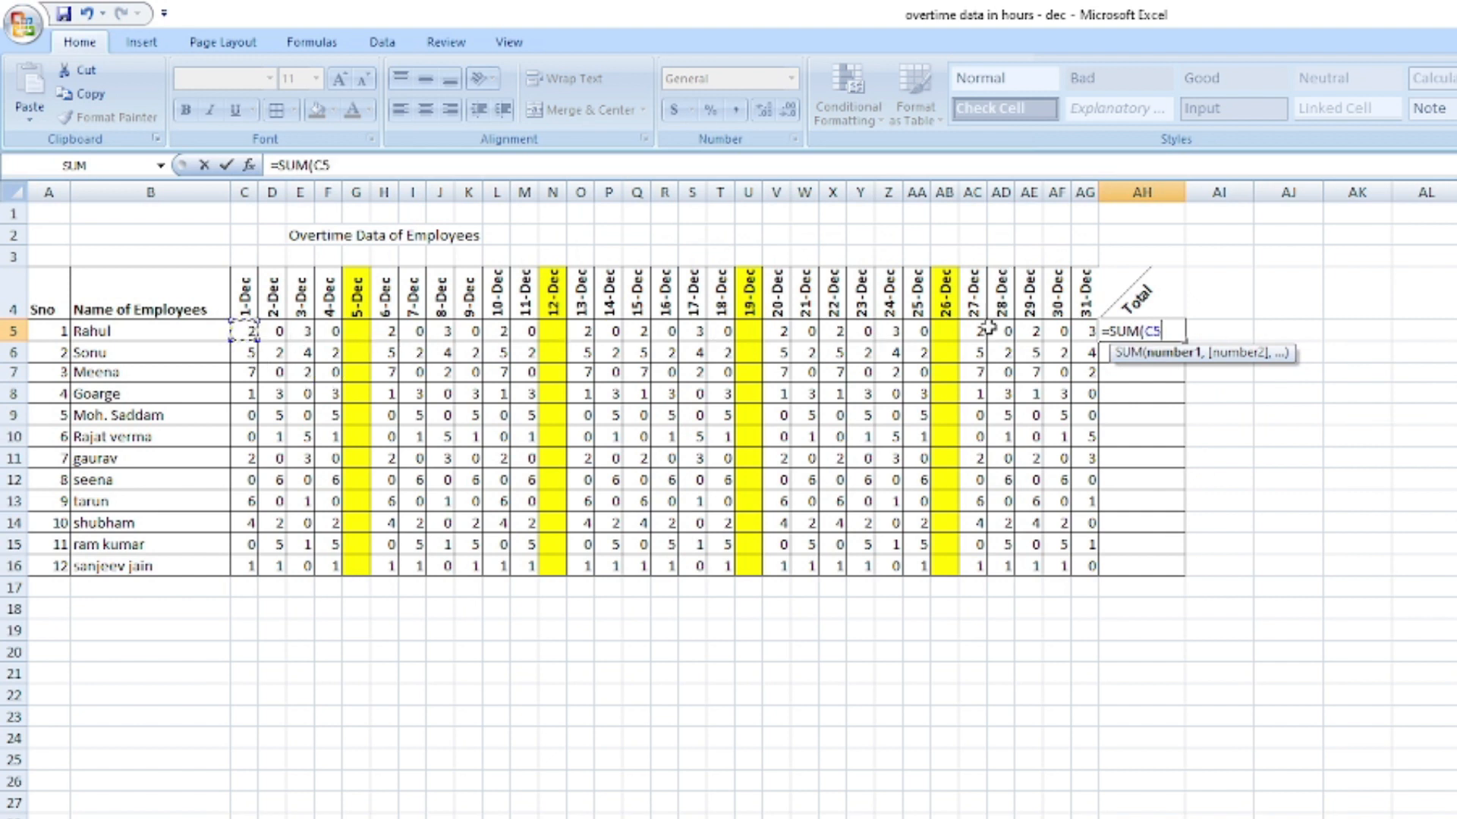
pyautogui.click(1083, 332)
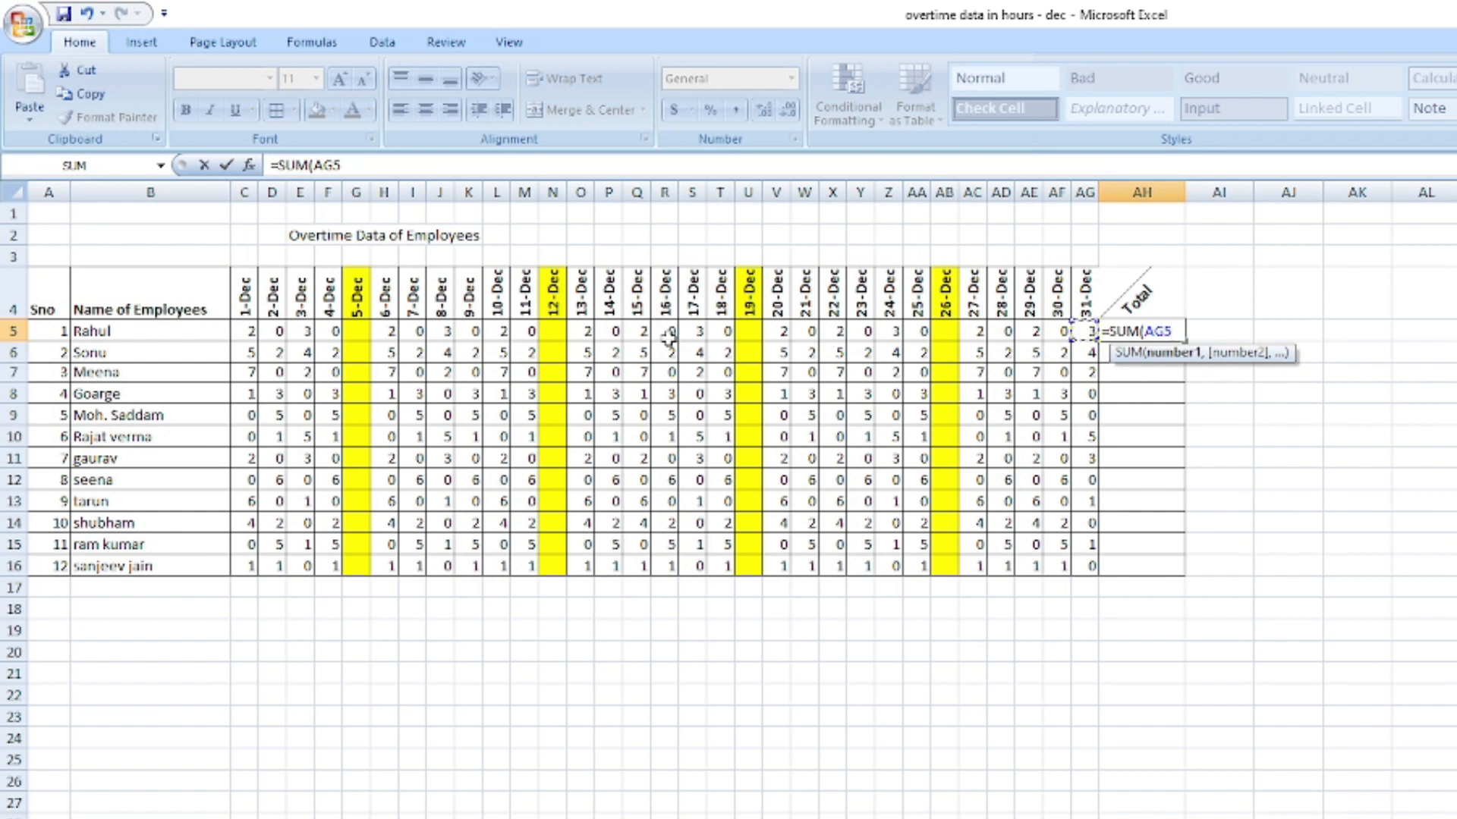
pyautogui.moveTo(245, 334); pyautogui.dragTo(1085, 333)
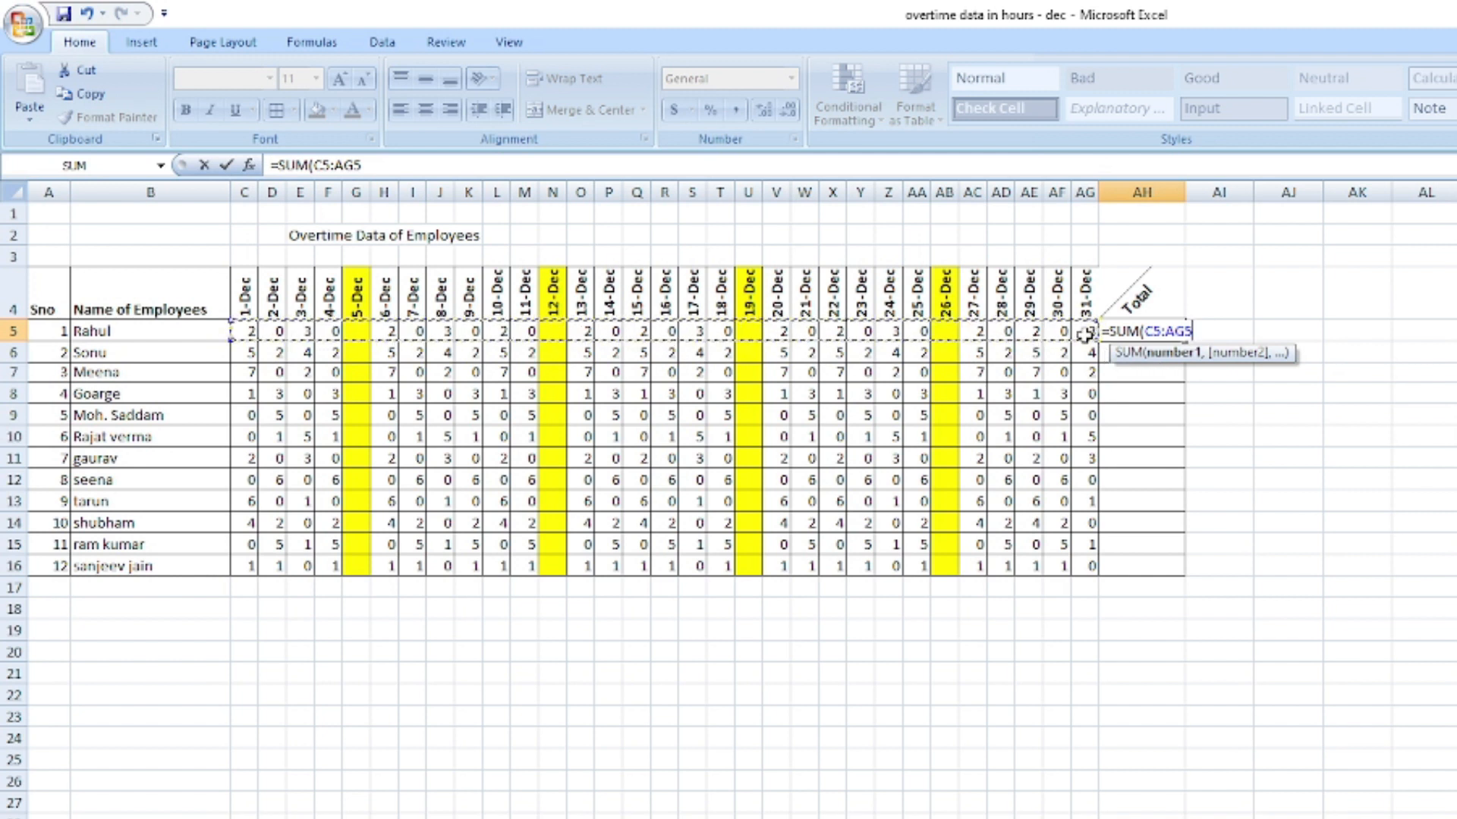
pyautogui.press('Return')
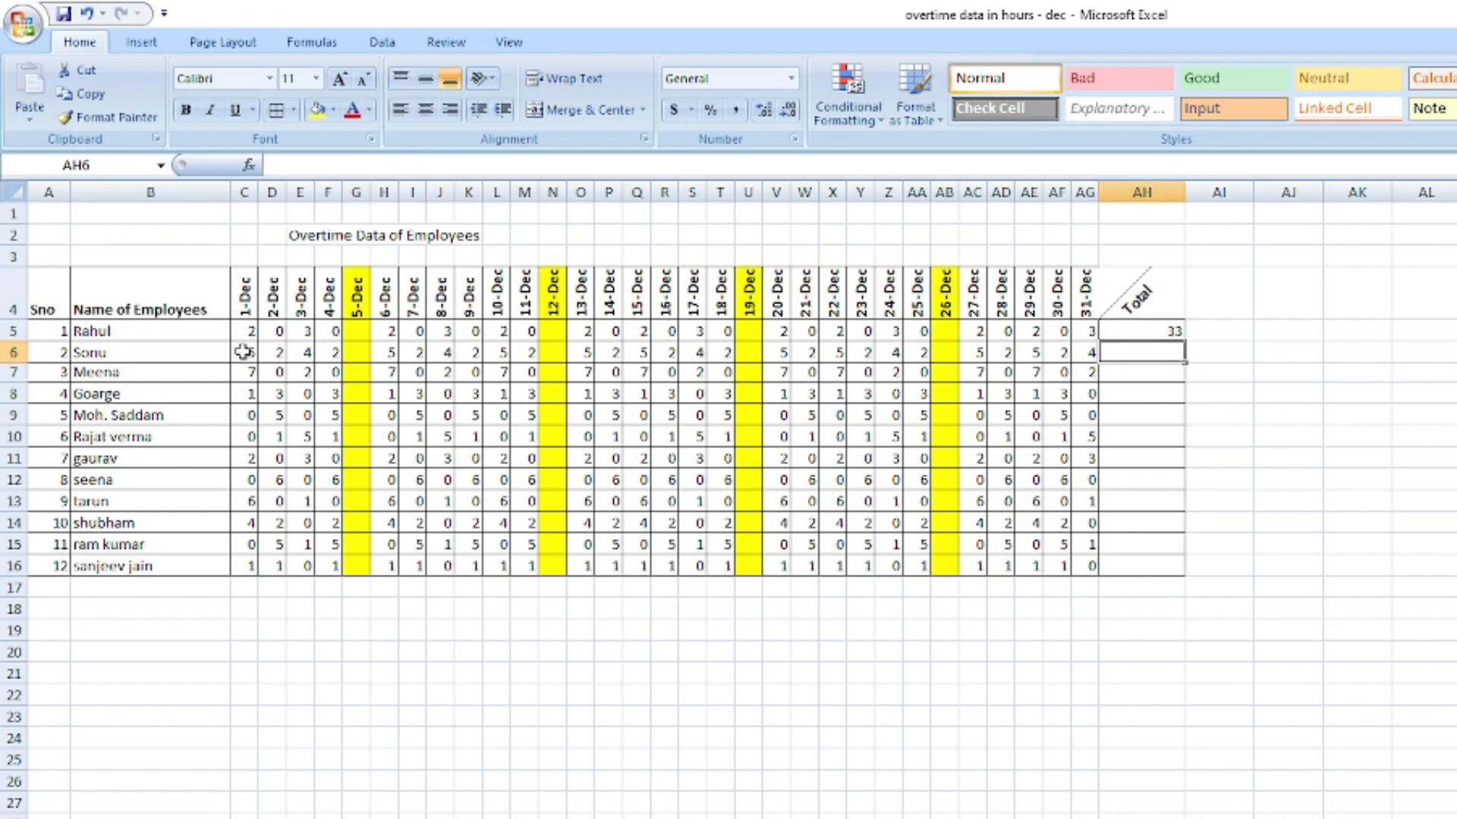
# Enter =SUM(C6:AG6) in AH6, then fill the totals down to AH16.
pyautogui.write('=')
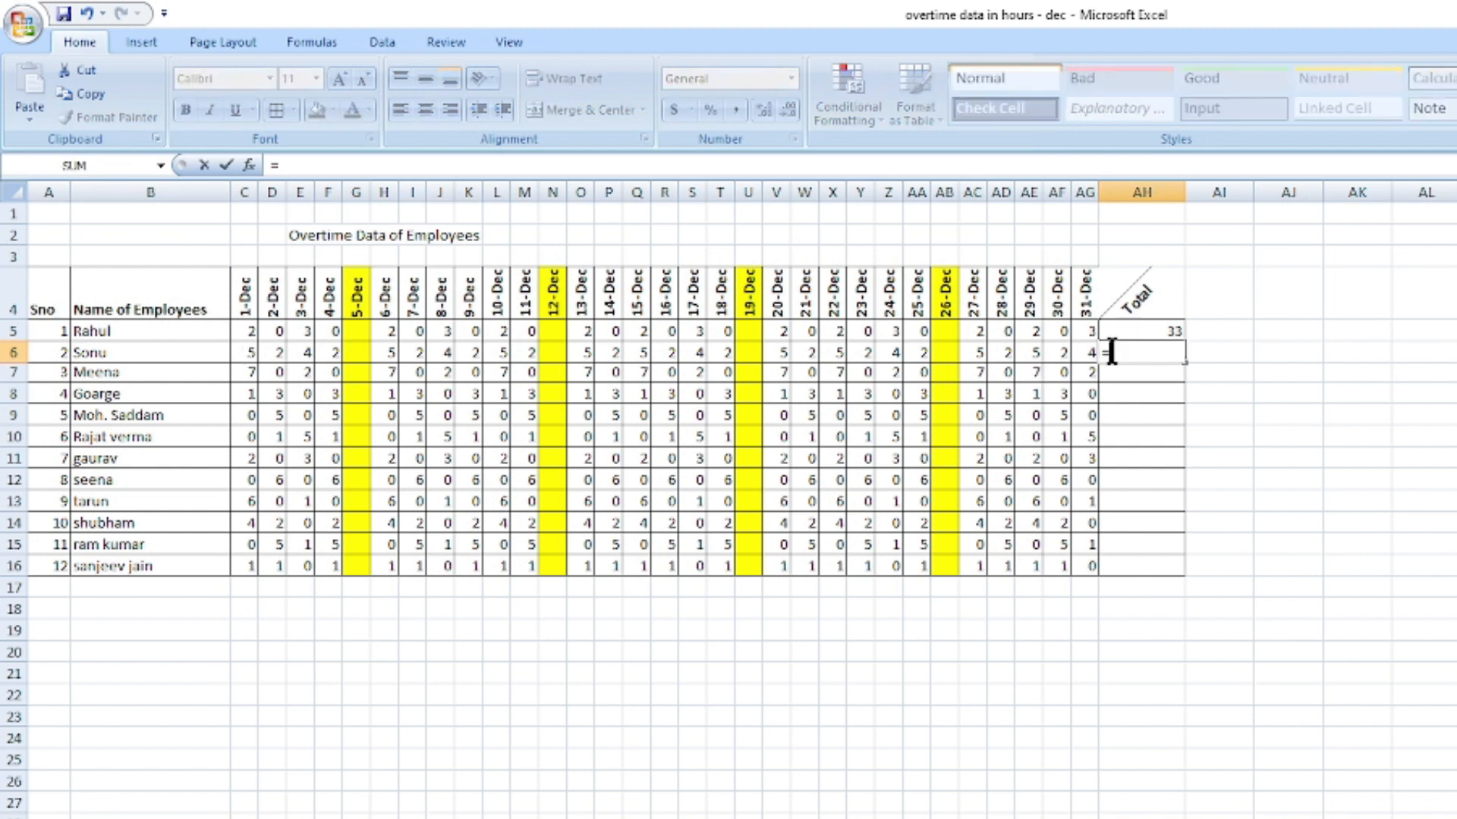
pyautogui.write('sum')
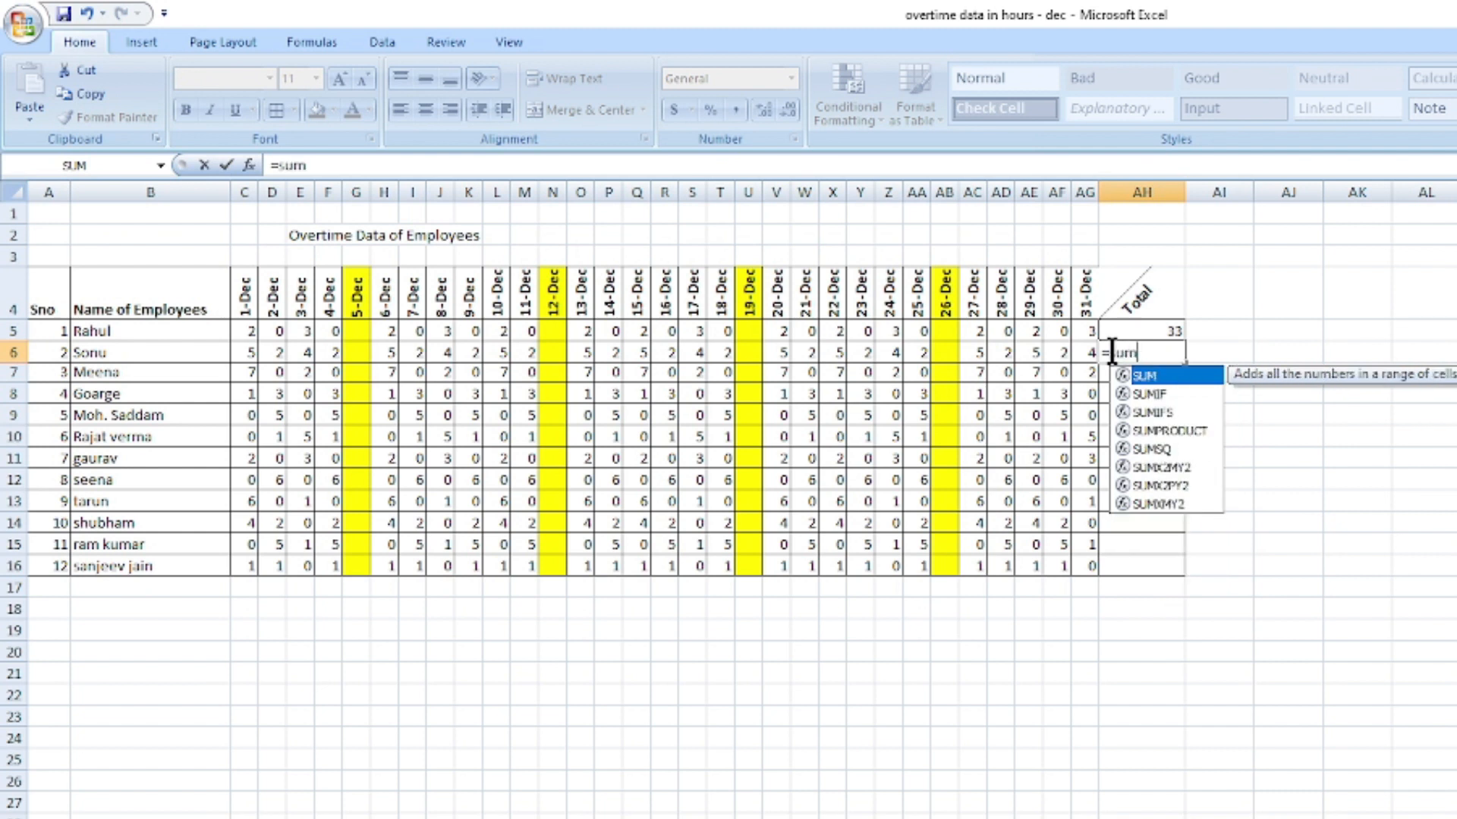
pyautogui.press('Tab')
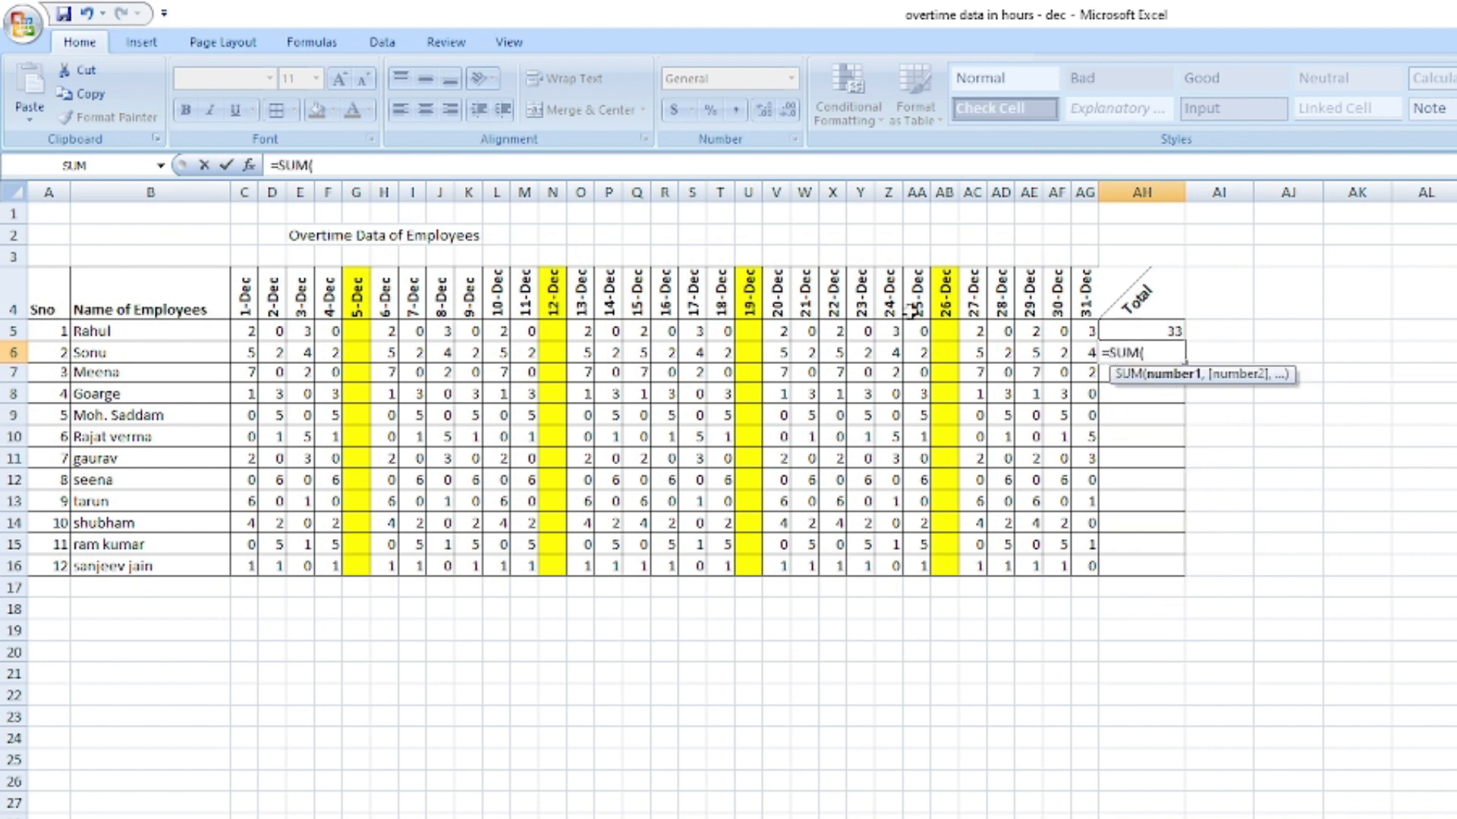
pyautogui.moveTo(238, 353); pyautogui.dragTo(1095, 353)
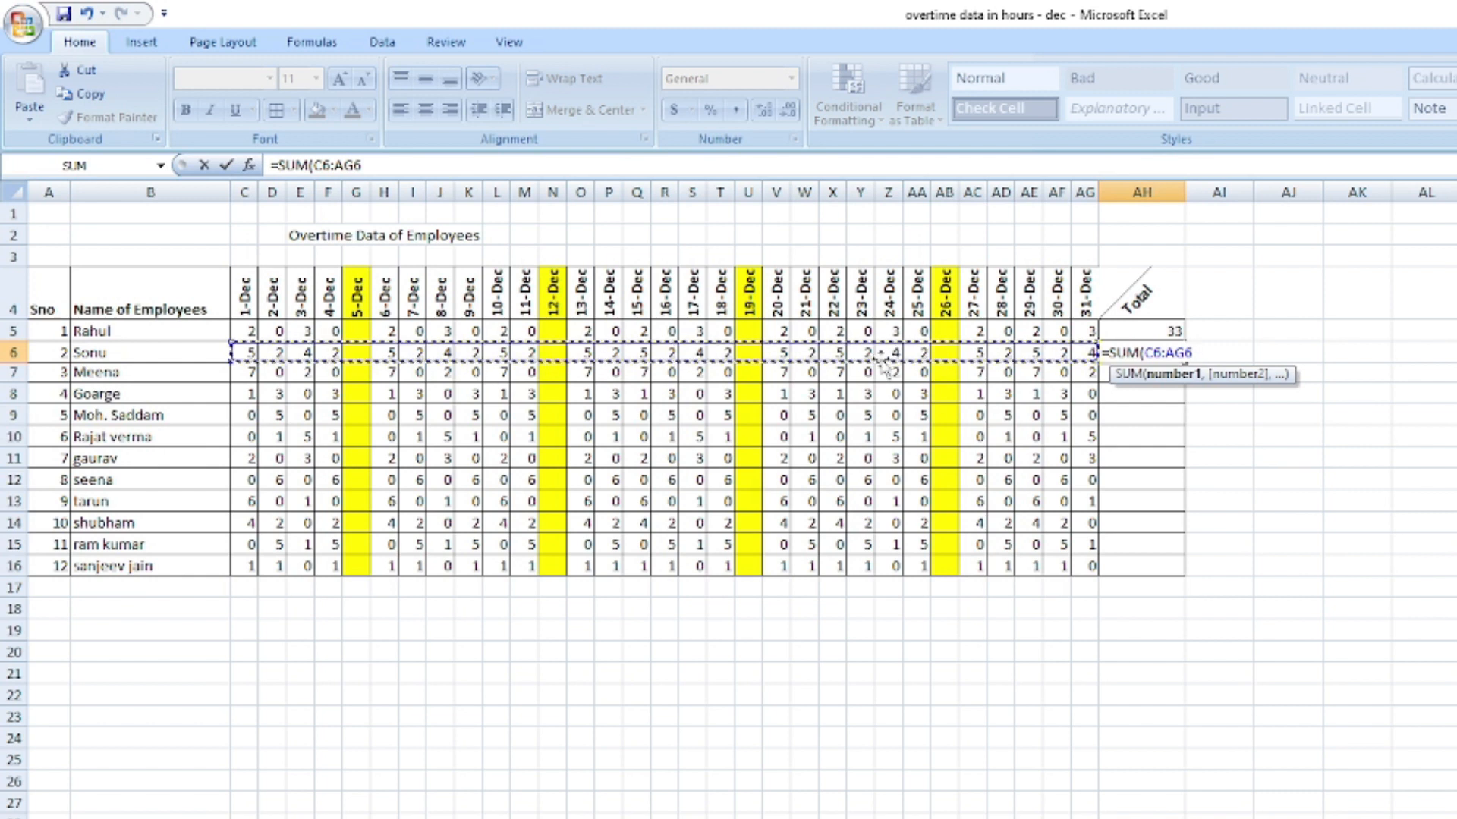
pyautogui.press('Return')
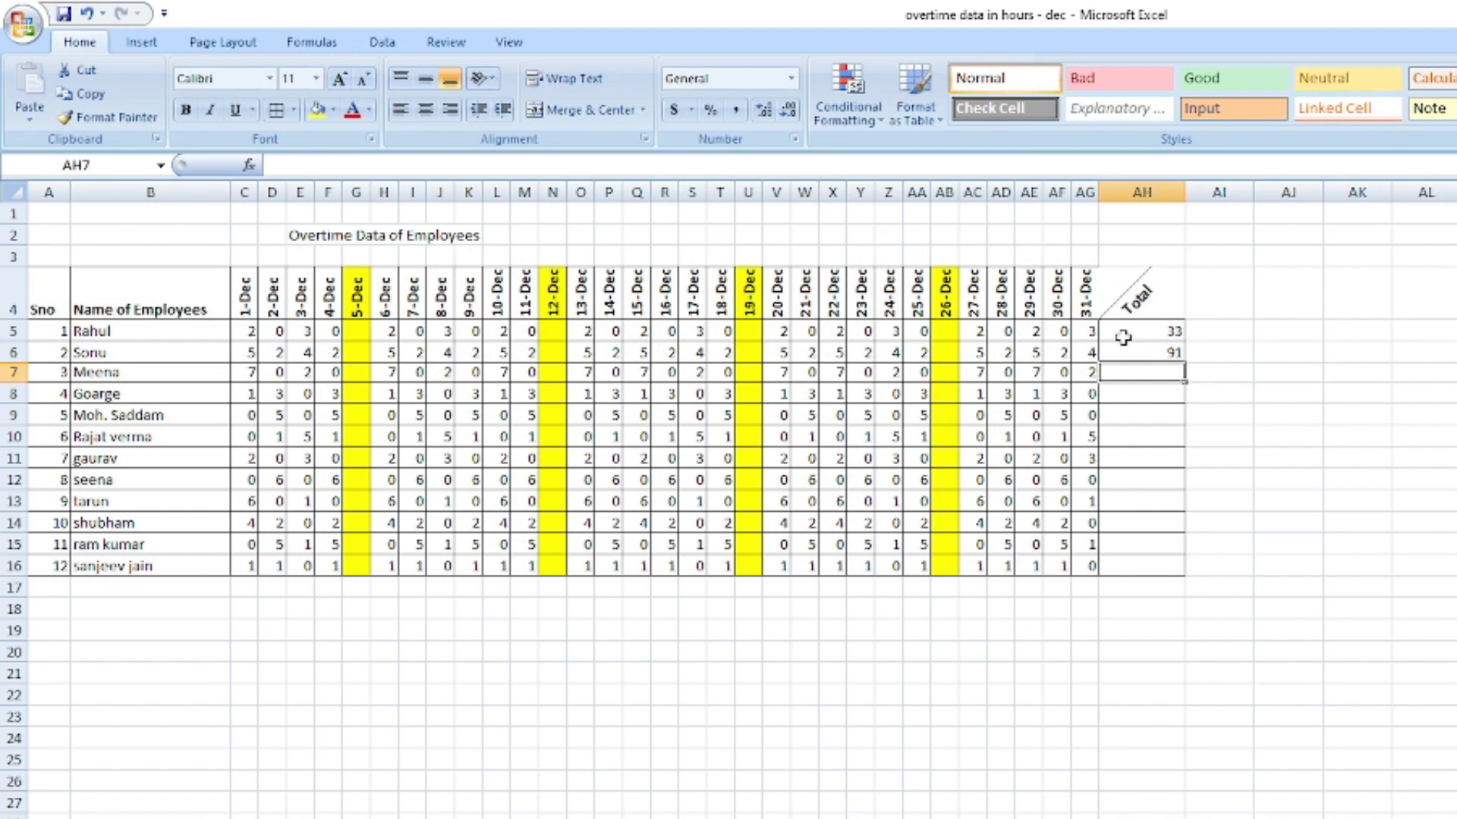
pyautogui.moveTo(1134, 334); pyautogui.dragTo(1199, 575)
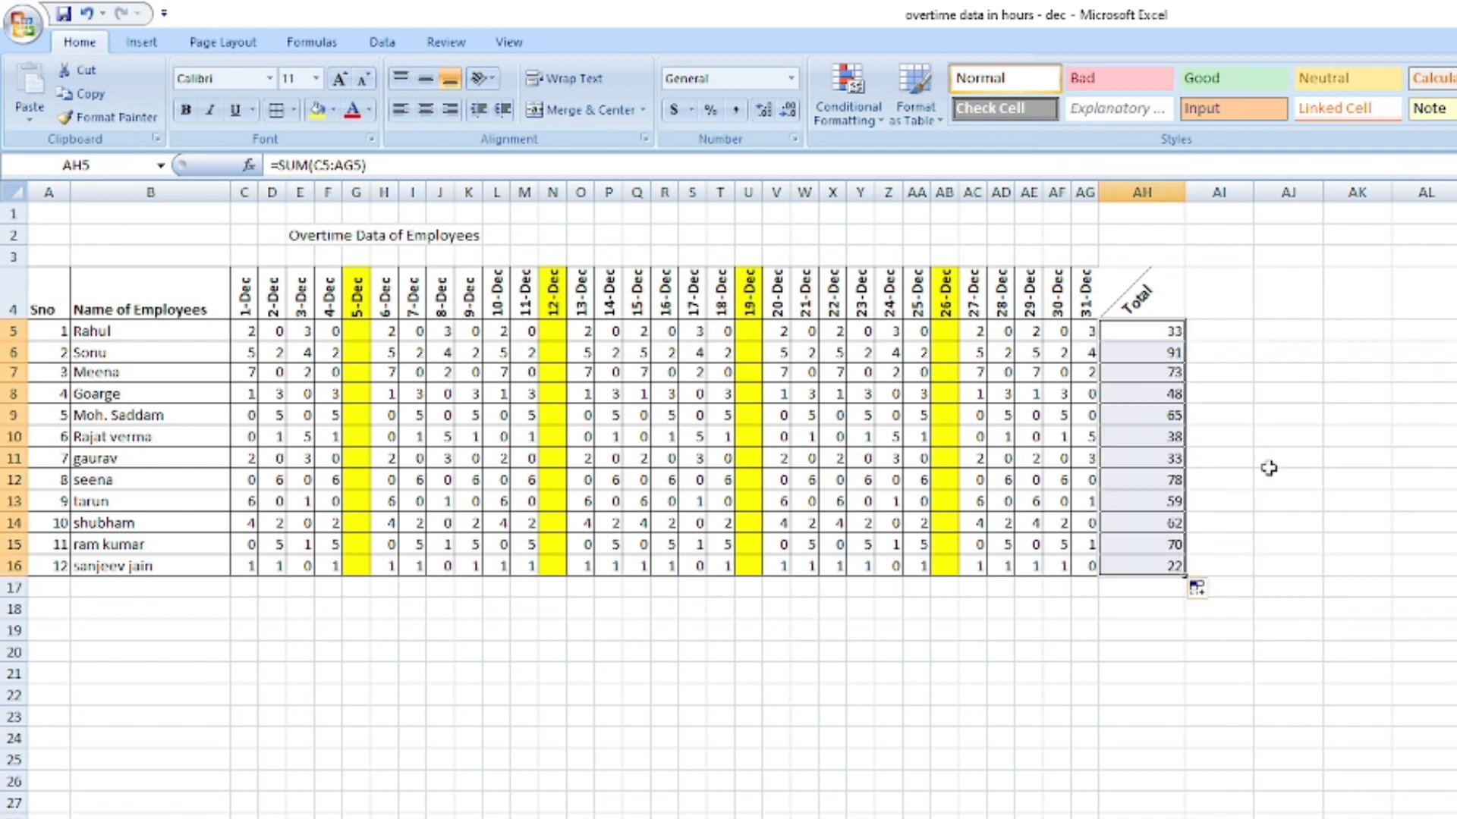
pyautogui.click(1278, 430)
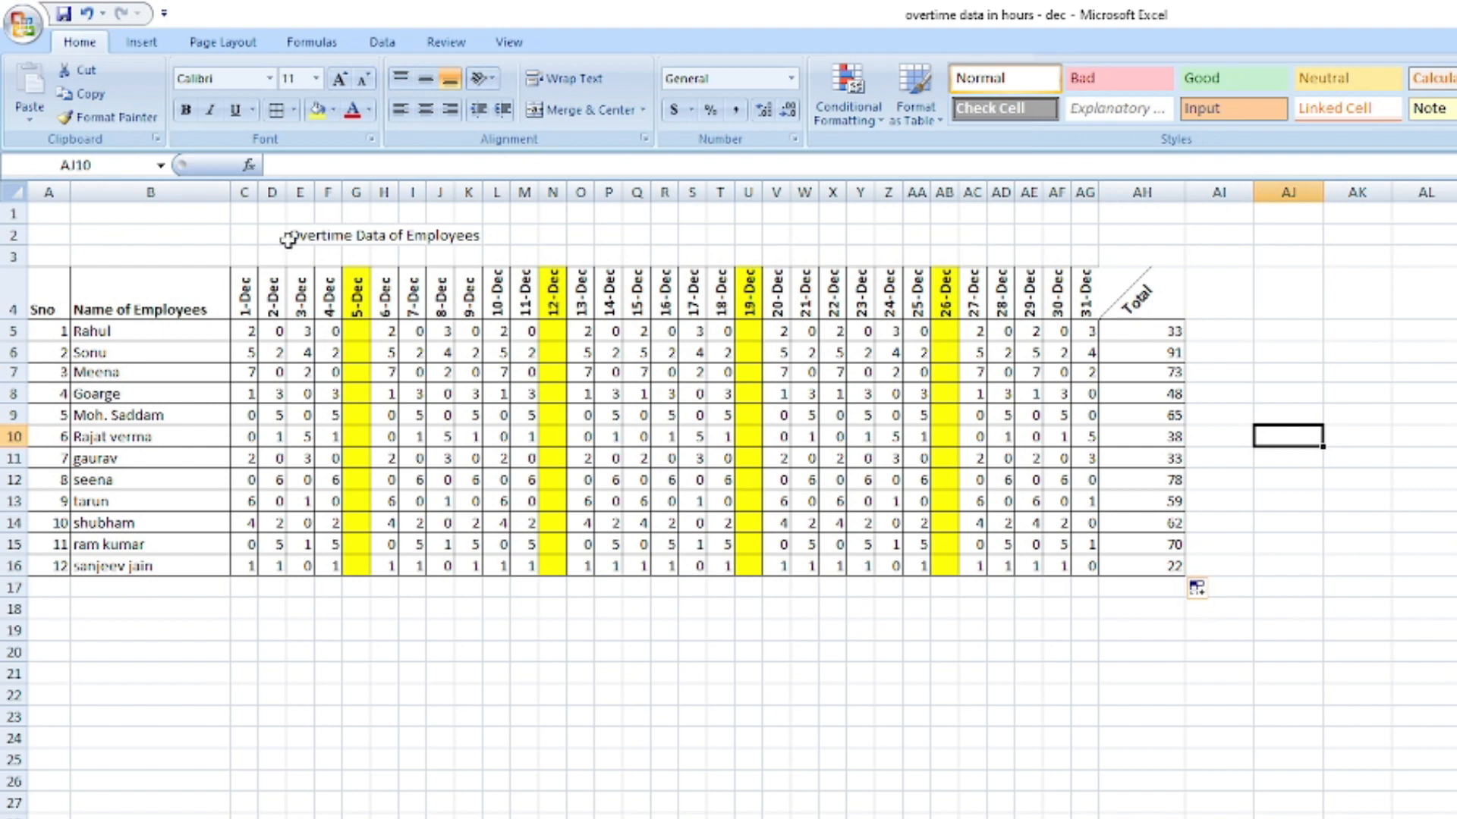
# Make the row 2 title bold at 14 pt and merge-and-centre it across the table.
pyautogui.click(14, 235)
pyautogui.click(747, 232)
pyautogui.moveTo(287, 235); pyautogui.dragTo(952, 231)
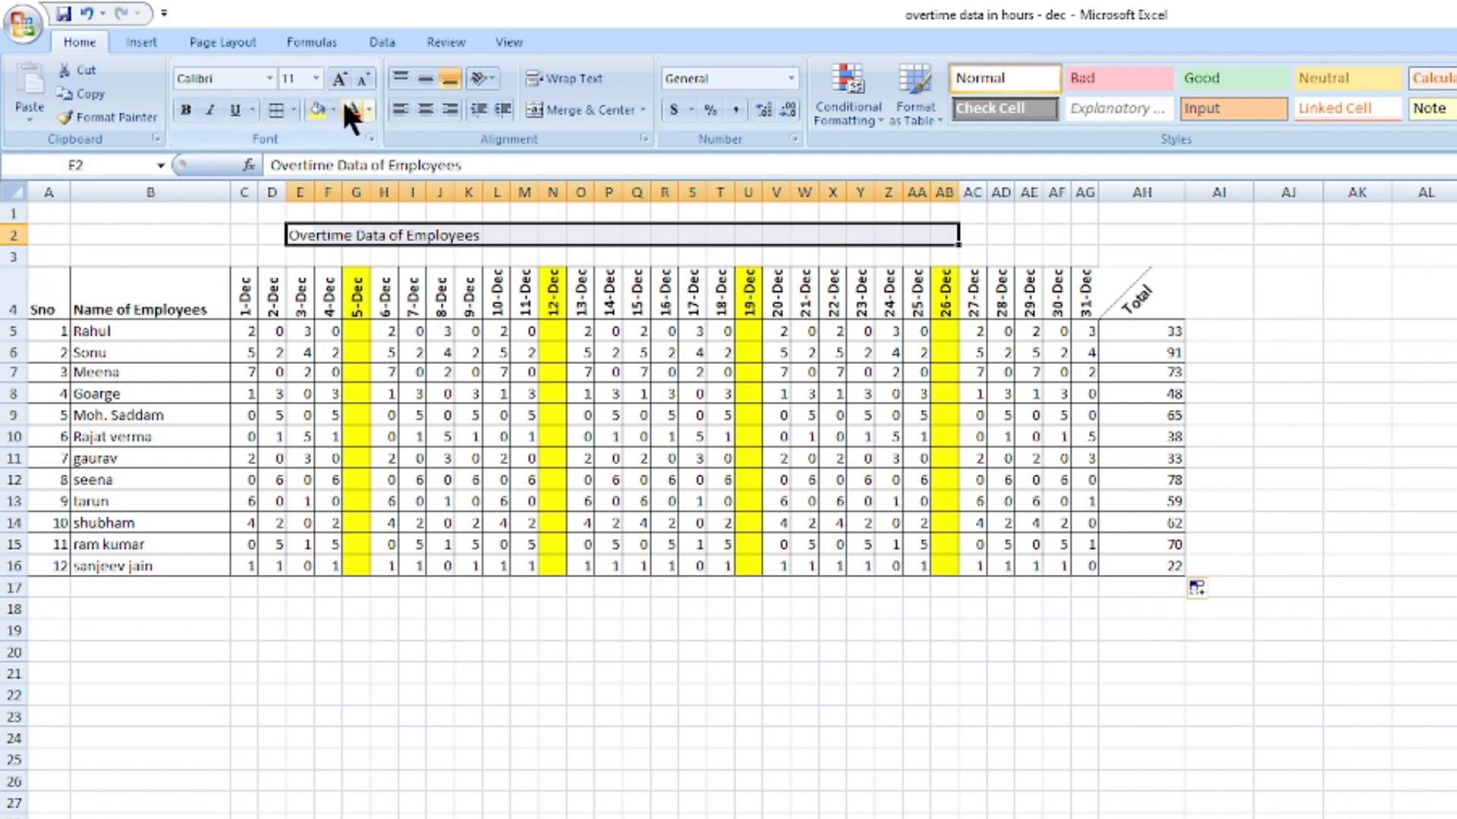
pyautogui.click(187, 107)
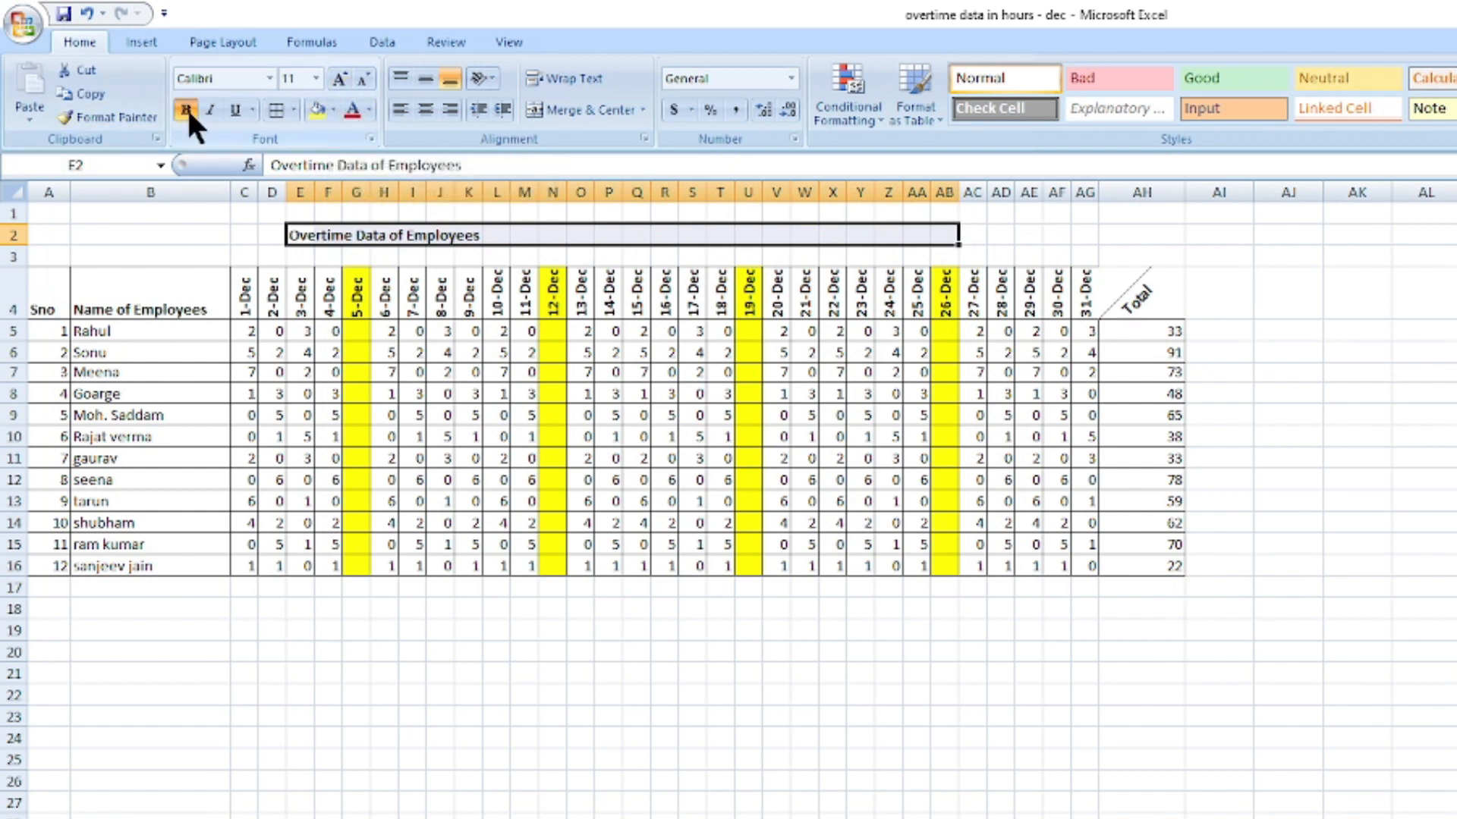
pyautogui.click(337, 79)
pyautogui.click(337, 81)
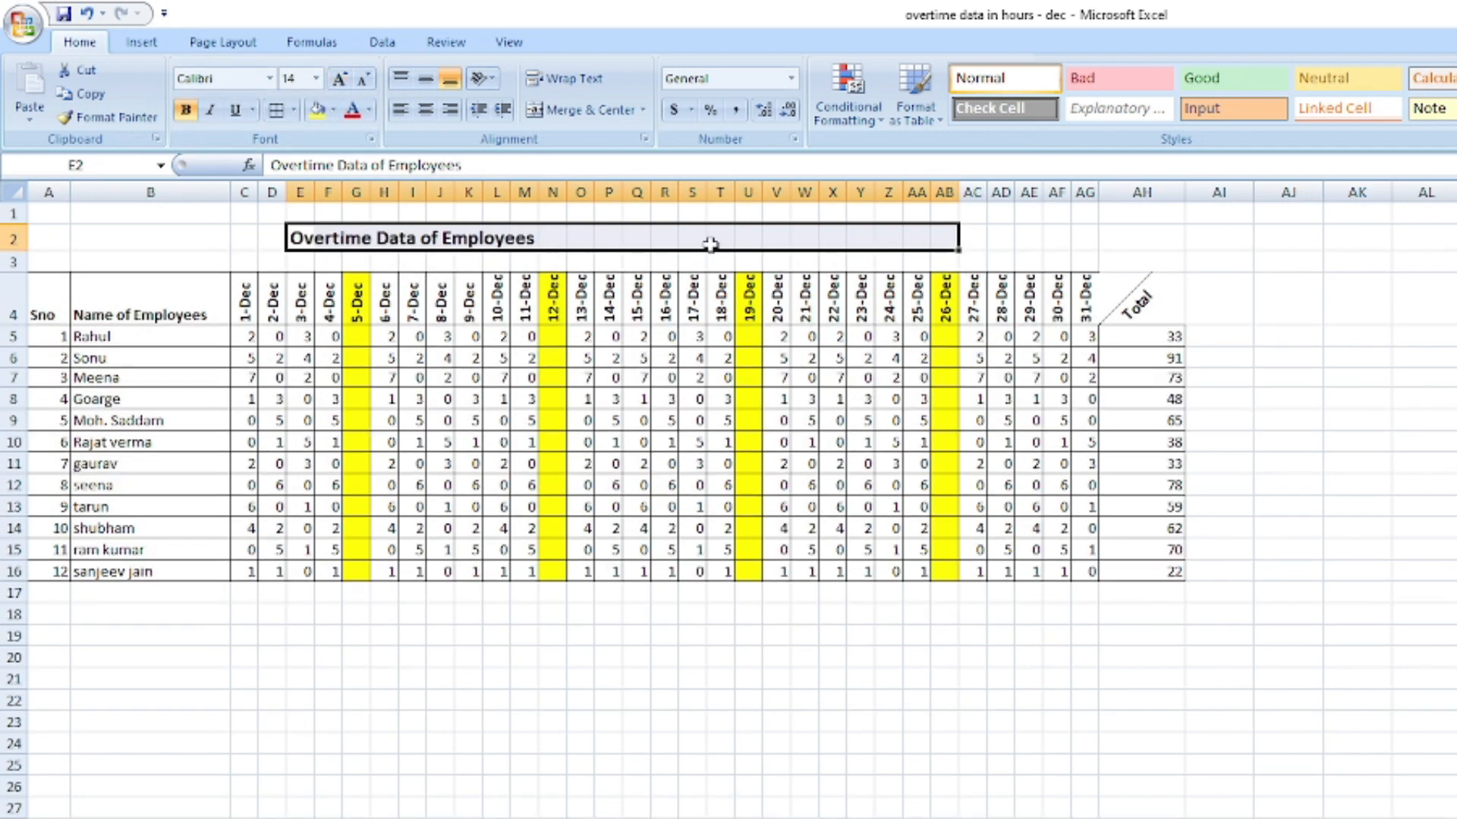
pyautogui.click(604, 114)
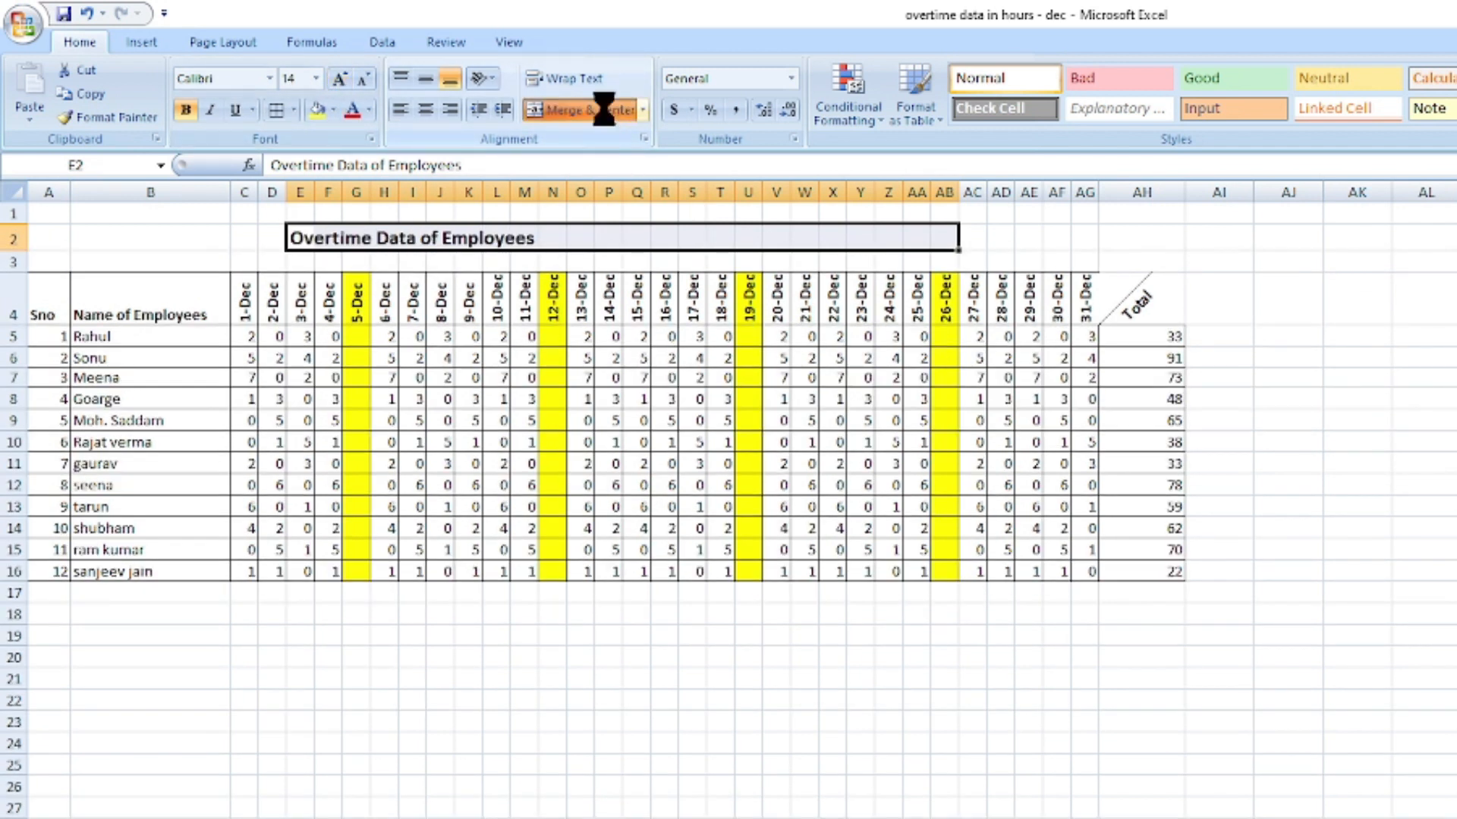
# Apply a border to the Total header cell AH4, then select cell AI4 beside it.
pyautogui.click(1087, 238)
pyautogui.click(497, 237)
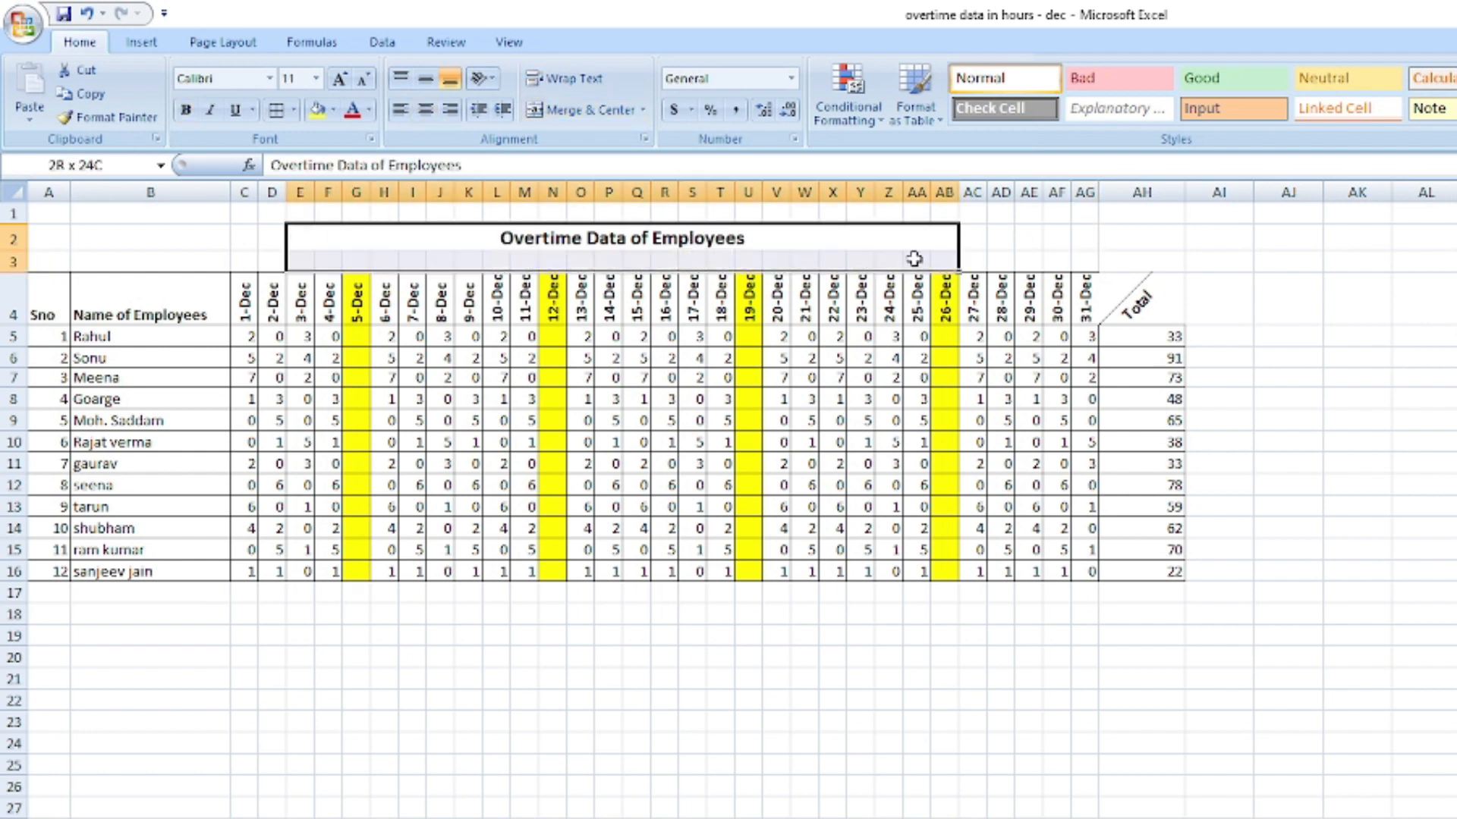
pyautogui.click(914, 261)
pyautogui.click(423, 228)
pyautogui.click(946, 522)
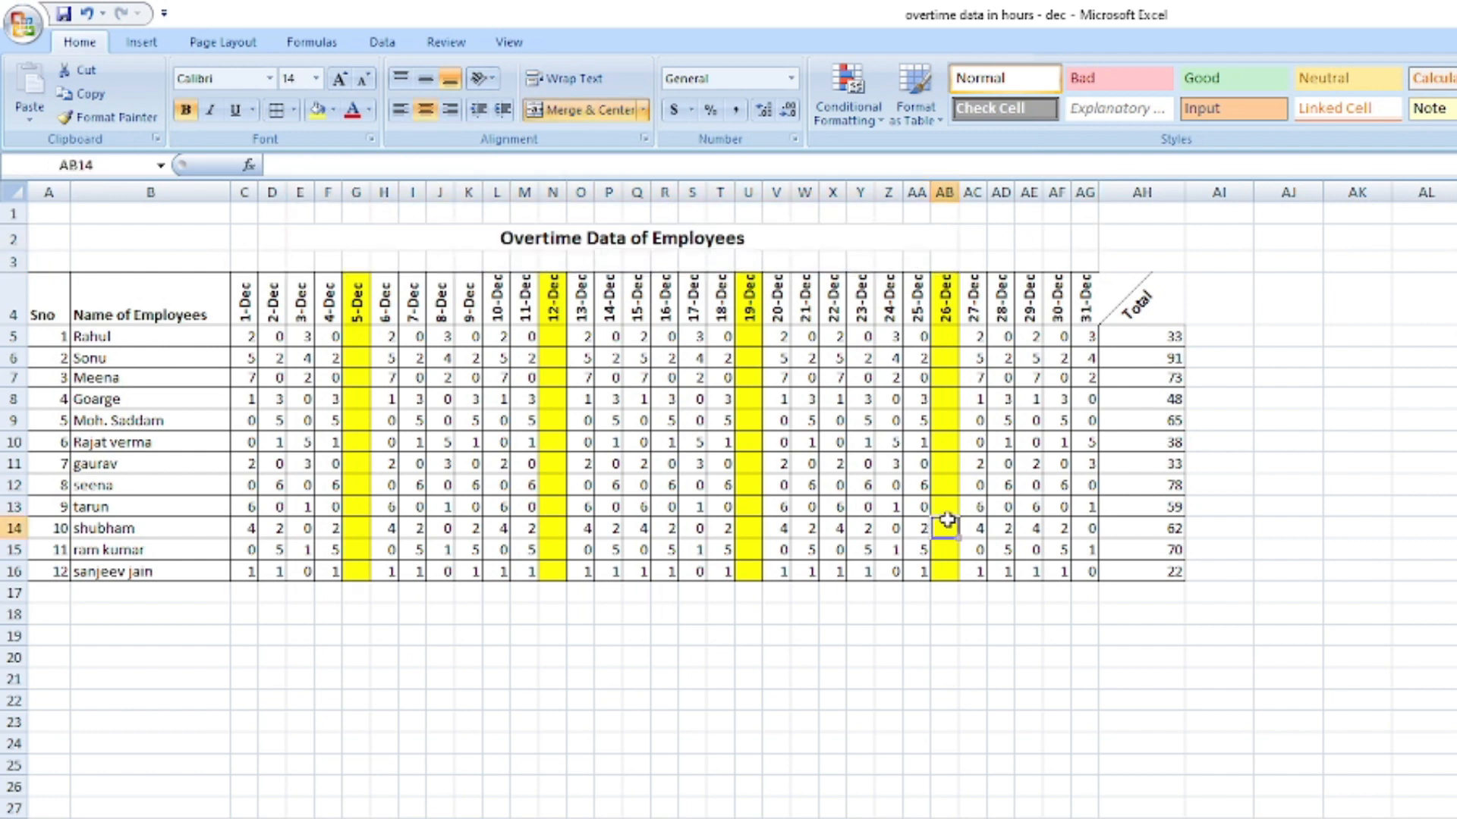
pyautogui.click(1137, 292)
pyautogui.click(275, 110)
pyautogui.click(1301, 436)
pyautogui.click(1223, 299)
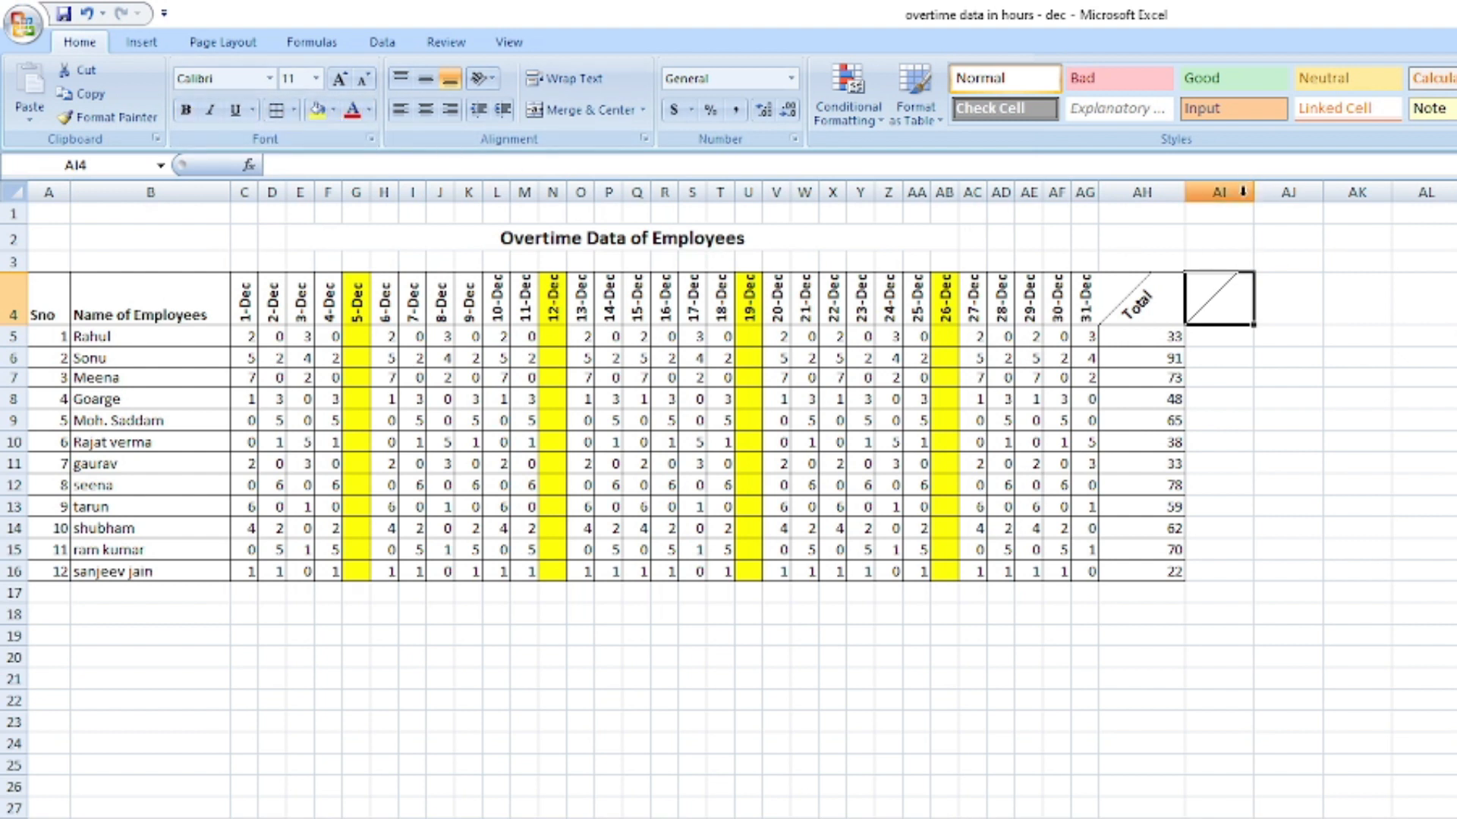
# Clear the stray diagonal border from cell AI4 with No Border, undoing and retrying once.
pyautogui.click(1237, 192)
pyautogui.click(1193, 413)
pyautogui.click(1201, 300)
pyautogui.click(292, 111)
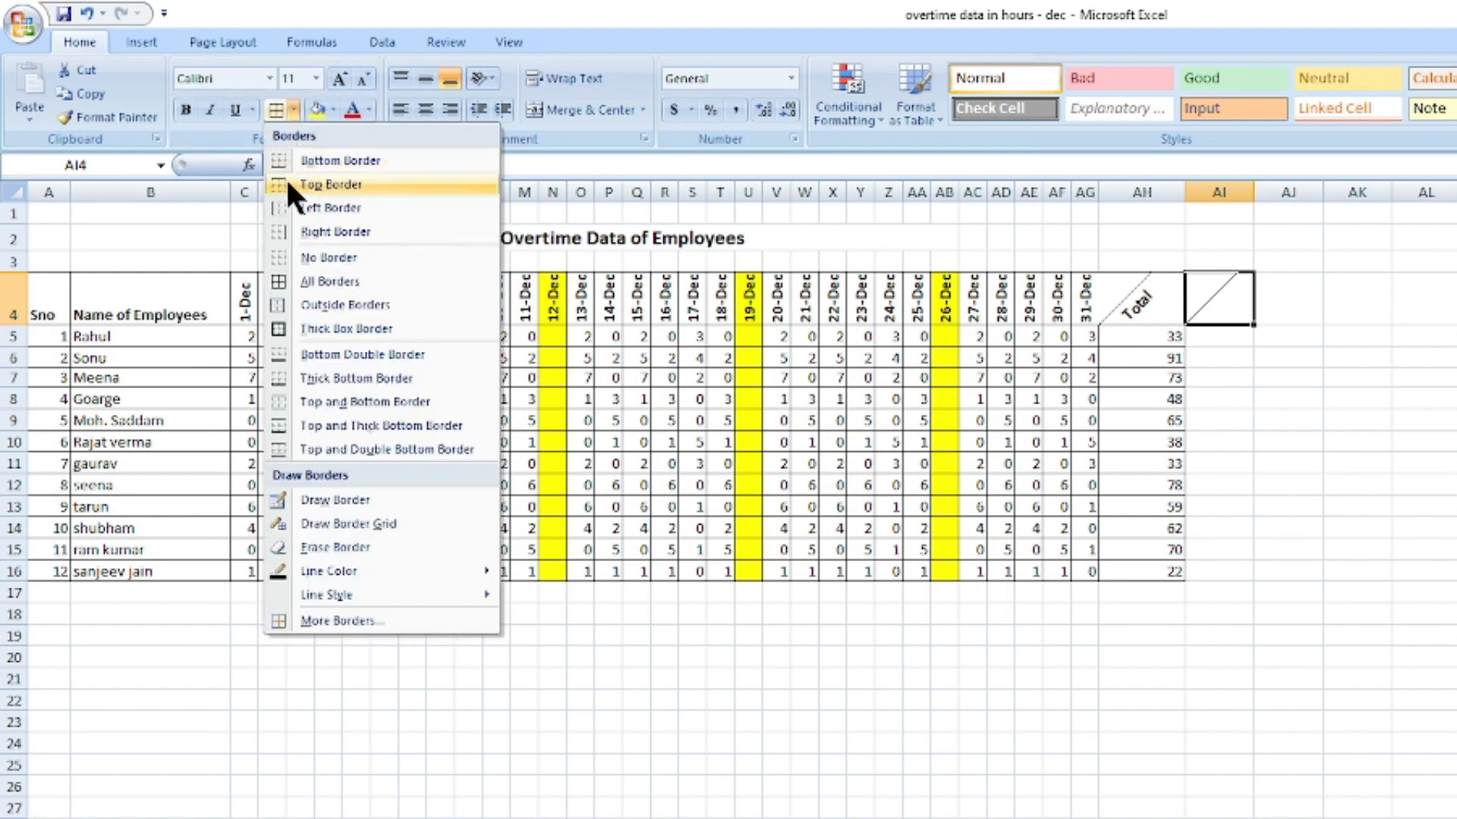
pyautogui.click(286, 256)
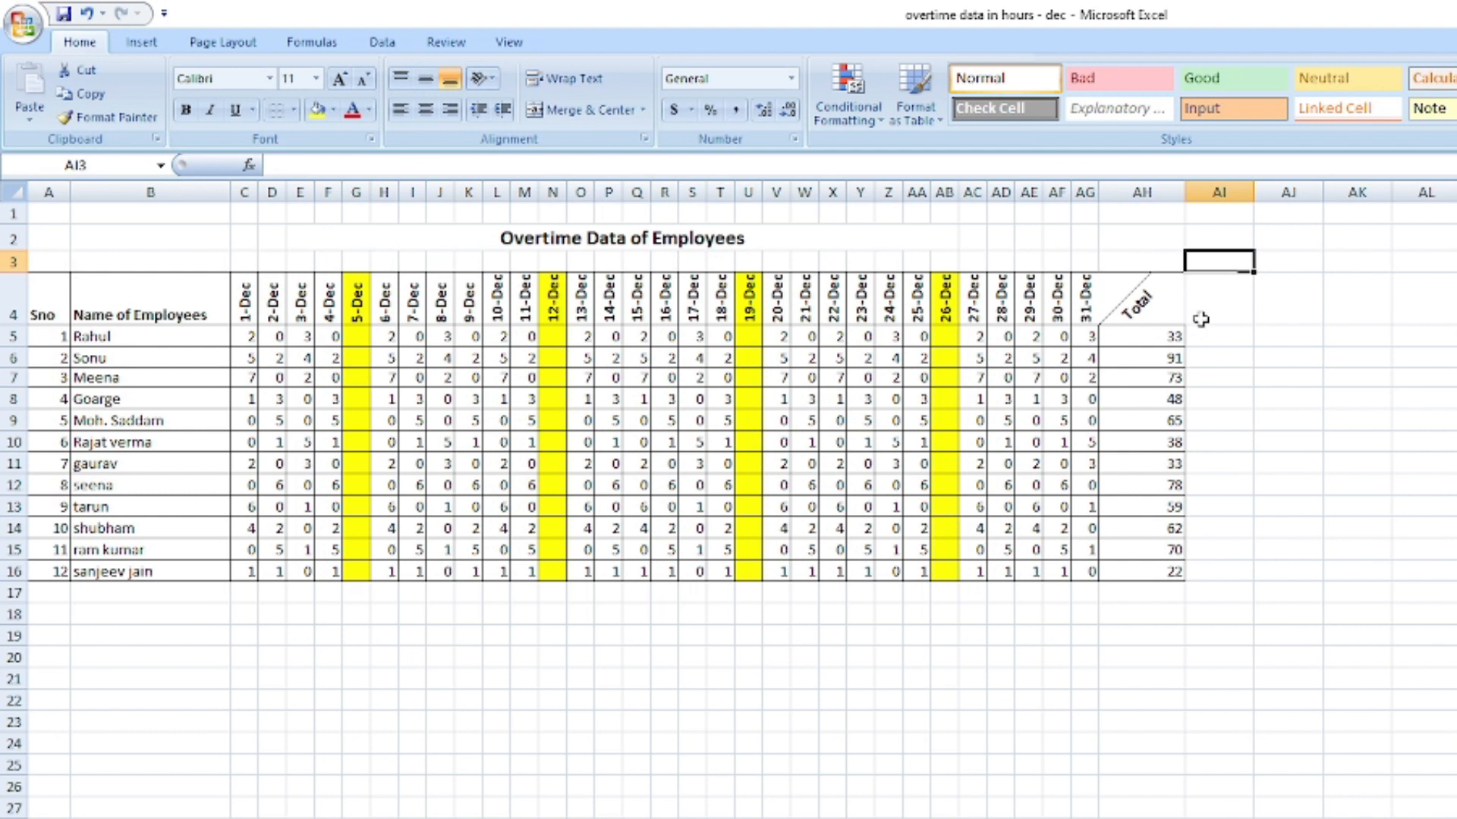
pyautogui.hotkey('ctrl', 'z')
pyautogui.hotkey('ctrl', 'z')
pyautogui.hotkey('ctrl', 'z')
pyautogui.click(1225, 442)
pyautogui.click(1218, 616)
# Open the Total header's Format Cell Alignment settings and close them unchanged.
pyautogui.click(1152, 292)
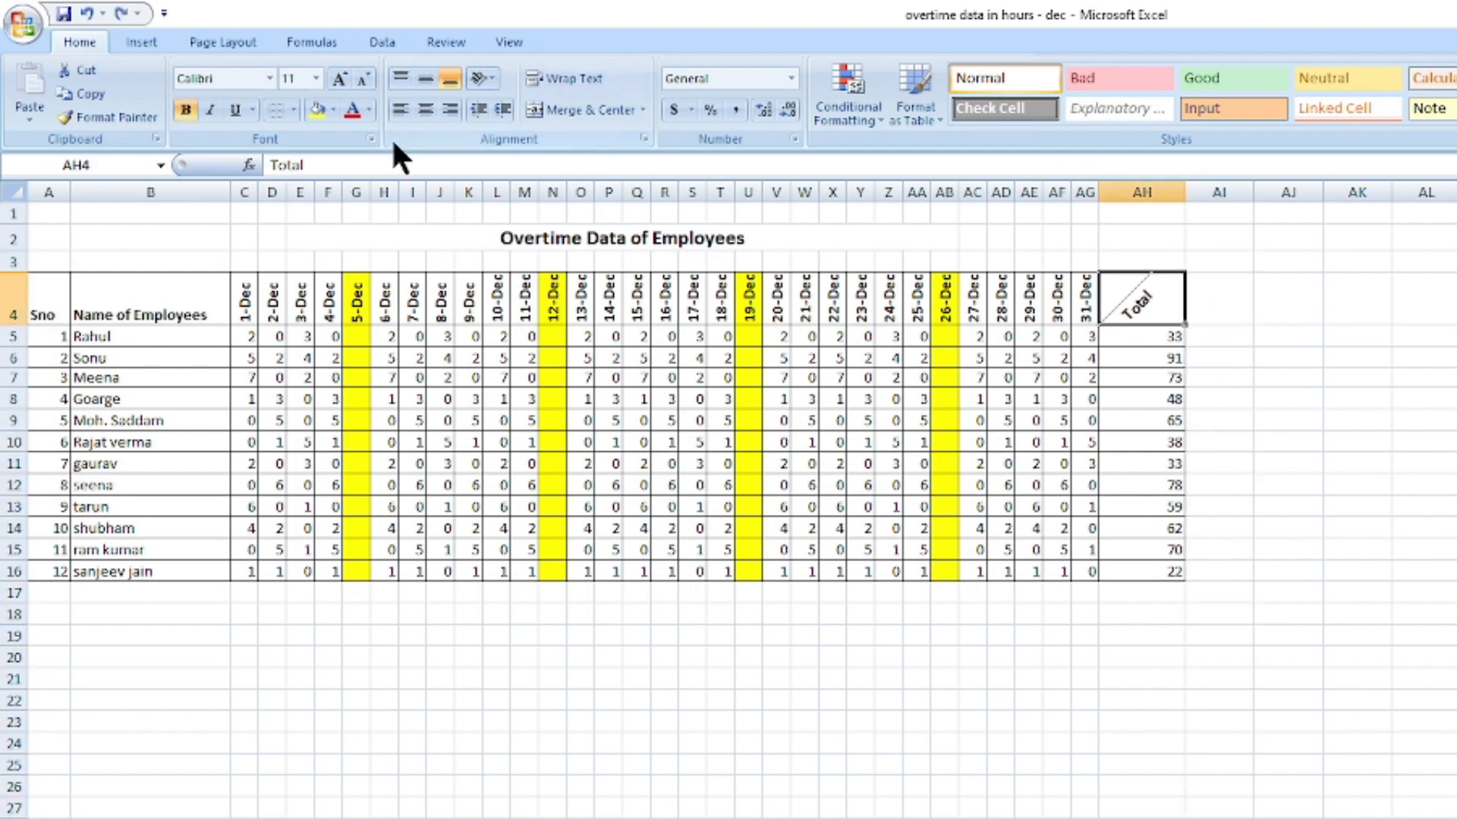
pyautogui.click(492, 76)
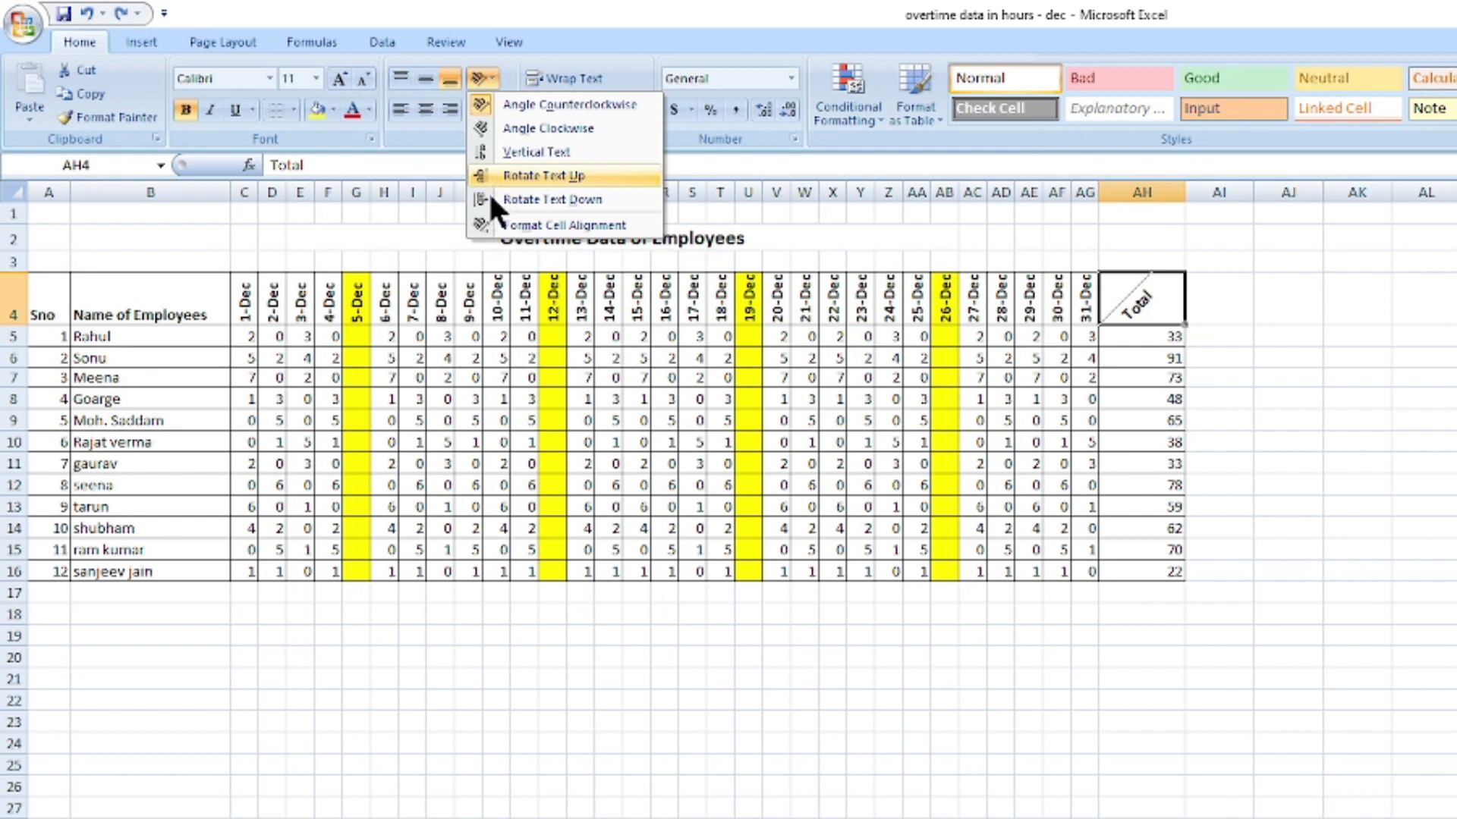
pyautogui.click(486, 225)
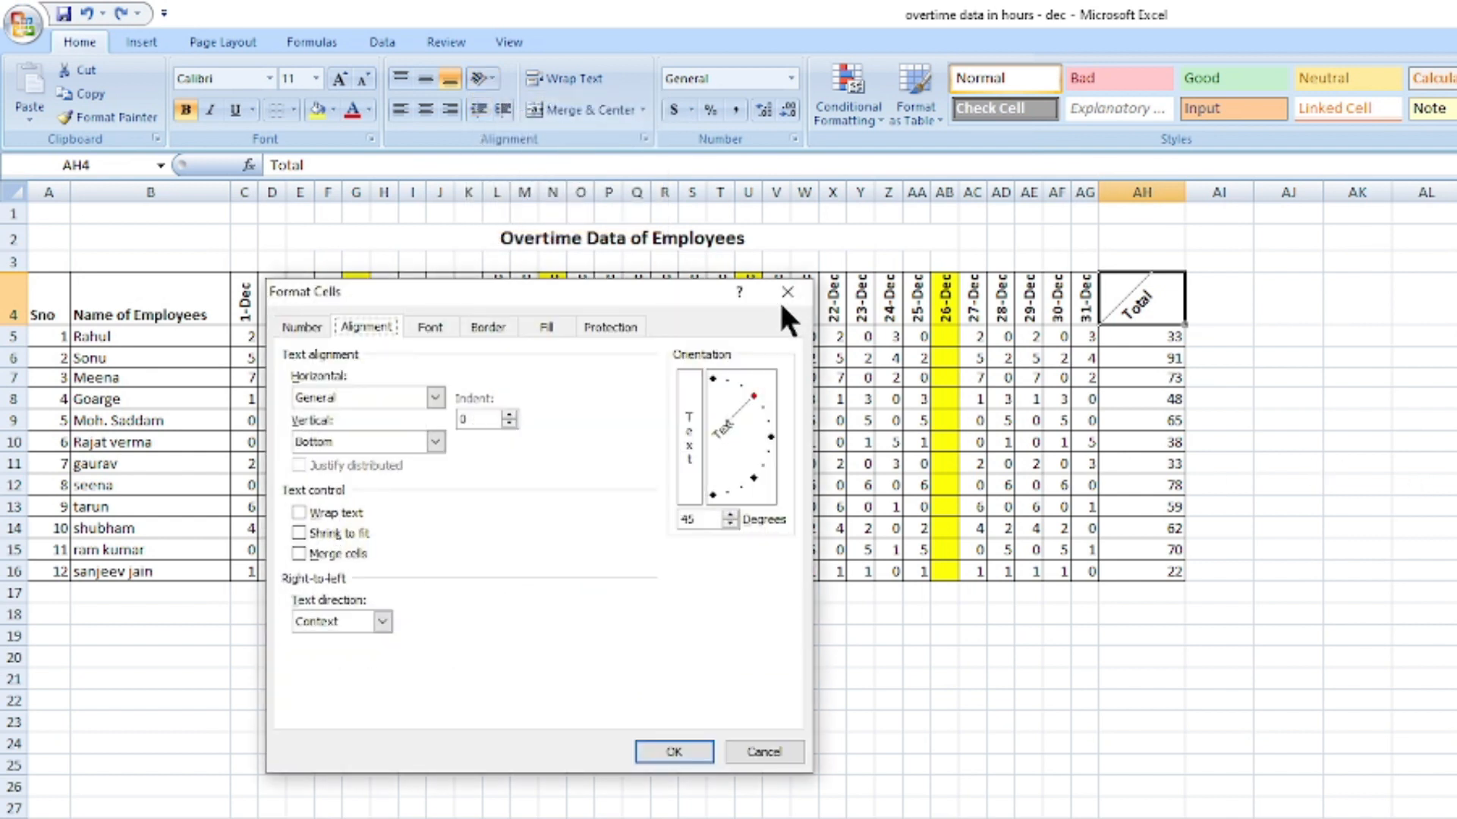
pyautogui.click(785, 293)
pyautogui.click(1000, 614)
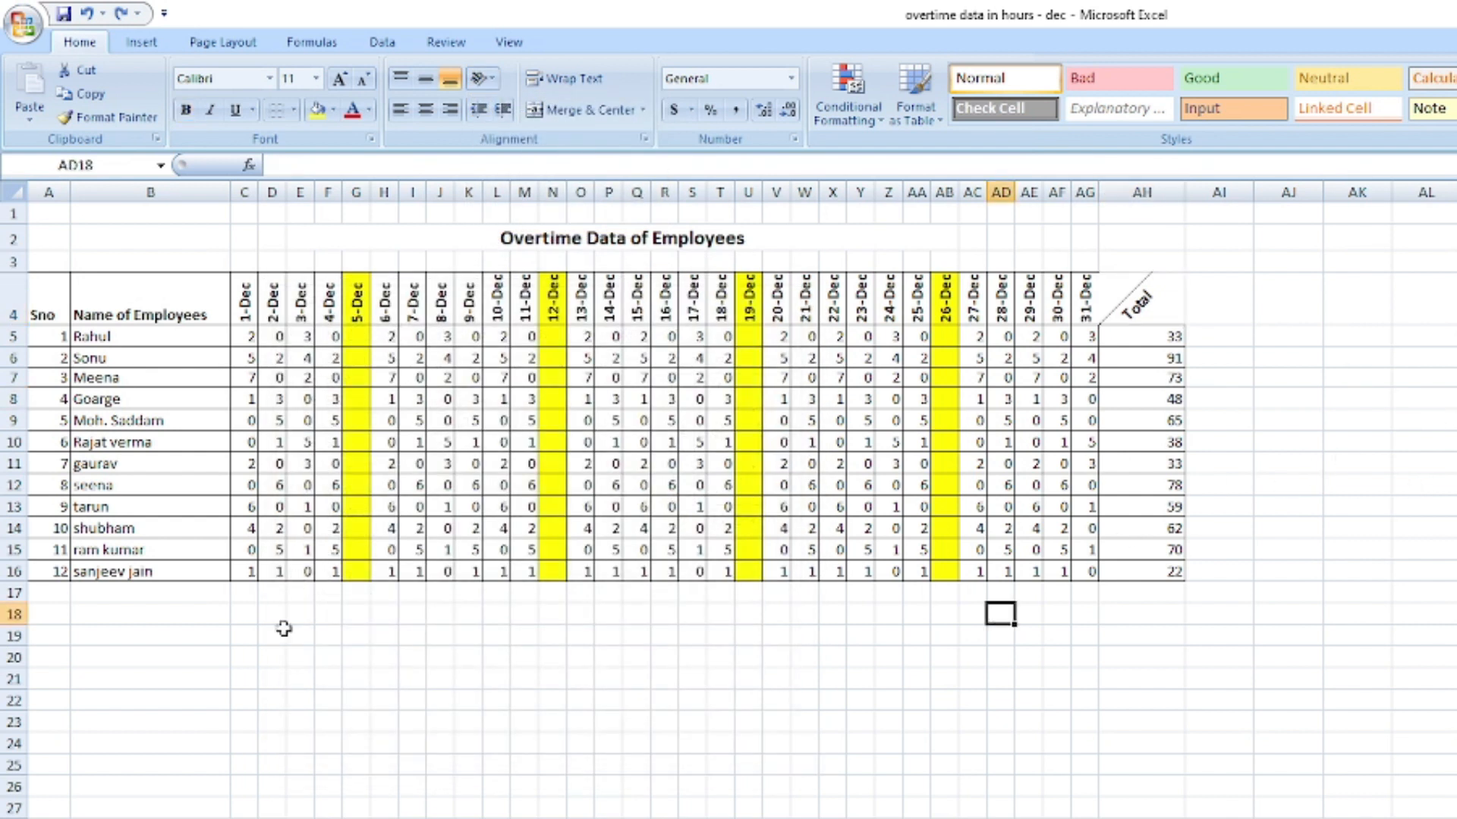
# Enter the label 'Total' in cell B17 below the employee names.
pyautogui.click(1149, 596)
pyautogui.click(115, 599)
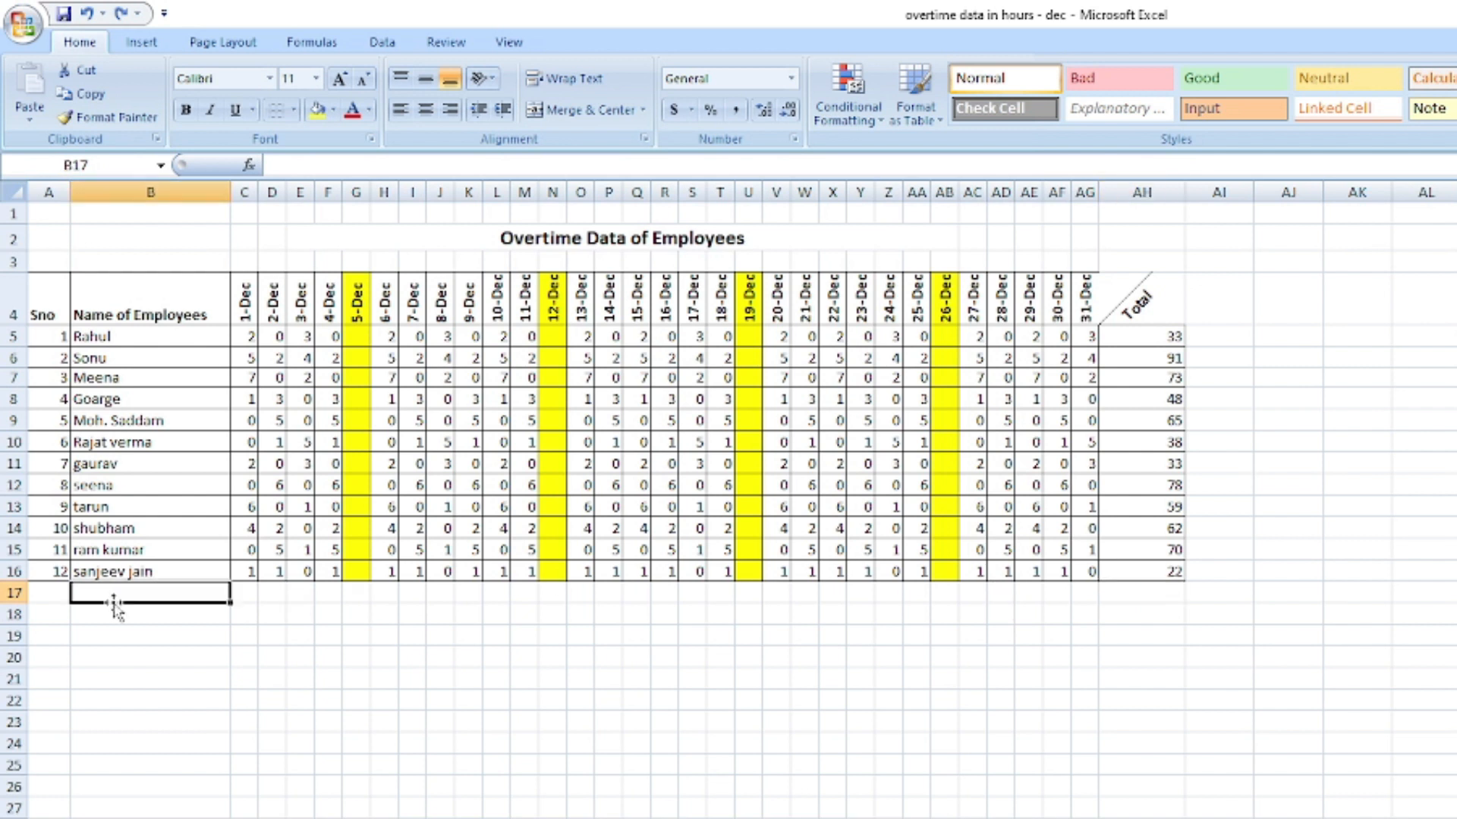
pyautogui.write('To')
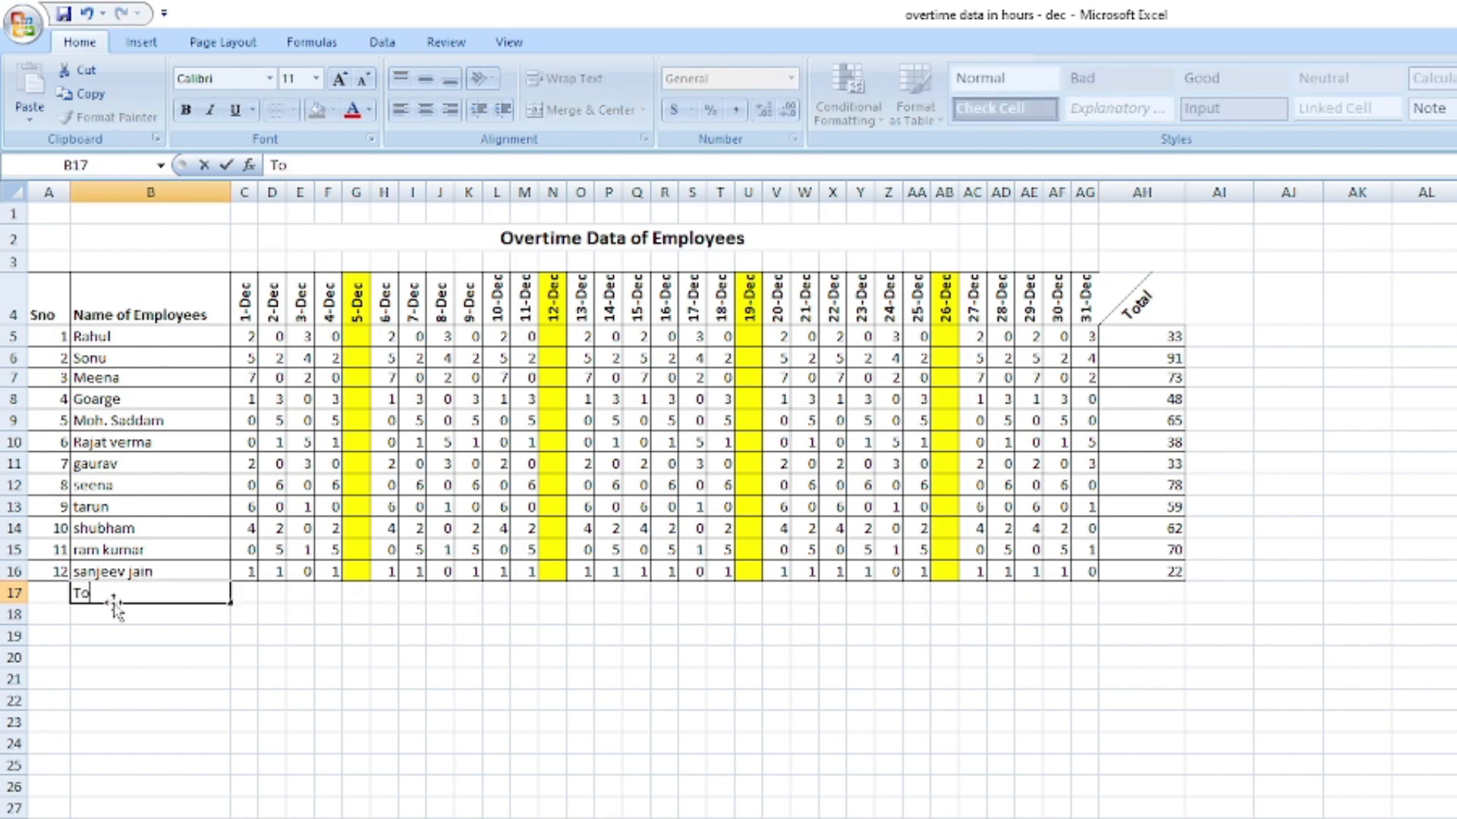
pyautogui.write('tal')
pyautogui.click(270, 636)
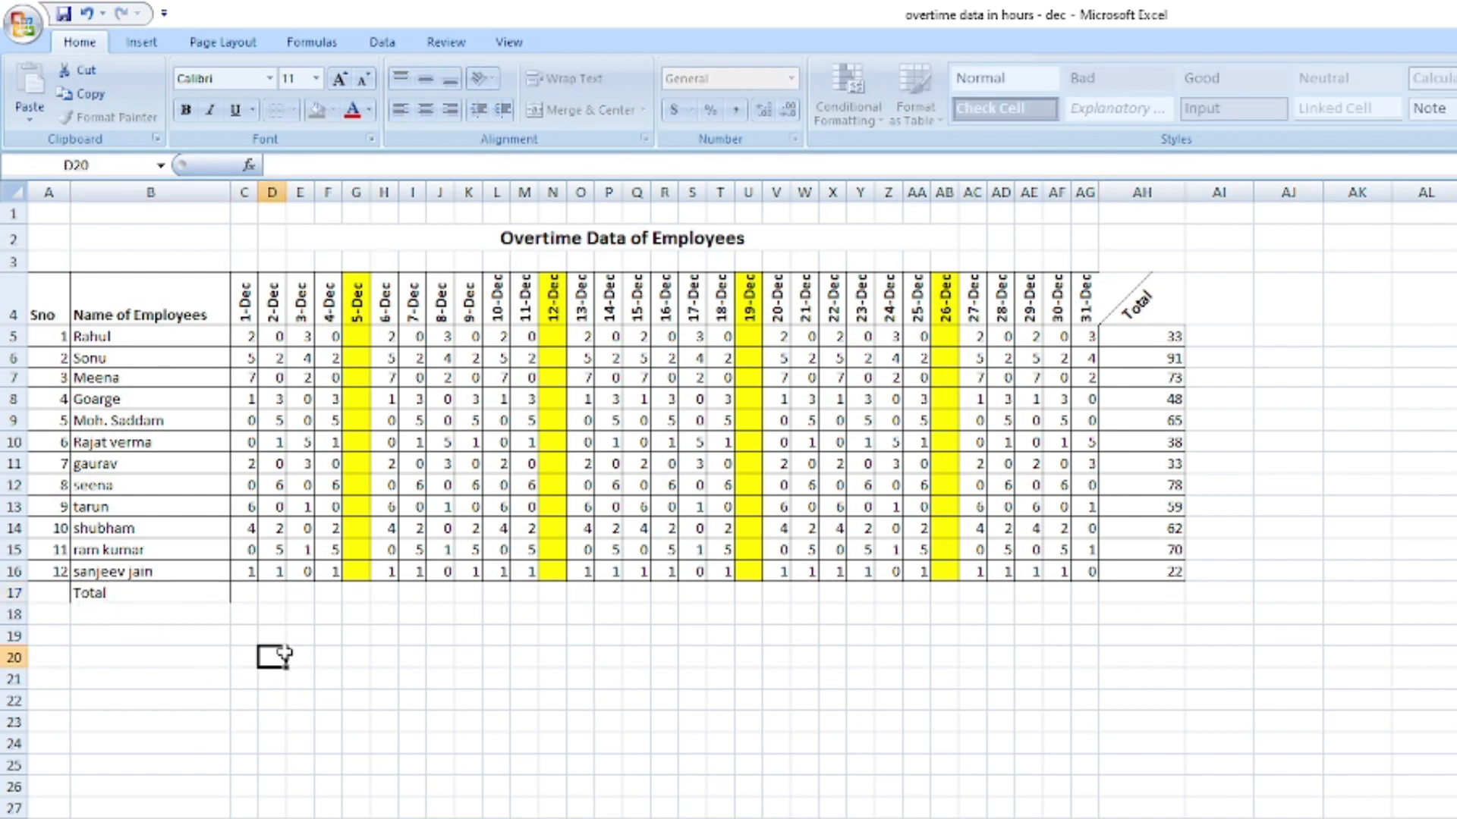
pyautogui.click(159, 603)
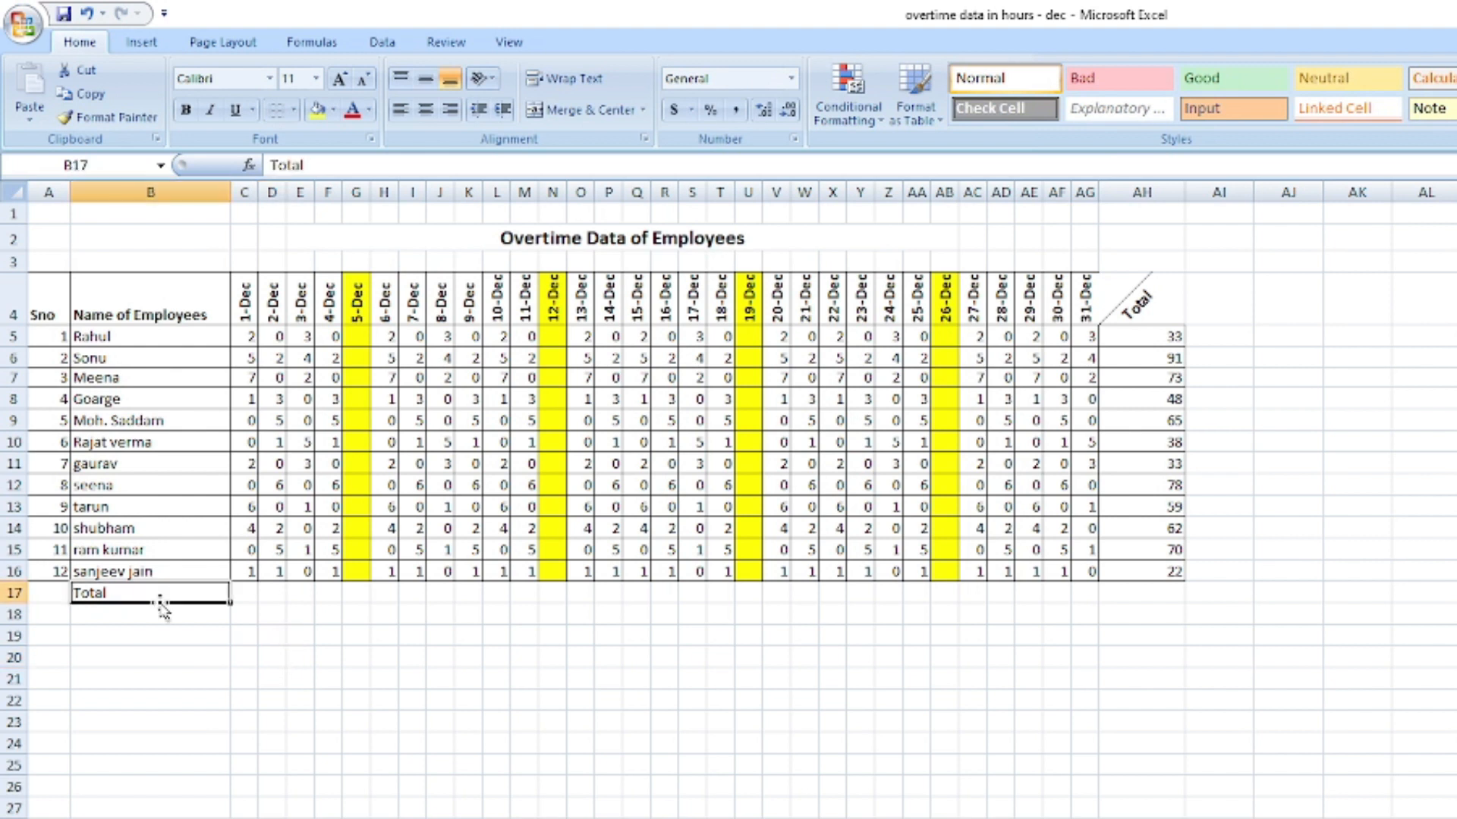
# Sum the 1-Dec hours in C17 and fill that total across to 31-Dec.
pyautogui.click(246, 594)
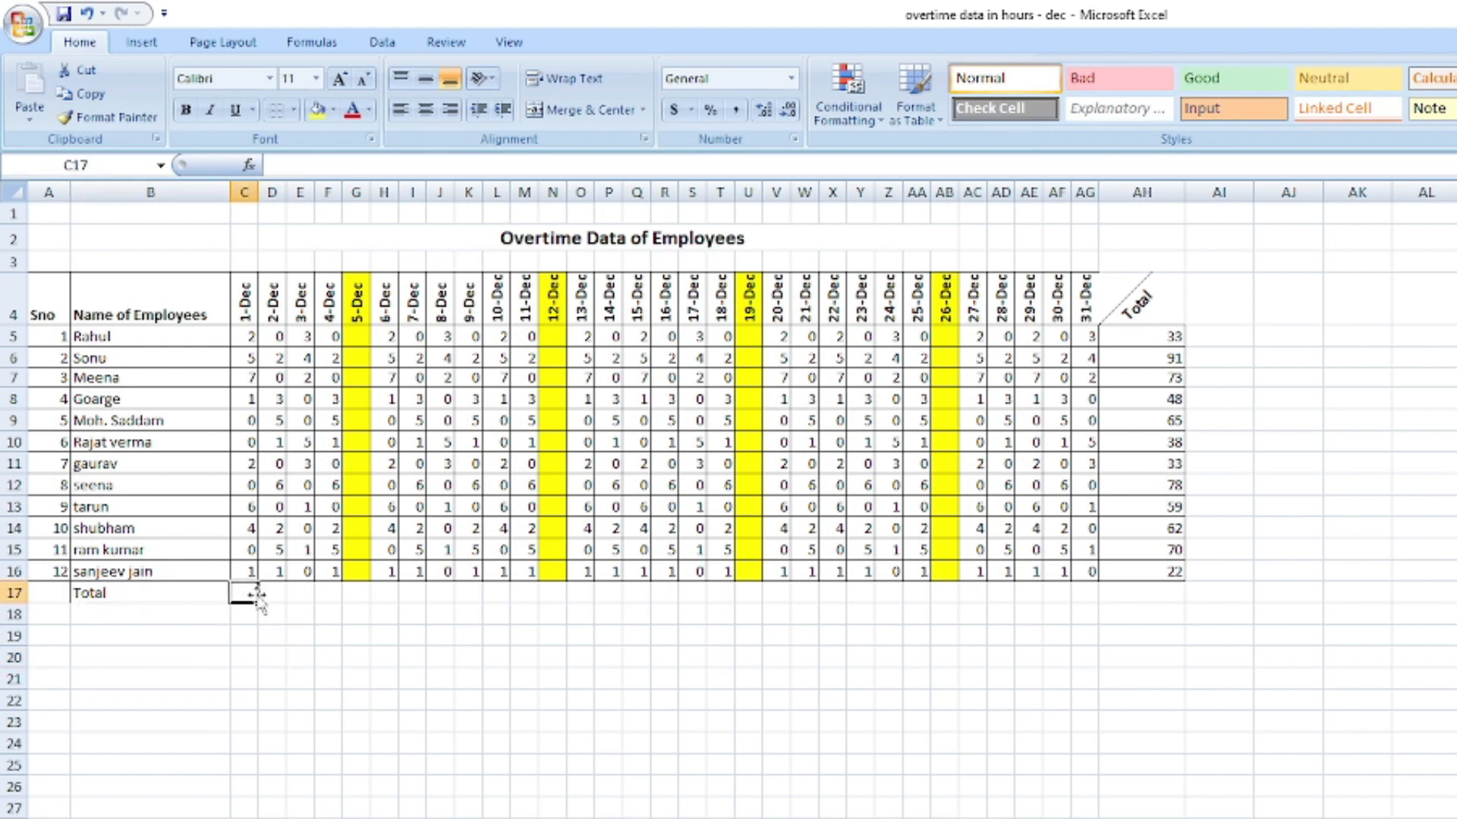
pyautogui.write('=Sum')
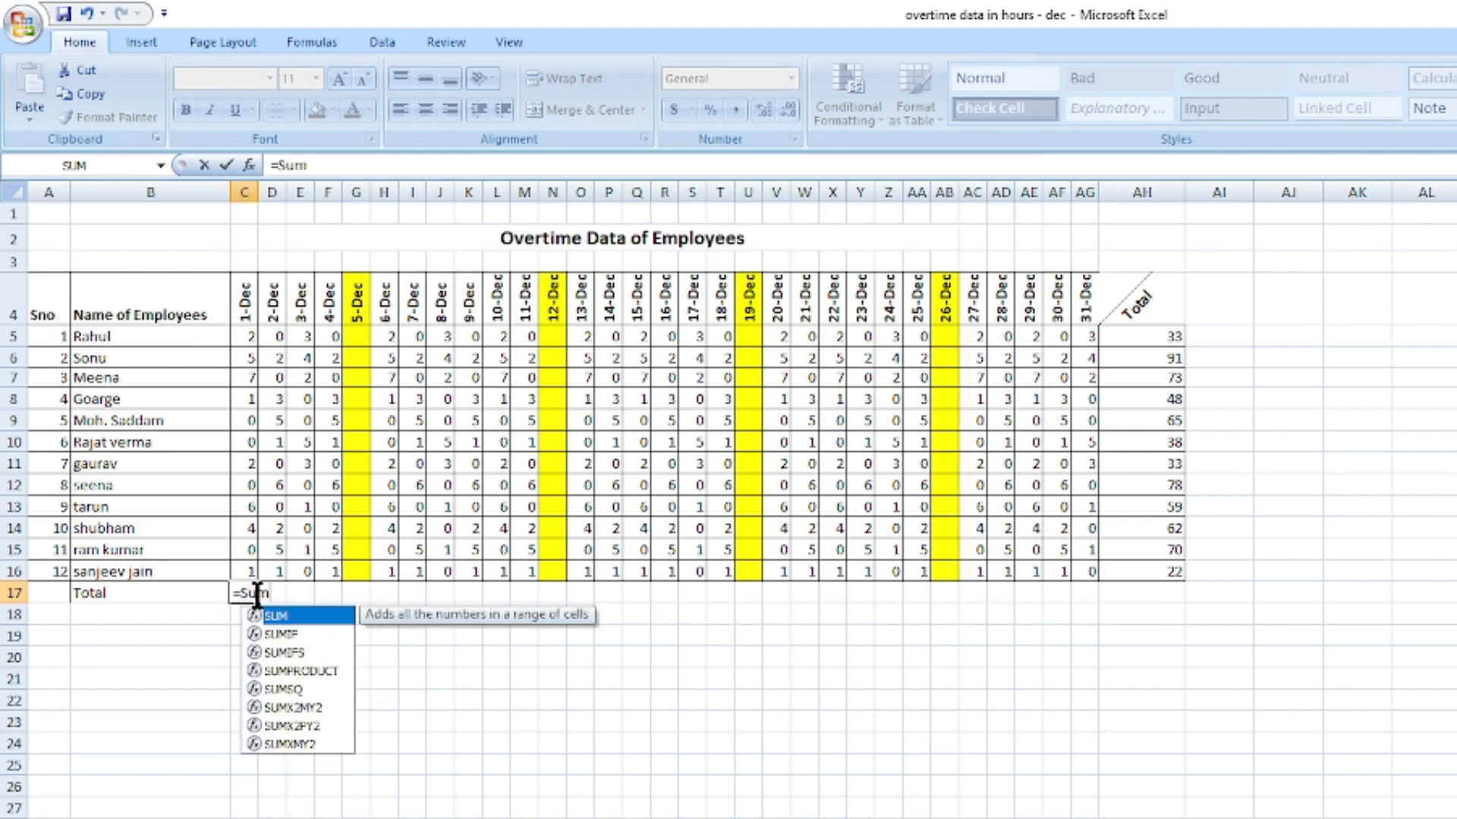
pyautogui.press('Tab')
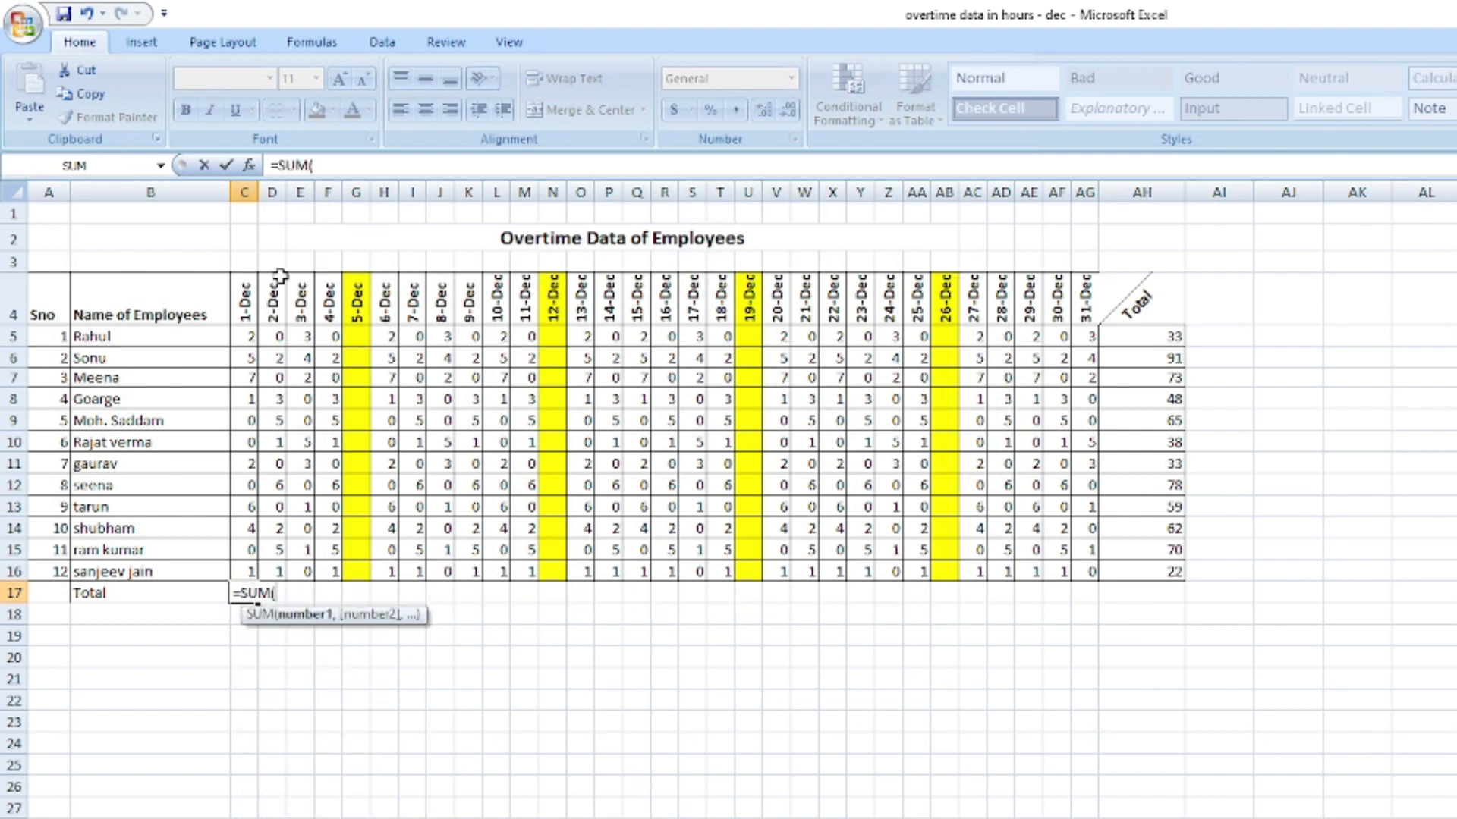
pyautogui.moveTo(250, 328); pyautogui.dragTo(254, 573)
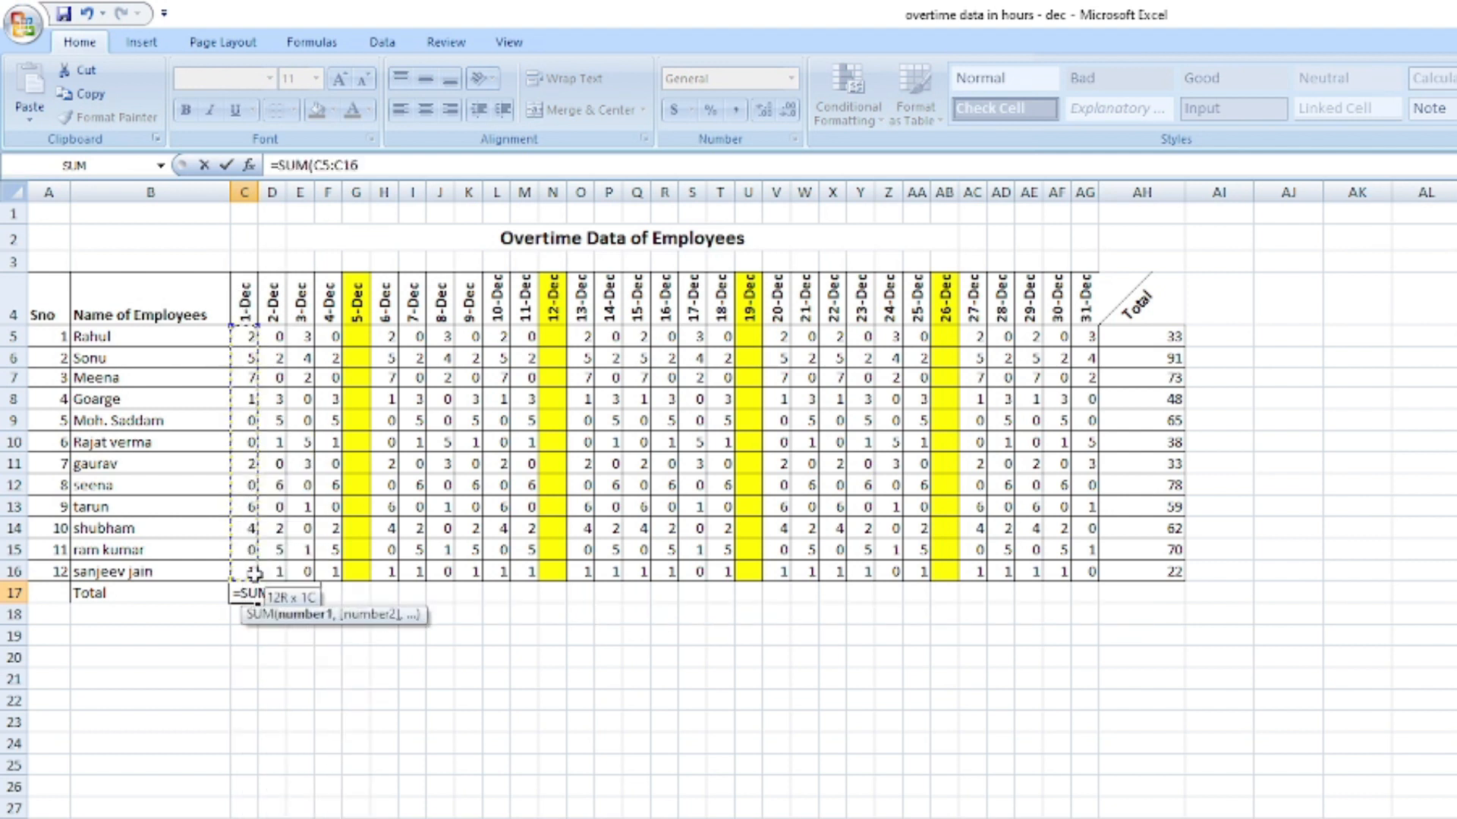
pyautogui.press('Return')
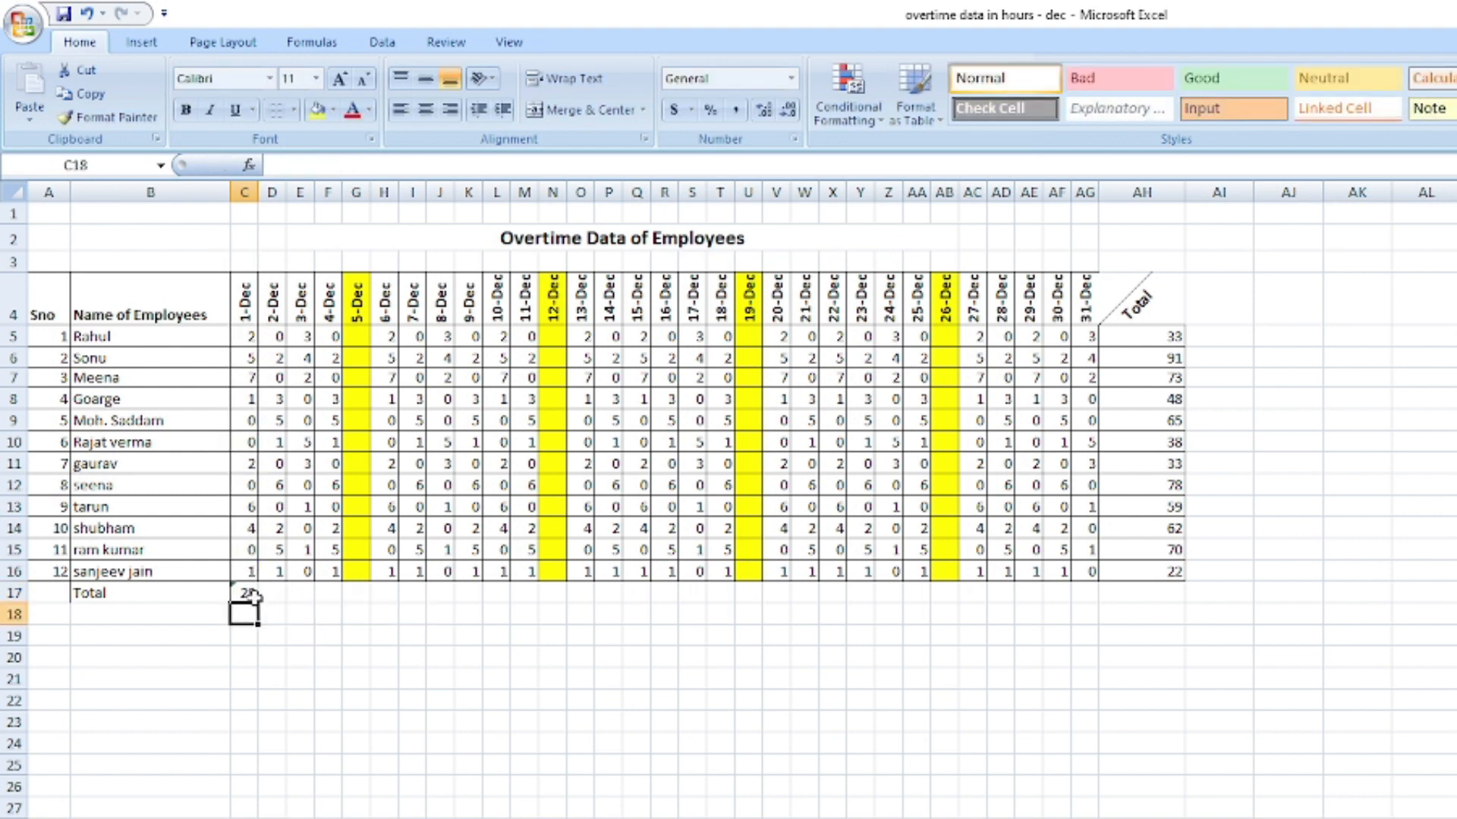
pyautogui.click(247, 593)
pyautogui.moveTo(259, 604); pyautogui.dragTo(1106, 607)
pyautogui.click(946, 674)
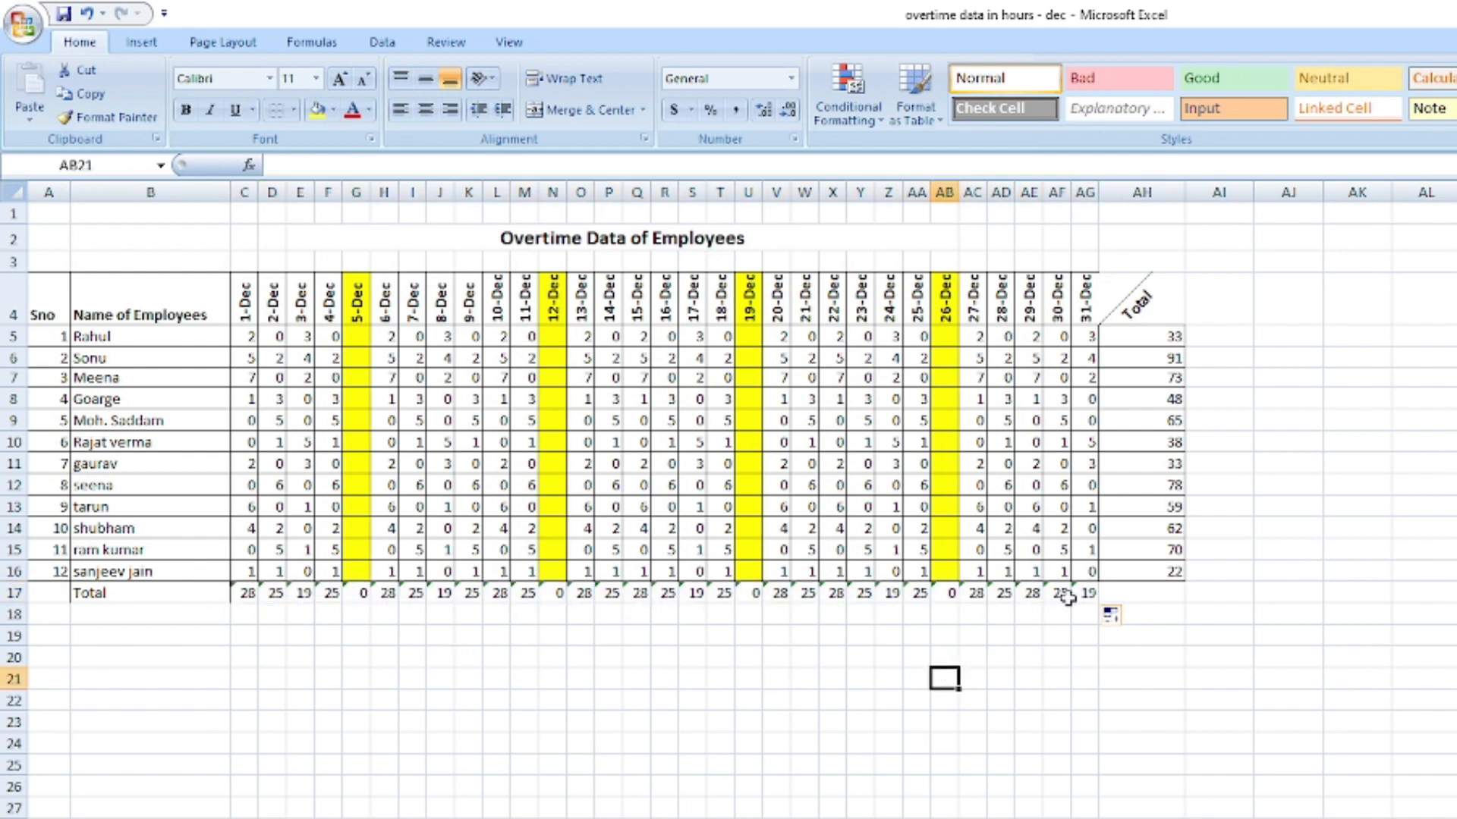
# Fill the employee totals AH5:AH16 down into AH17 for =SUM(C17:AG17).
pyautogui.click(1146, 593)
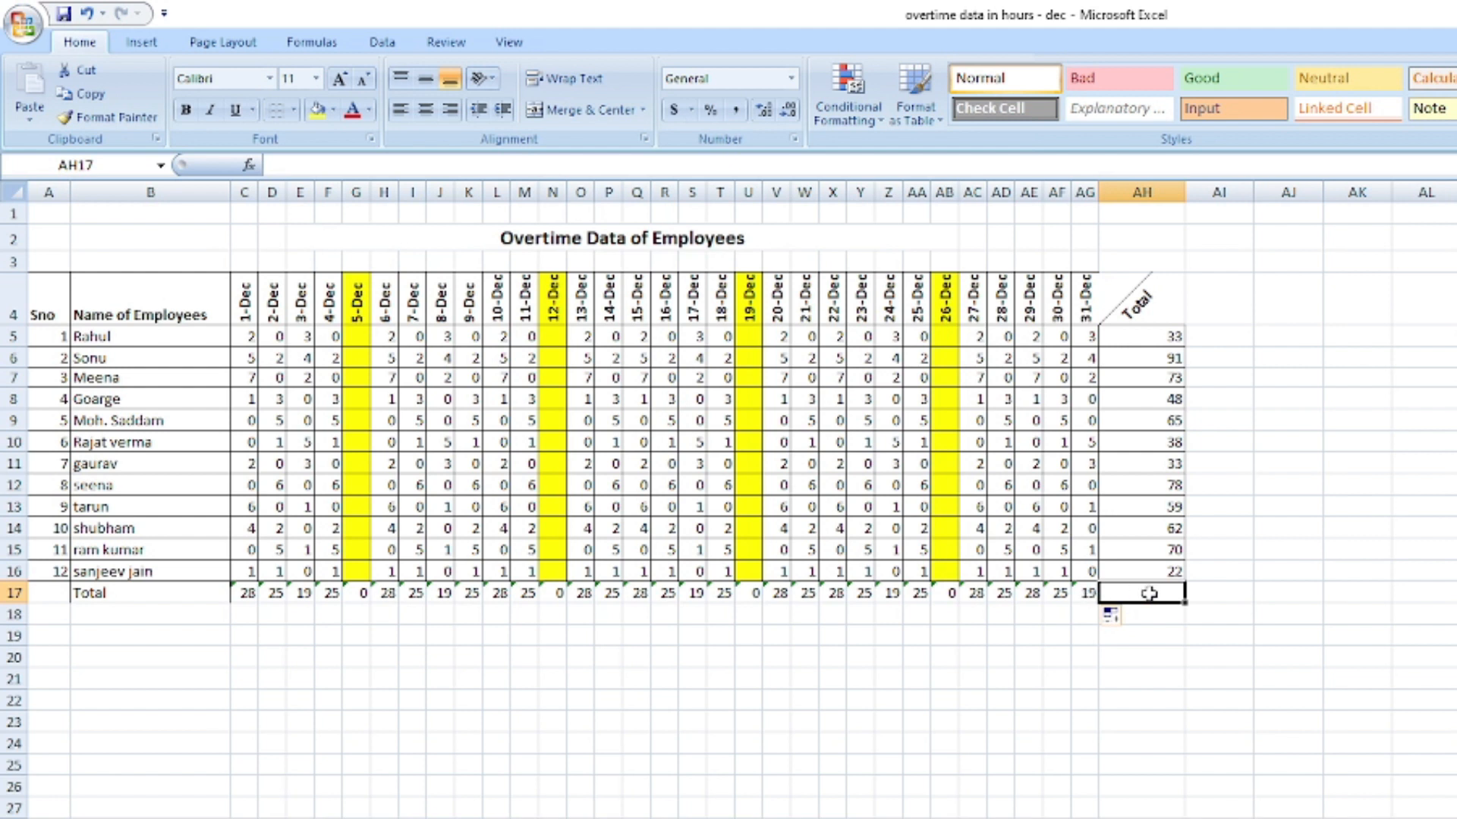
pyautogui.moveTo(1172, 337); pyautogui.dragTo(1178, 567)
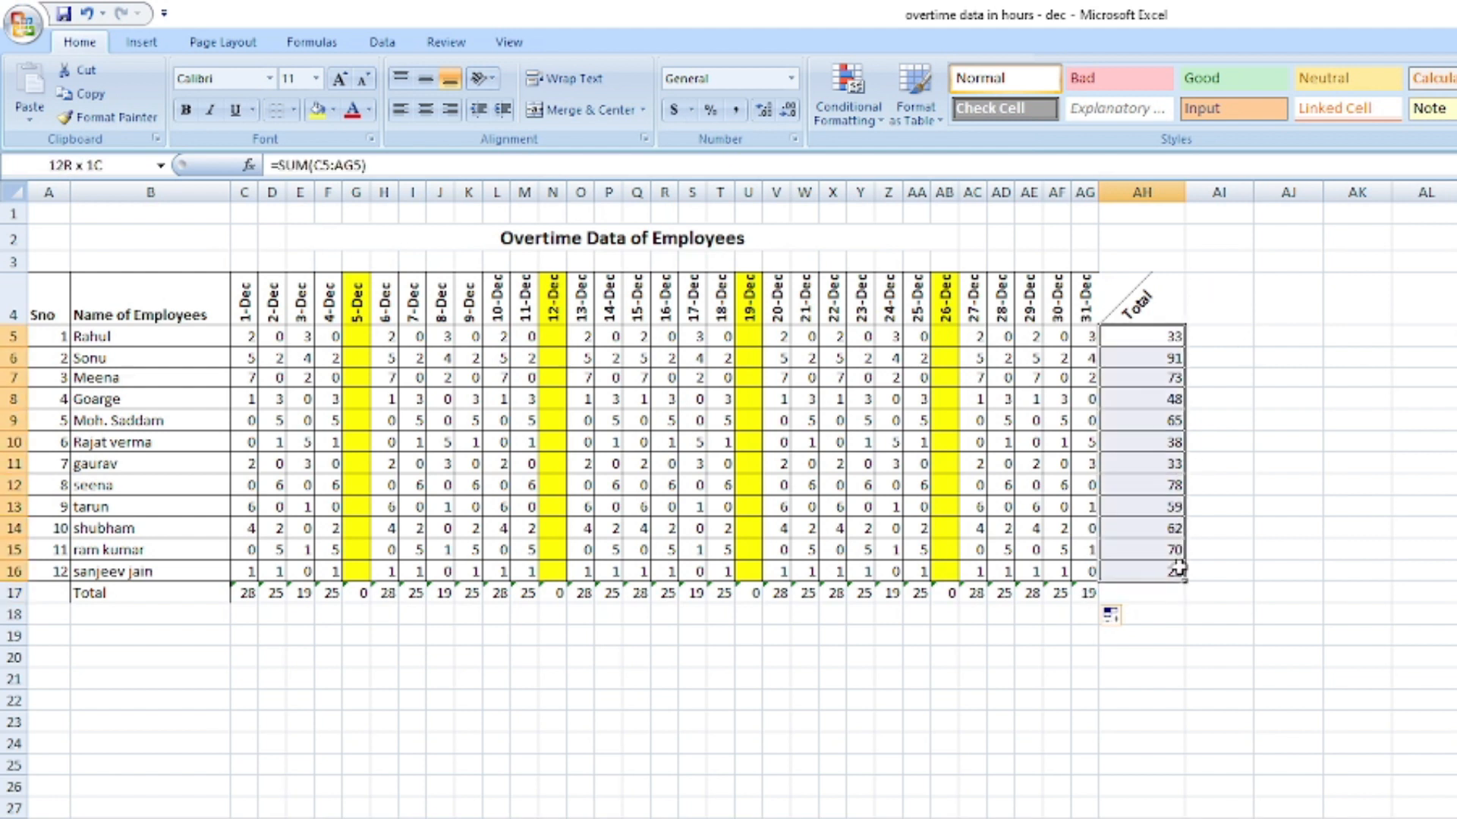
pyautogui.click(1140, 597)
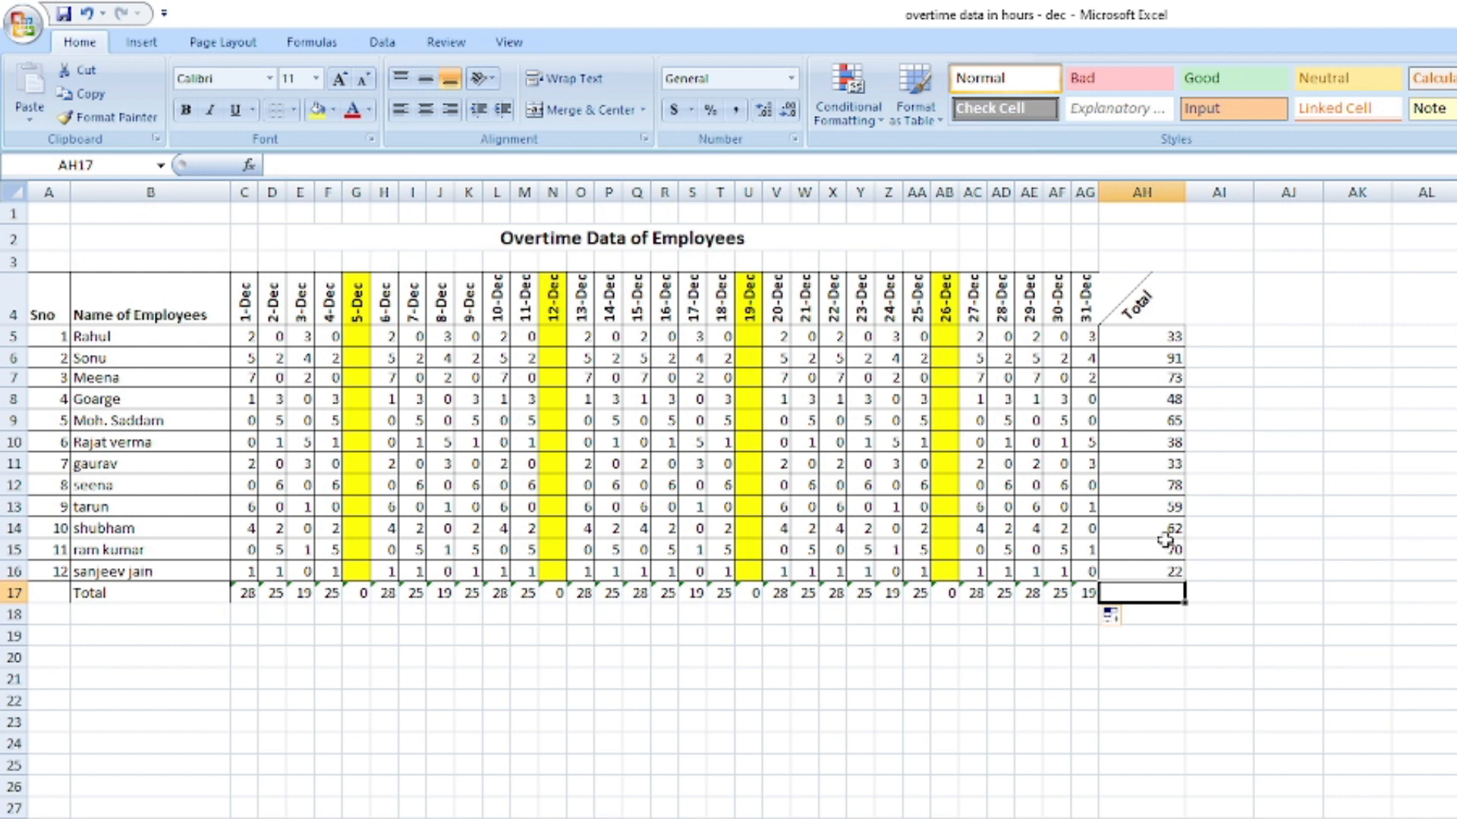
pyautogui.moveTo(1154, 331); pyautogui.dragTo(1122, 595)
pyautogui.click(1099, 640)
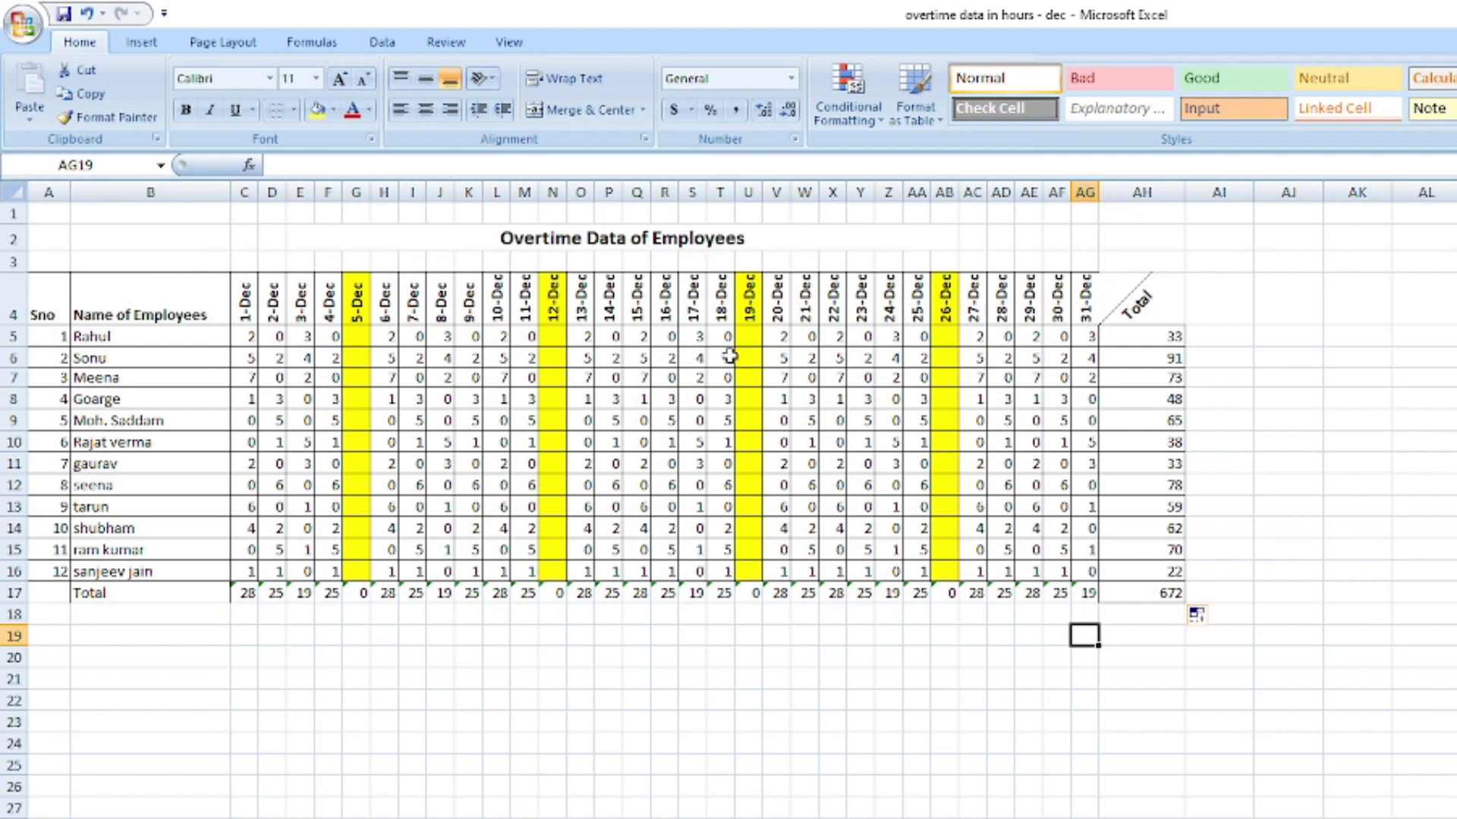
pyautogui.click(1154, 588)
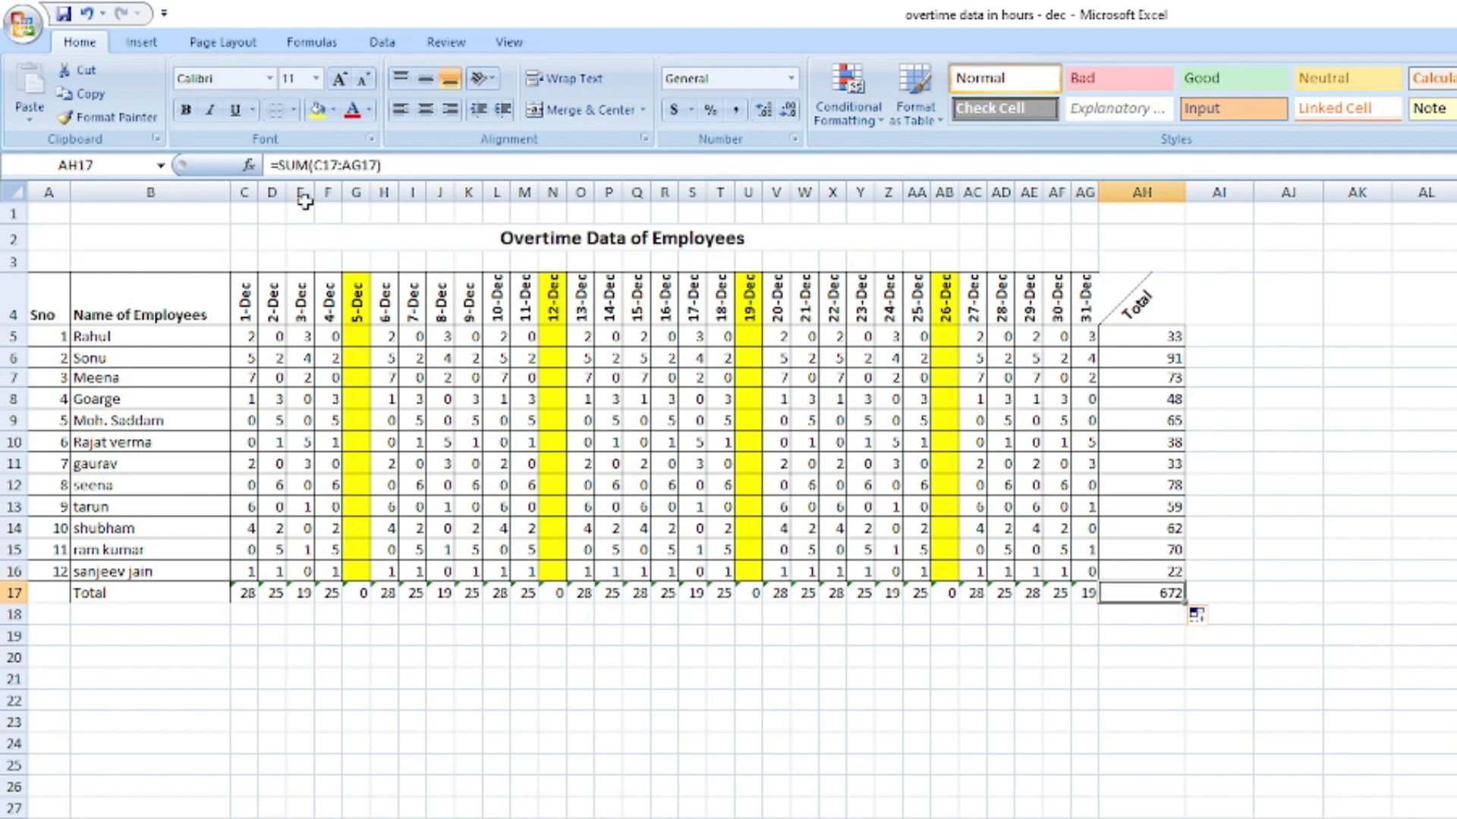
# Format the grand total 672 in AH17 as 14 pt bold.
pyautogui.click(335, 79)
pyautogui.click(335, 79)
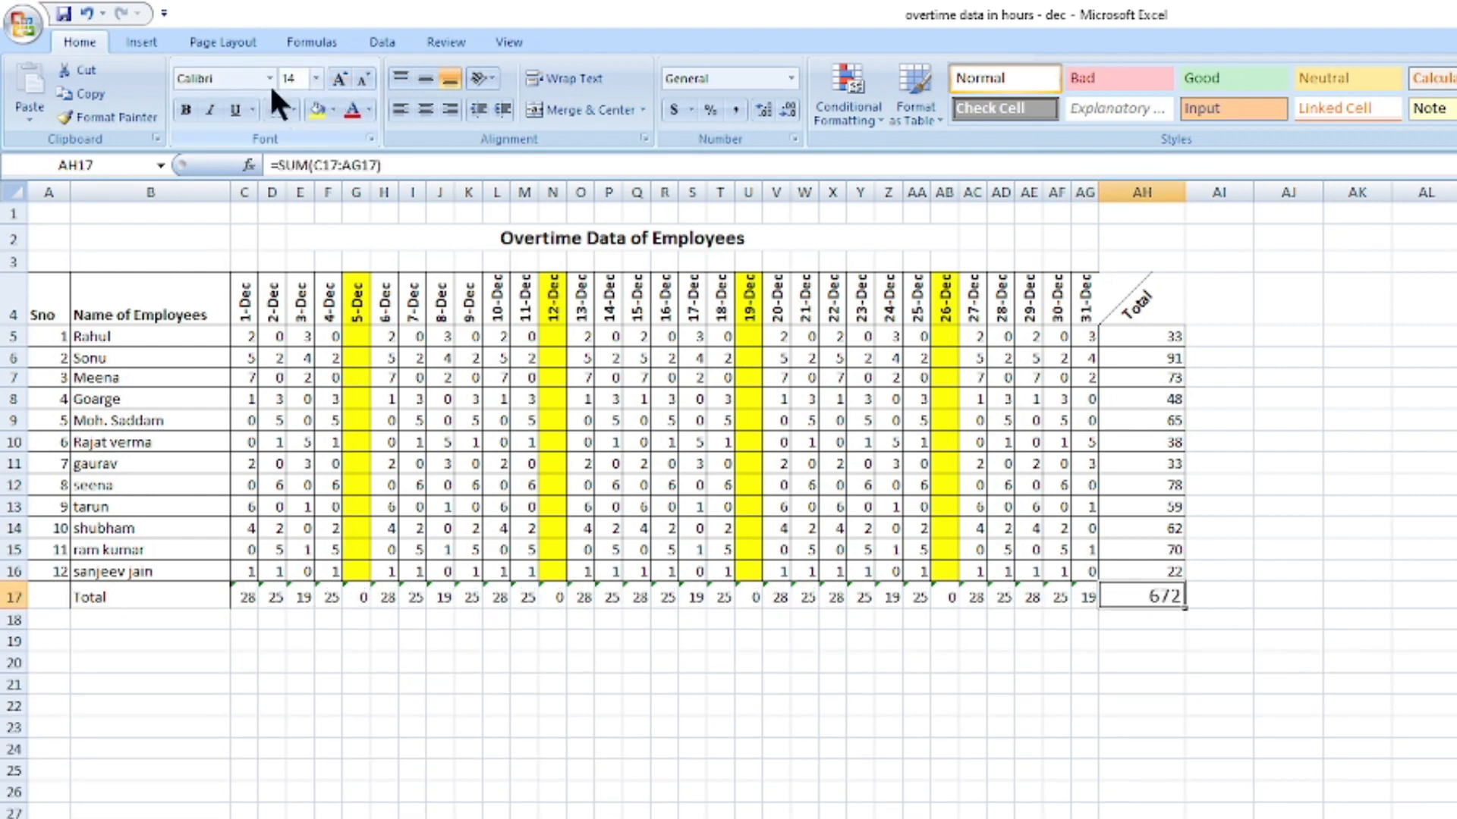
pyautogui.click(186, 109)
pyautogui.click(1421, 597)
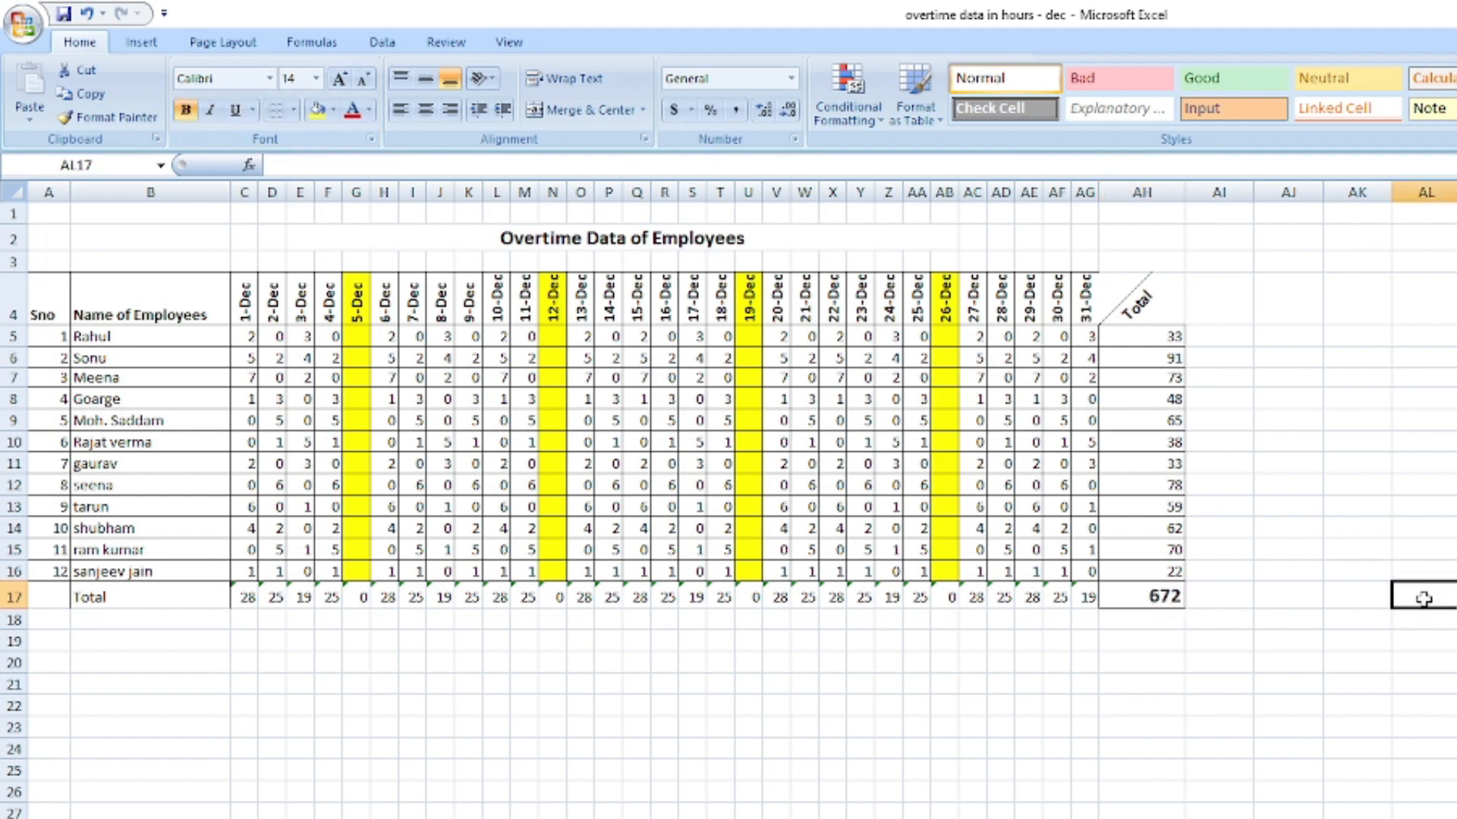
pyautogui.click(1149, 597)
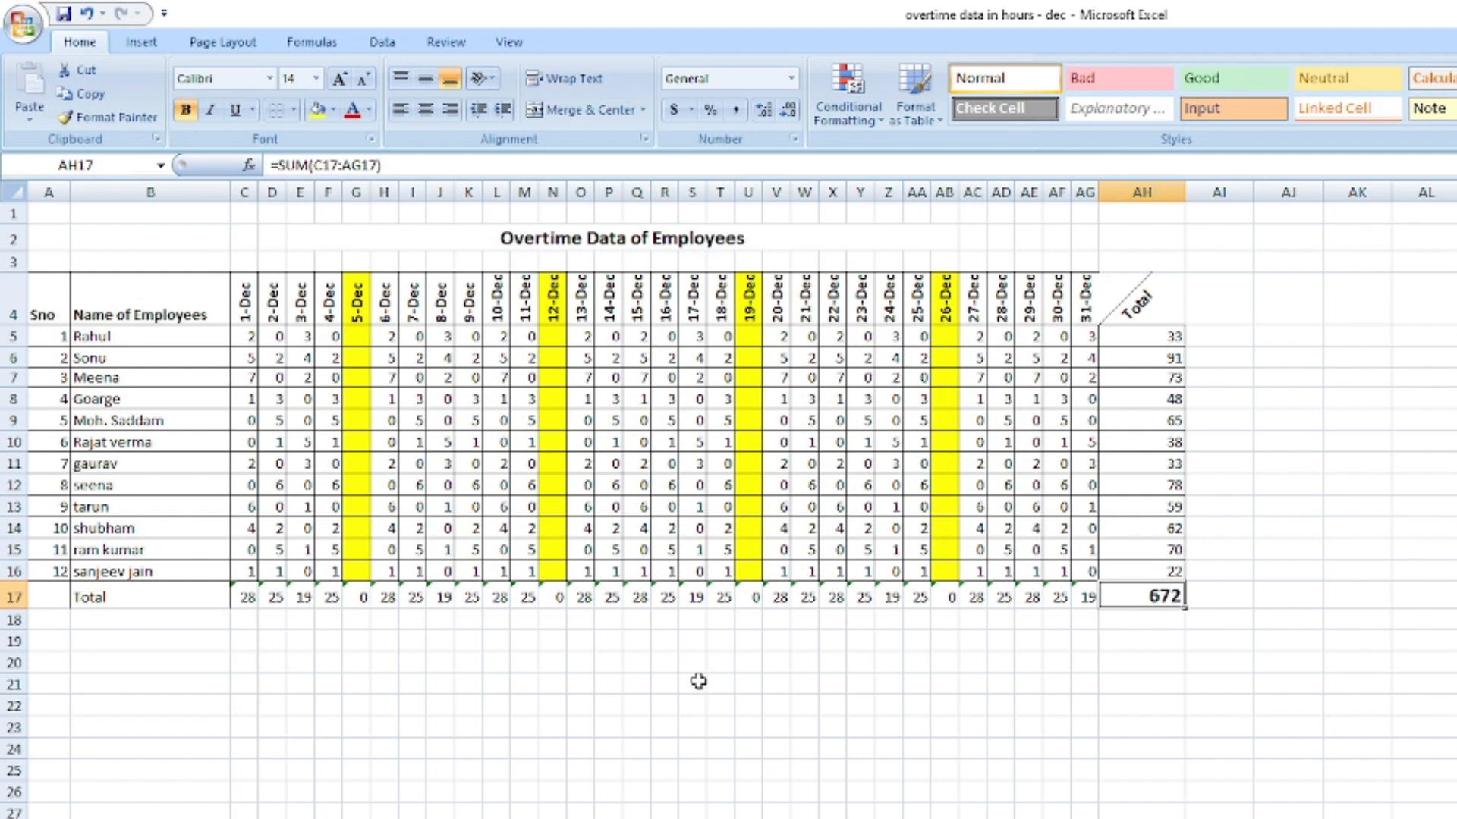
pyautogui.click(833, 658)
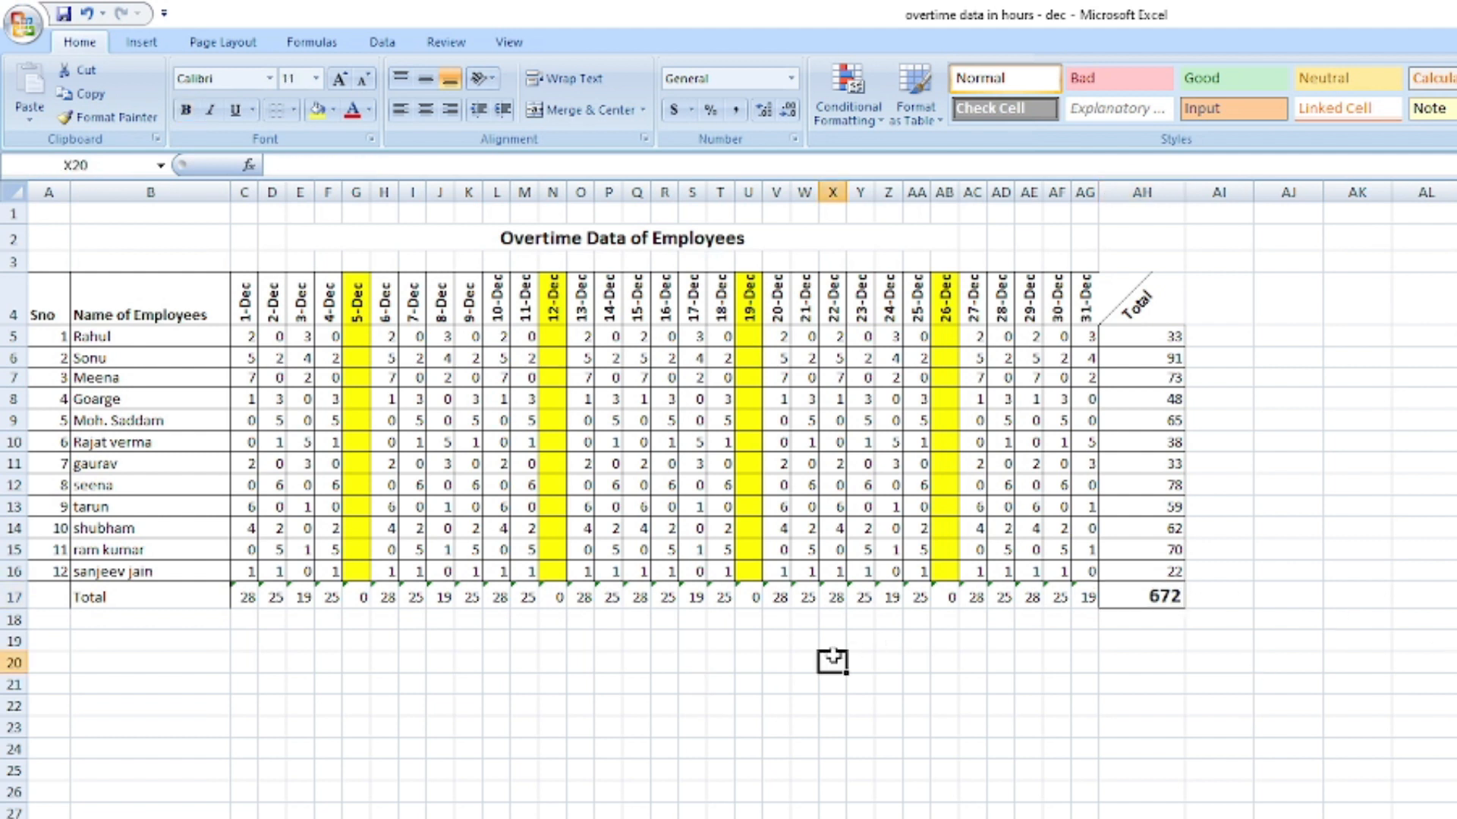
pyautogui.write('672')
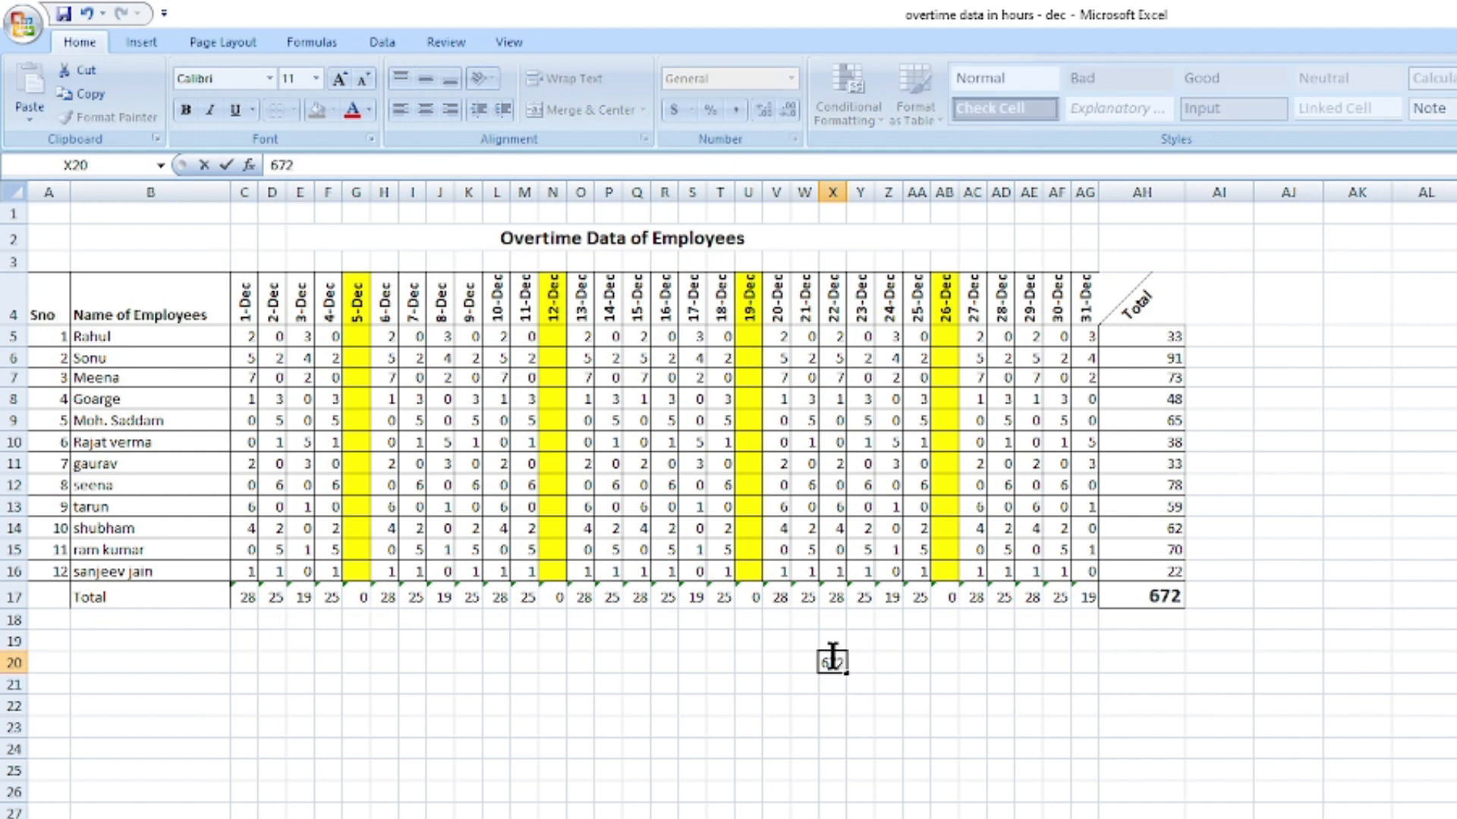
pyautogui.write('*500')
pyautogui.press('Return')
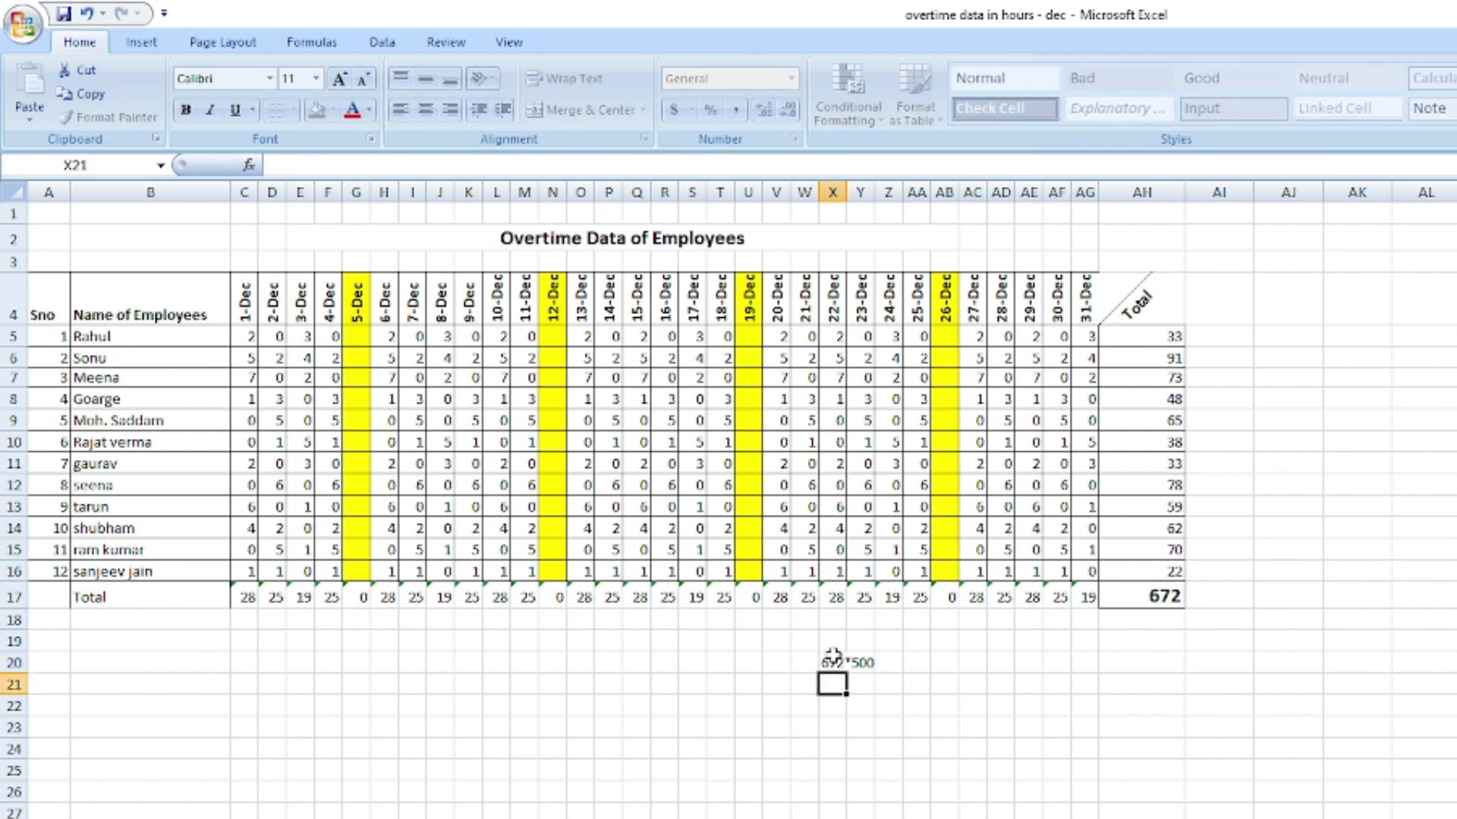
pyautogui.moveTo(826, 662); pyautogui.dragTo(888, 662)
pyautogui.press('Delete')
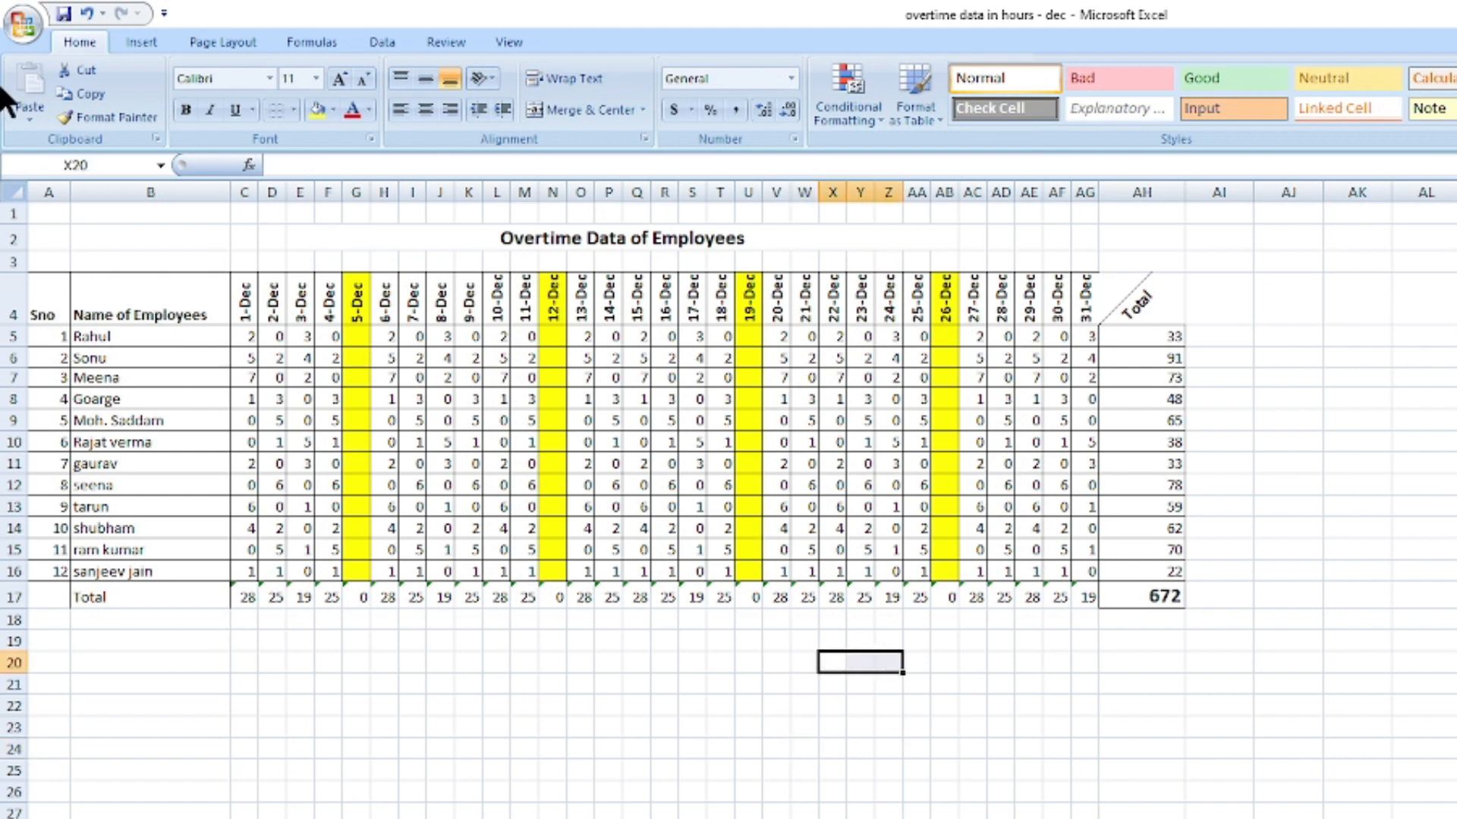
pyautogui.click(22, 30)
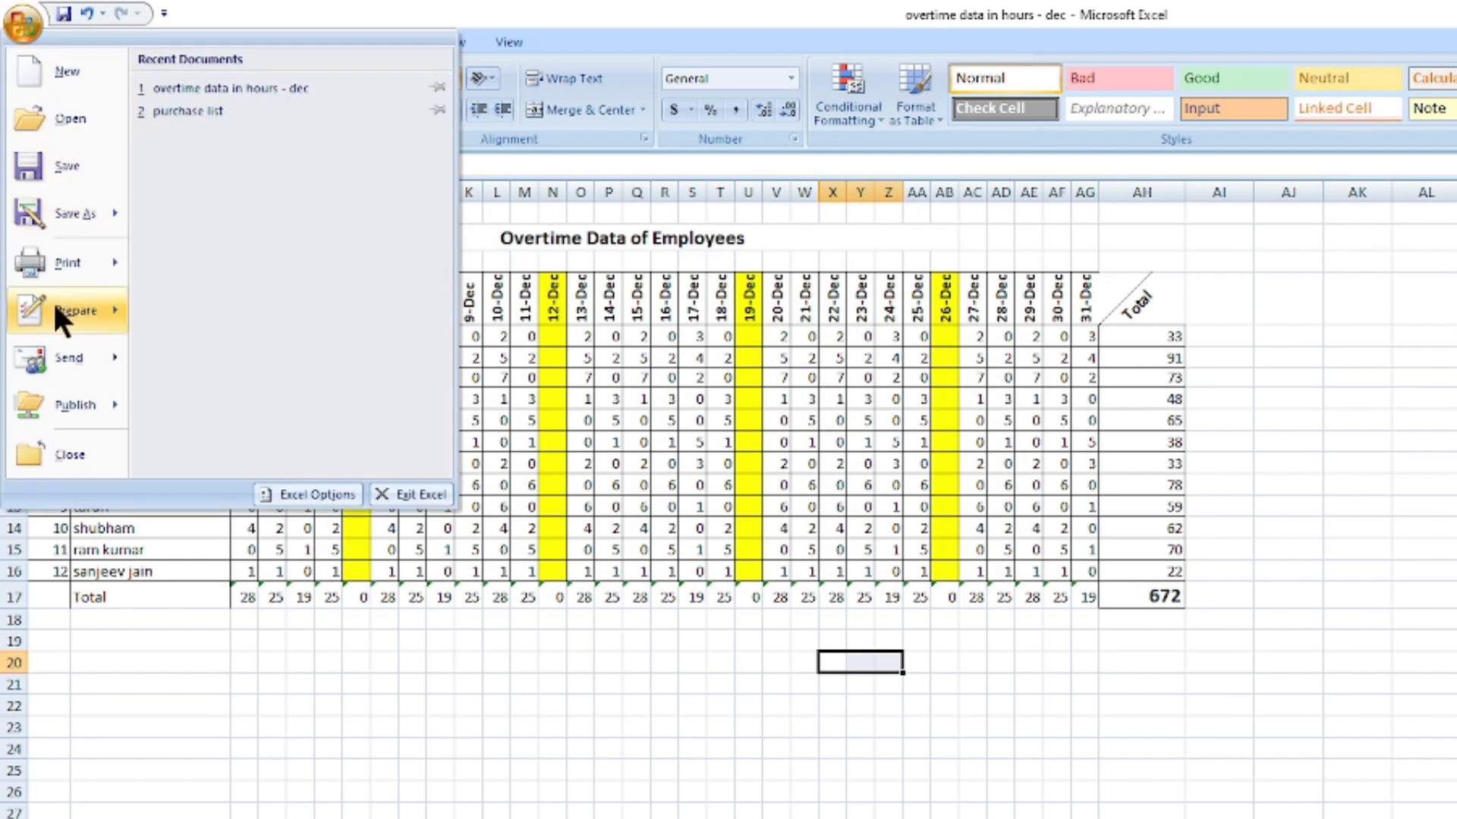
# In Print Preview with margins shown, set the page orientation to landscape.
pyautogui.moveTo(75, 255)
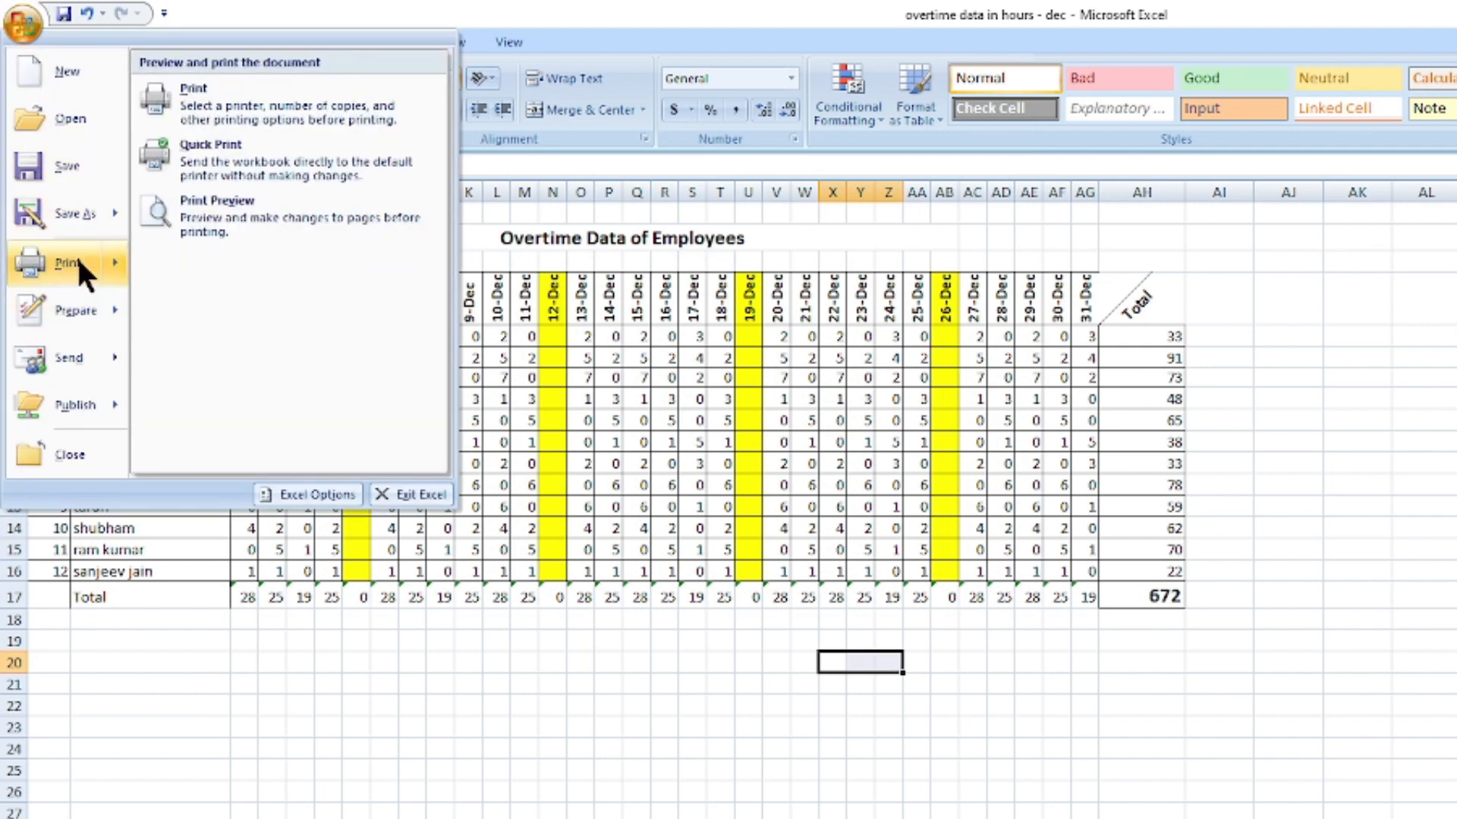
pyautogui.click(236, 218)
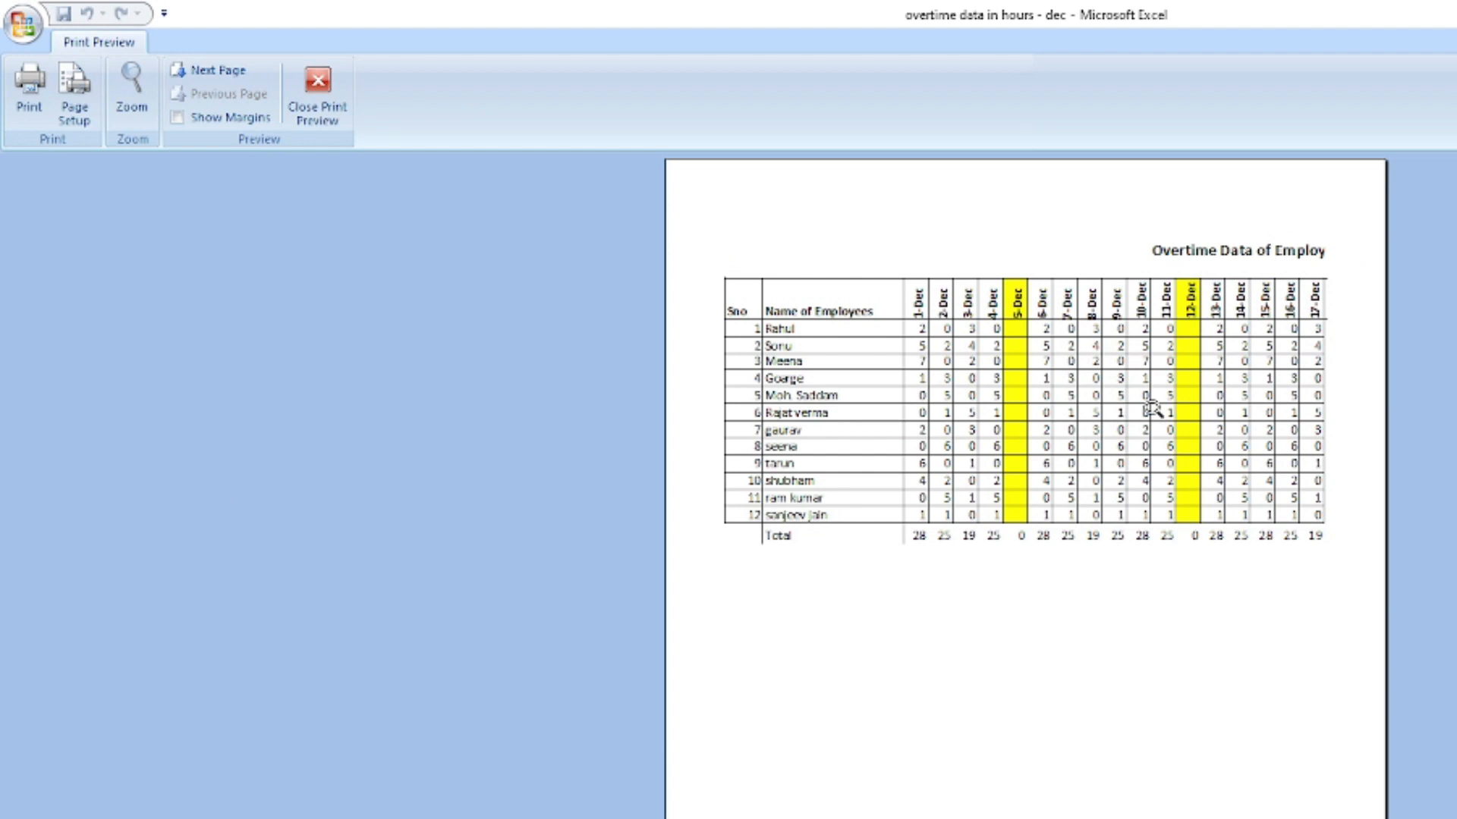
pyautogui.click(210, 118)
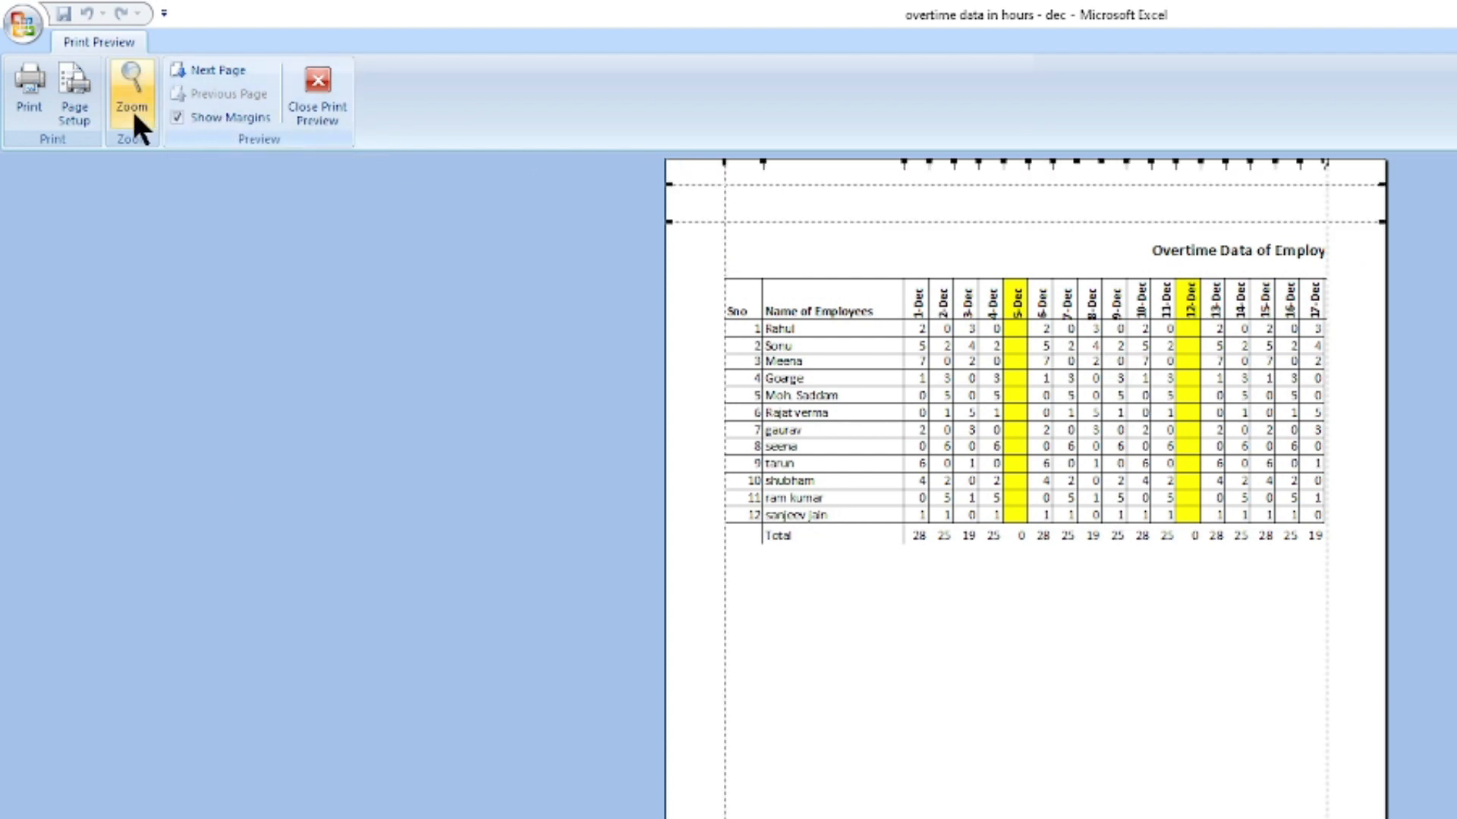
pyautogui.click(66, 116)
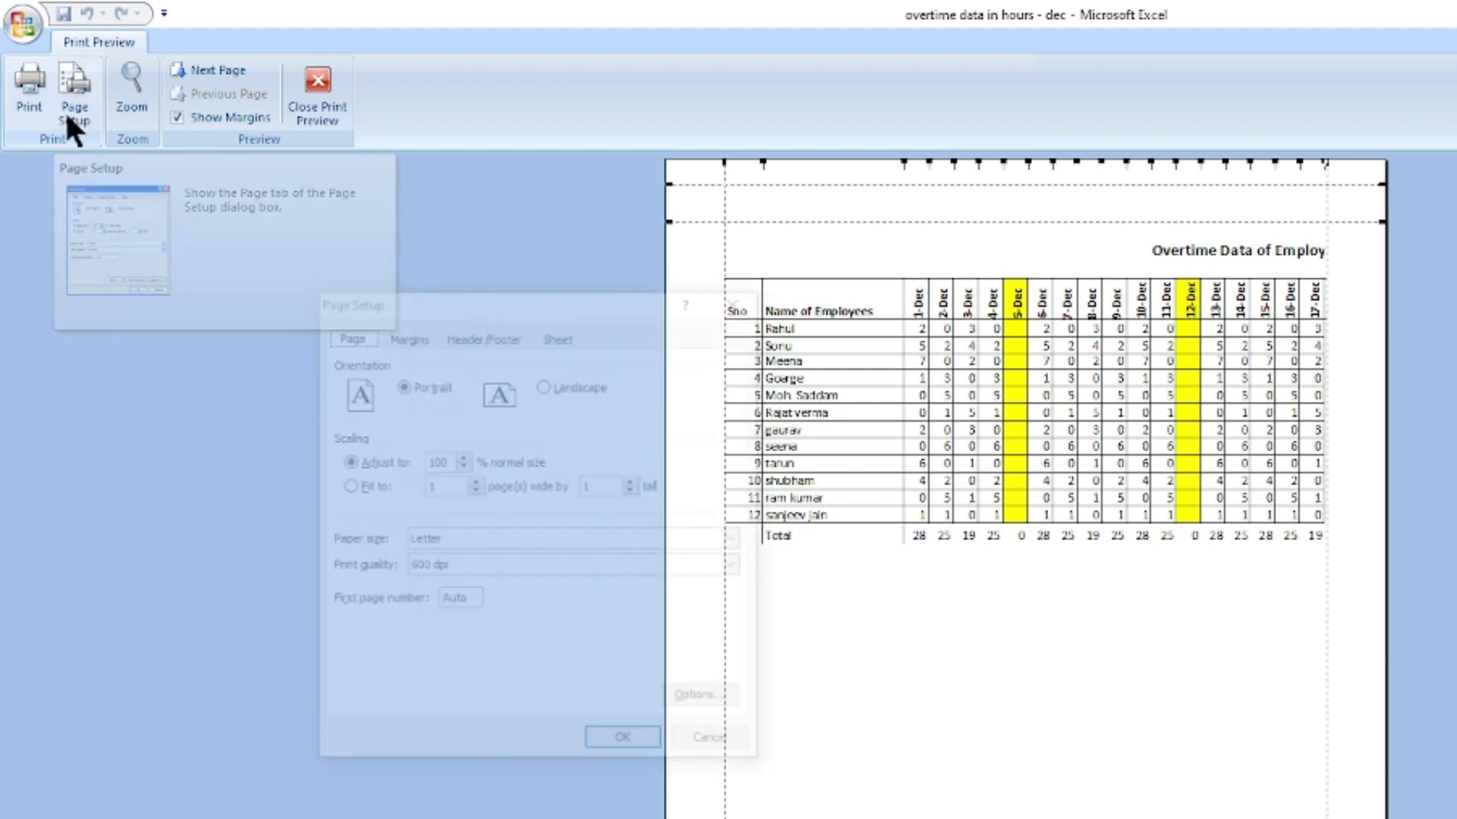
pyautogui.click(543, 383)
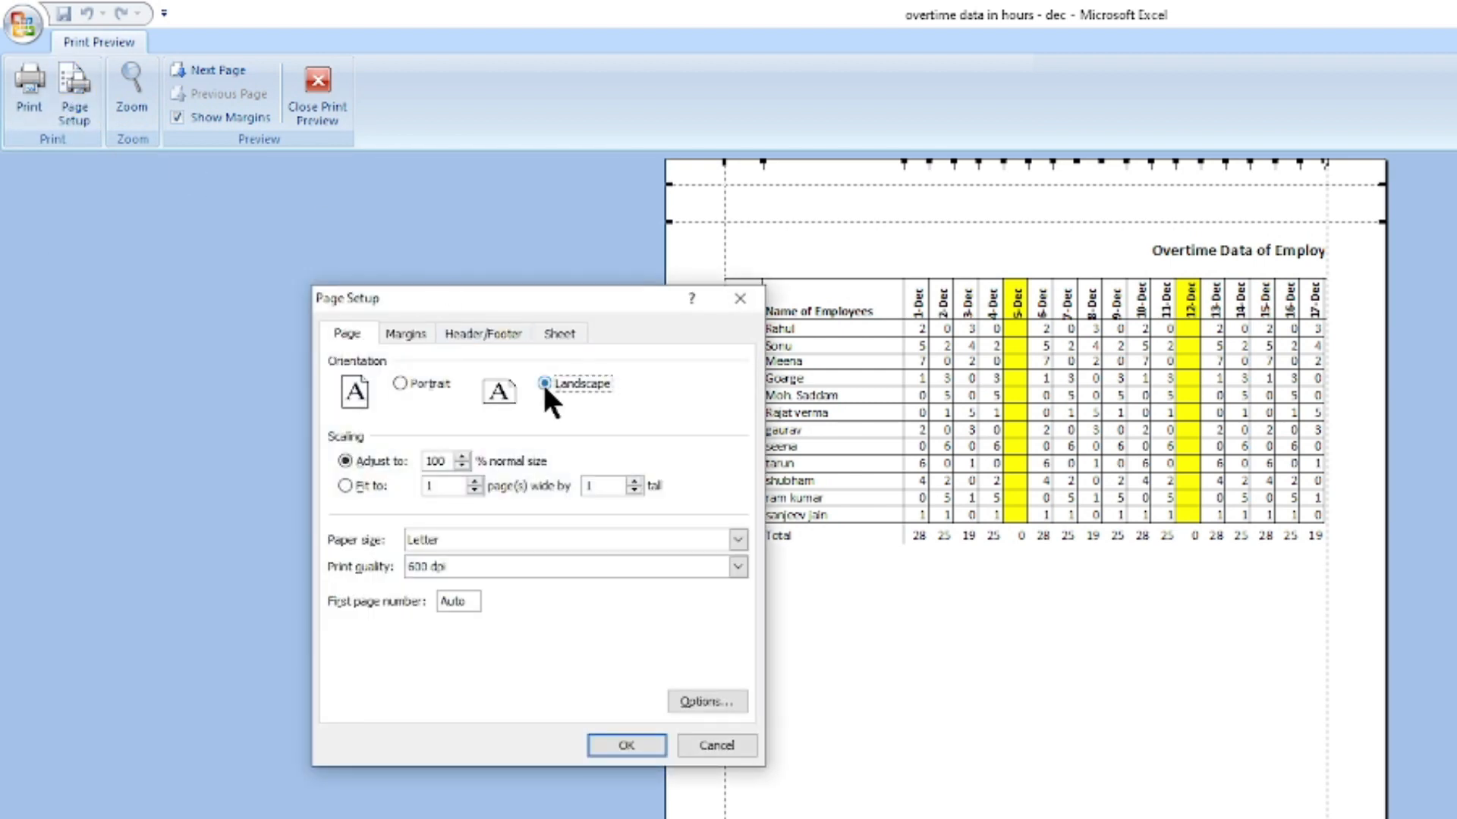
pyautogui.click(627, 746)
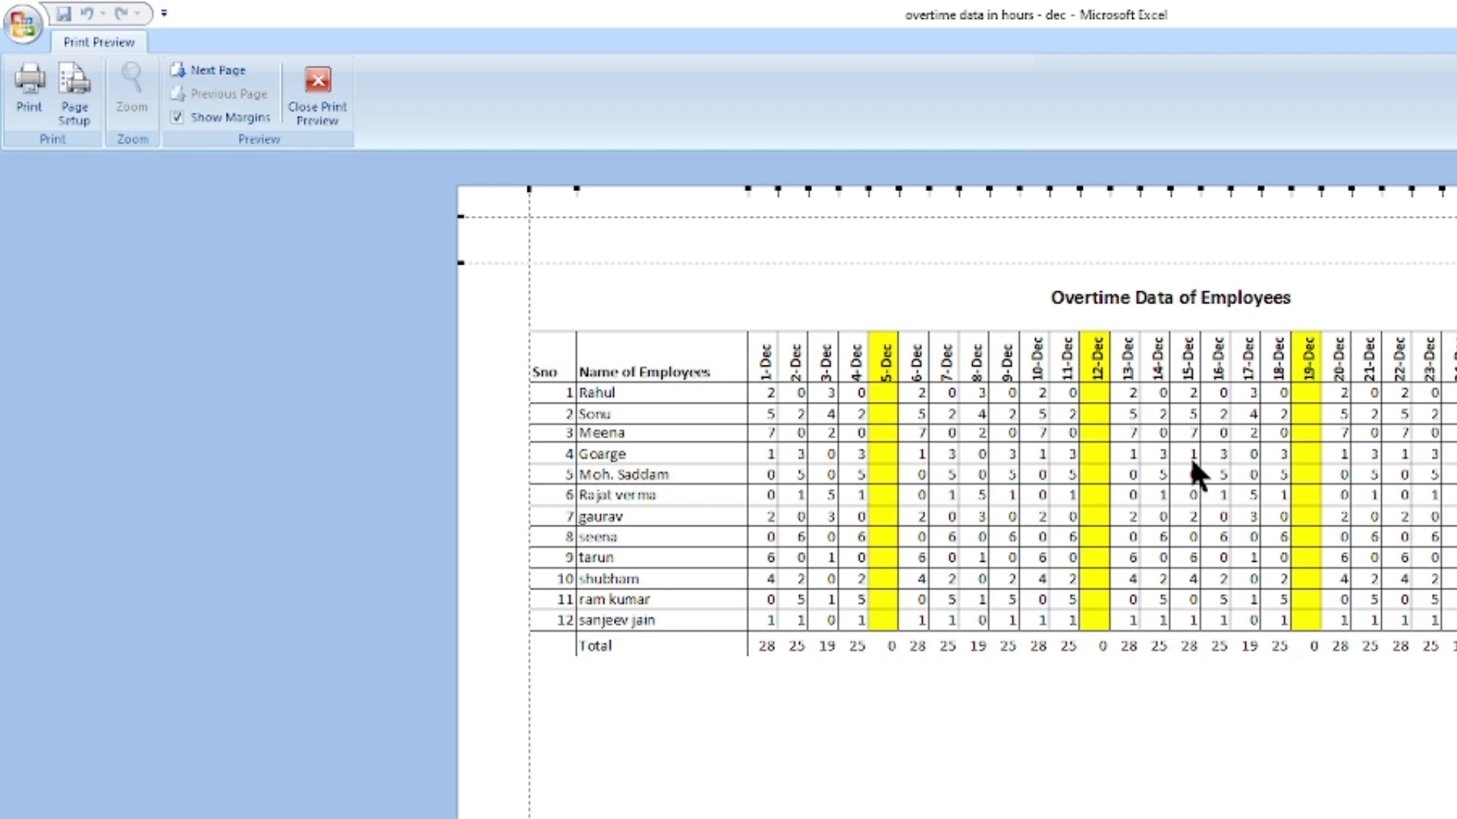
# Drag the left margin slightly narrower and close Print Preview.
pyautogui.click(74, 110)
pyautogui.moveTo(510, 260); pyautogui.dragTo(491, 263)
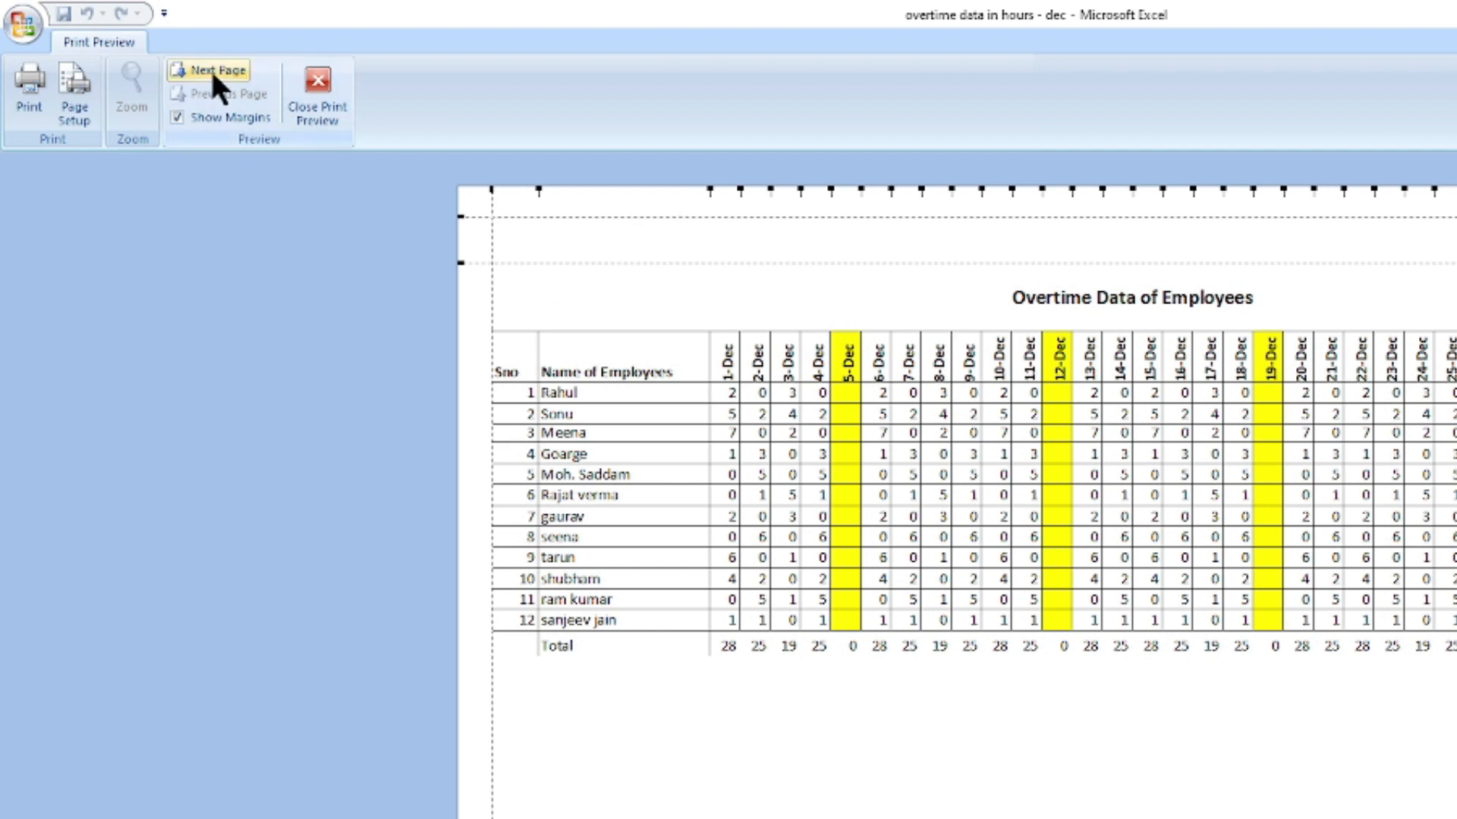
pyautogui.click(304, 113)
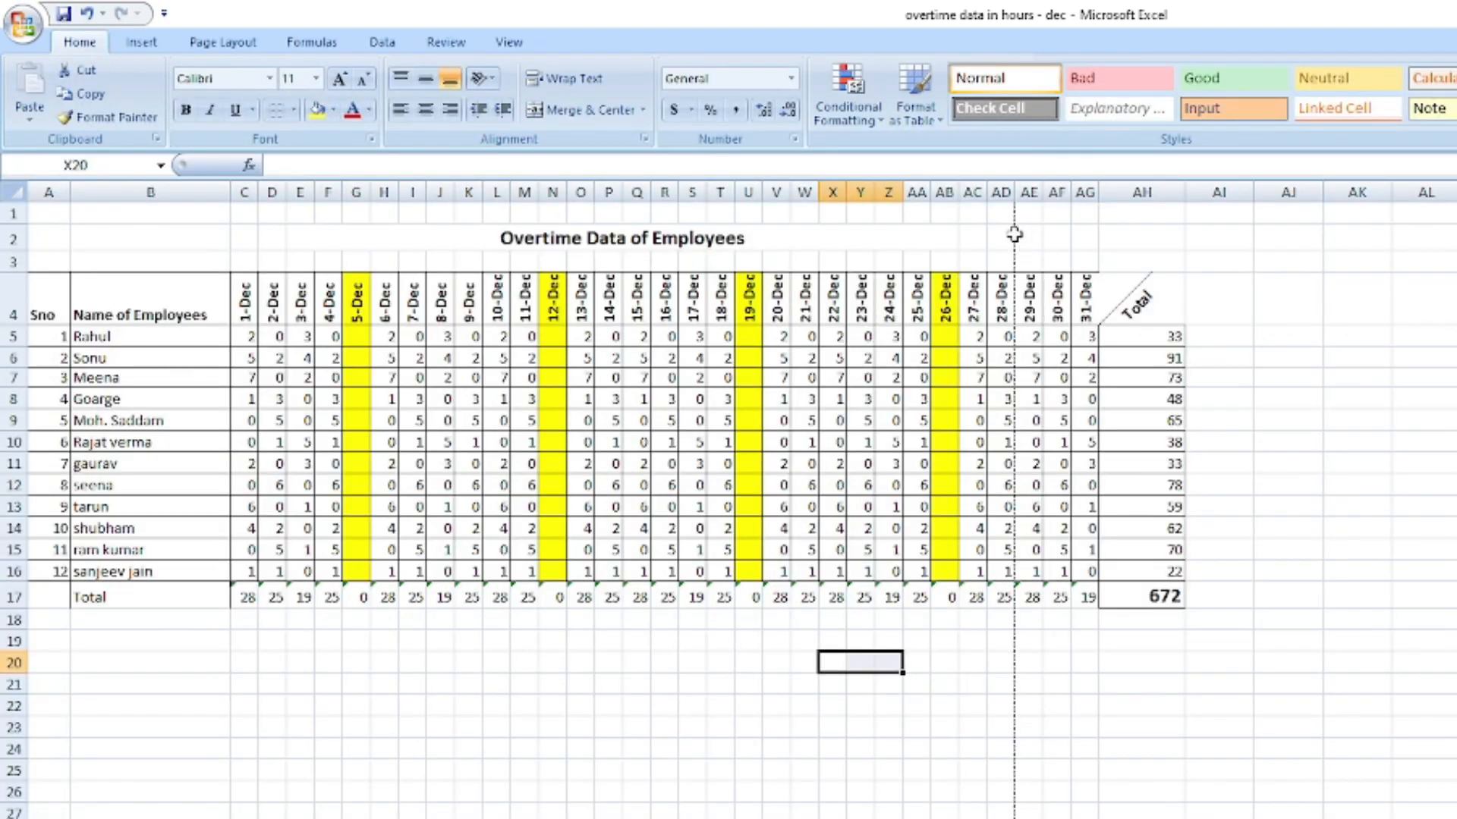
# Drag column B (Name of Employees) and column AH (Total) narrower.
pyautogui.click(183, 191)
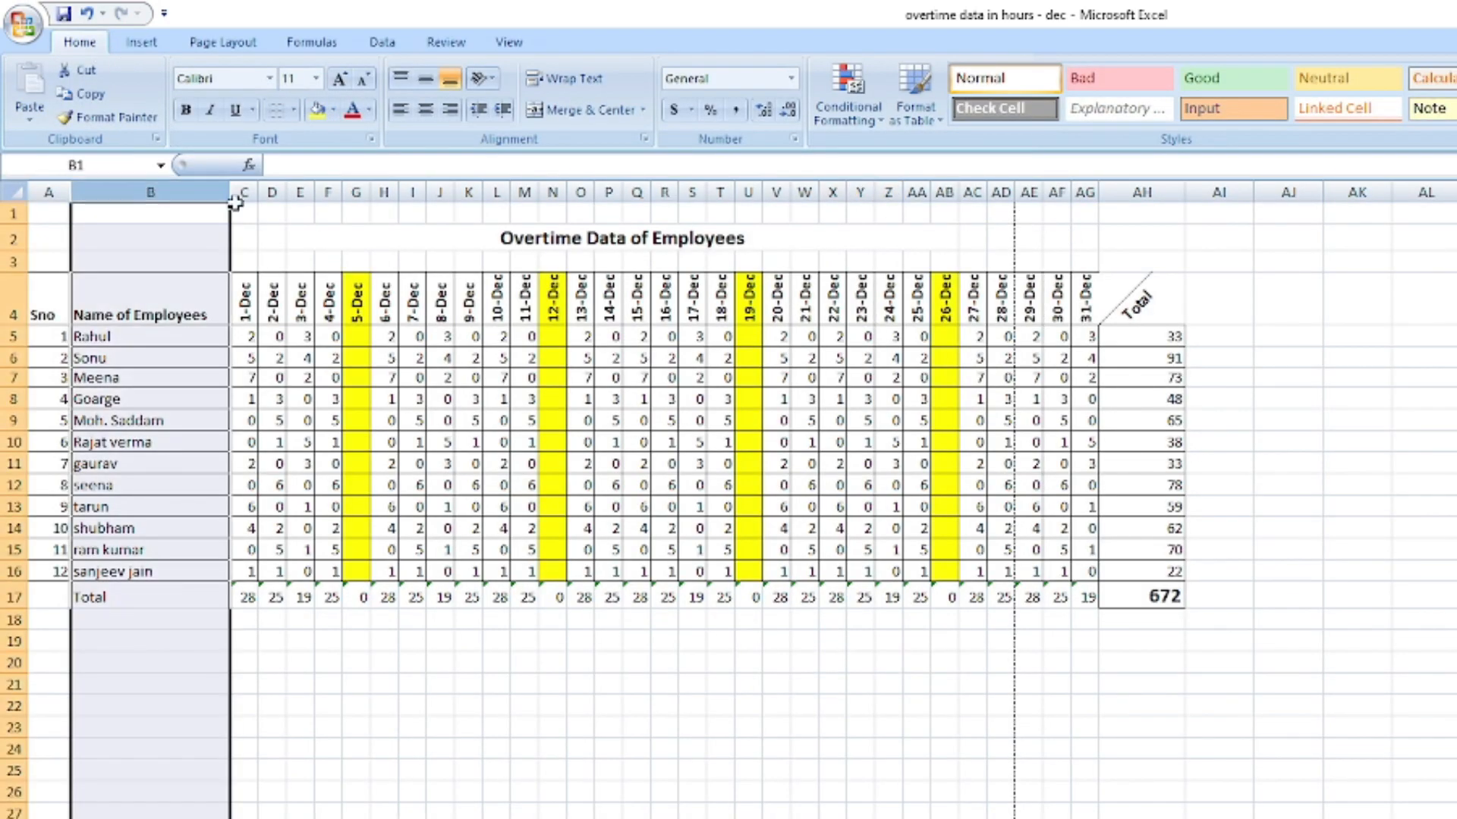
pyautogui.moveTo(228, 197); pyautogui.dragTo(208, 198)
pyautogui.click(396, 531)
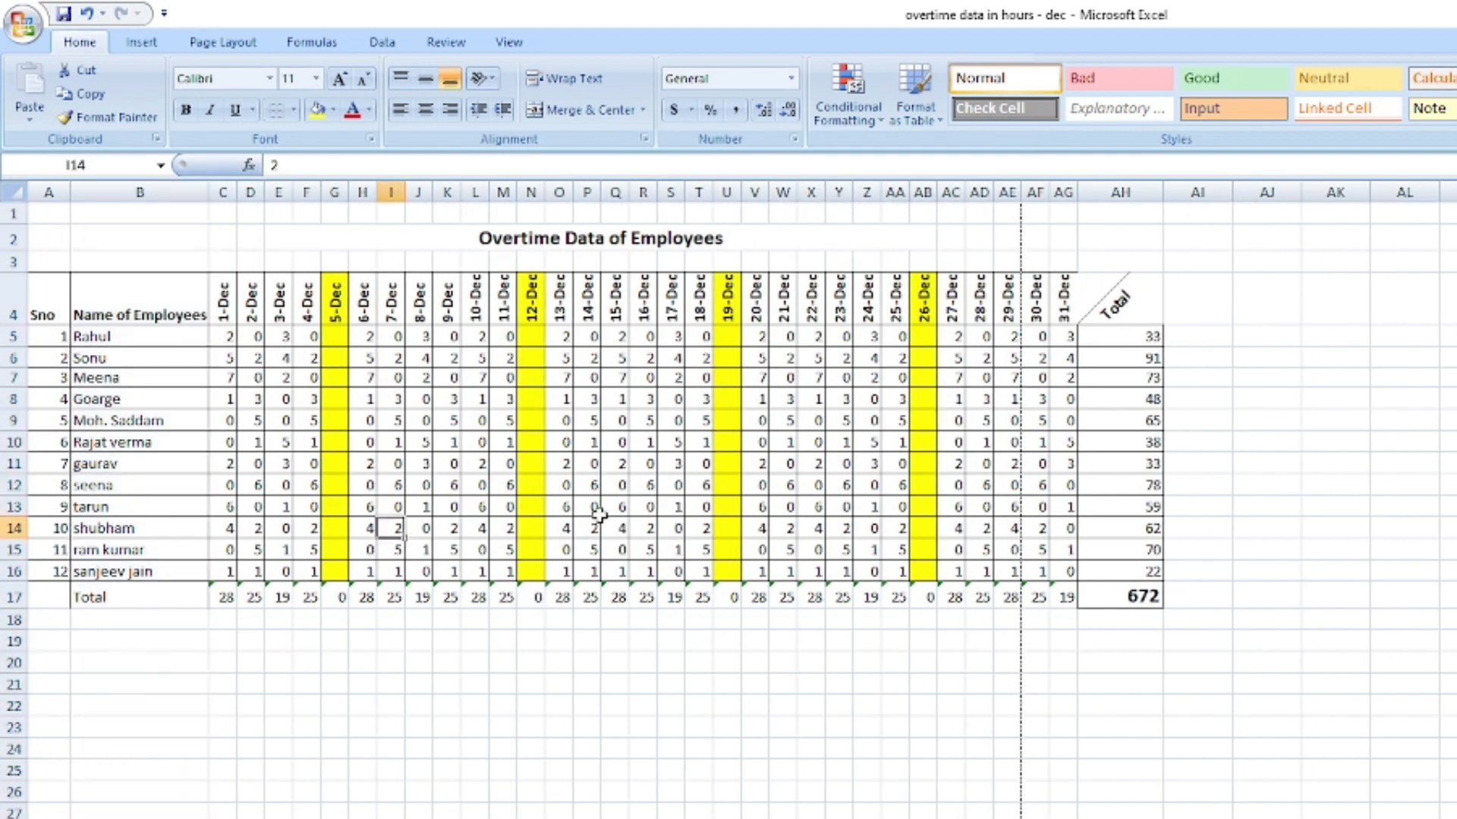
pyautogui.click(1154, 190)
pyautogui.moveTo(1160, 189); pyautogui.dragTo(1138, 189)
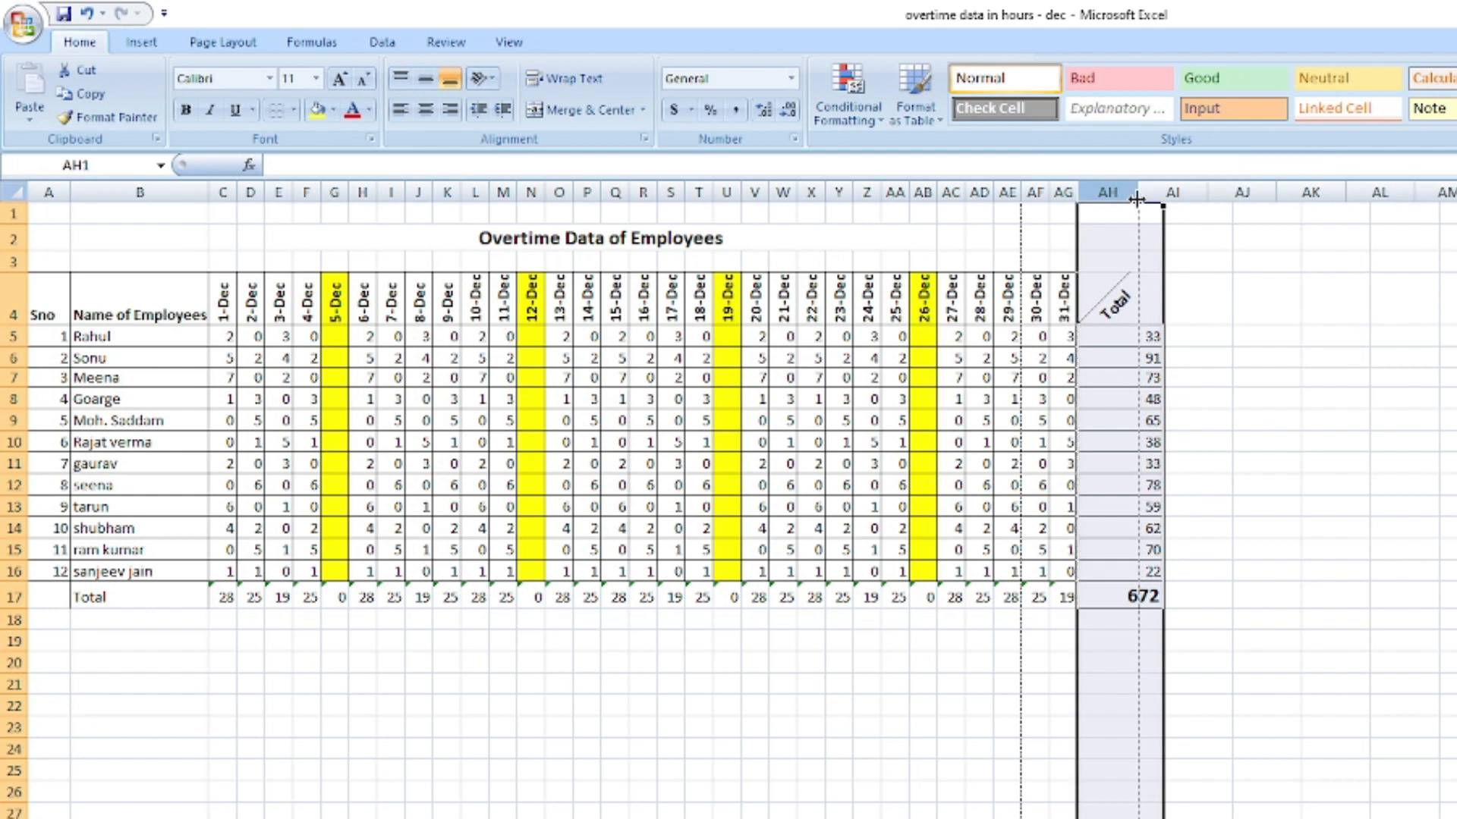
pyautogui.click(1197, 318)
pyautogui.click(1122, 421)
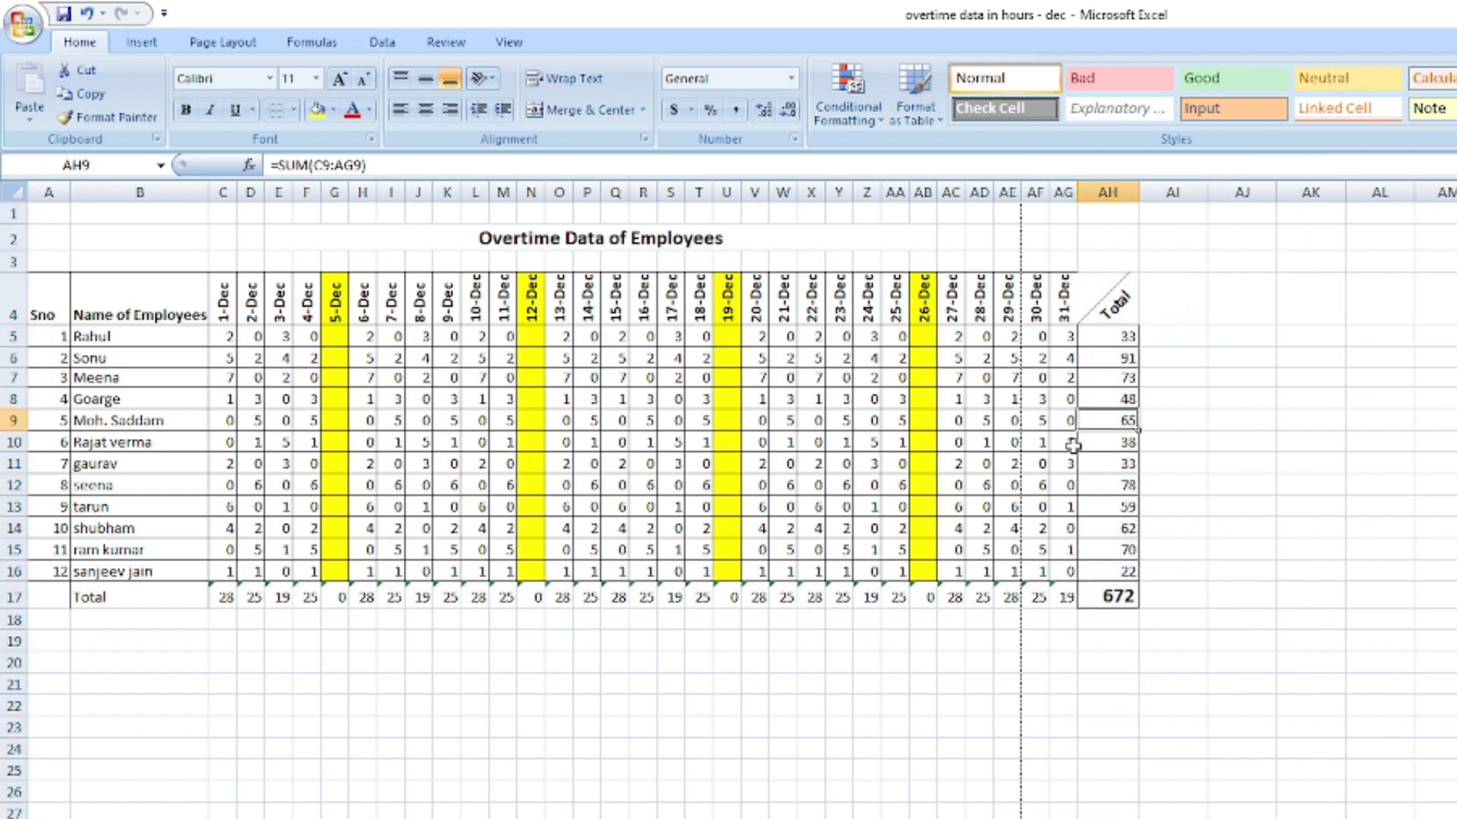
pyautogui.click(134, 288)
pyautogui.click(768, 287)
pyautogui.click(1016, 771)
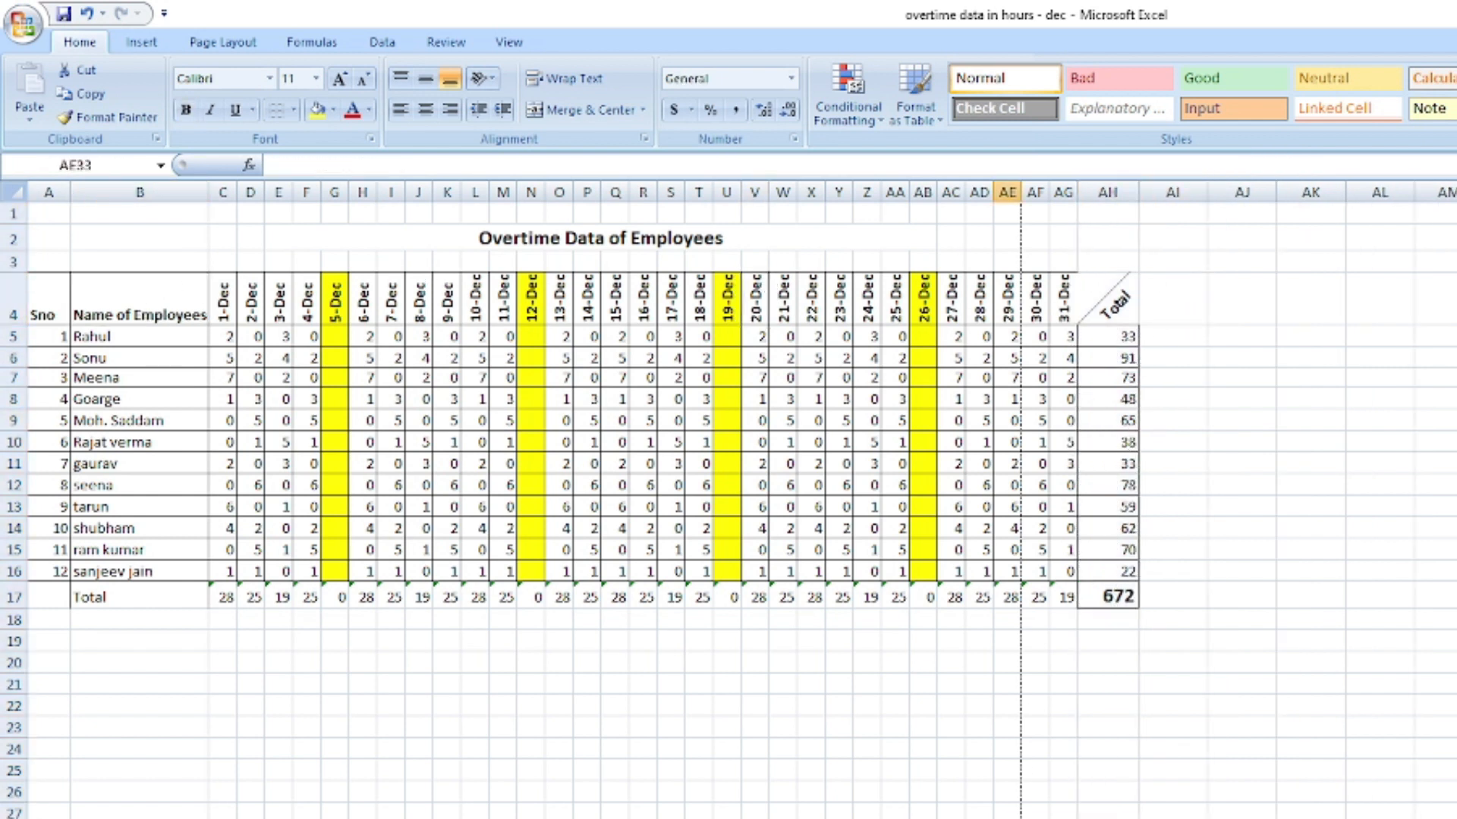
pyautogui.click(216, 40)
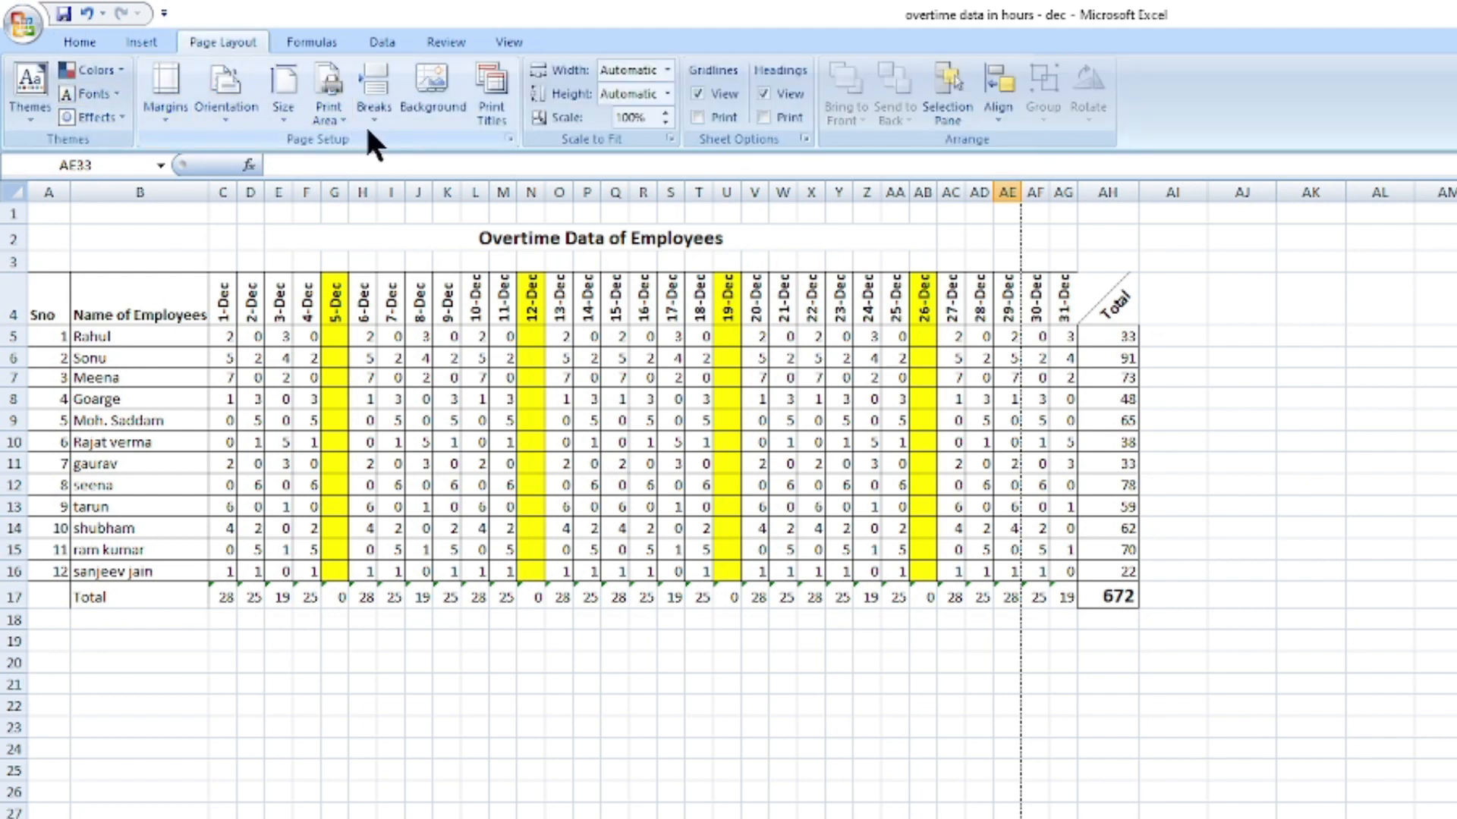
pyautogui.click(177, 133)
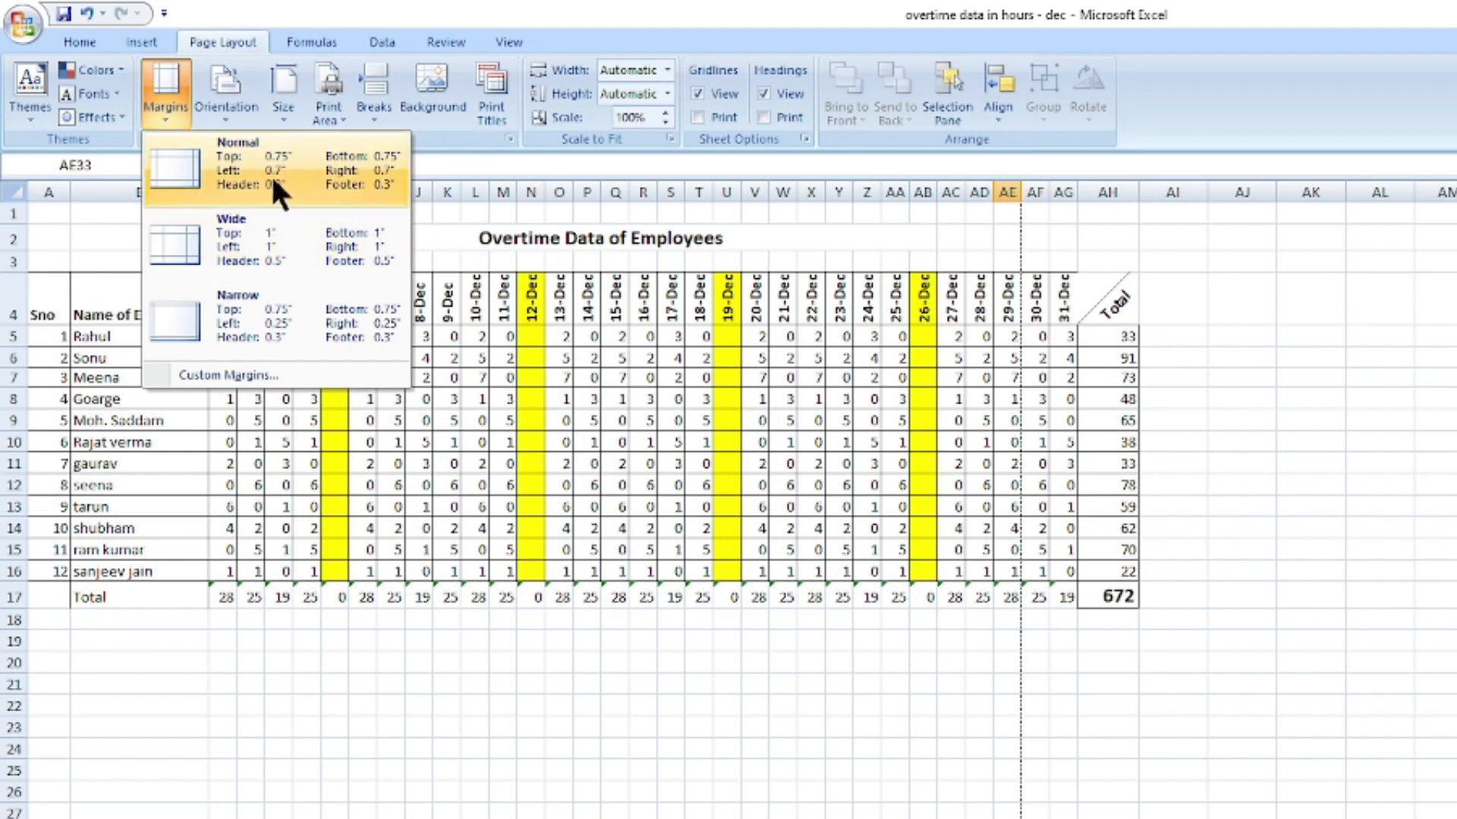
pyautogui.click(266, 237)
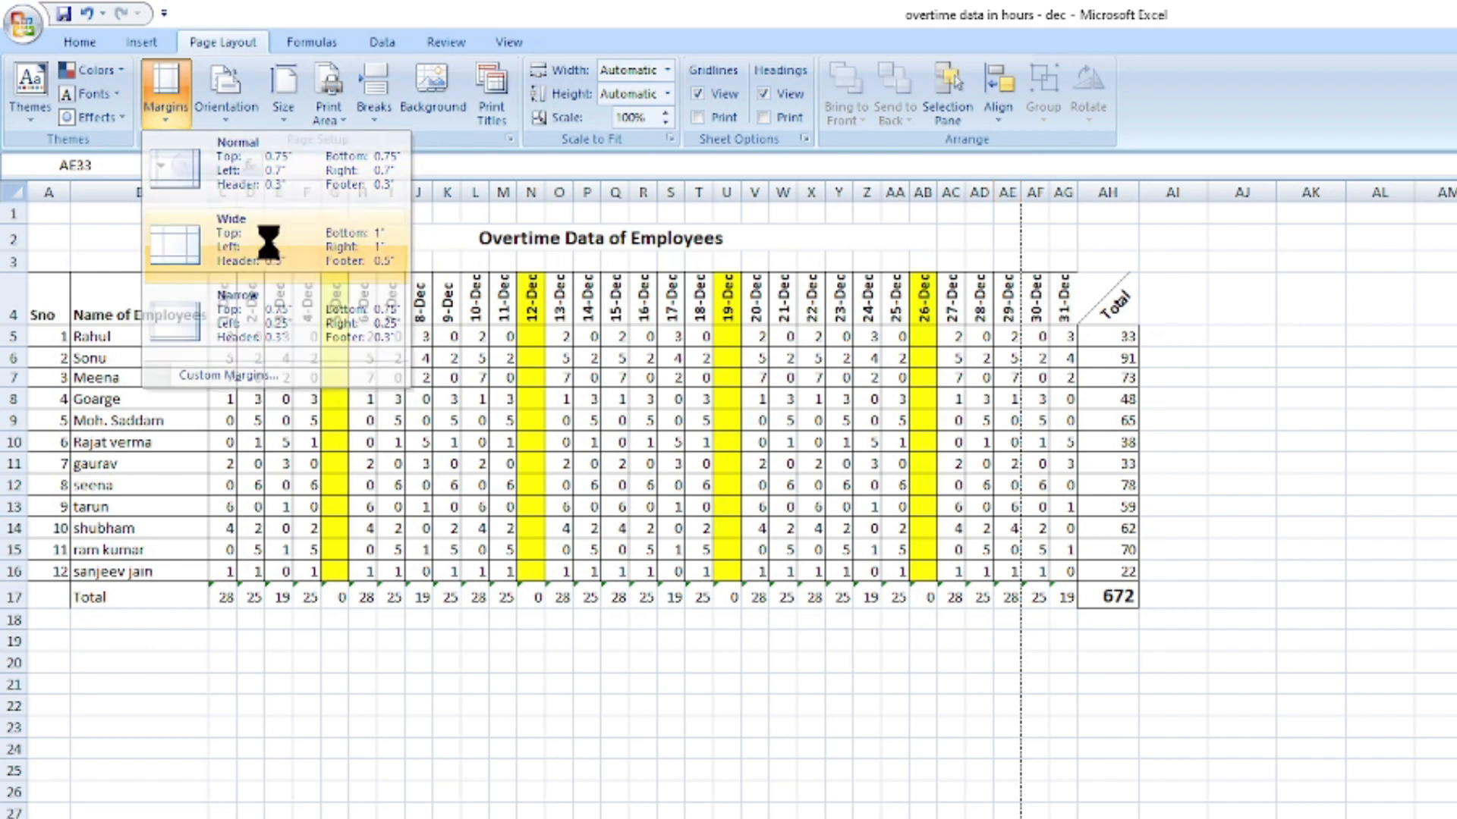
pyautogui.click(167, 106)
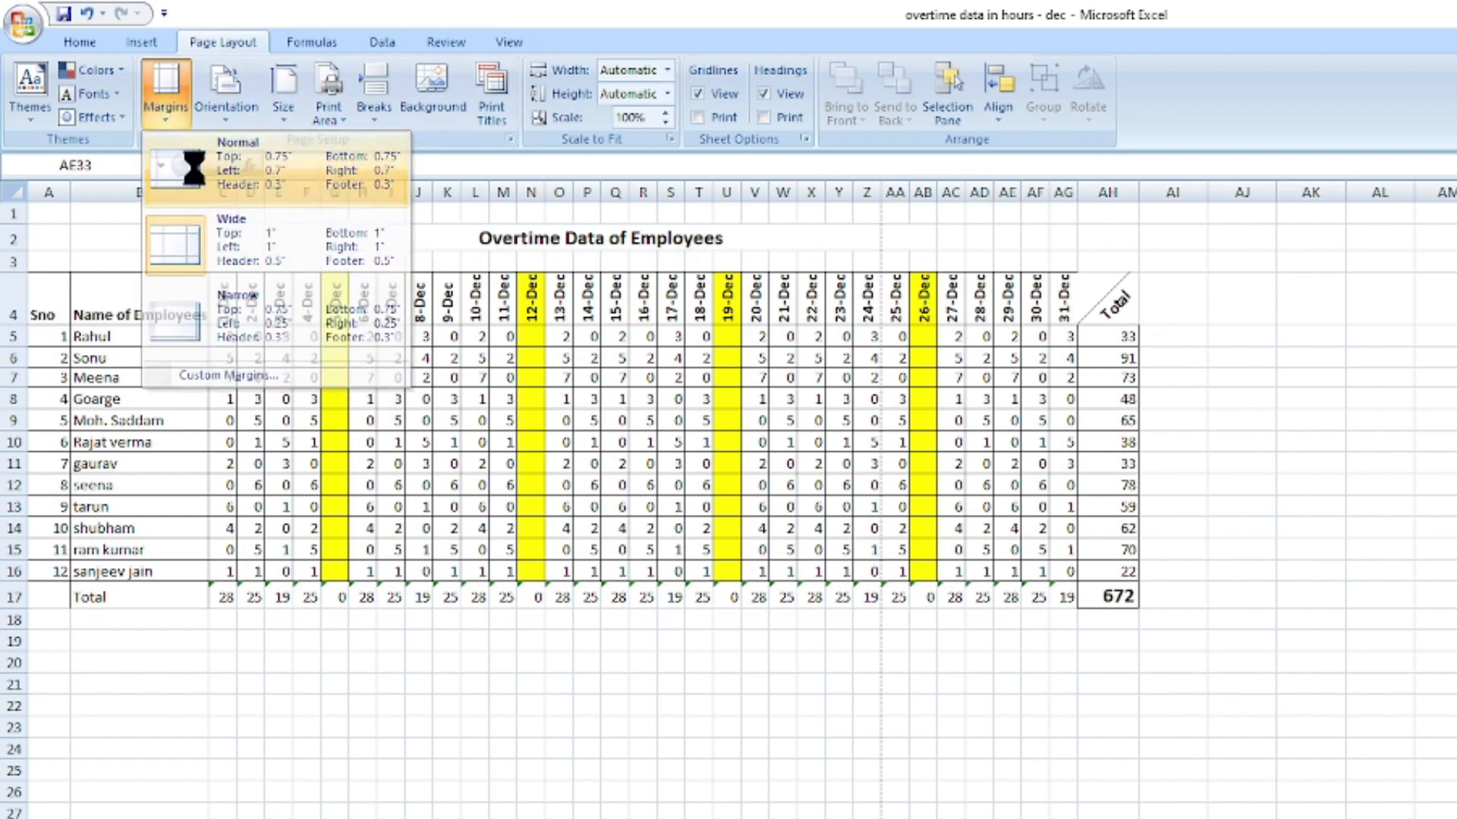
pyautogui.click(171, 161)
pyautogui.click(156, 87)
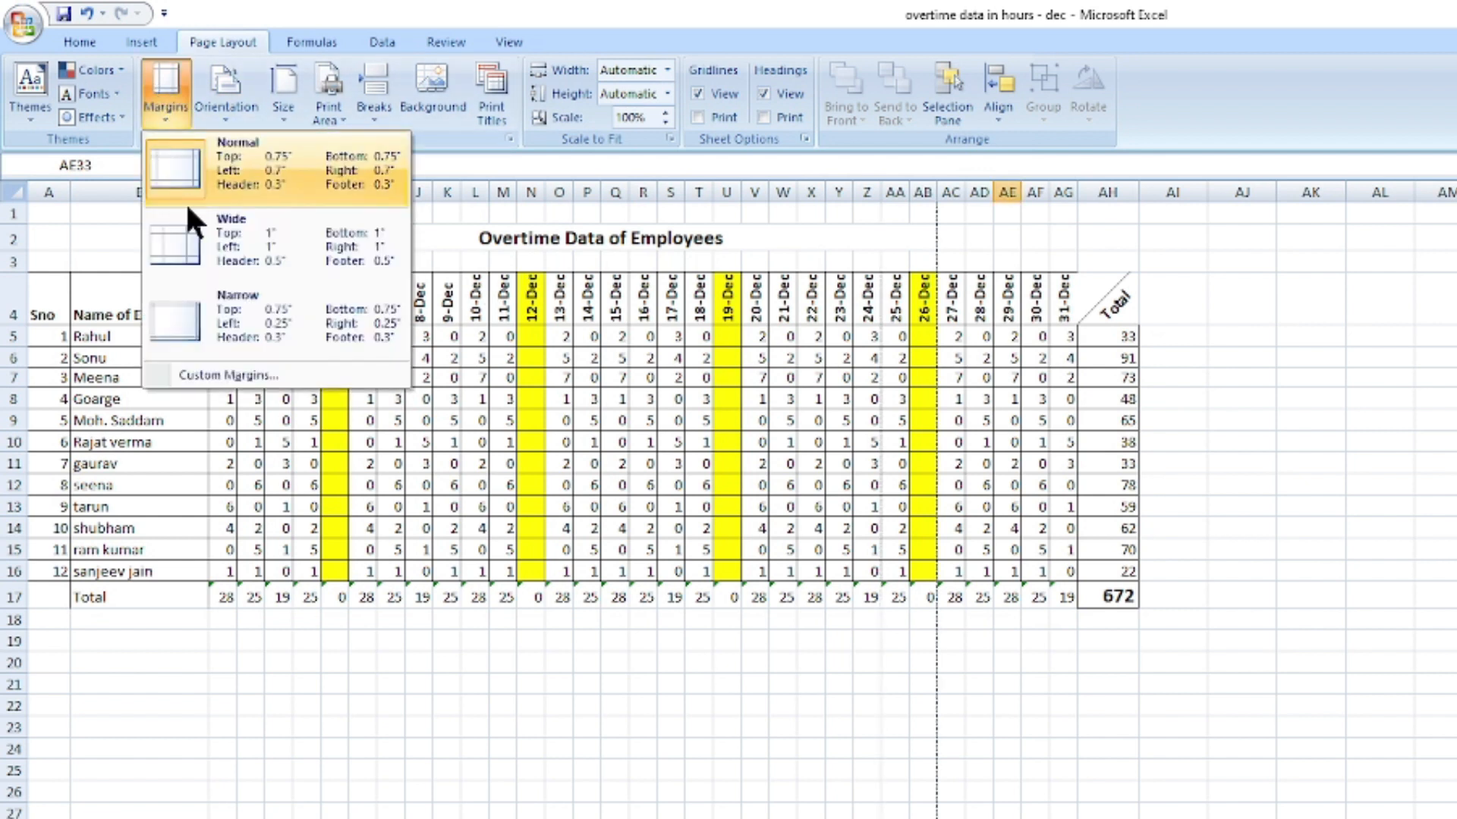
pyautogui.click(198, 331)
pyautogui.click(1183, 336)
pyautogui.click(1108, 262)
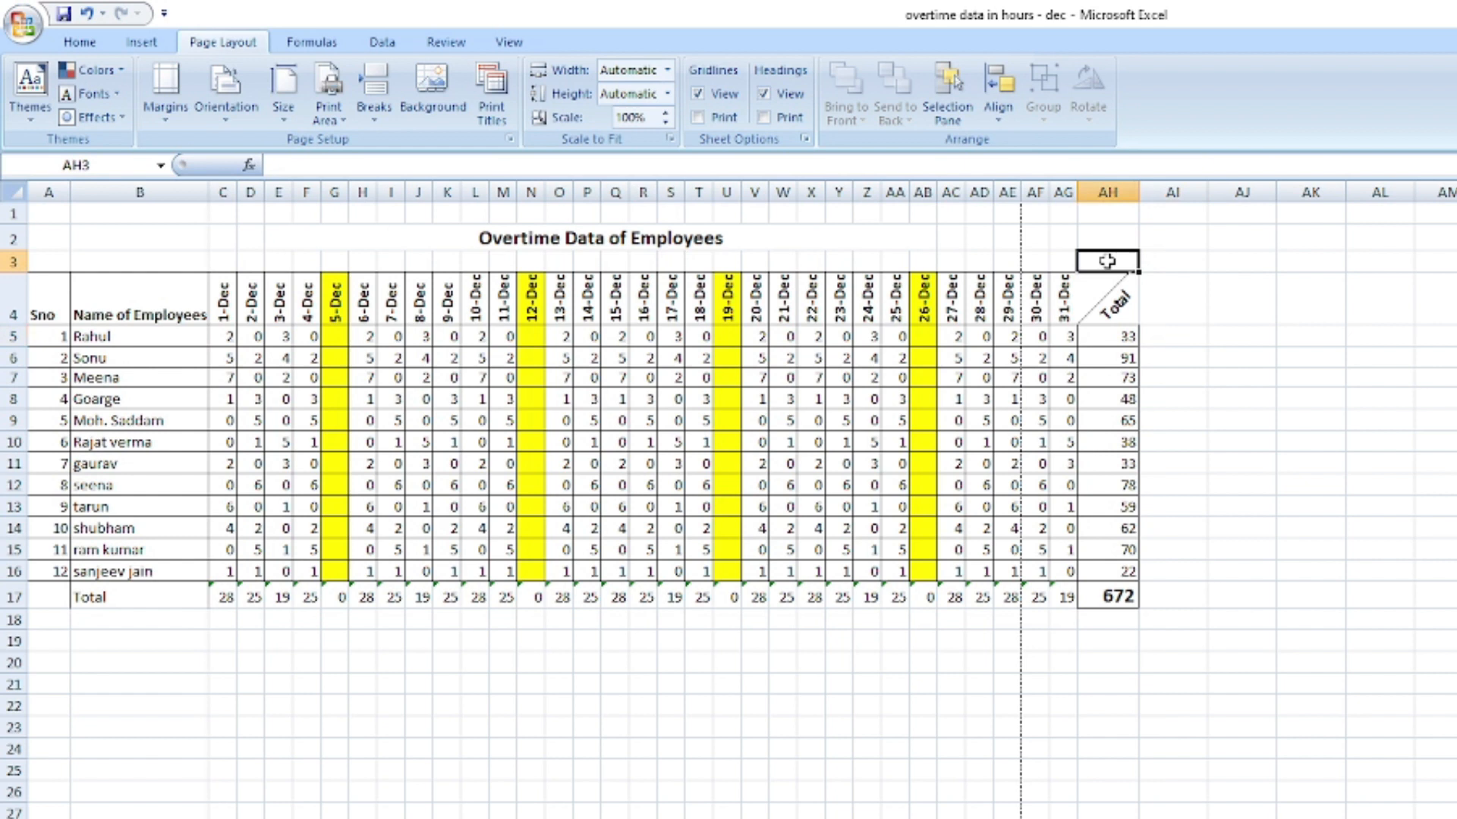
pyautogui.click(1109, 619)
pyautogui.click(1055, 686)
pyautogui.click(1007, 704)
pyautogui.click(951, 683)
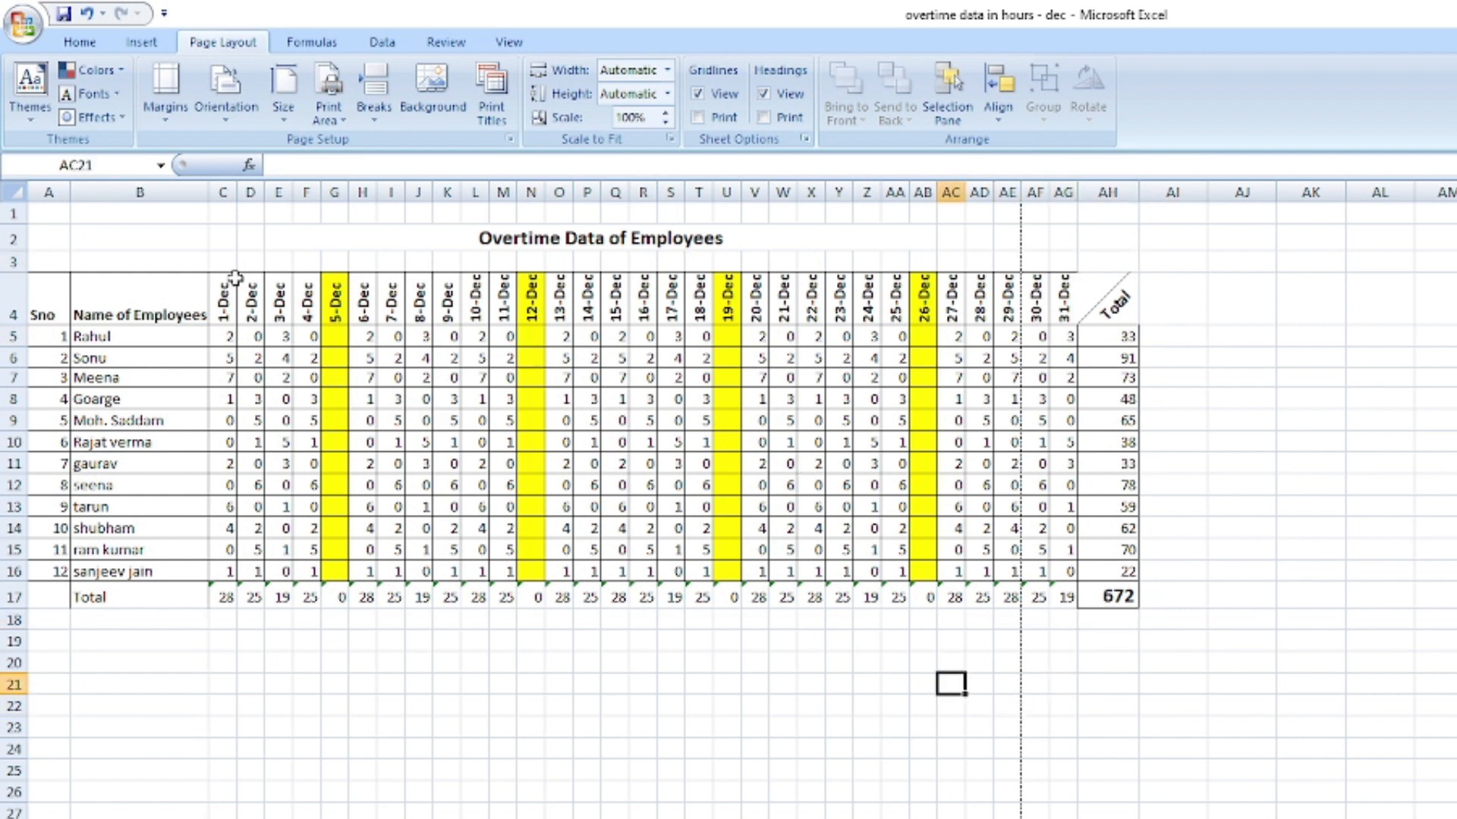
# Narrow column B, column A to 5.00, column C, and column D to 2.00.
pyautogui.click(143, 294)
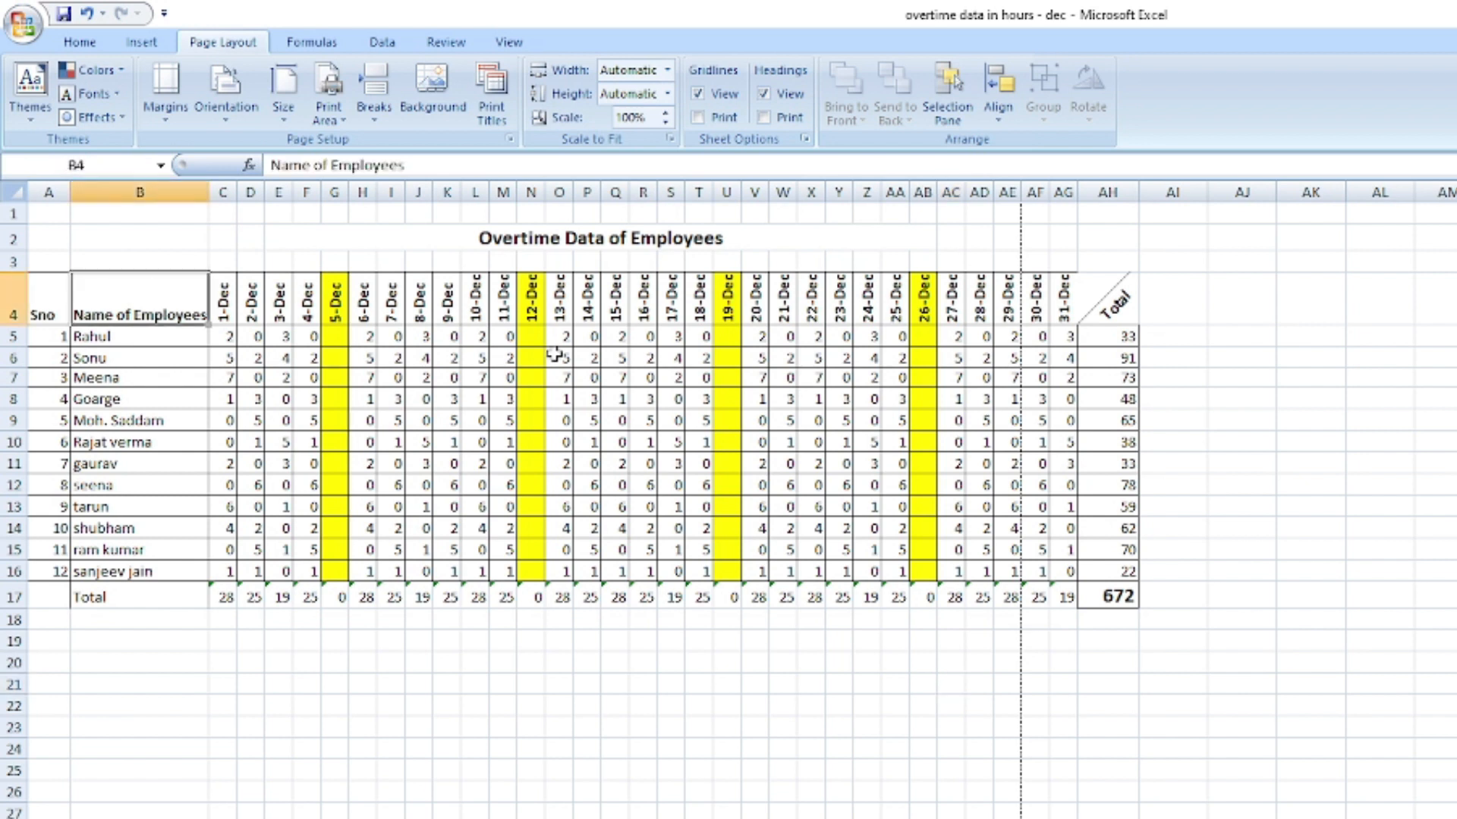
pyautogui.click(139, 192)
pyautogui.moveTo(208, 192); pyautogui.dragTo(167, 192)
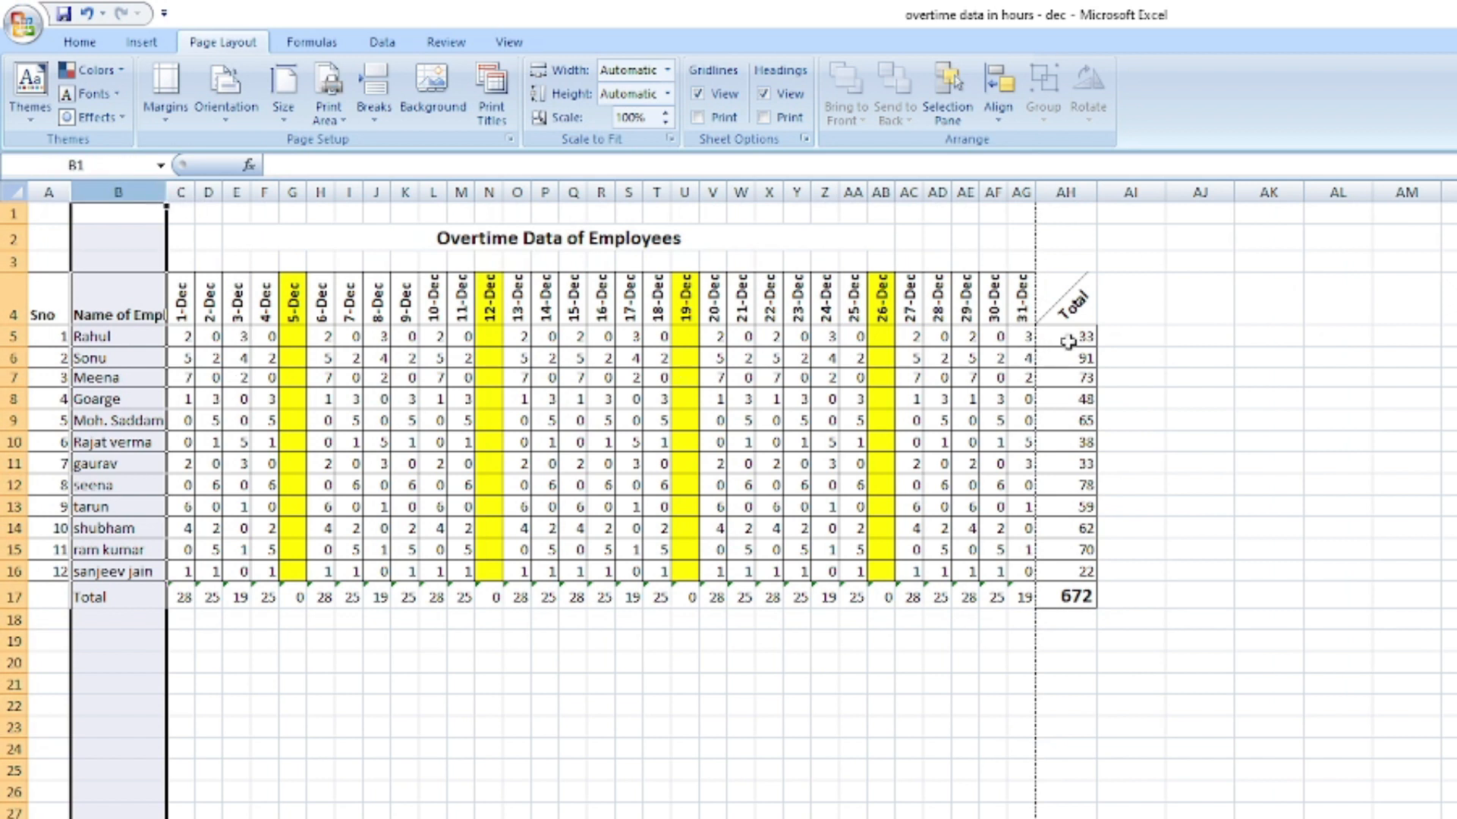
pyautogui.click(59, 192)
pyautogui.moveTo(71, 192); pyautogui.dragTo(55, 192)
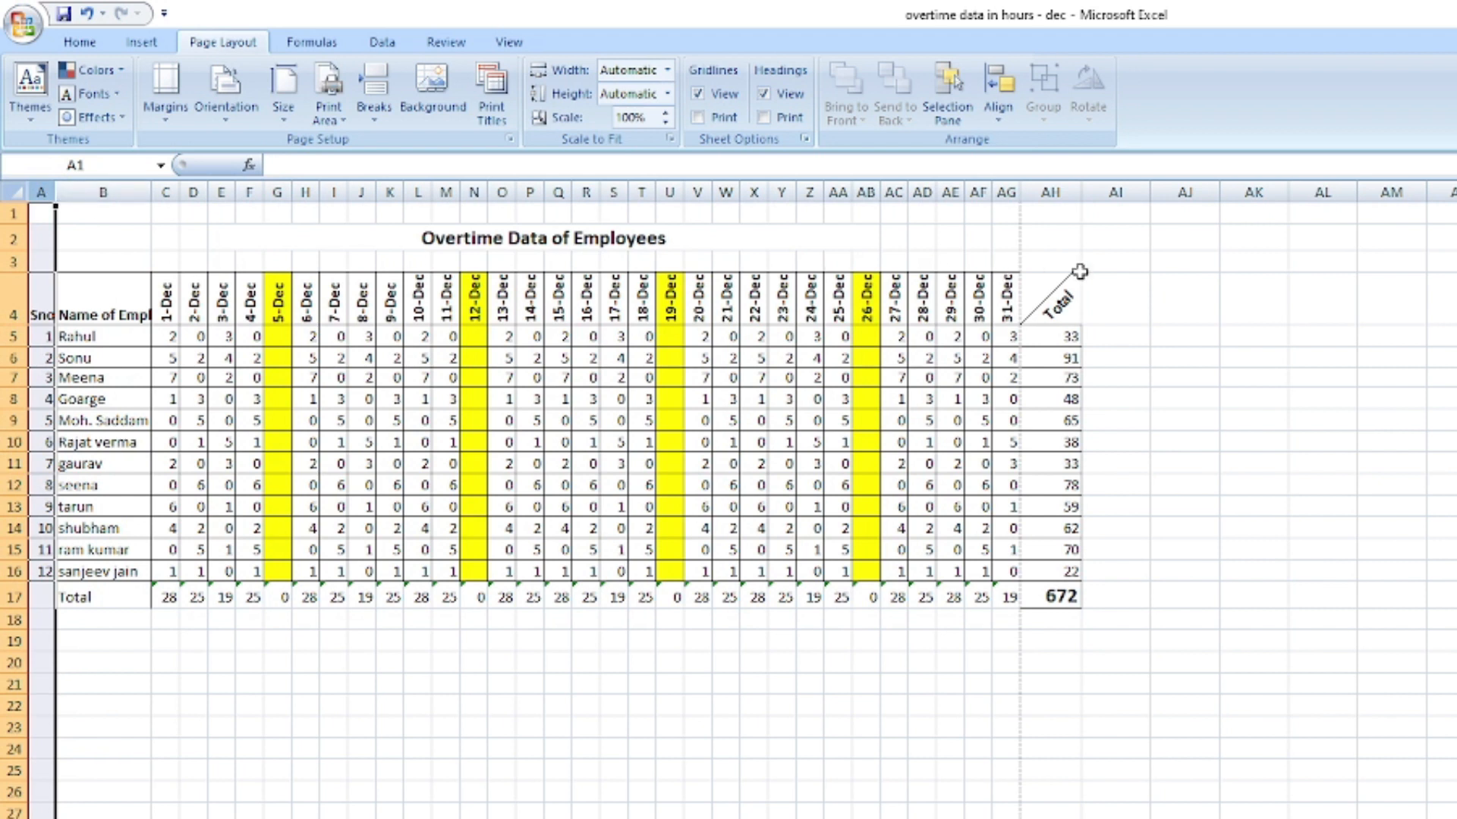
pyautogui.click(1006, 191)
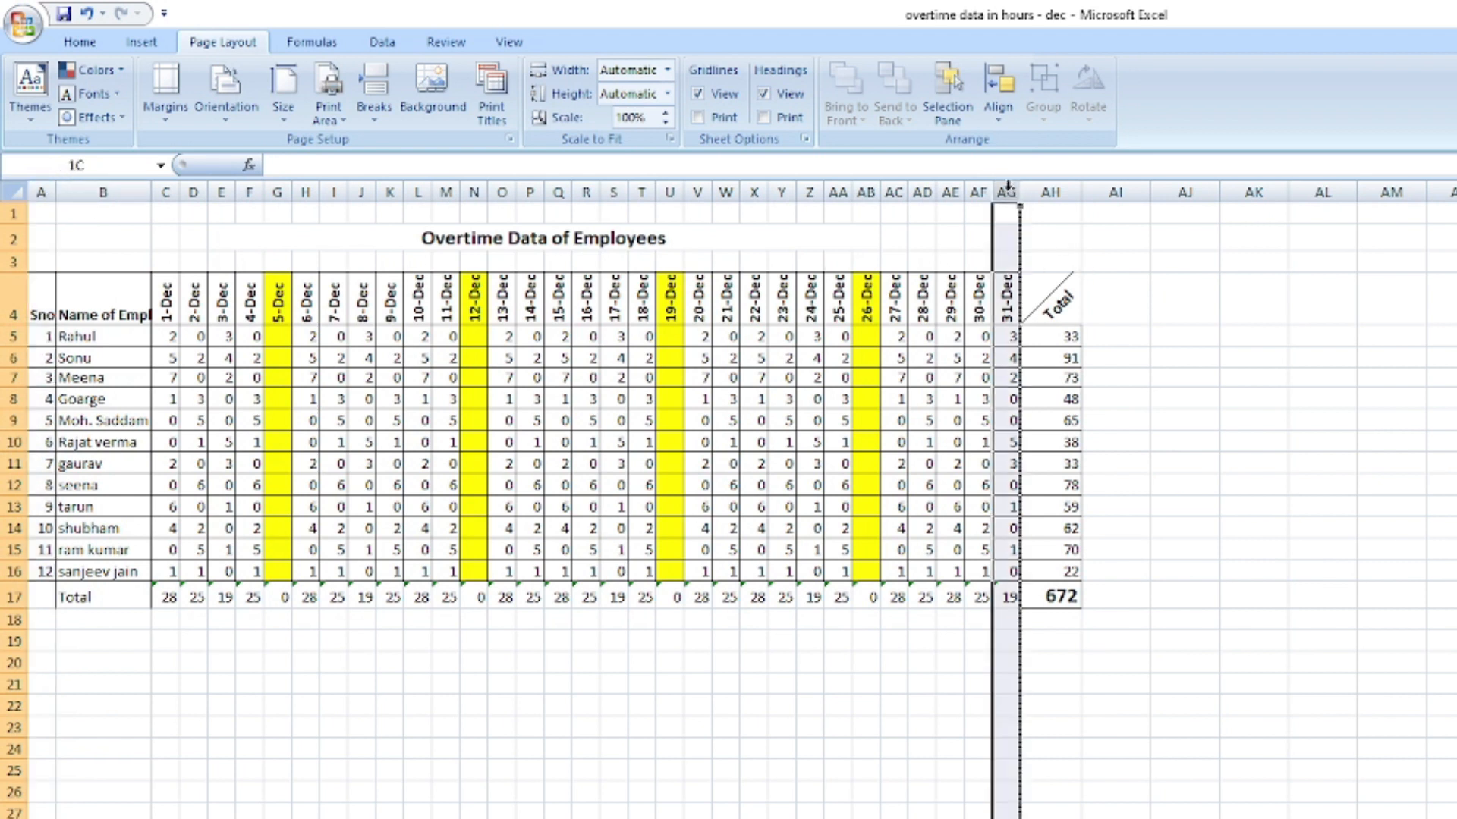
pyautogui.click(167, 192)
pyautogui.moveTo(179, 192); pyautogui.dragTo(196, 201)
pyautogui.click(188, 189)
pyautogui.moveTo(161, 300); pyautogui.dragTo(994, 599)
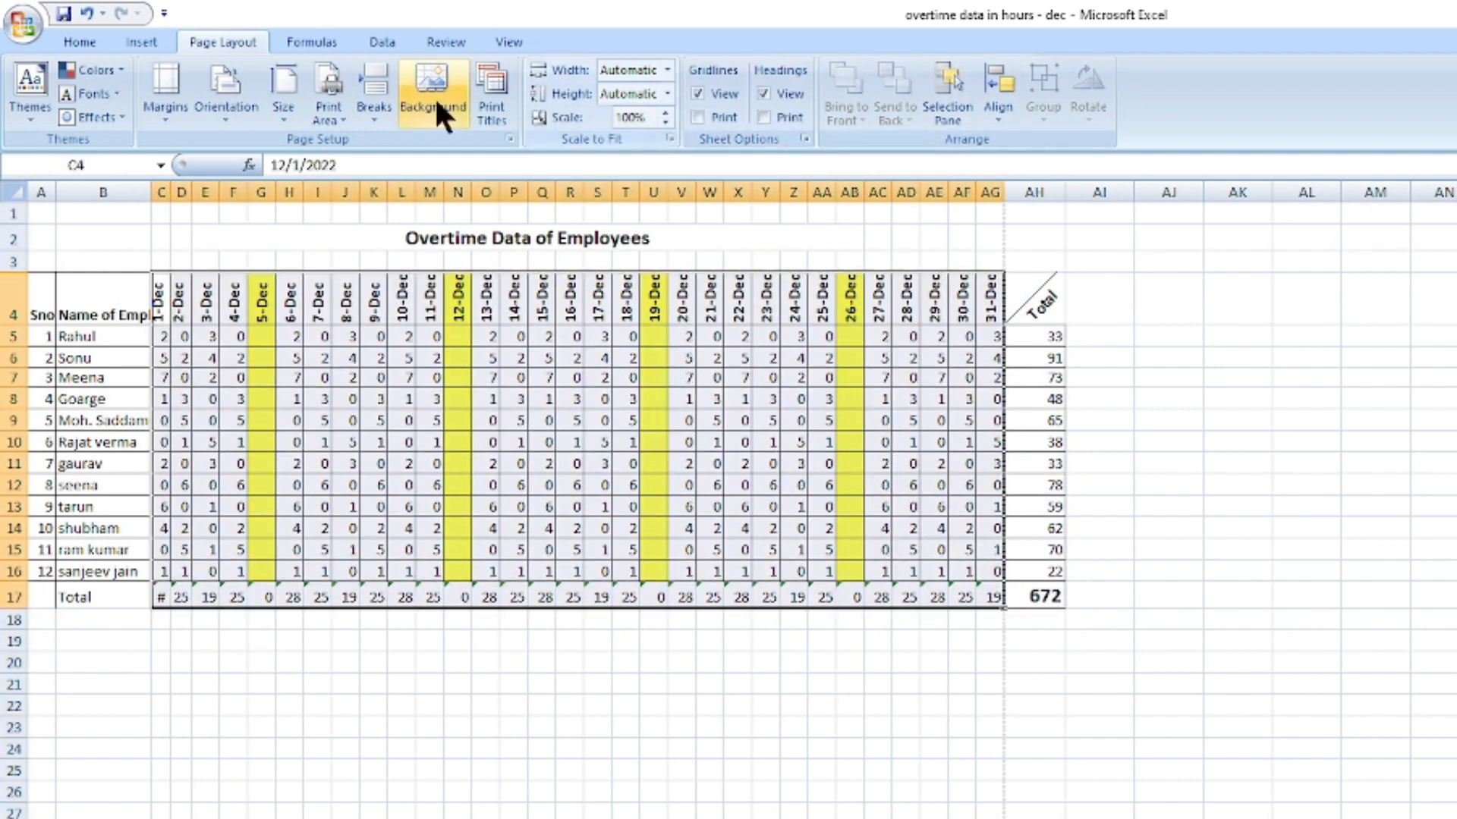
pyautogui.click(84, 42)
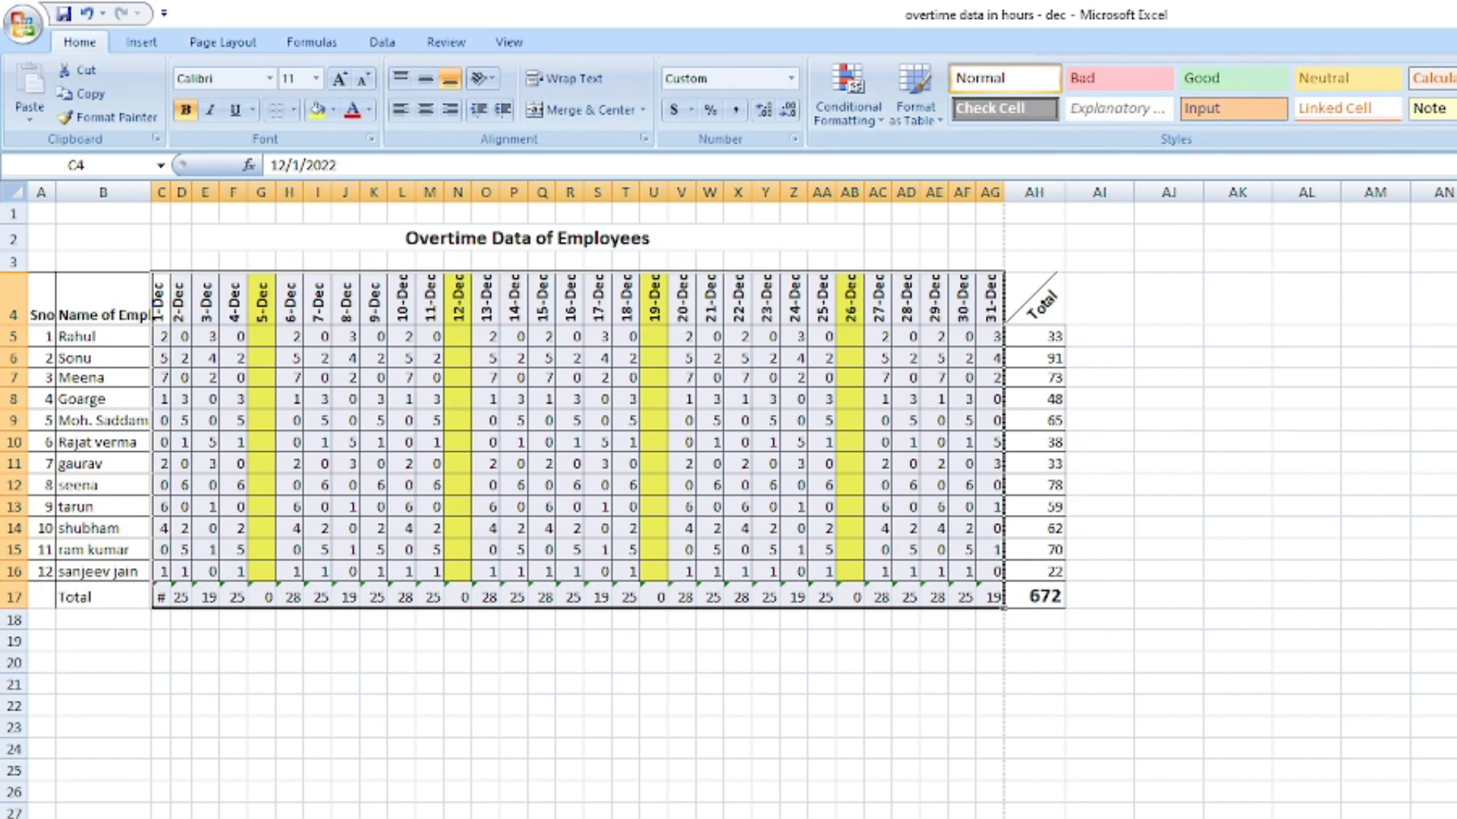
# AutoFit columns C:D so the 1-Dec and 2-Dec totals read 28 and 25.
pyautogui.hotkey('alt', 'h')
pyautogui.press('o')
pyautogui.press('i')
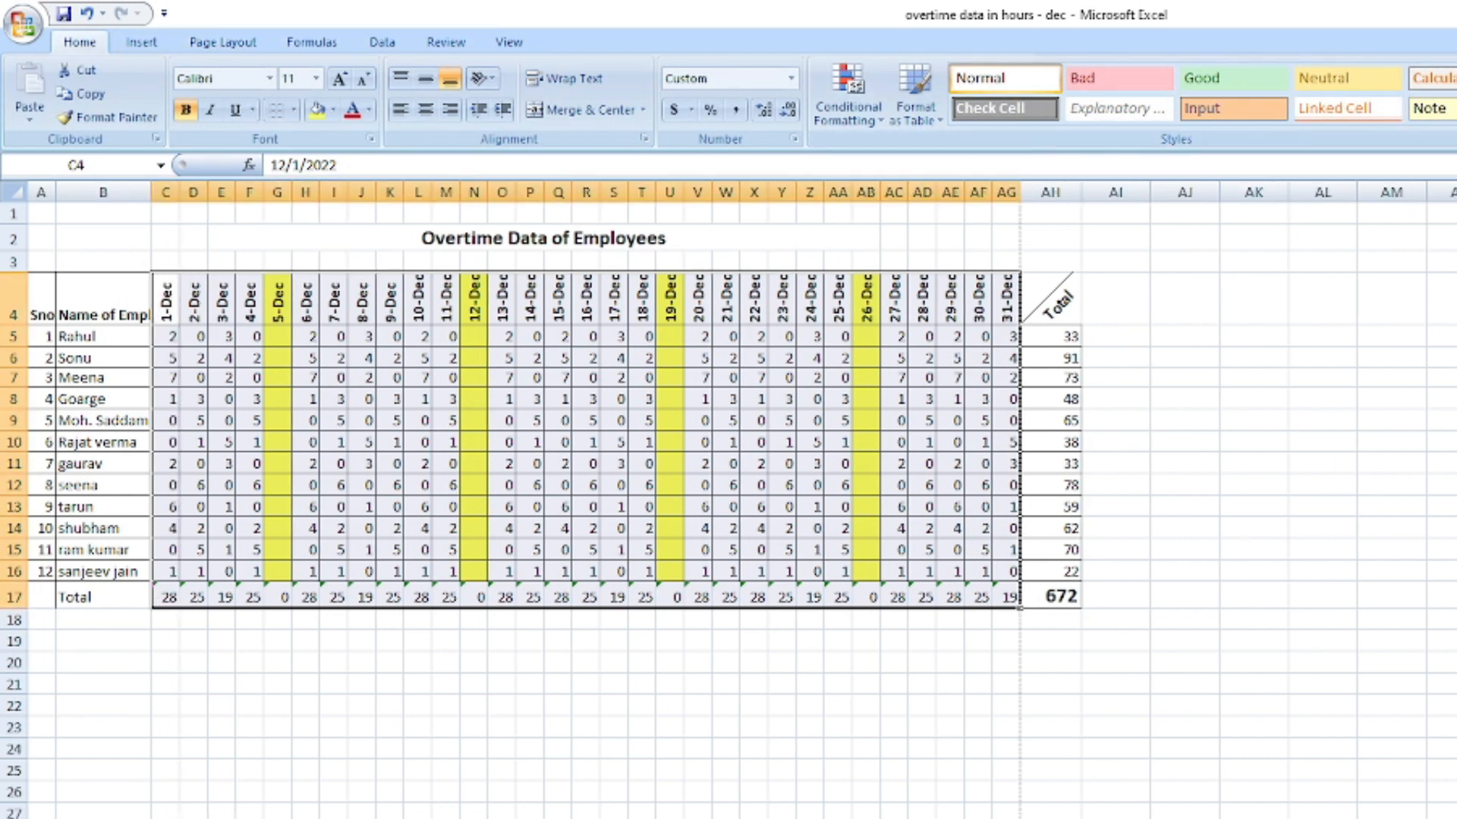
pyautogui.click(1326, 464)
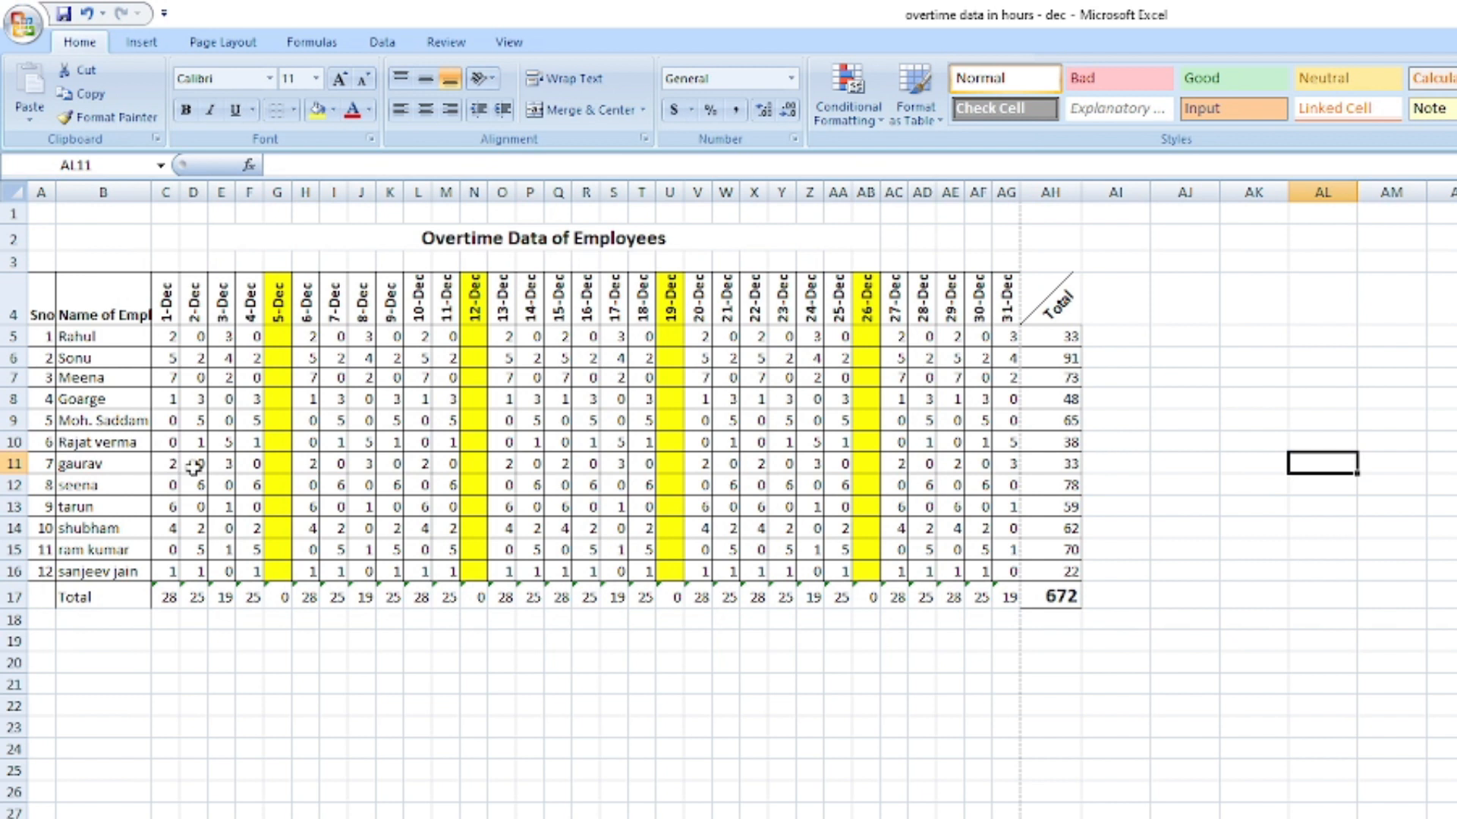
pyautogui.click(1248, 567)
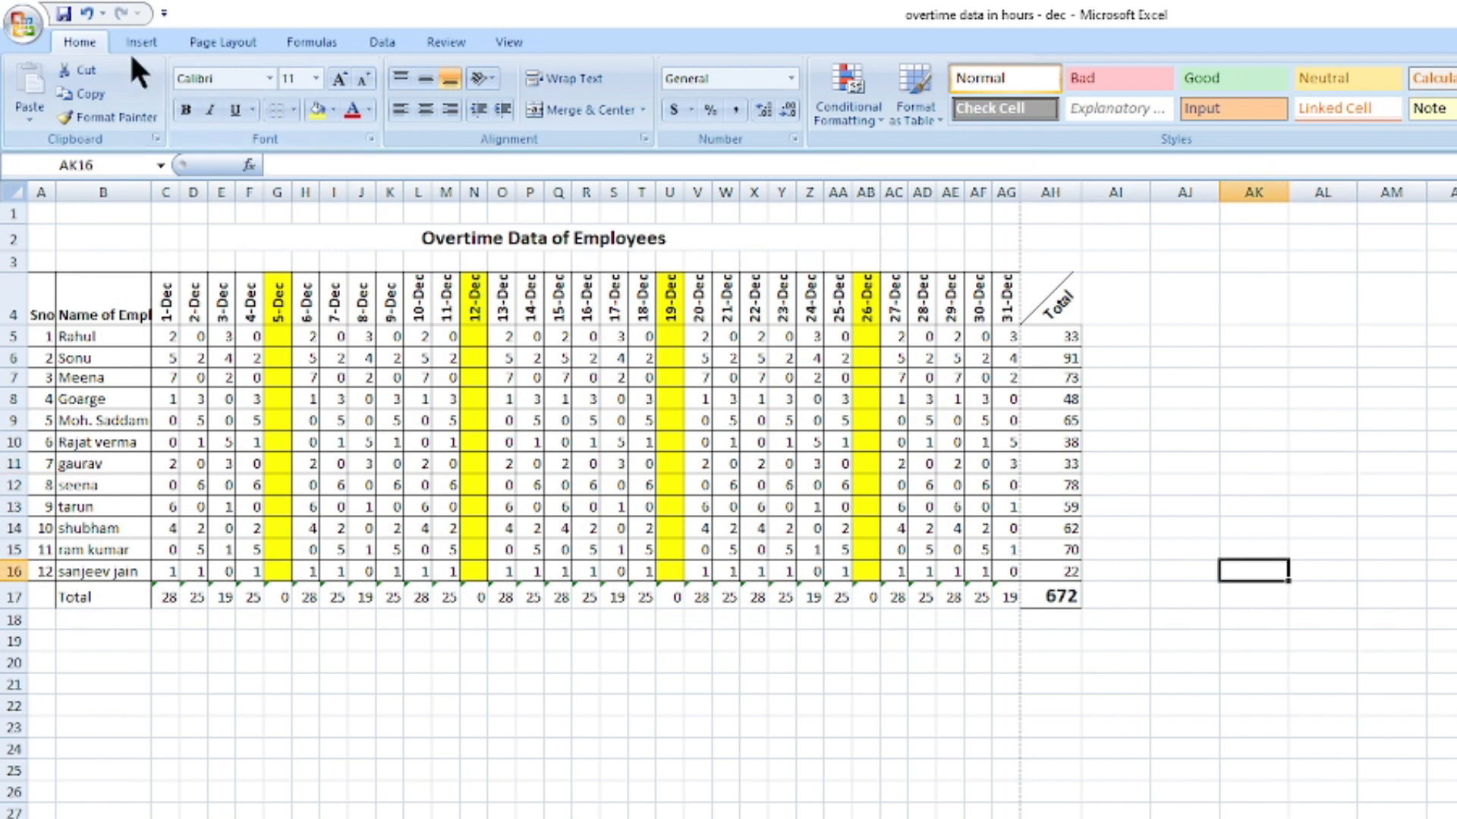
# Open and cancel the Print dialog, then select the table A1:AH17.
pyautogui.click(23, 23)
pyautogui.click(67, 264)
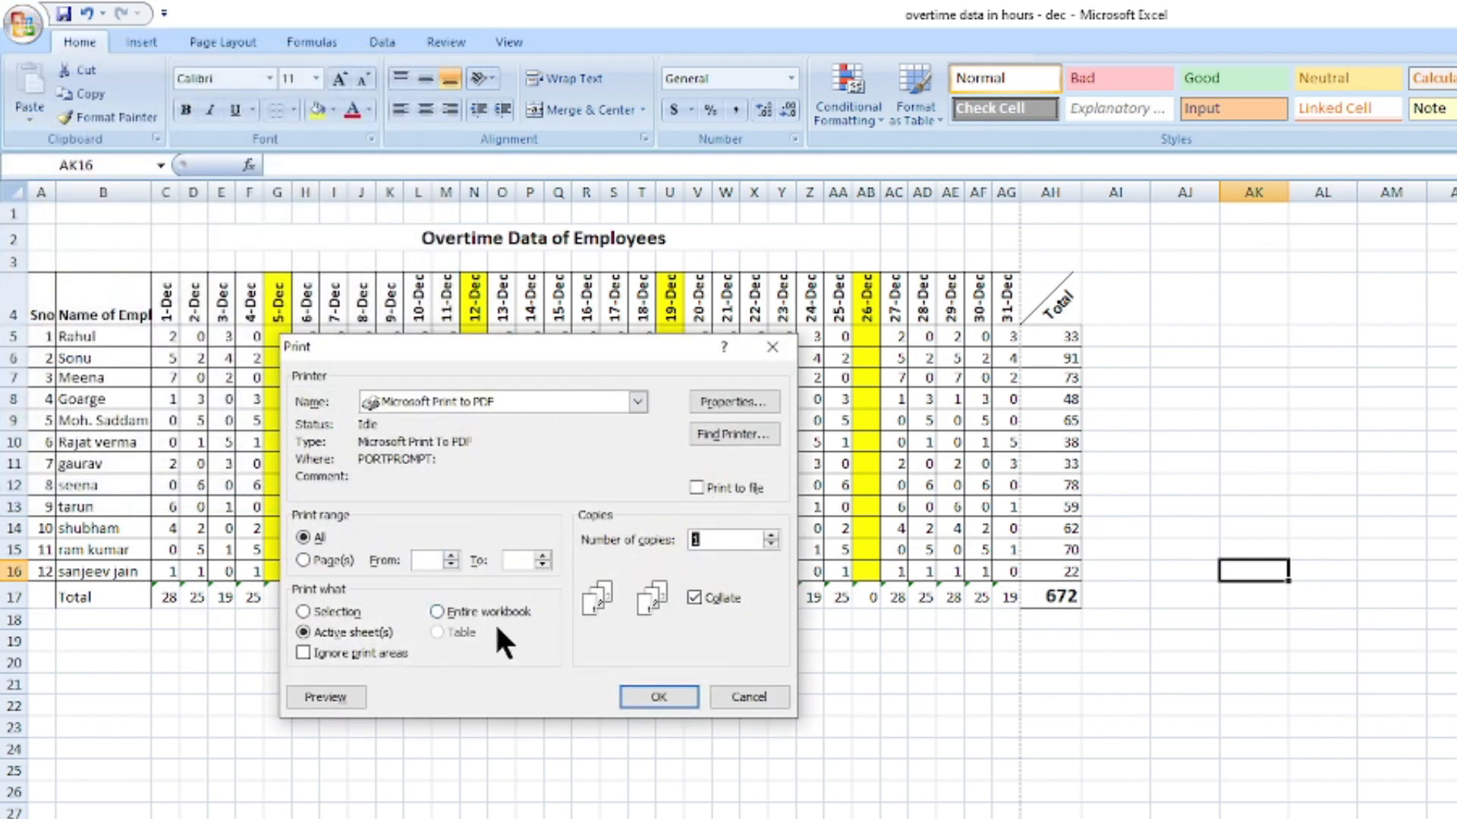
pyautogui.click(772, 349)
pyautogui.moveTo(41, 213); pyautogui.dragTo(1062, 597)
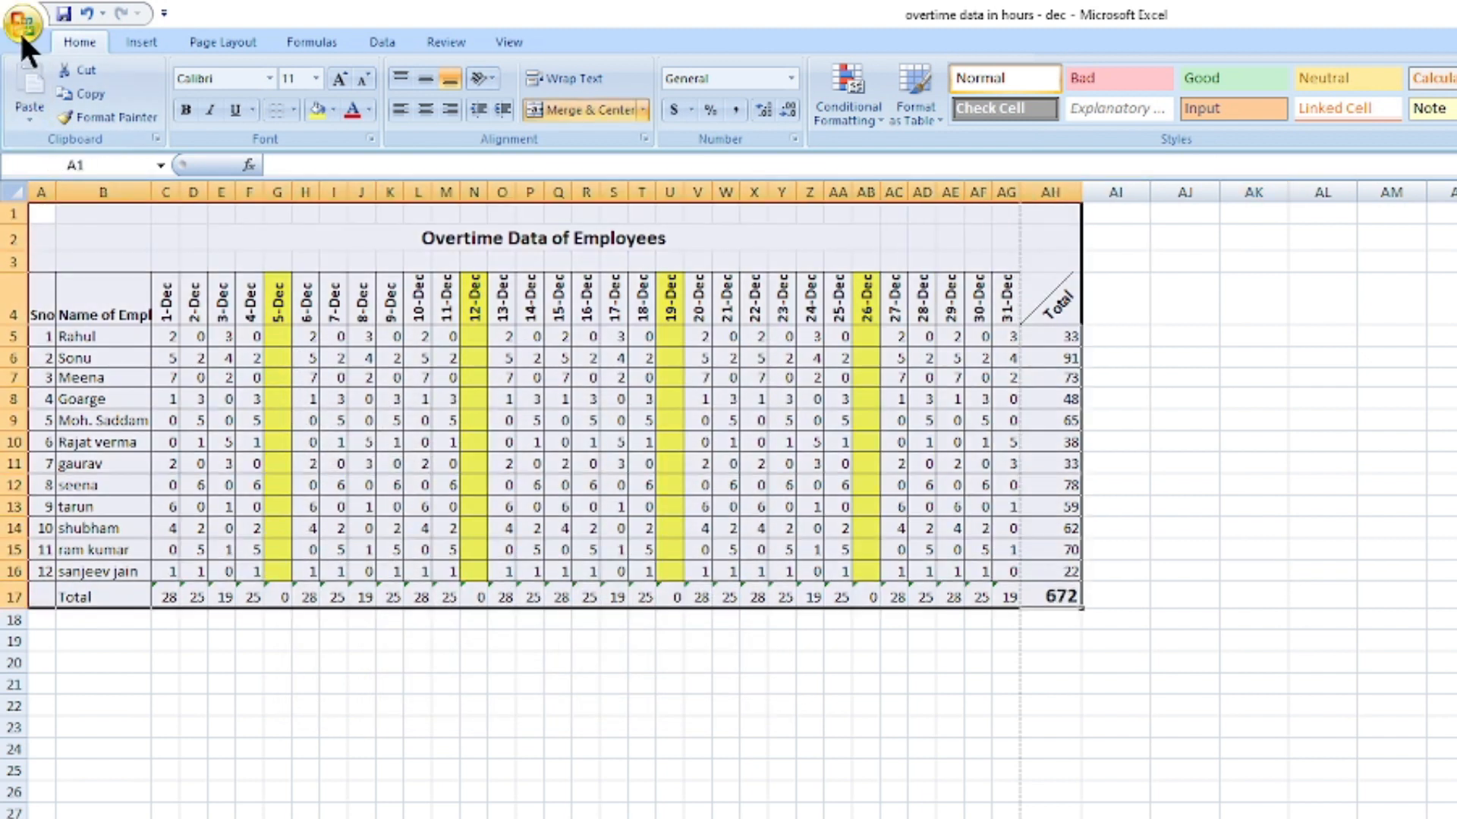
# In Page Setup Margins, set Right to 0 and tick Center Horizontally.
pyautogui.click(23, 25)
pyautogui.moveTo(56, 264)
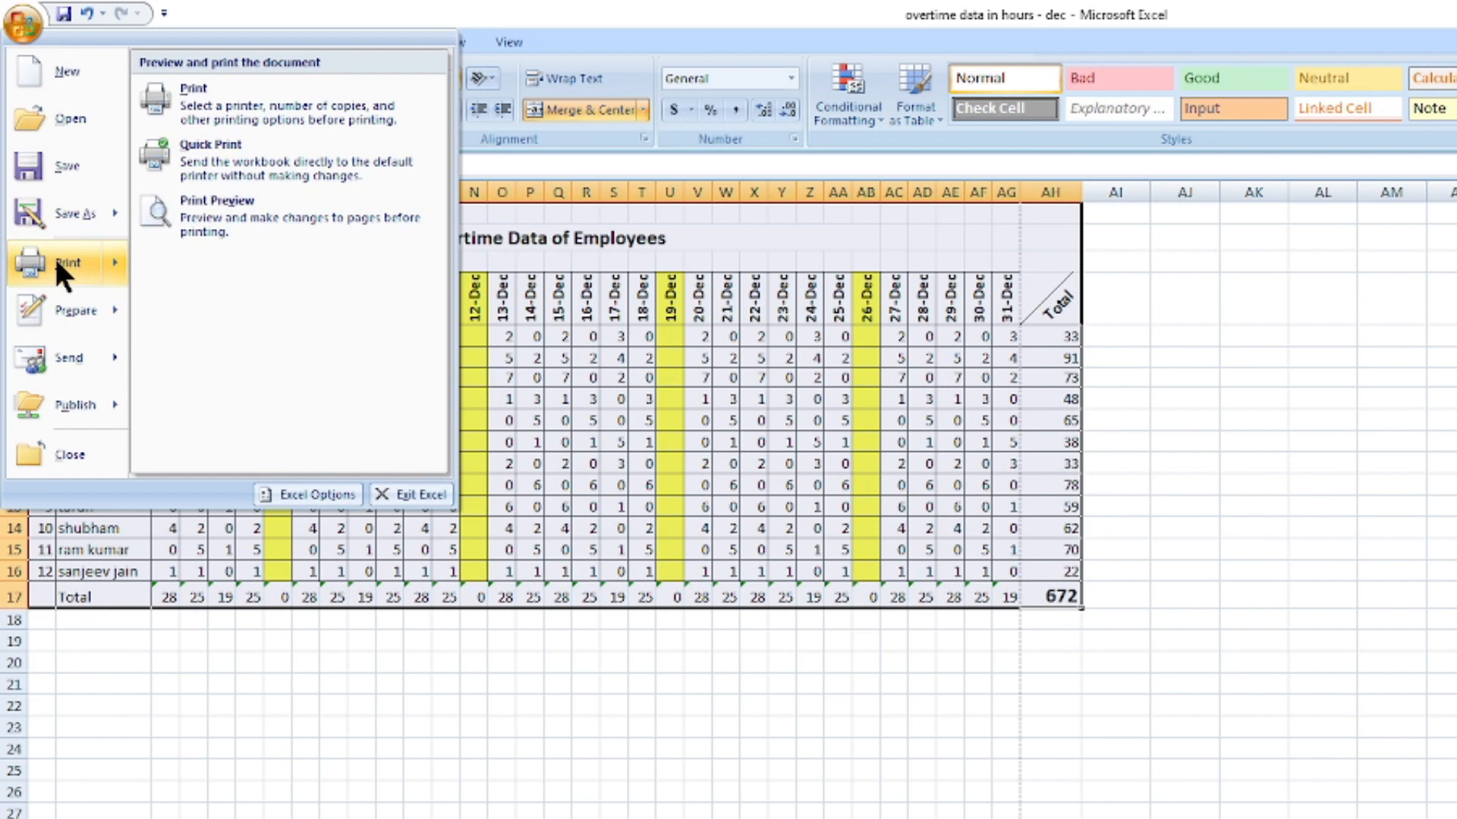
pyautogui.click(234, 220)
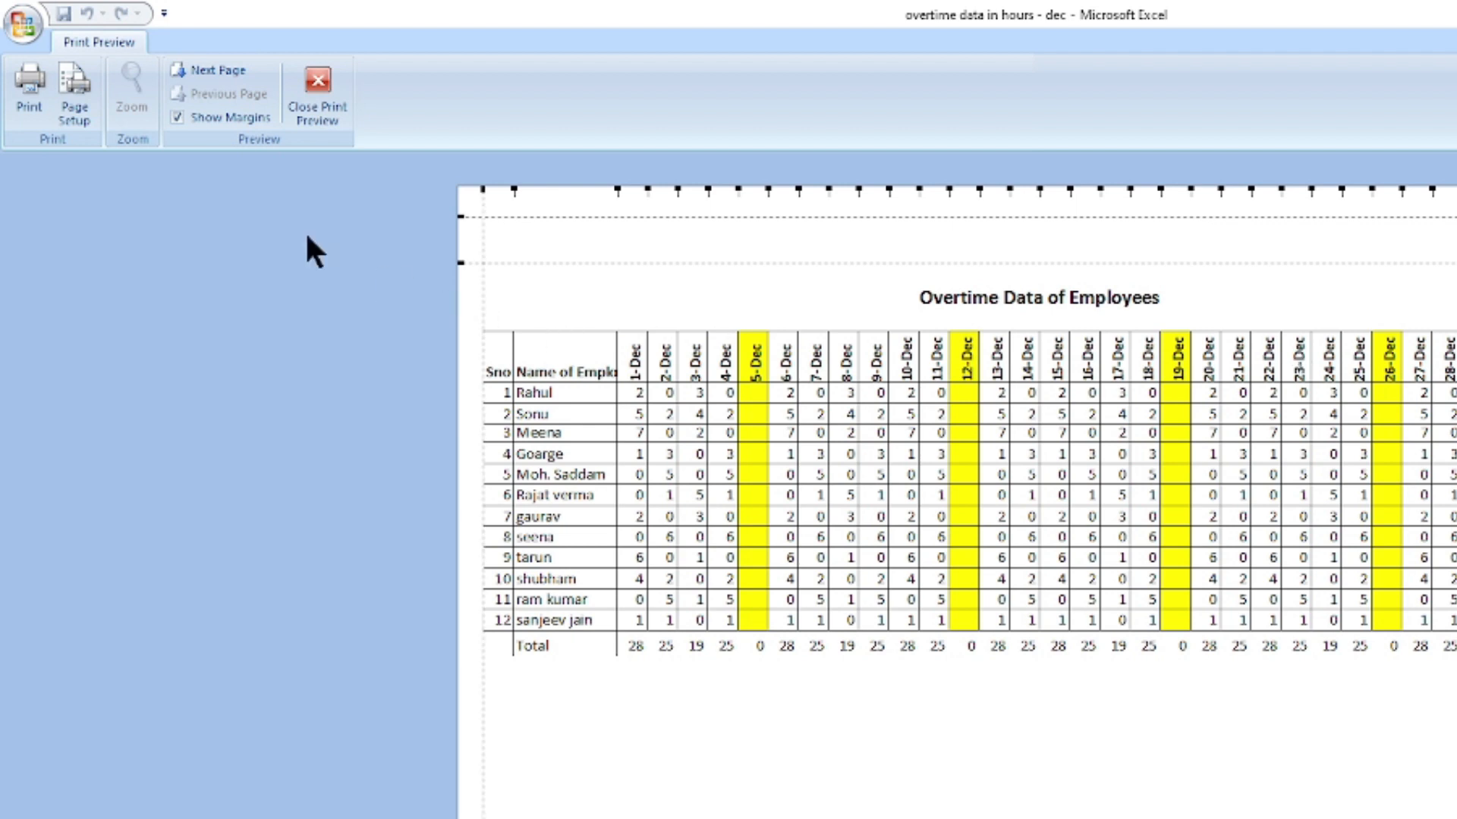
pyautogui.click(76, 114)
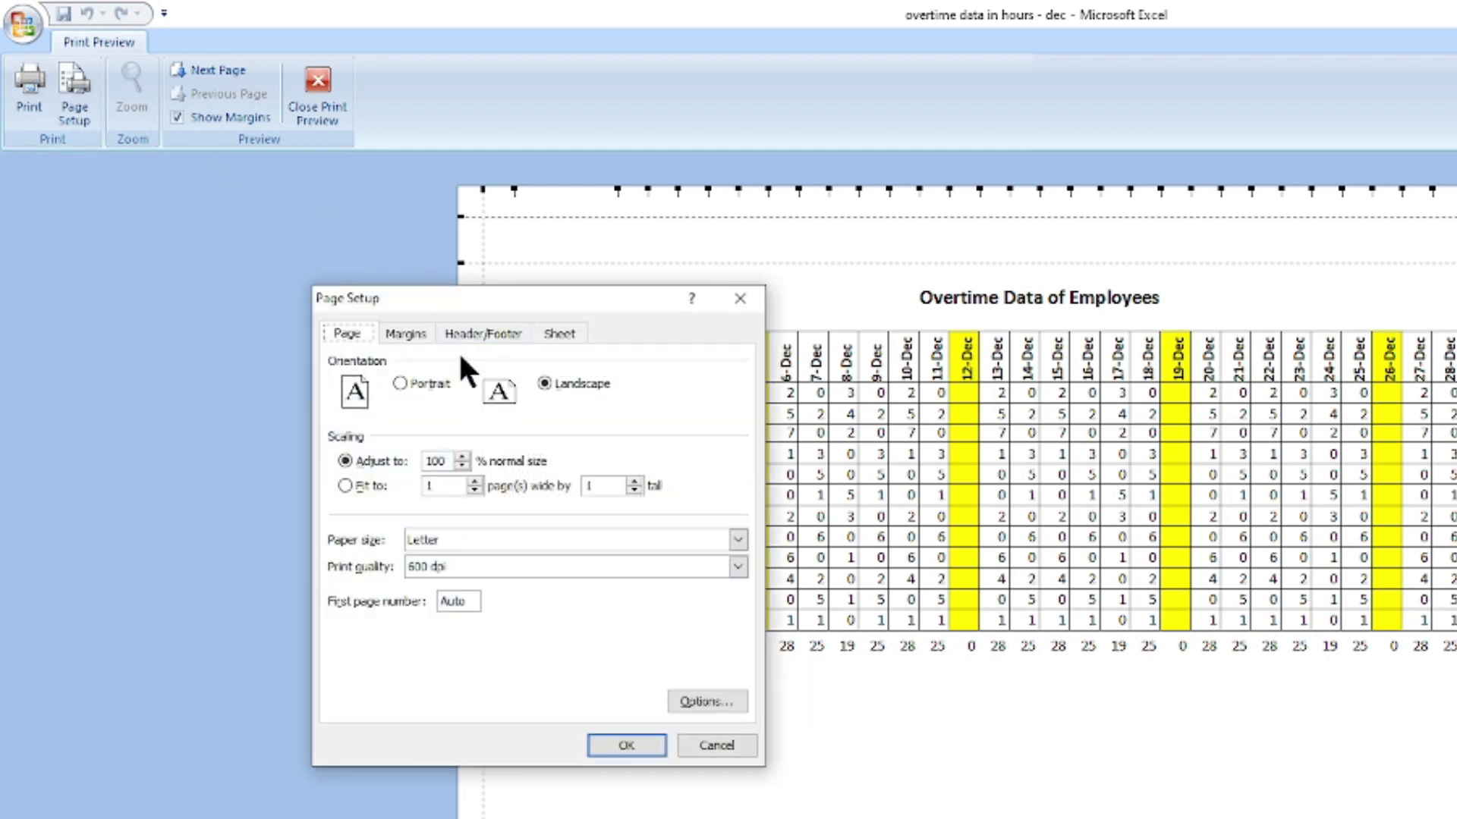
pyautogui.click(409, 335)
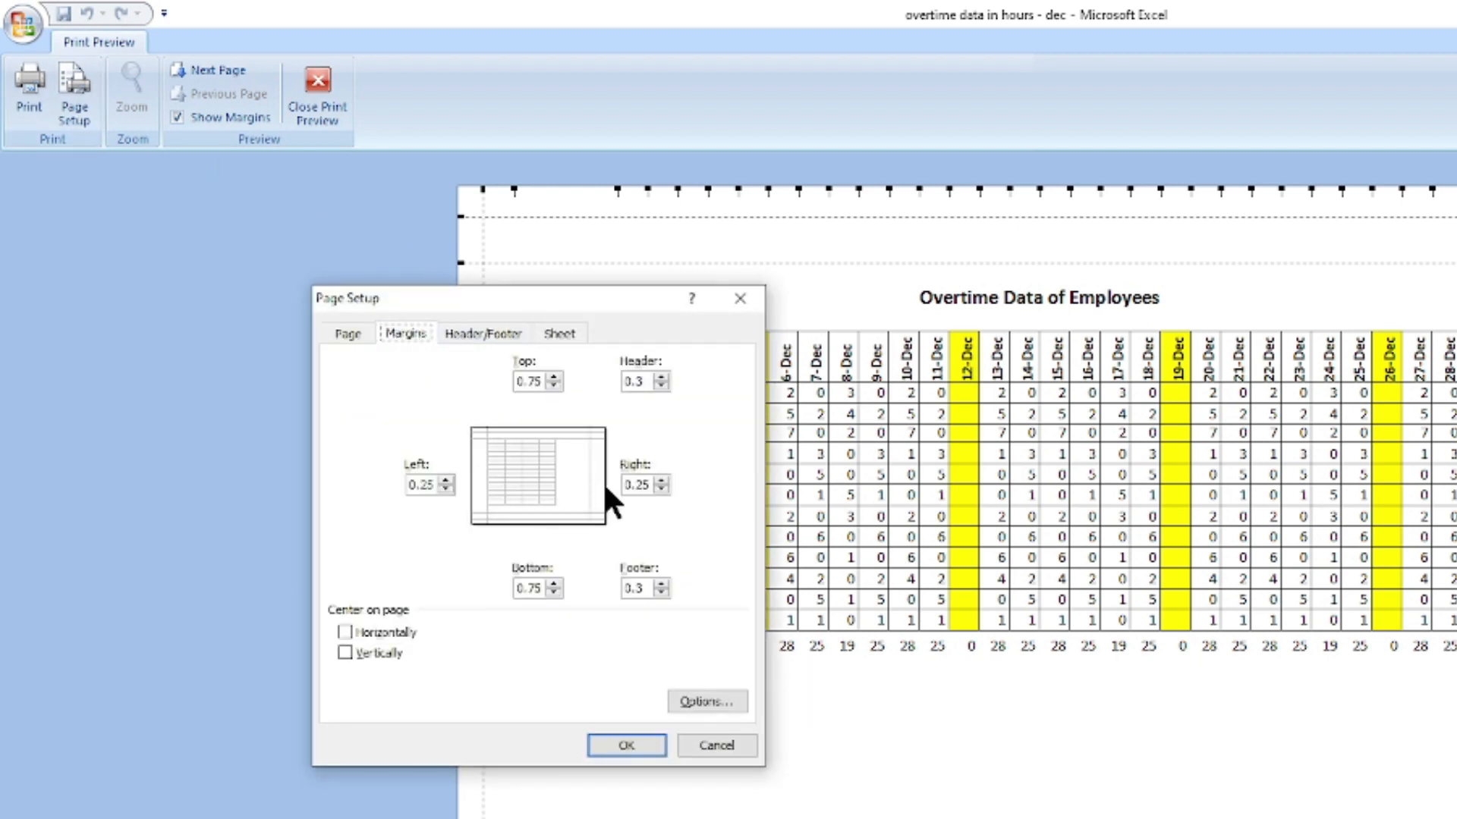
pyautogui.click(661, 488)
pyautogui.click(345, 632)
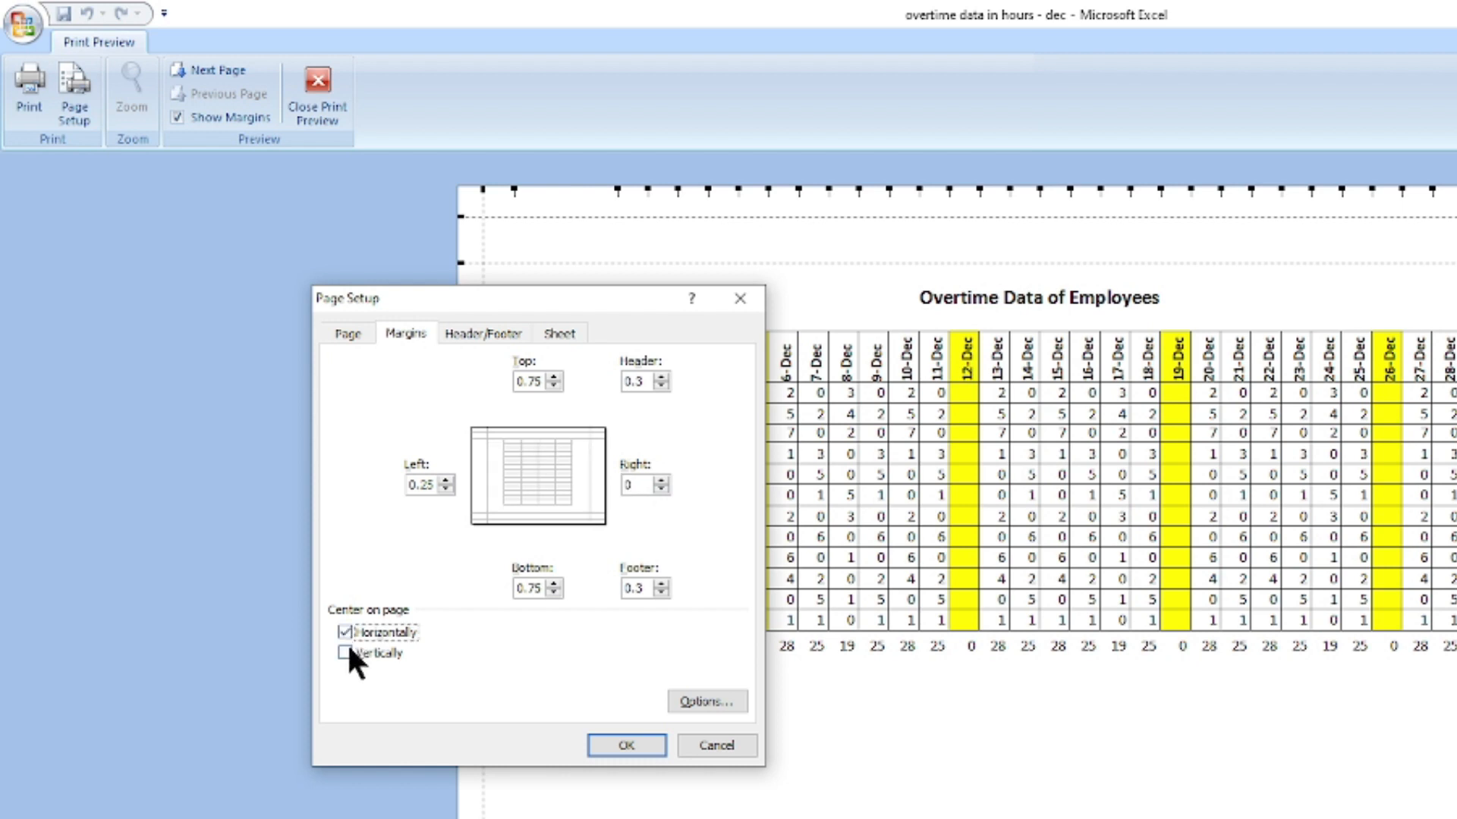
pyautogui.click(627, 746)
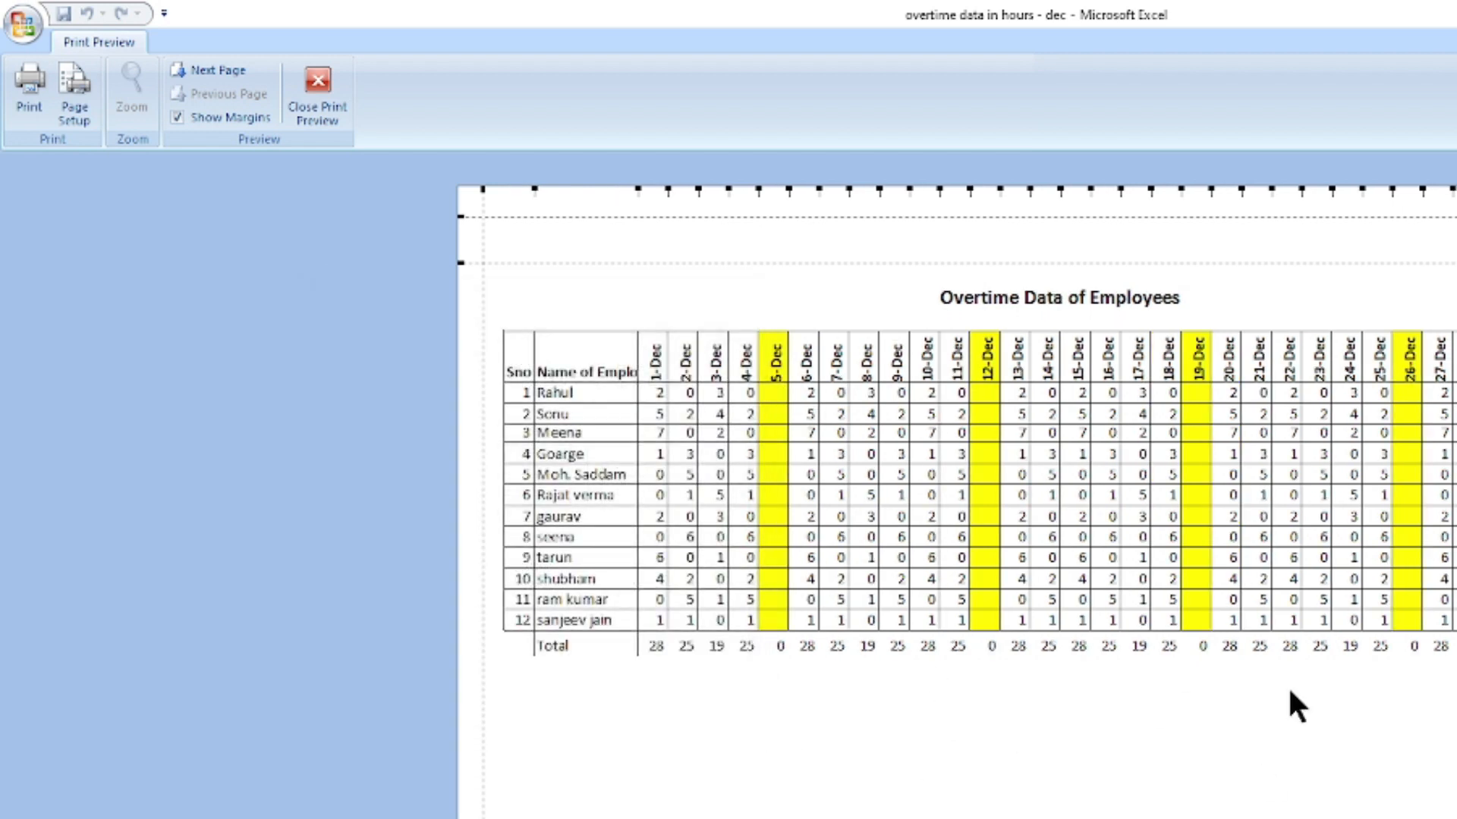
pyautogui.click(317, 91)
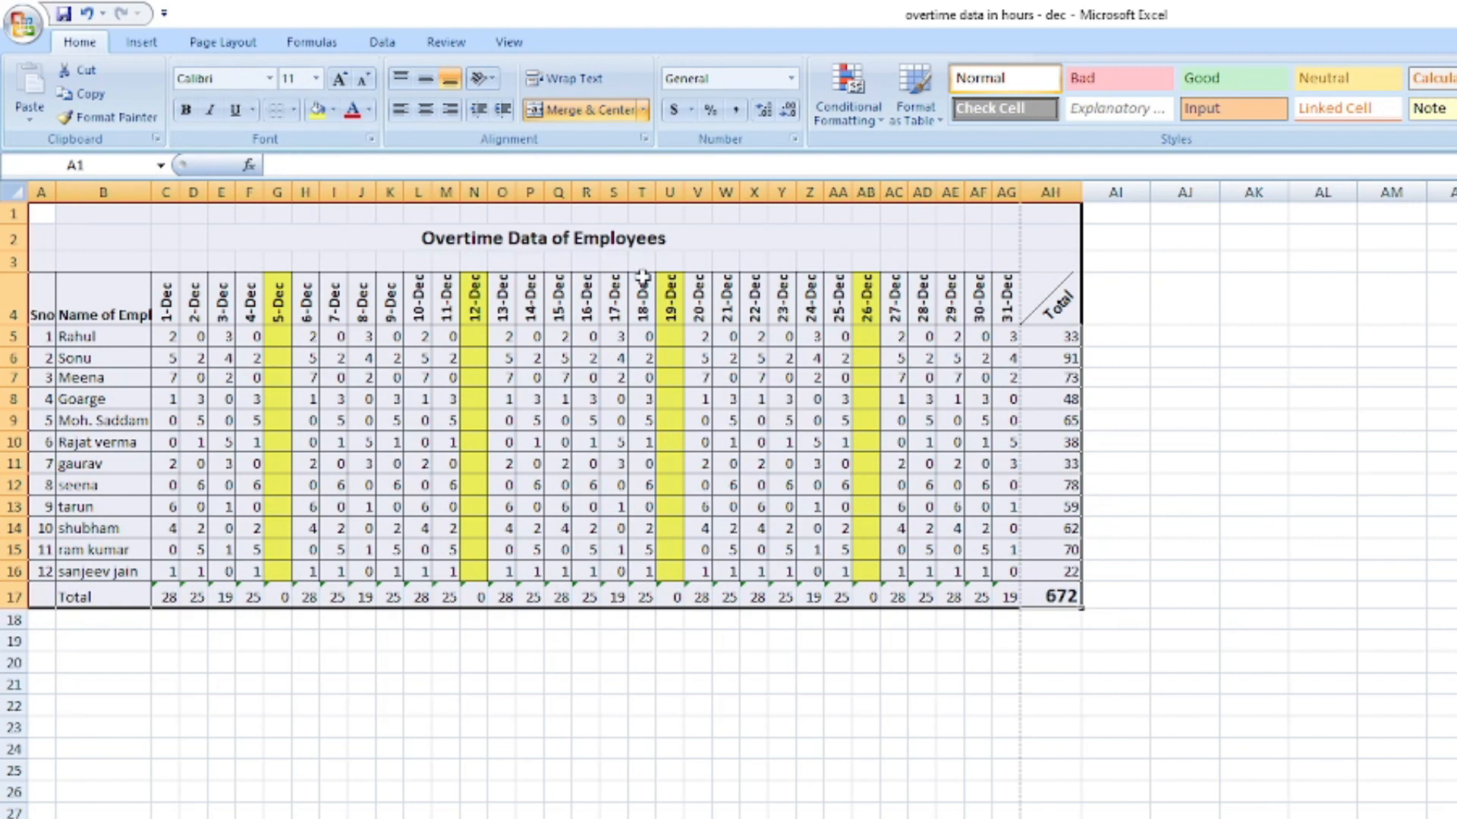
pyautogui.hotkey('ctrl', 'p')
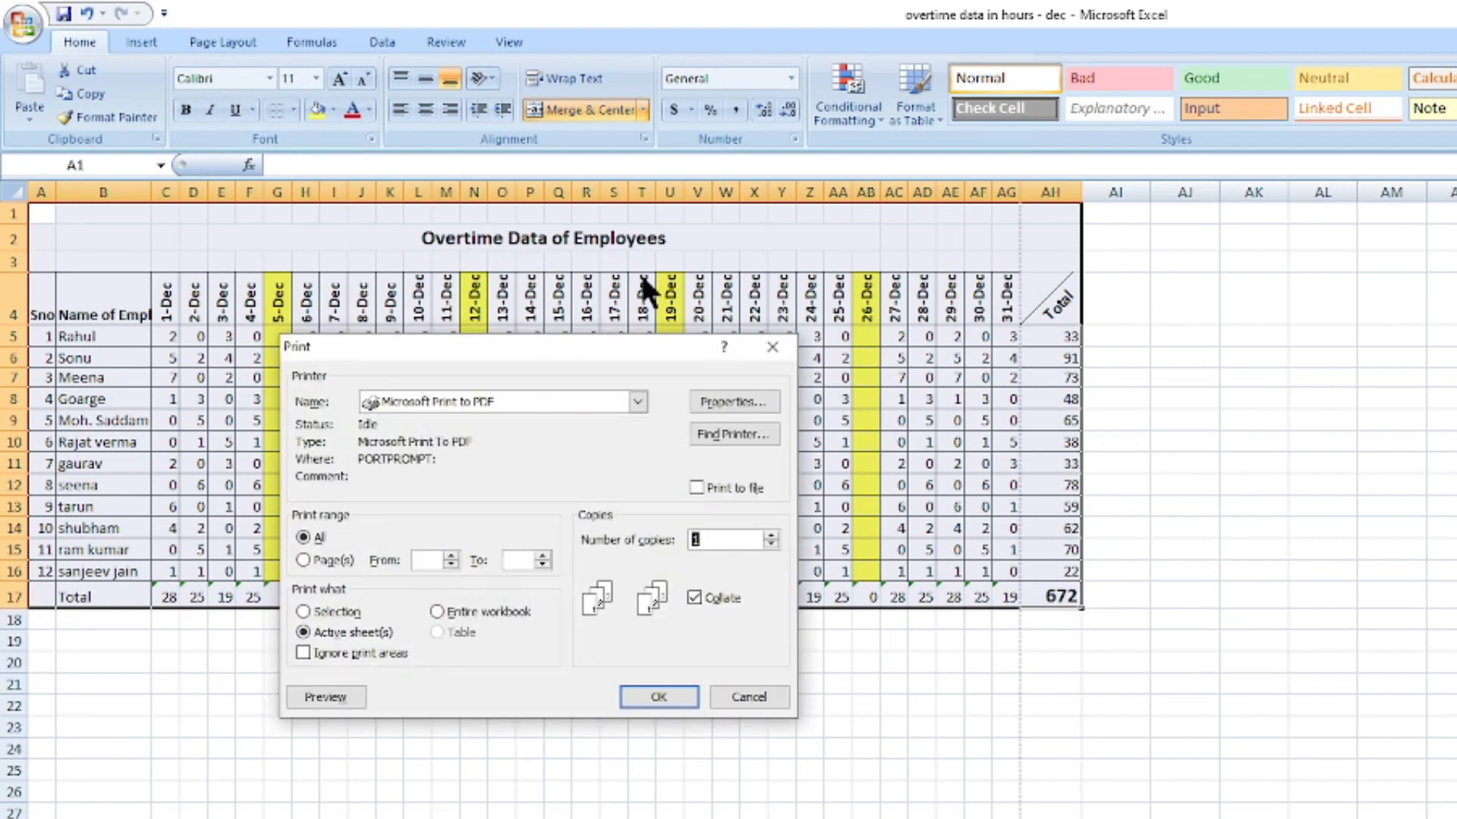
pyautogui.click(303, 611)
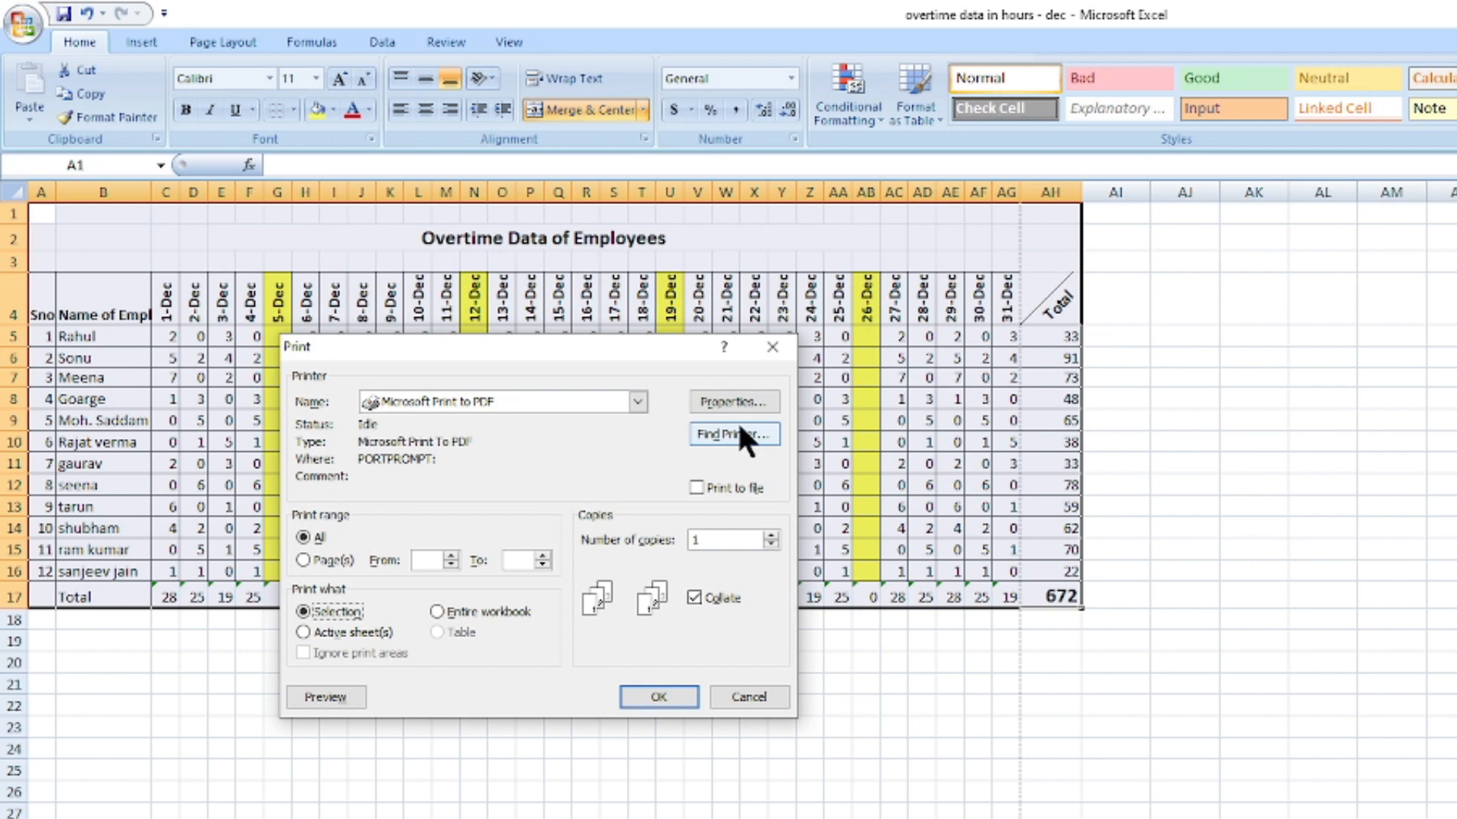
pyautogui.click(325, 696)
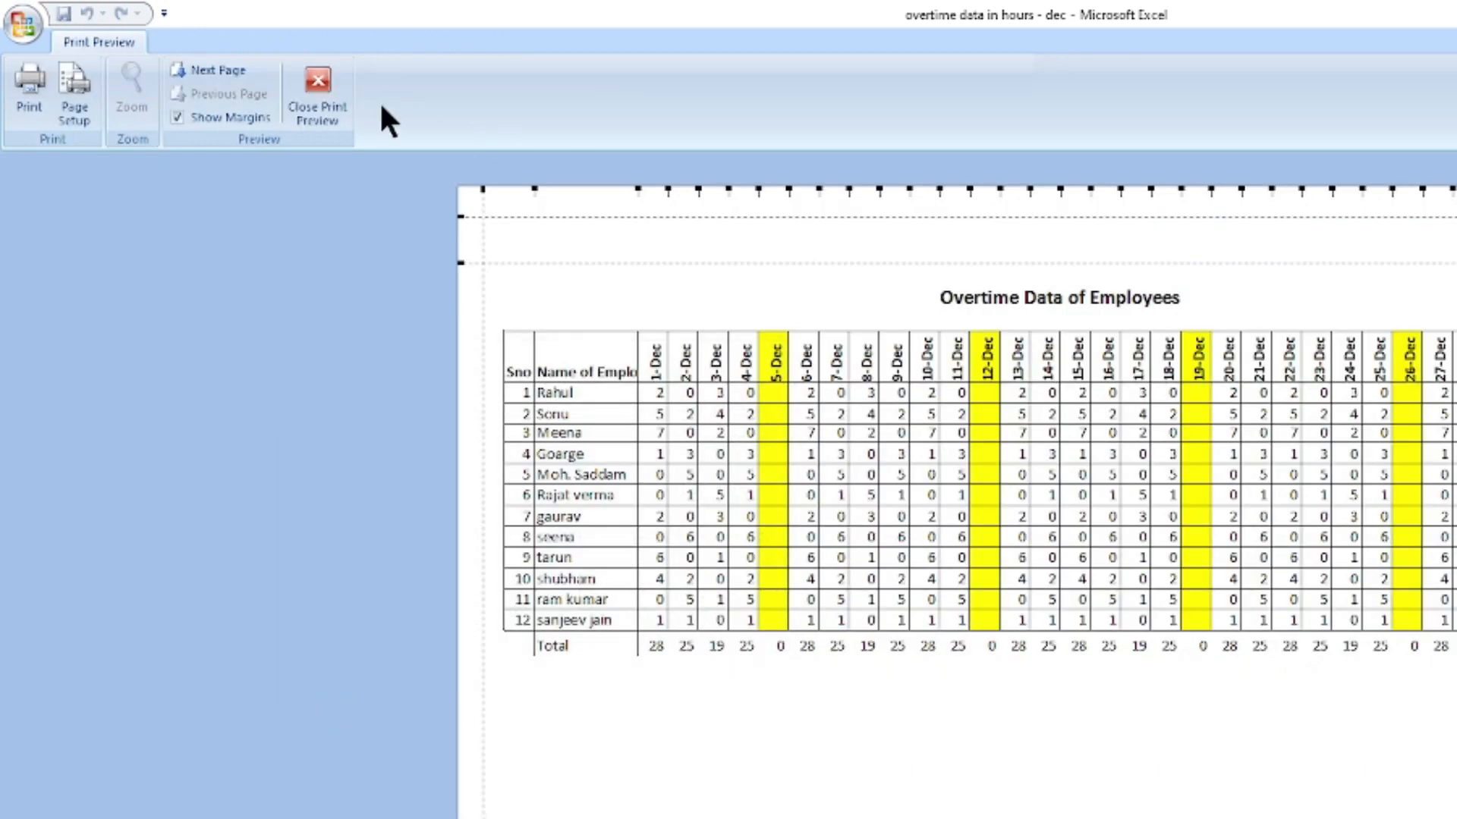
pyautogui.click(318, 106)
pyautogui.click(798, 721)
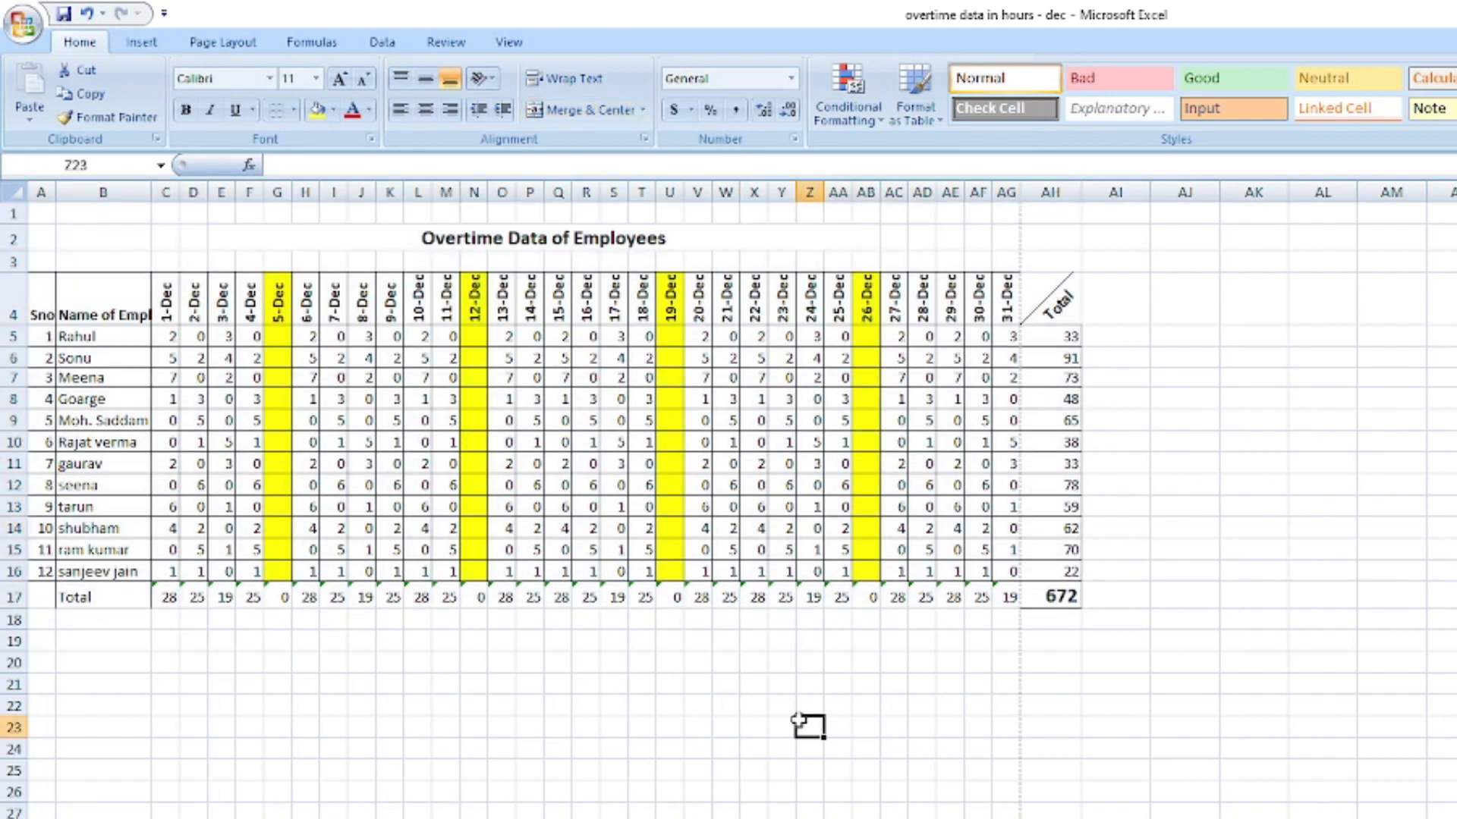